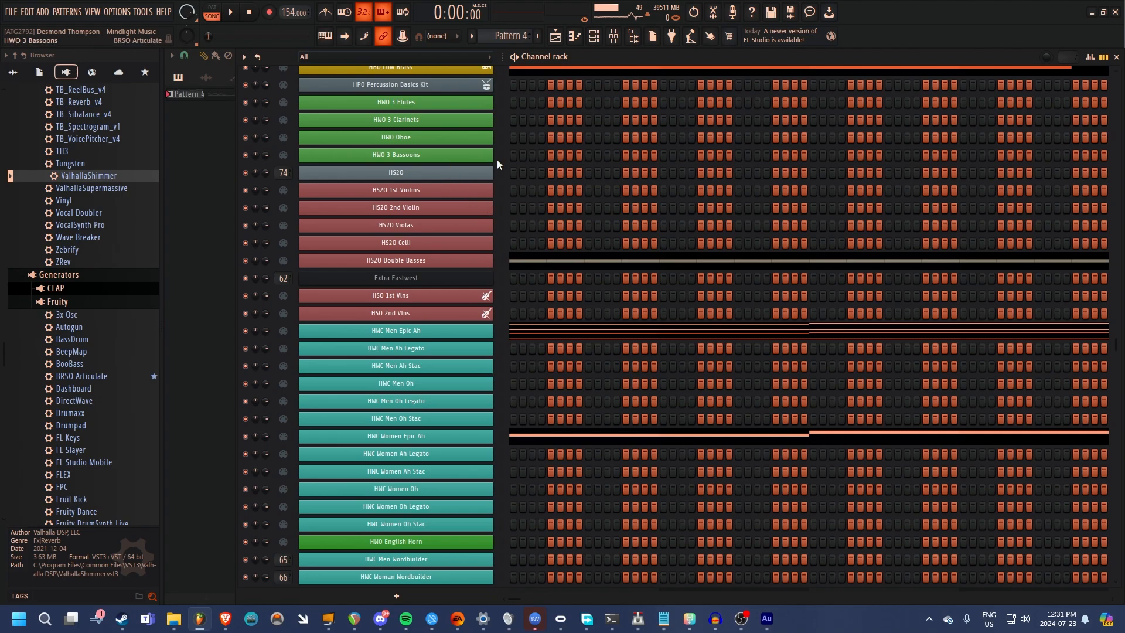
Review the instruments at the start of the channel rack and the project's info page with its comments and statistics.
{"action": "scroll", "coordinate": [502, 146], "scroll_direction": "up", "scroll_amount": 9}
{"action": "scroll", "coordinate": [501, 141], "scroll_direction": "up", "scroll_amount": 4}
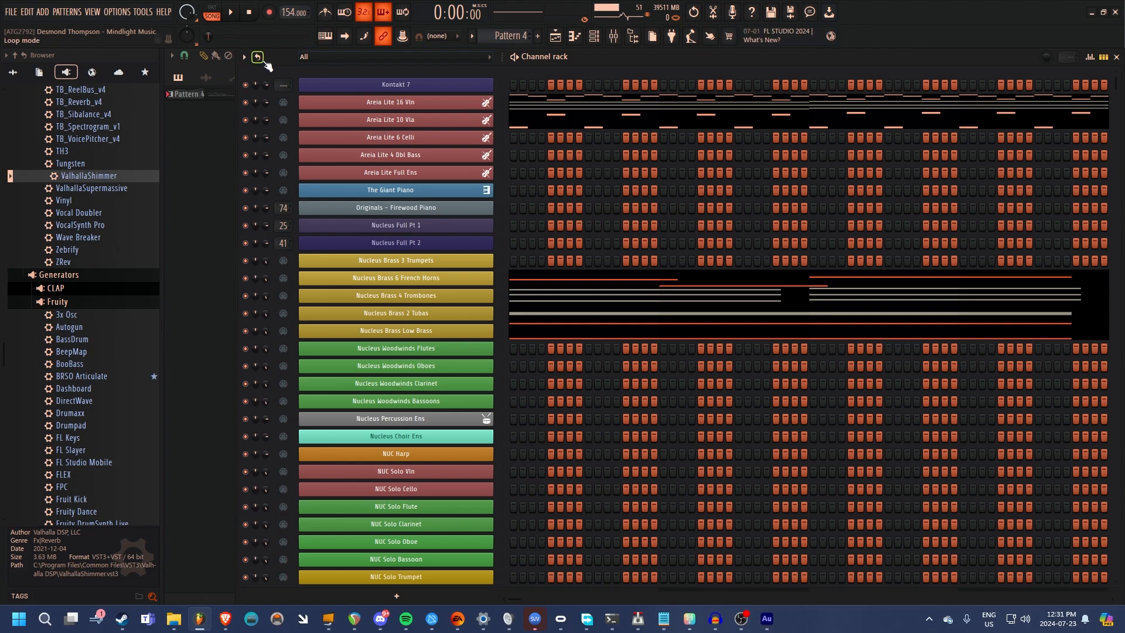
{"action": "left_click", "coordinate": [556, 39]}
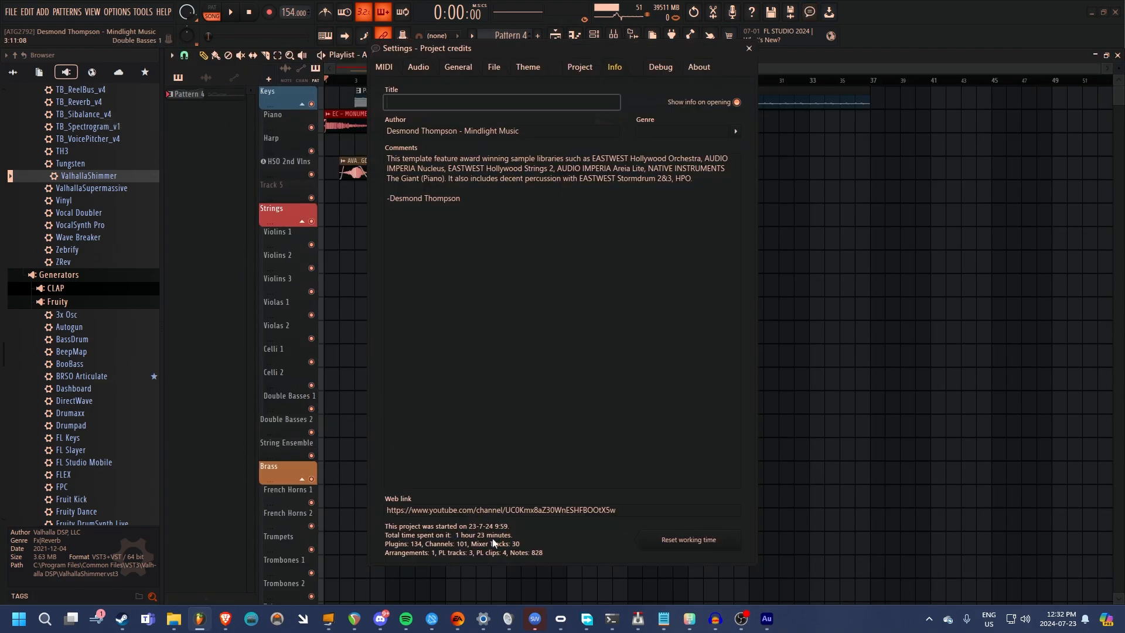
{"action": "key", "text": "Escape"}
Play the arrangement from the beginning to past bar 19, and stop playback.
{"action": "key", "text": "space"}
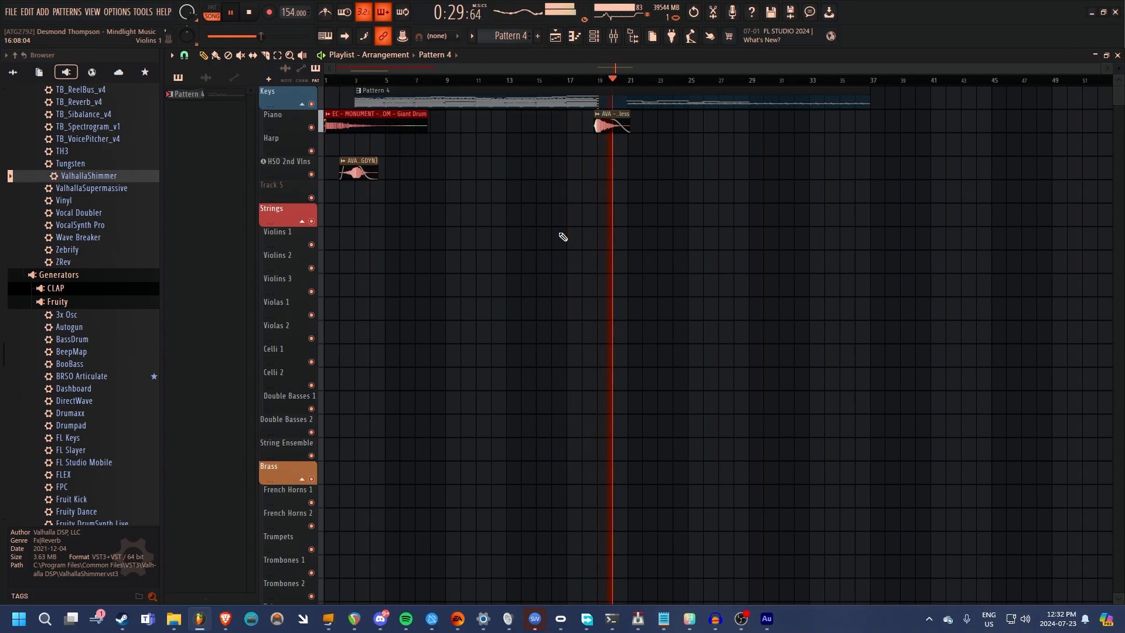
{"action": "key", "text": "space"}
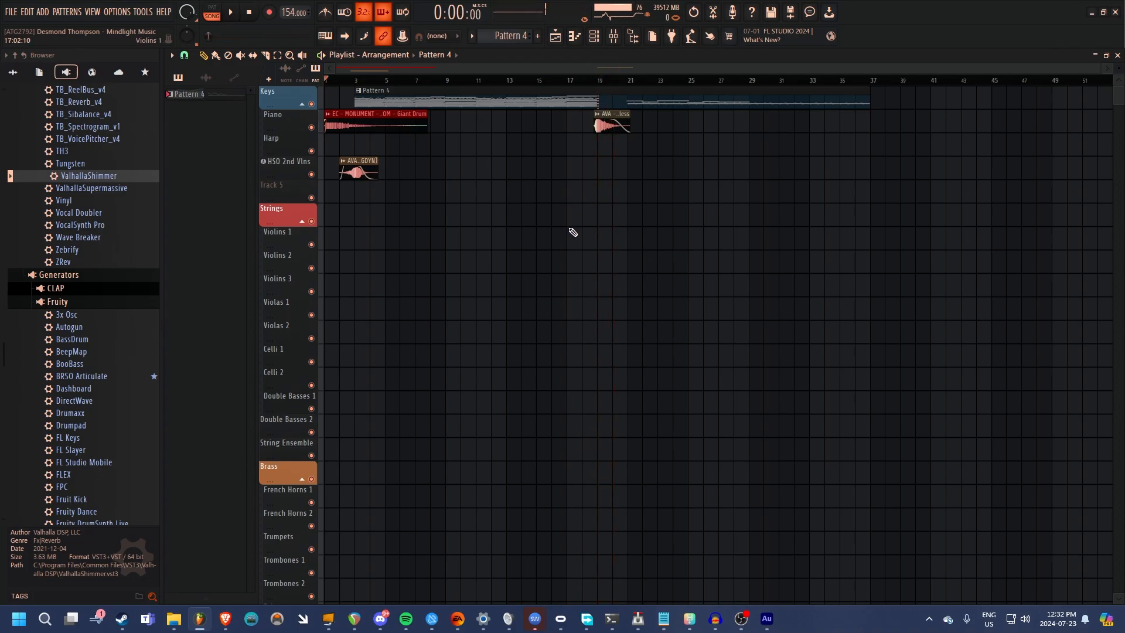
{"action": "left_click_drag", "start_coordinate": [602, 81], "coordinate": [606, 81]}
Look through the whole channel rack, from the Areia and Nucleus instruments to the percussion and sound-effect channels.
{"action": "key", "text": "F6"}
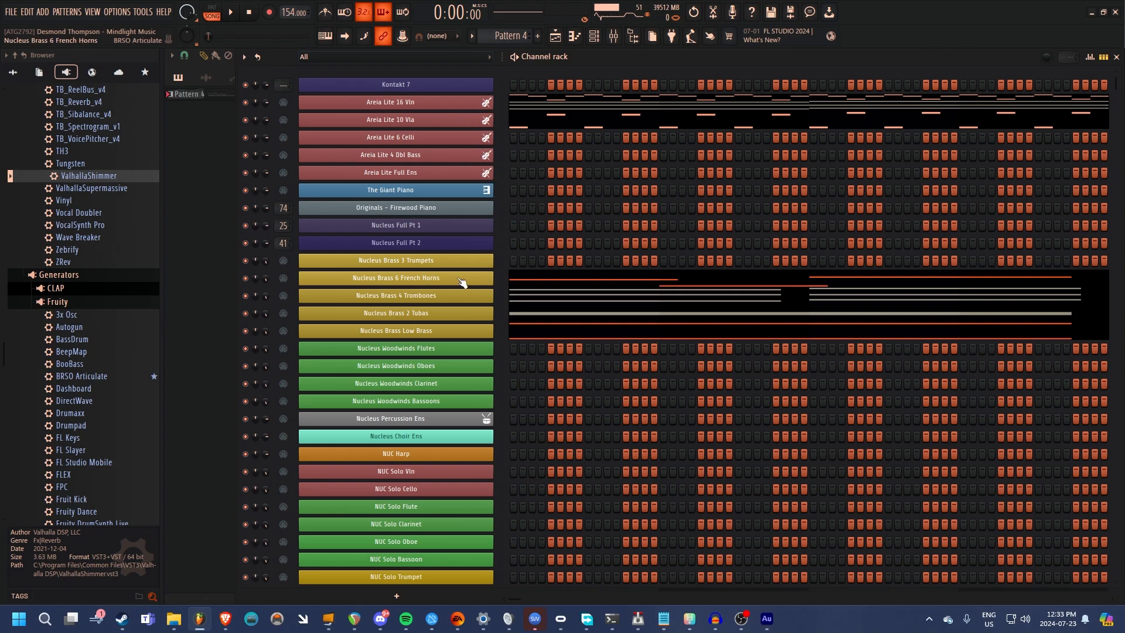
{"action": "scroll", "coordinate": [463, 282], "scroll_direction": "down", "scroll_amount": 9}
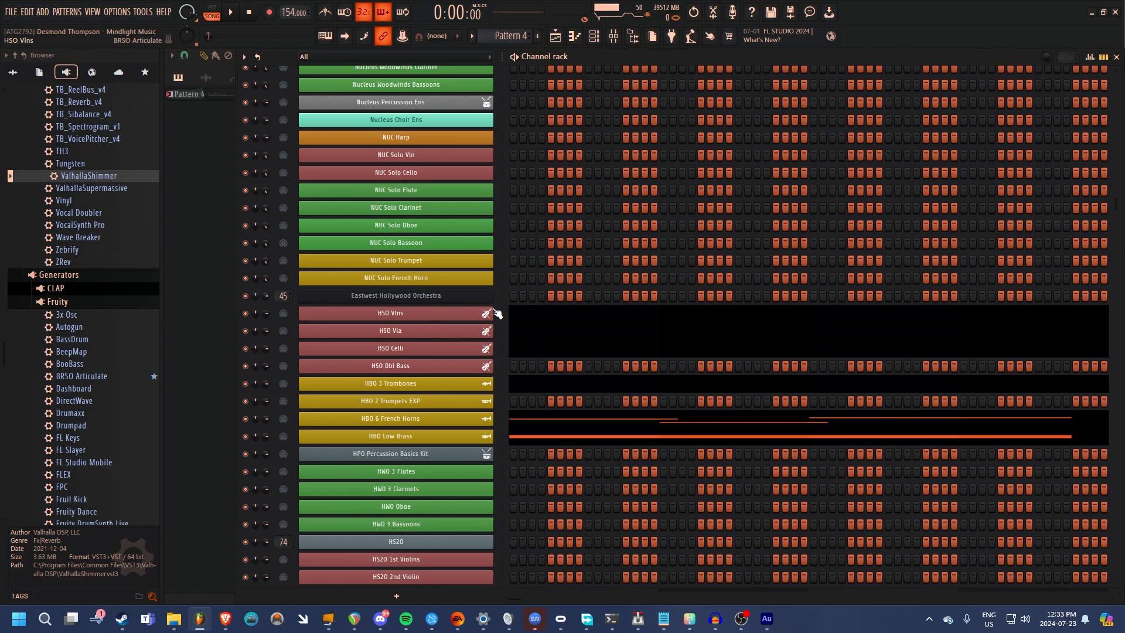
{"action": "scroll", "coordinate": [424, 316], "scroll_direction": "down", "scroll_amount": 6}
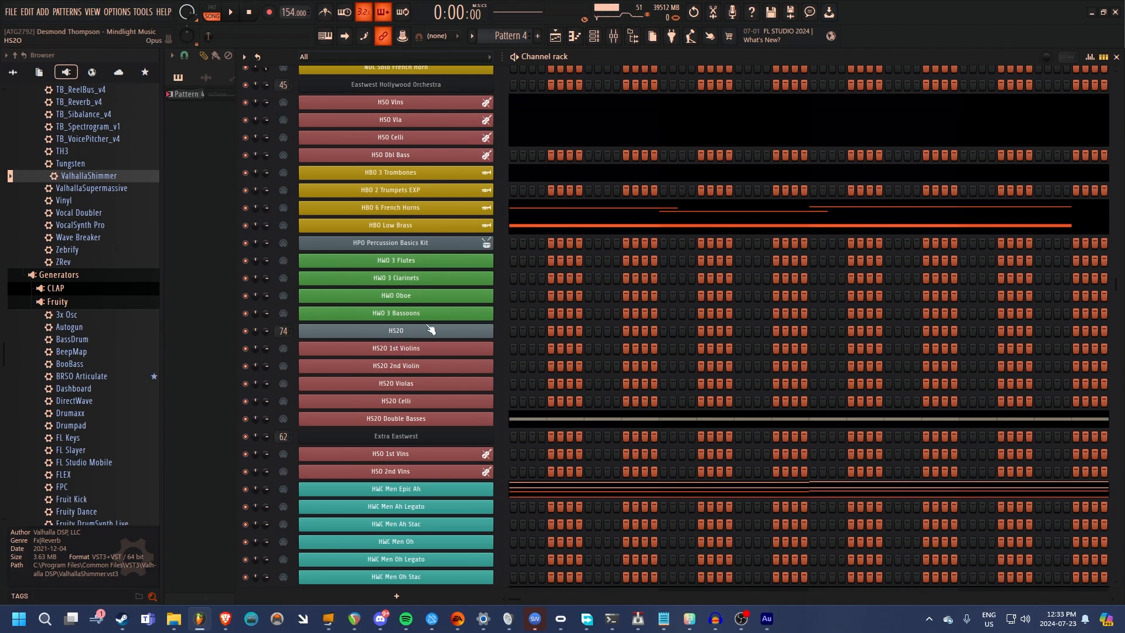
{"action": "scroll", "coordinate": [415, 334], "scroll_direction": "up", "scroll_amount": 15}
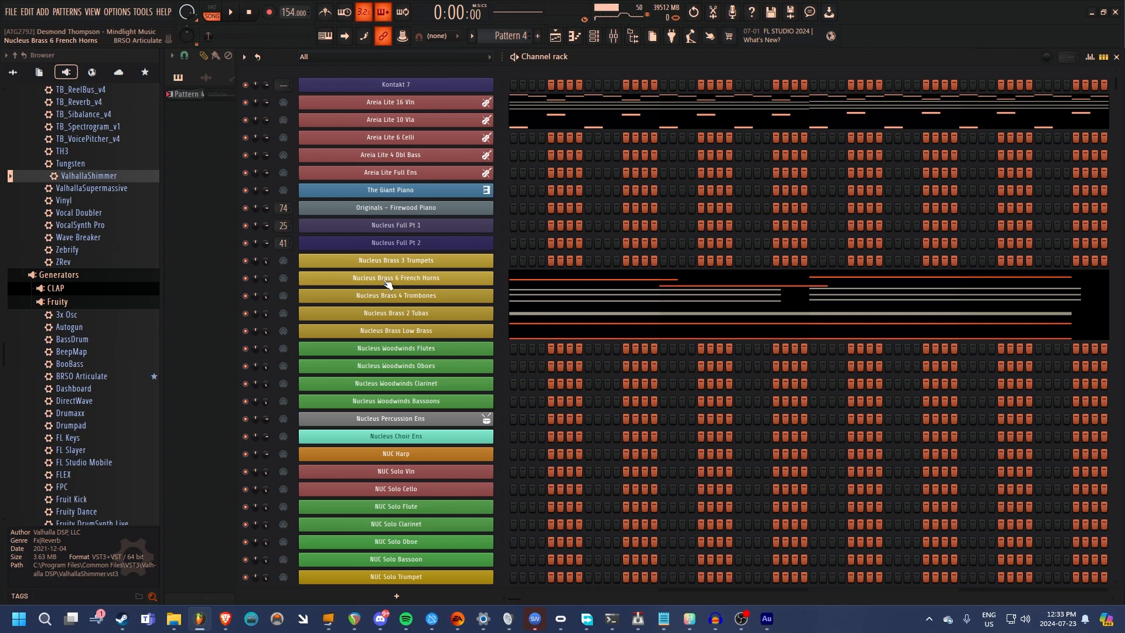
{"action": "left_click_drag", "start_coordinate": [1116, 85], "coordinate": [1115, 583]}
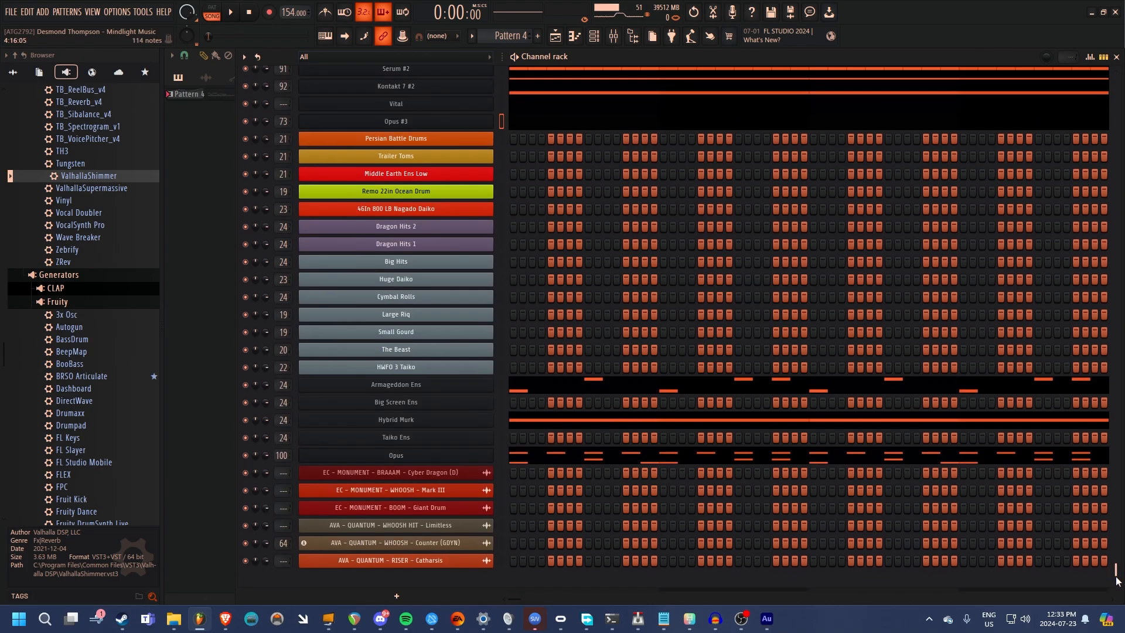
Add the VST3 Serum synth as a new channel and show the Main Orchestra channel group.
{"action": "scroll", "coordinate": [73, 316], "scroll_direction": "down", "scroll_amount": 15}
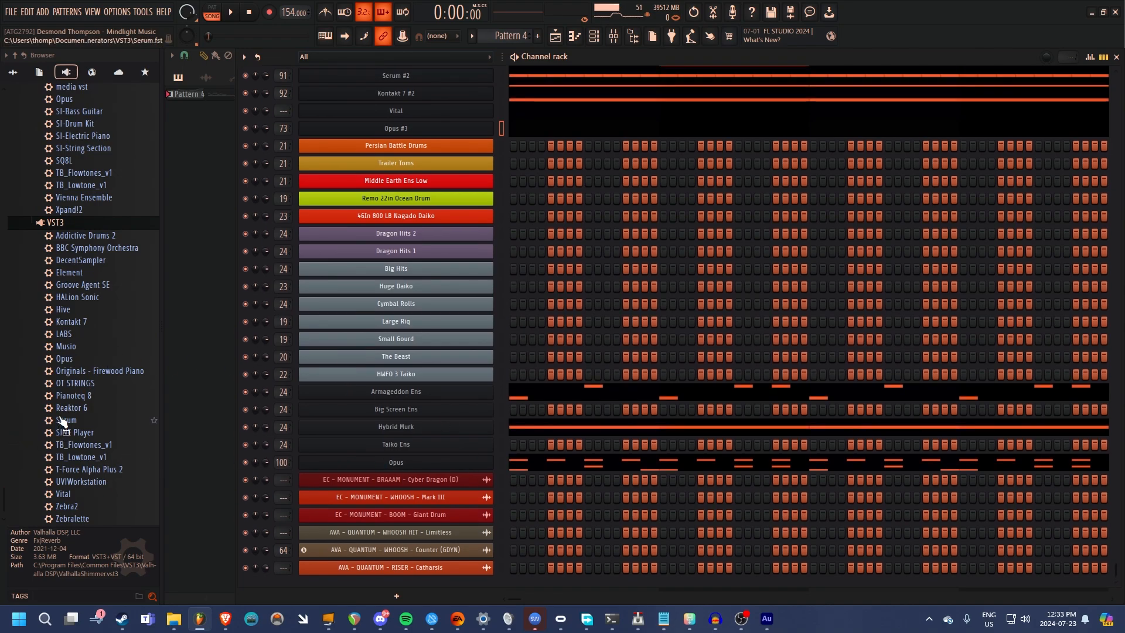
{"action": "left_click_drag", "start_coordinate": [65, 422], "coordinate": [346, 584]}
{"action": "left_click", "coordinate": [317, 57]}
{"action": "left_click", "coordinate": [324, 119]}
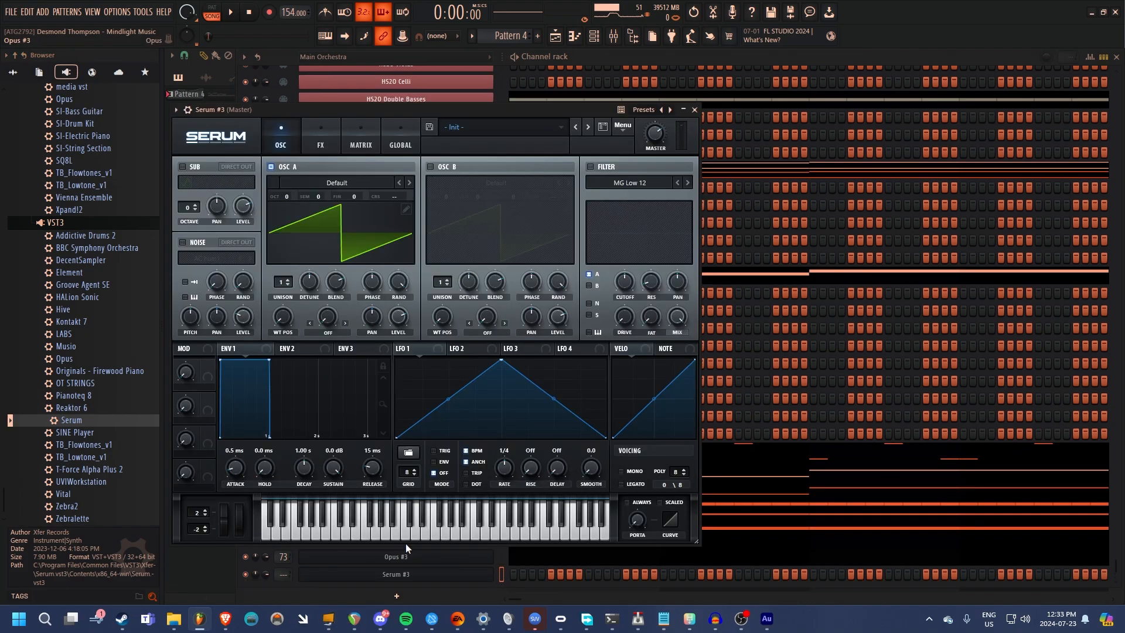
Move Serum's window clear of the channel names and look through its FX, Matrix and OSC pages.
{"action": "left_click_drag", "start_coordinate": [413, 108], "coordinate": [591, 102]}
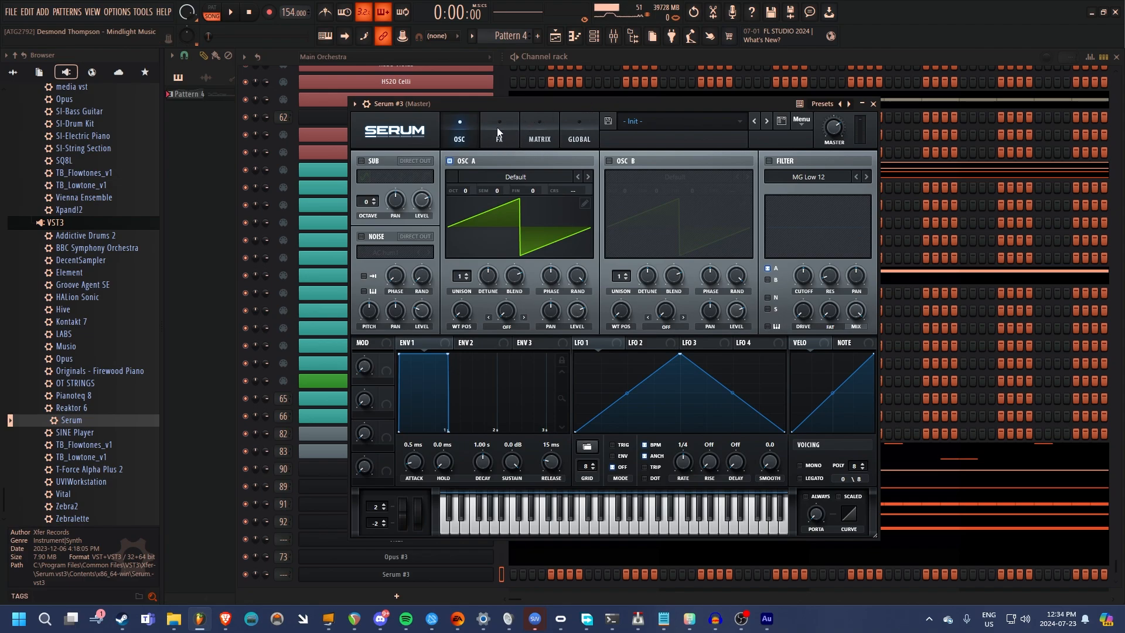
{"action": "left_click", "coordinate": [660, 123]}
{"action": "left_click", "coordinate": [505, 103]}
{"action": "left_click_drag", "start_coordinate": [499, 105], "coordinate": [607, 108]}
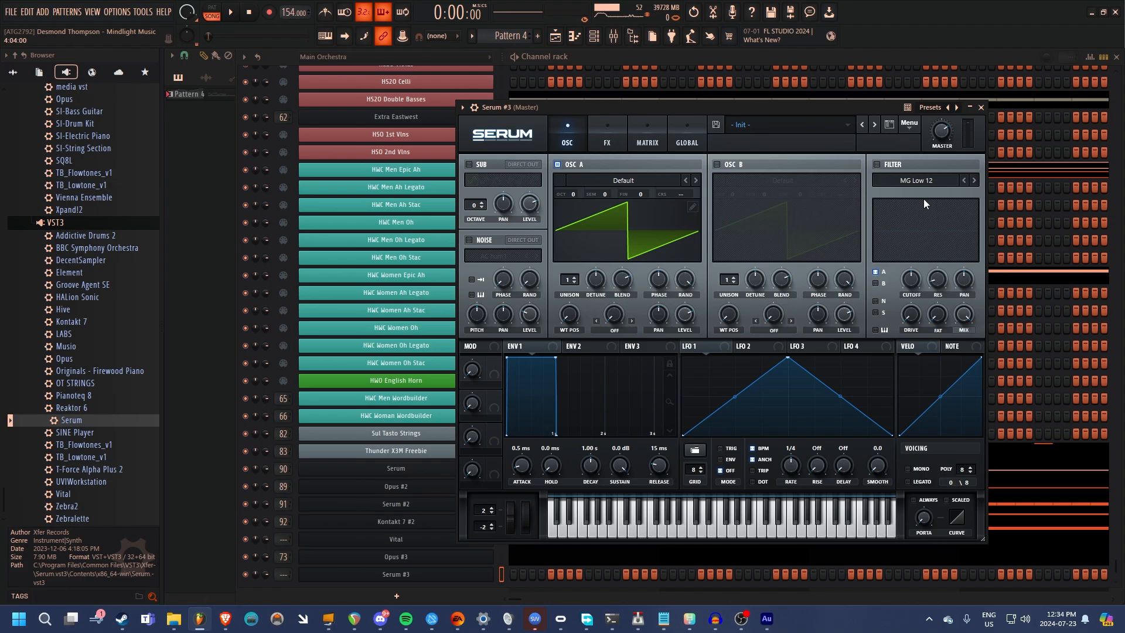
{"action": "left_click", "coordinate": [590, 126]}
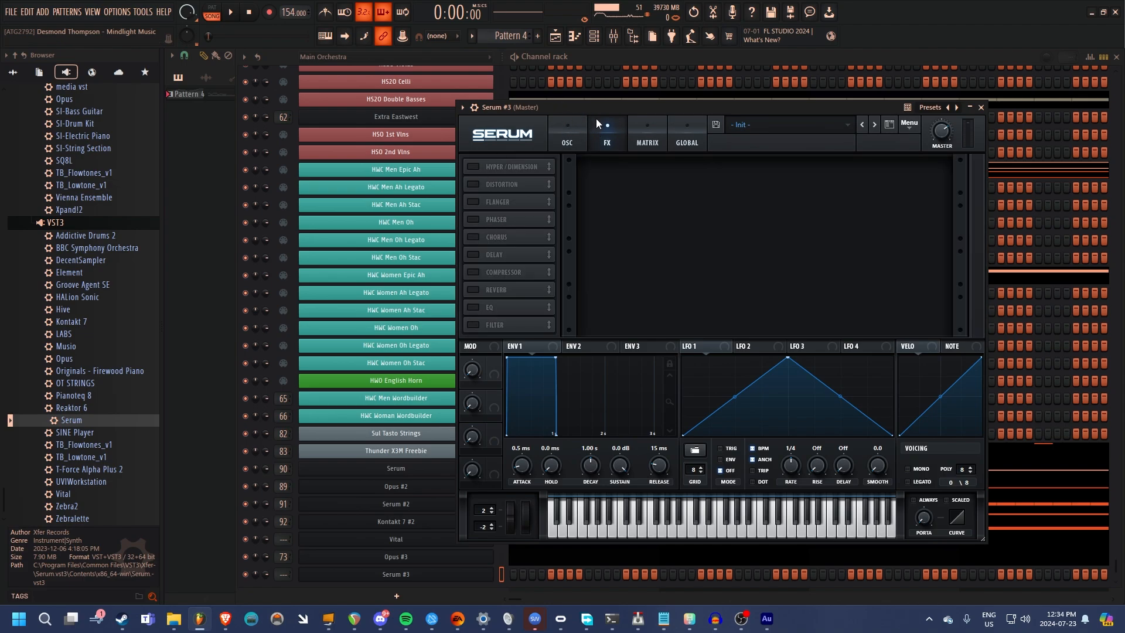
{"action": "left_click", "coordinate": [568, 126]}
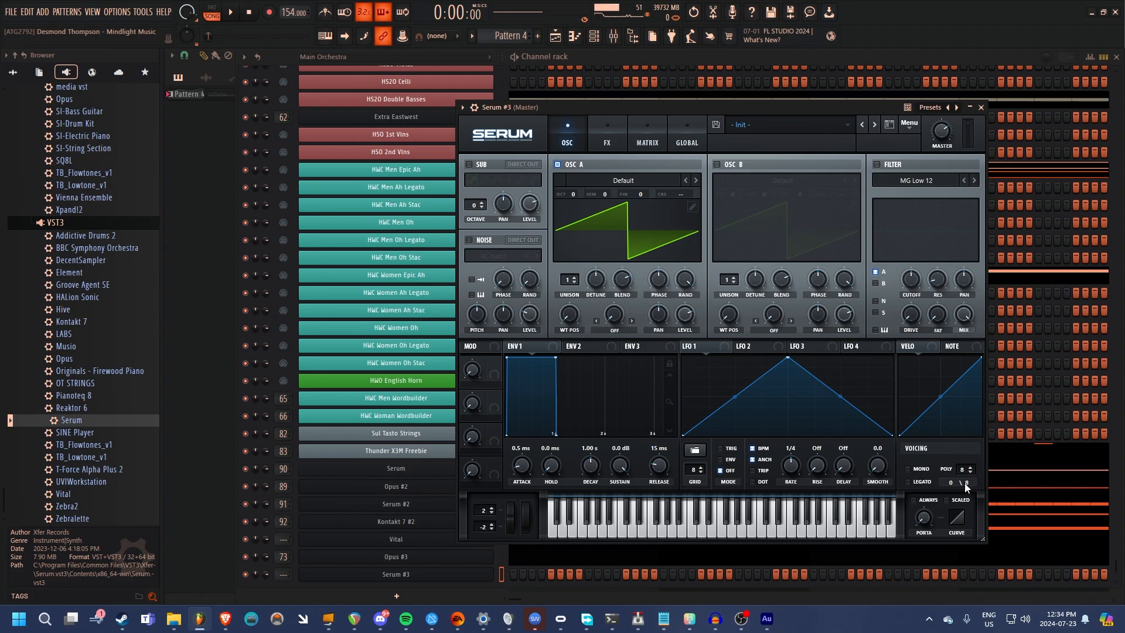
{"action": "left_click", "coordinate": [646, 130]}
{"action": "left_click", "coordinate": [698, 179]}
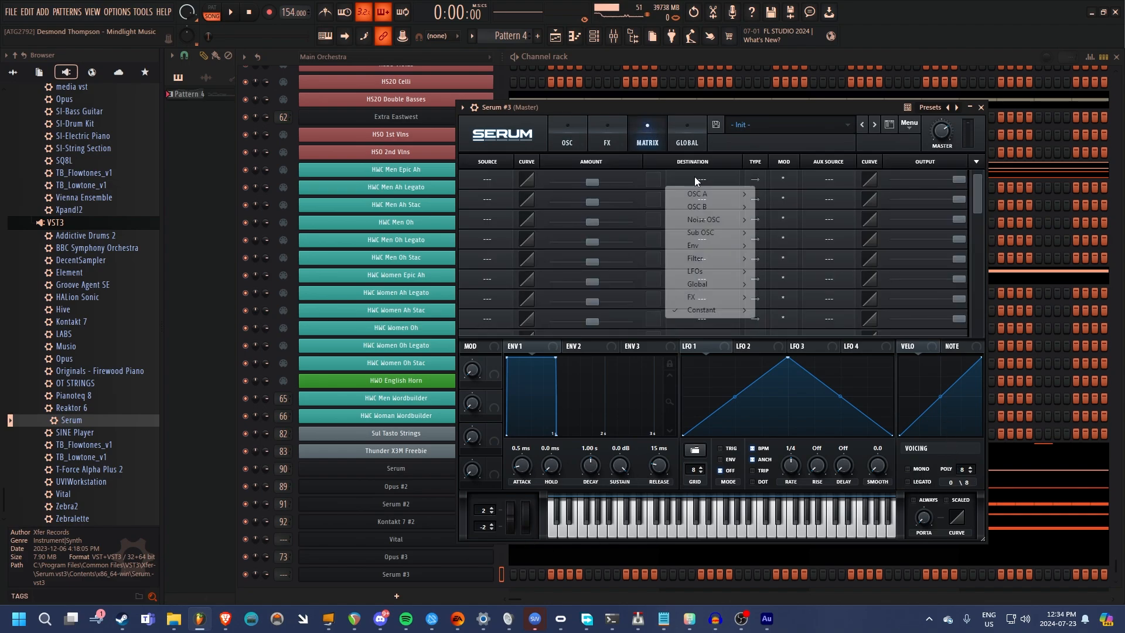
{"action": "left_click", "coordinate": [568, 135]}
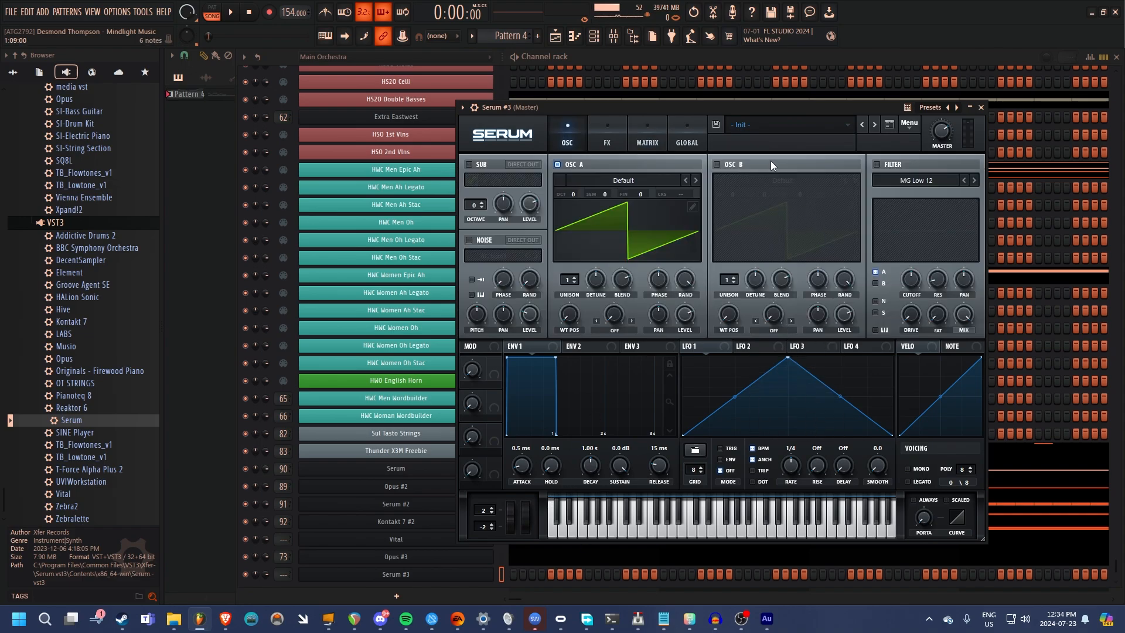
Load the NEST - Mellow Tape preset in Serum and audition it with a run of notes.
{"action": "left_click", "coordinate": [772, 128]}
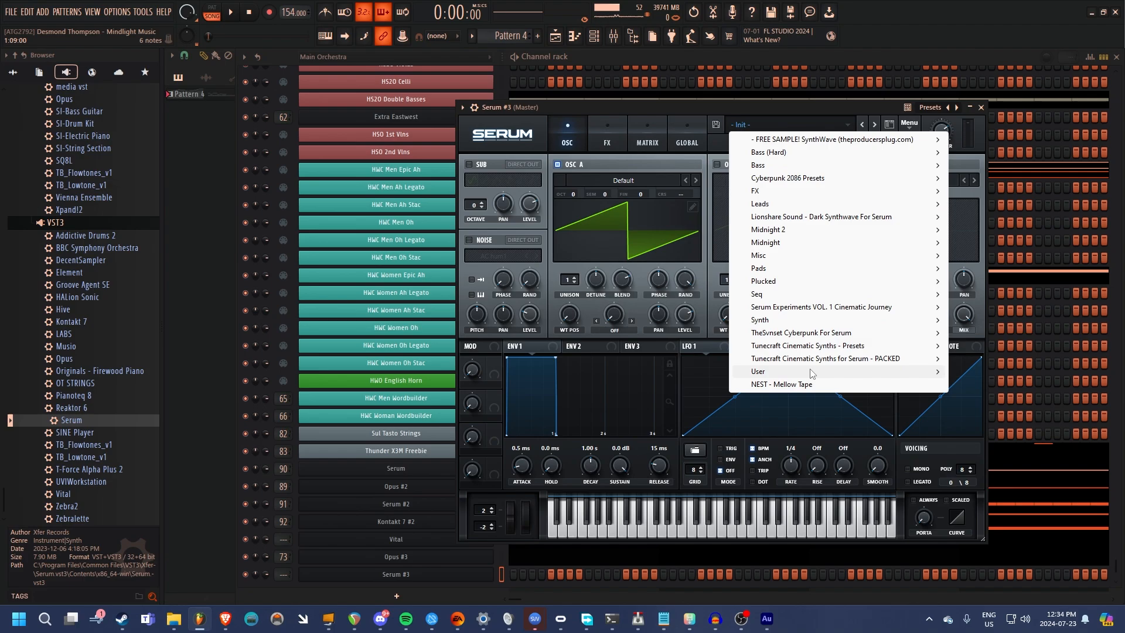
{"action": "left_click", "coordinate": [780, 385]}
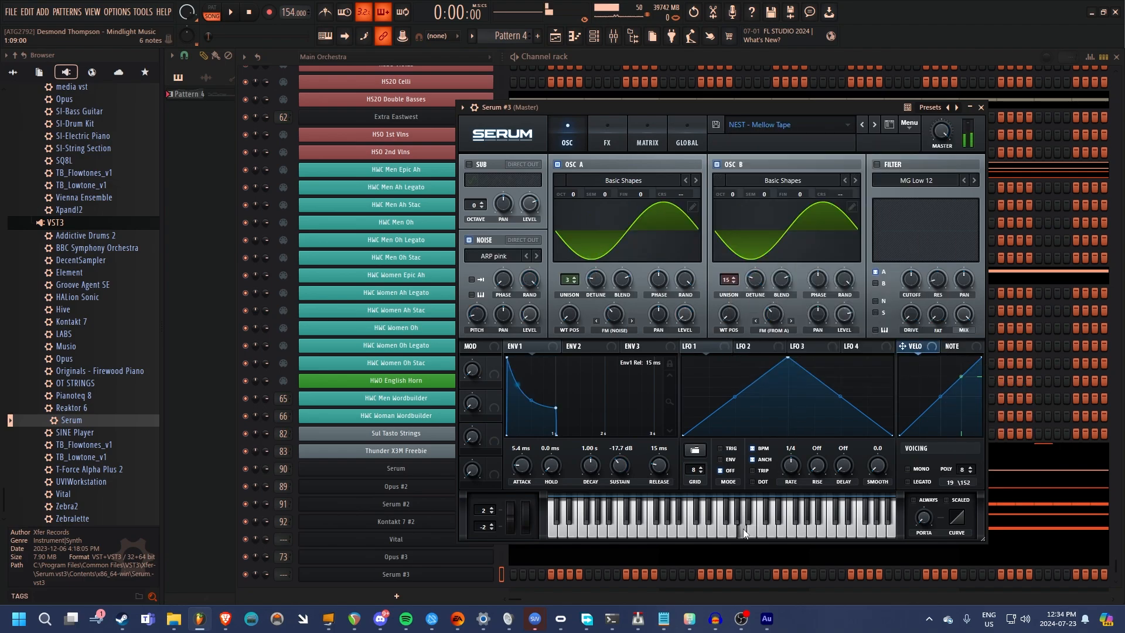
{"action": "left_click", "coordinate": [688, 530]}
{"action": "left_click", "coordinate": [701, 529]}
{"action": "left_click", "coordinate": [714, 528]}
{"action": "left_click", "coordinate": [729, 528]}
{"action": "left_click", "coordinate": [740, 527]}
{"action": "left_click", "coordinate": [753, 528]}
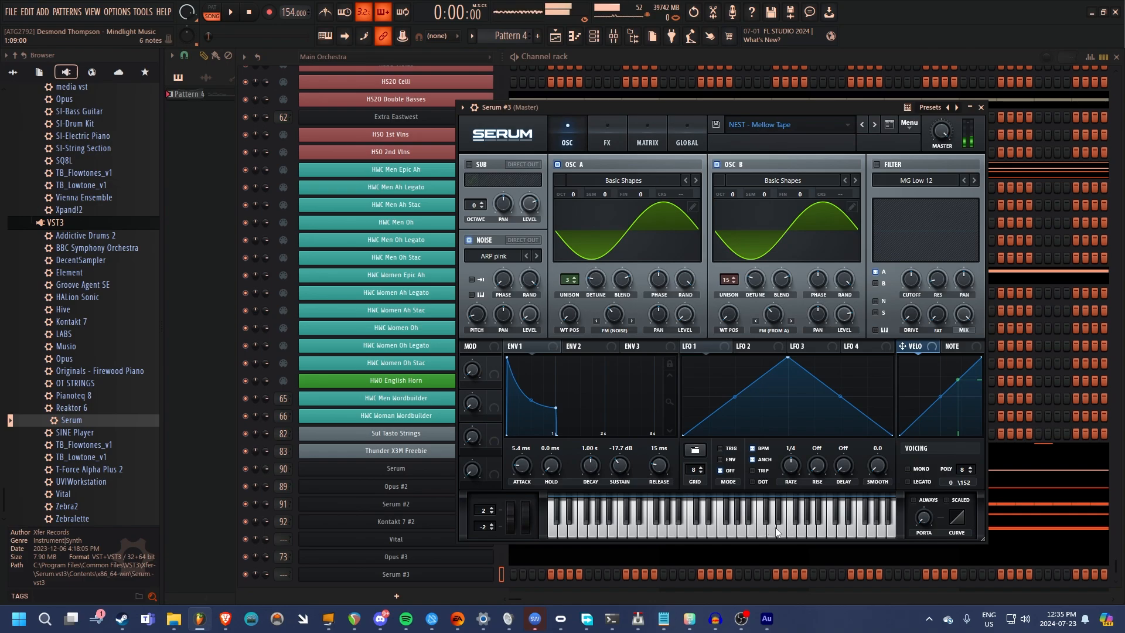
{"action": "left_click", "coordinate": [777, 532]}
{"action": "left_click", "coordinate": [784, 528]}
Load the Cinematic Pluck preset in Serum and audition it with a few notes.
{"action": "left_click", "coordinate": [837, 122]}
{"action": "mouse_move", "coordinate": [769, 374]}
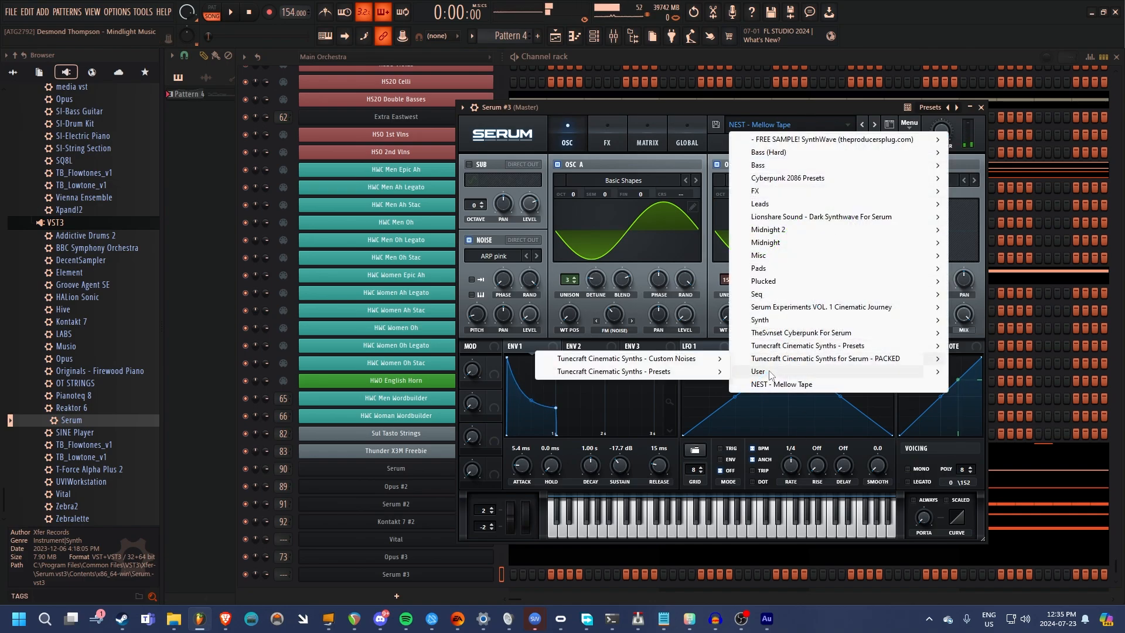
{"action": "left_click", "coordinate": [980, 428]}
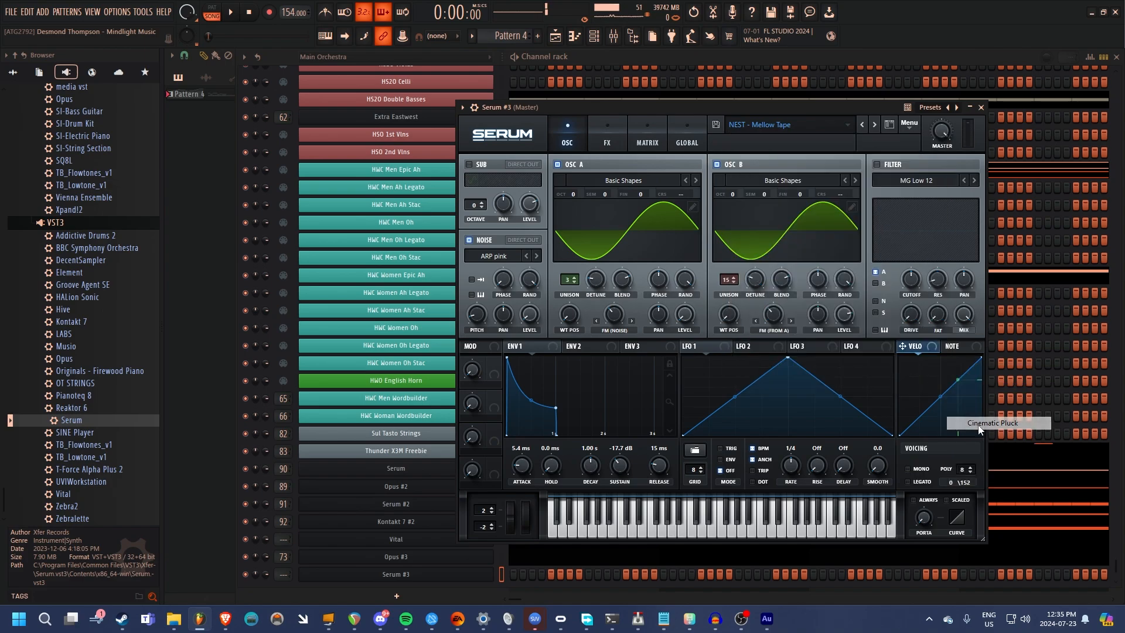
{"action": "left_click", "coordinate": [758, 529]}
{"action": "left_click", "coordinate": [770, 529]}
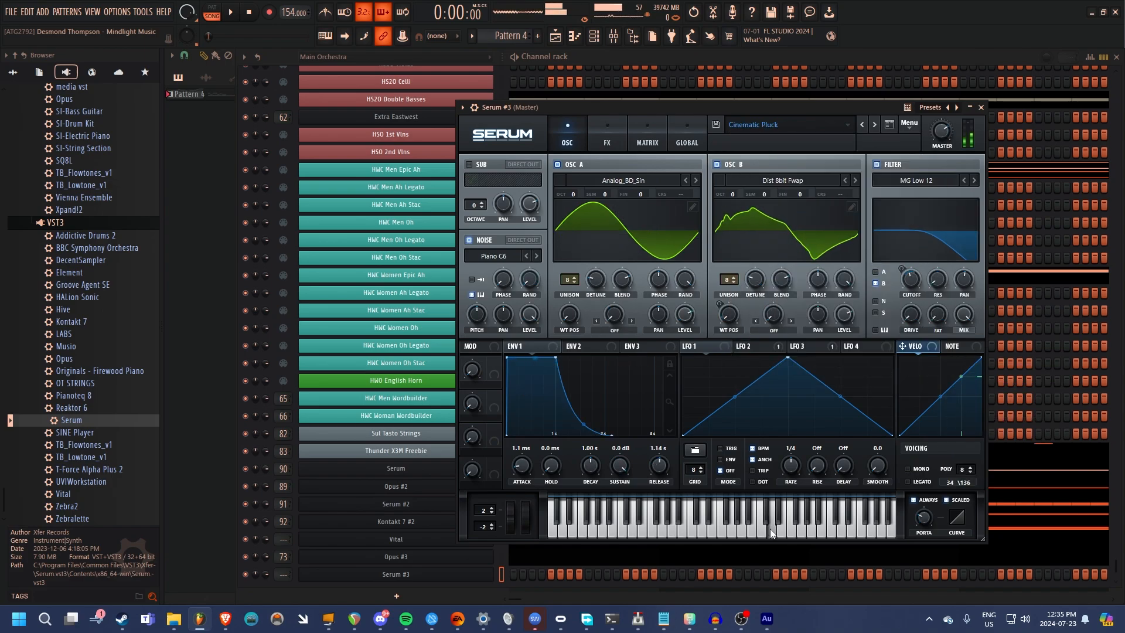
{"action": "left_click", "coordinate": [706, 527]}
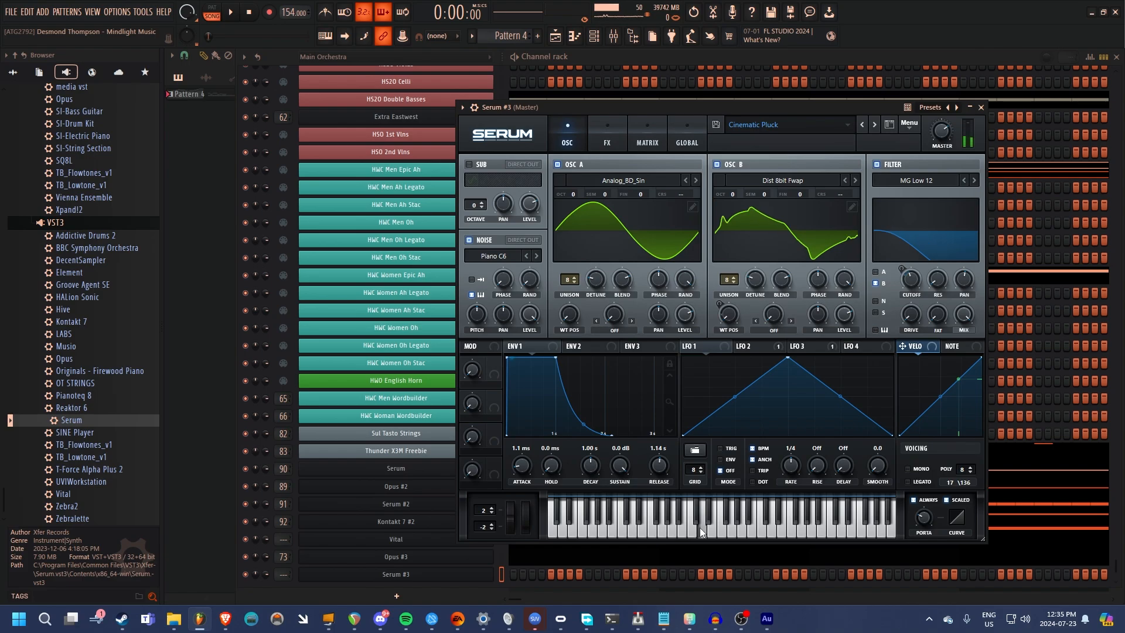
Undo adding Serum and add the VST3 Vital synth as a new channel instead.
{"action": "key", "text": "ctrl+z"}
{"action": "left_click_drag", "start_coordinate": [60, 495], "coordinate": [411, 580]}
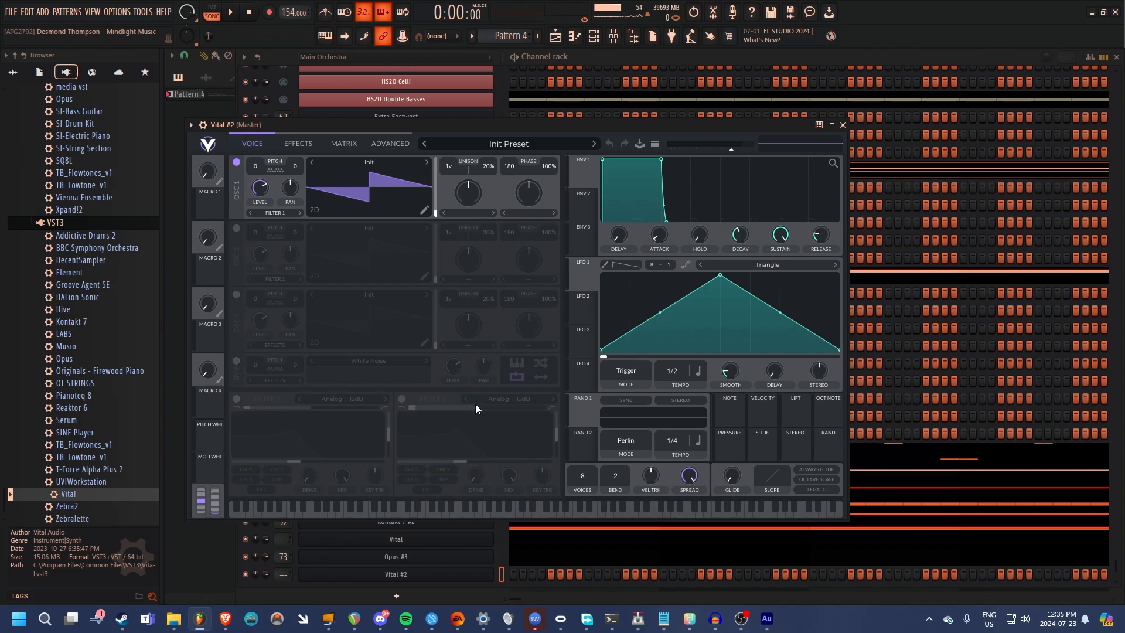
Look over Vital's modulators, selecting Envelope 2, LFO 3, LFO 4 and Random 2.
{"action": "left_click", "coordinate": [578, 211]}
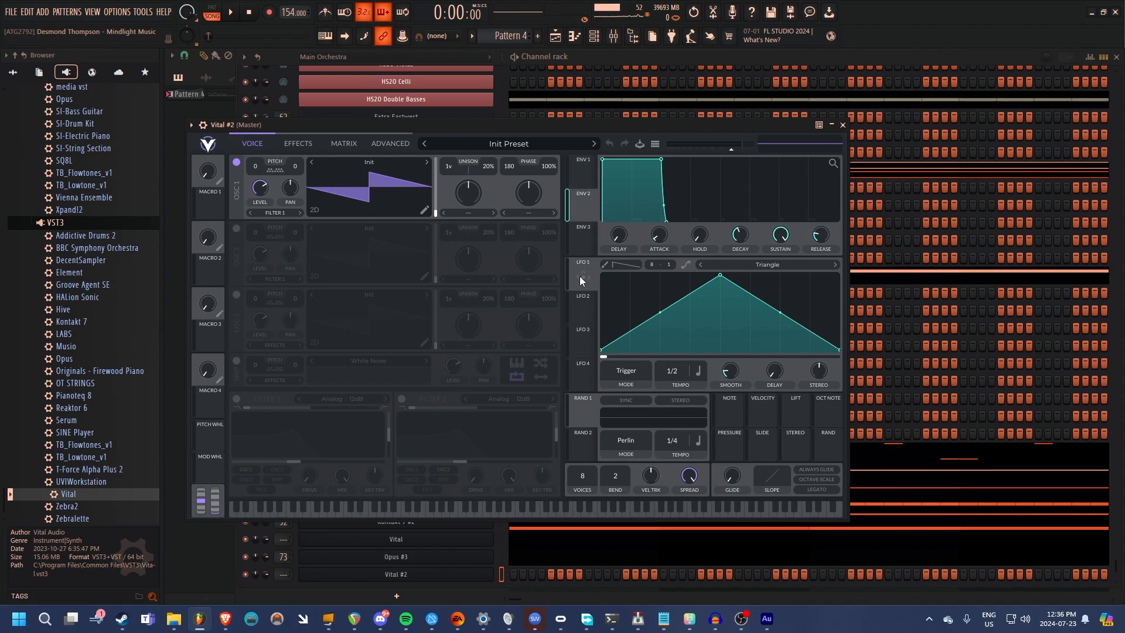
{"action": "left_click", "coordinate": [577, 336]}
{"action": "left_click", "coordinate": [577, 372]}
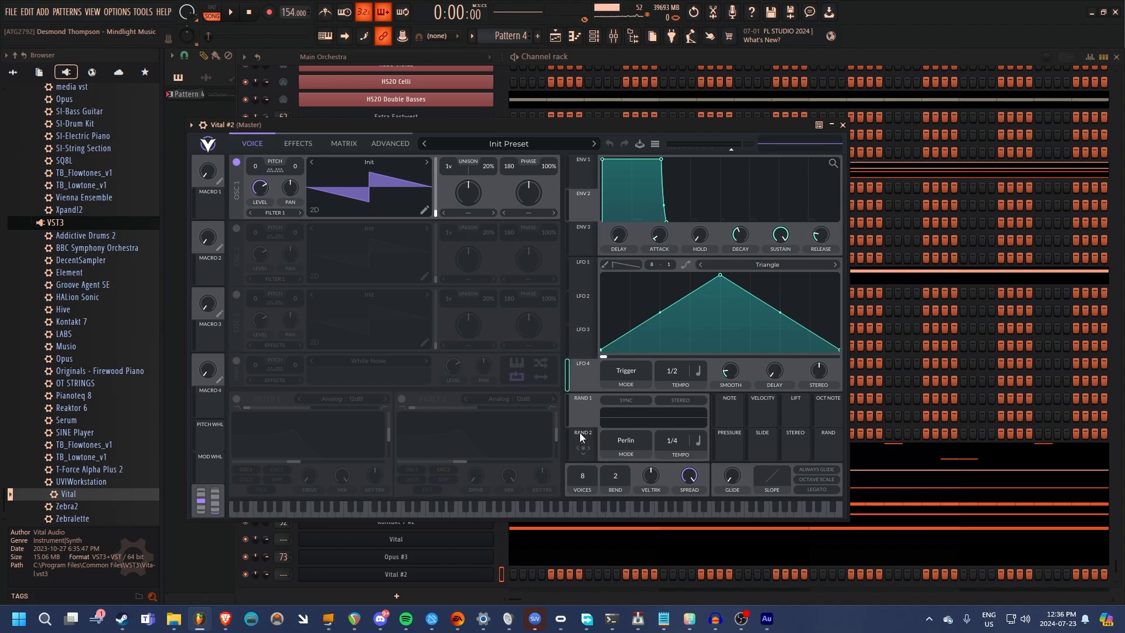
{"action": "left_click", "coordinate": [580, 434]}
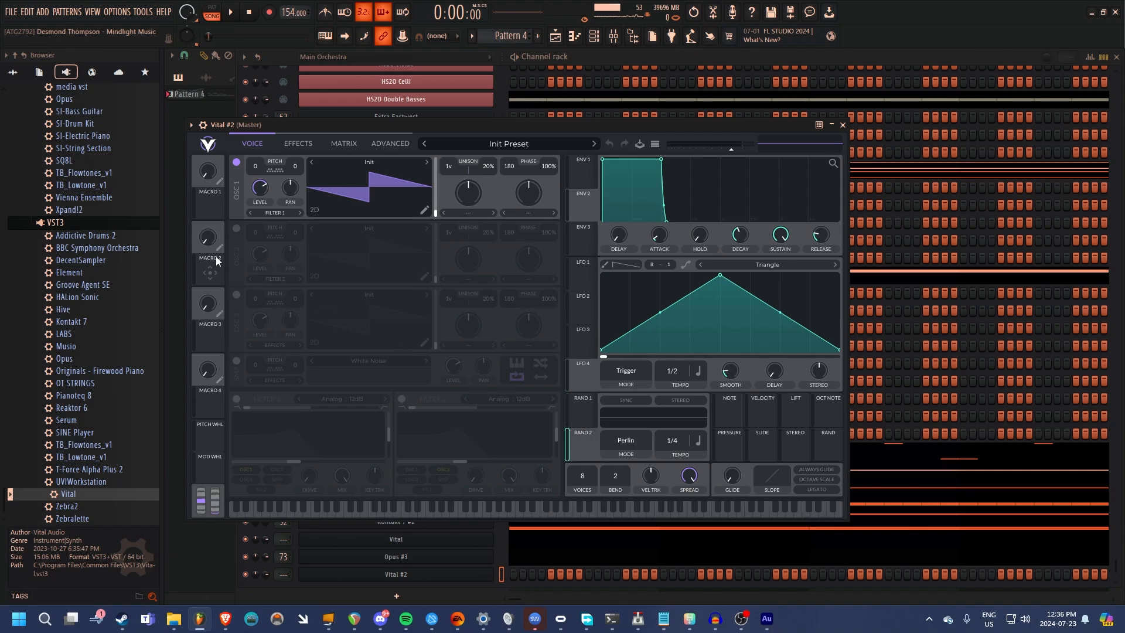
Look through Vital's Effects, Matrix and Advanced pages and return to the Voice page.
{"action": "left_click", "coordinate": [310, 142]}
{"action": "left_click", "coordinate": [345, 143]}
{"action": "left_click", "coordinate": [396, 143]}
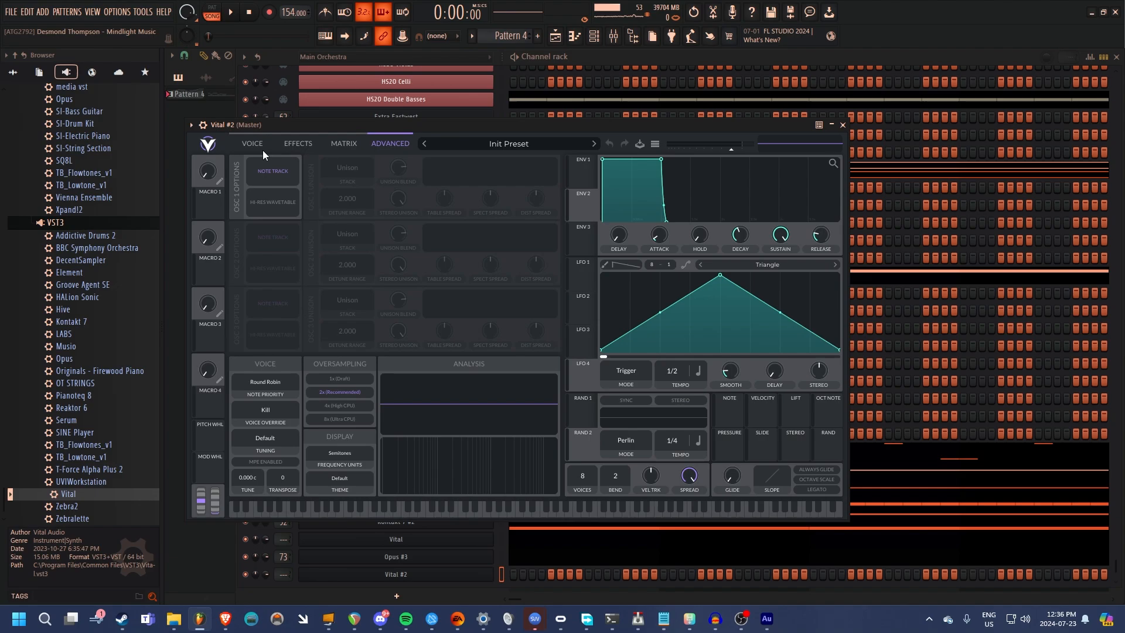
{"action": "left_click", "coordinate": [254, 144]}
{"action": "left_click", "coordinate": [299, 143]}
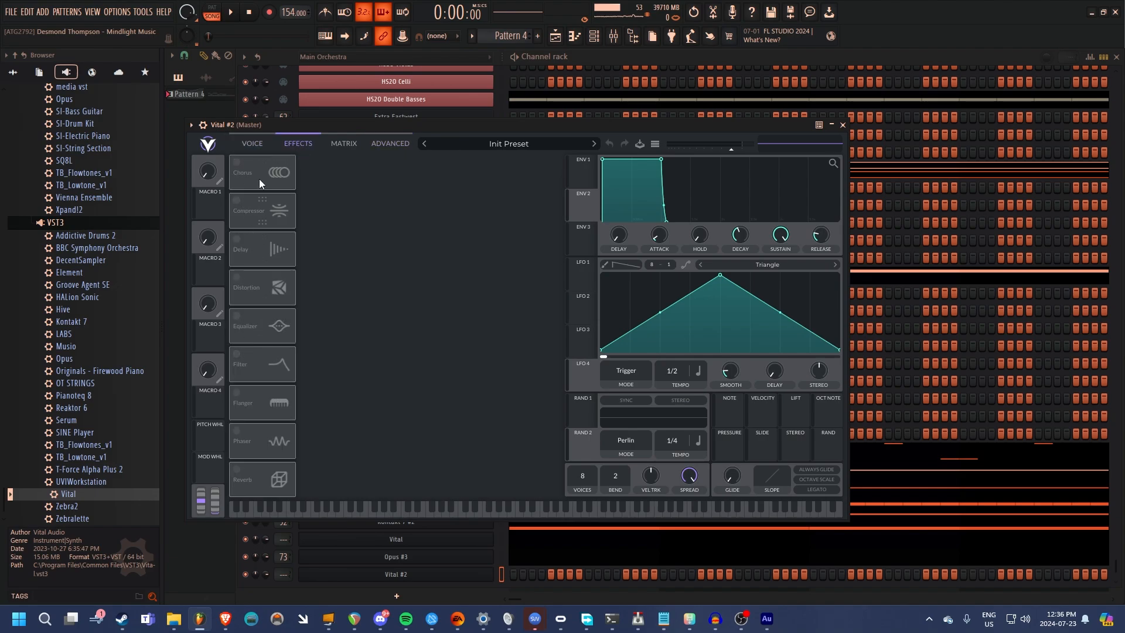
{"action": "left_click", "coordinate": [252, 141]}
Open Vital's preset browser and look through the list of presets.
{"action": "left_click", "coordinate": [501, 146]}
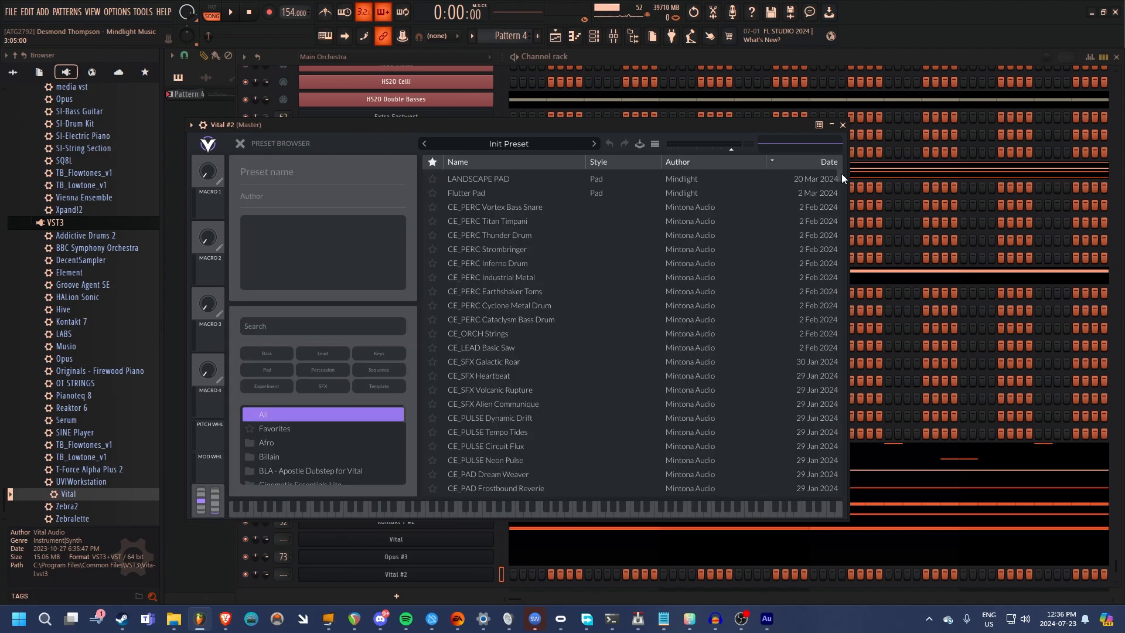
{"action": "left_click_drag", "start_coordinate": [841, 173], "coordinate": [840, 189]}
{"action": "left_click_drag", "start_coordinate": [841, 194], "coordinate": [839, 178]}
Load the CE_PULSE Dynamic Drift preset in Vital and audition it with a low and a higher note.
{"action": "left_click", "coordinate": [515, 296]}
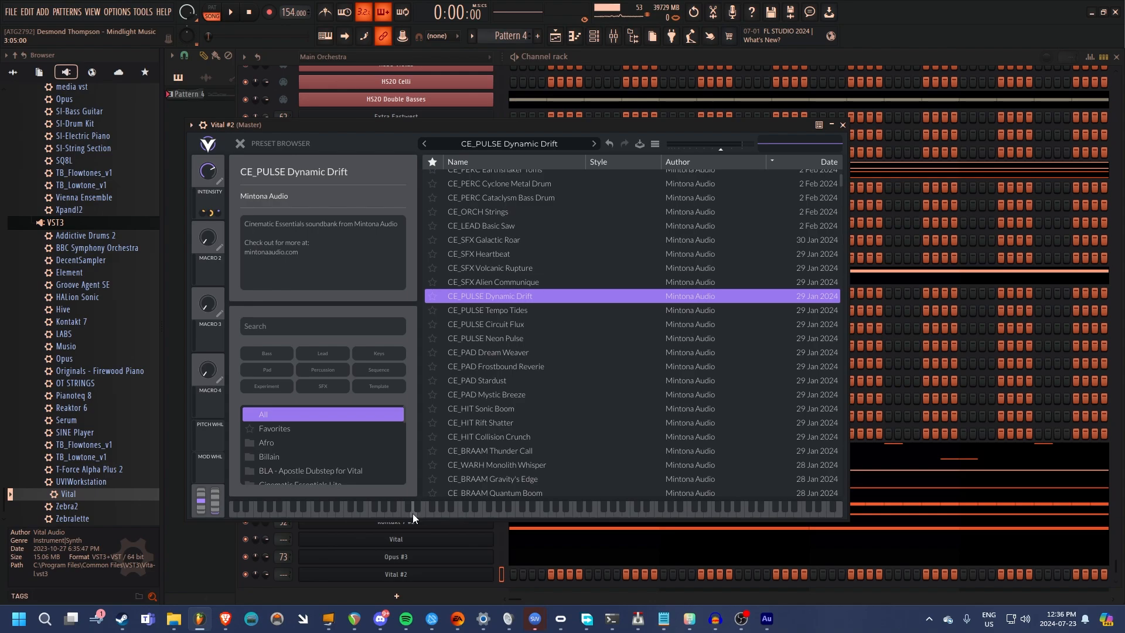
{"action": "left_click", "coordinate": [413, 514]}
{"action": "left_click", "coordinate": [527, 515]}
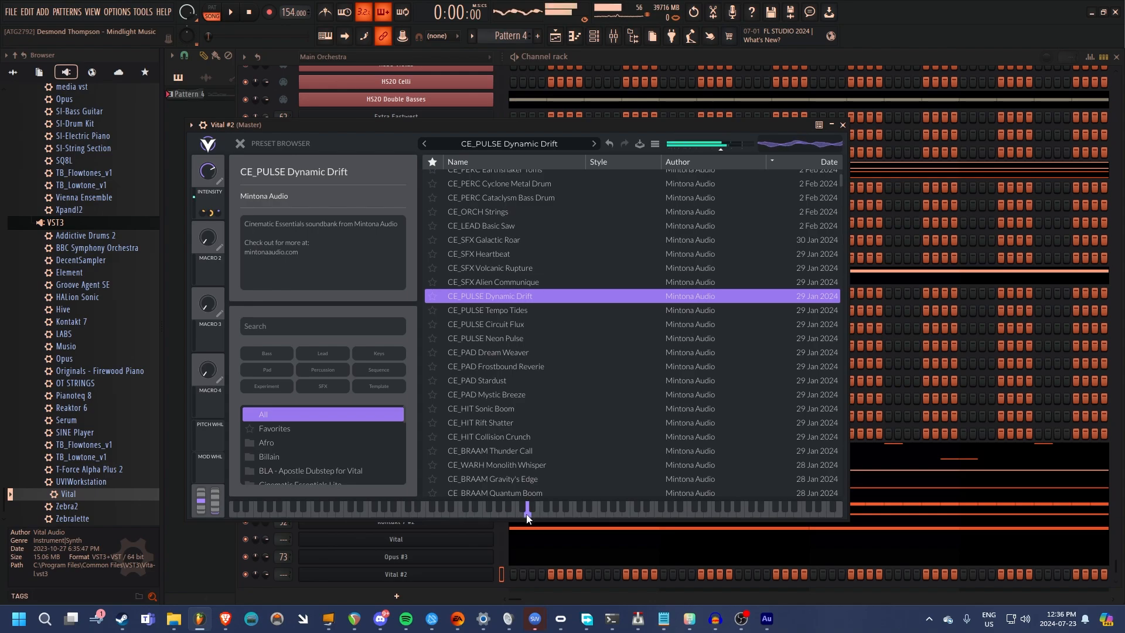
Load the CE_PULSE Tempo Tides preset in Vital and audition it with one note.
{"action": "left_click", "coordinate": [506, 310]}
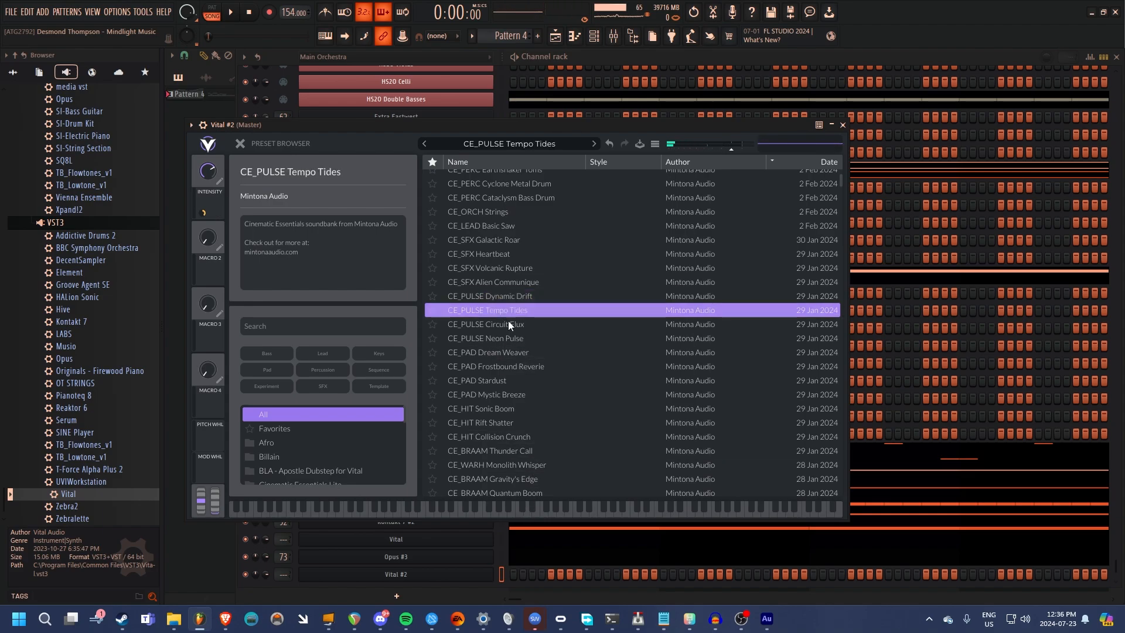
{"action": "left_click", "coordinate": [526, 515]}
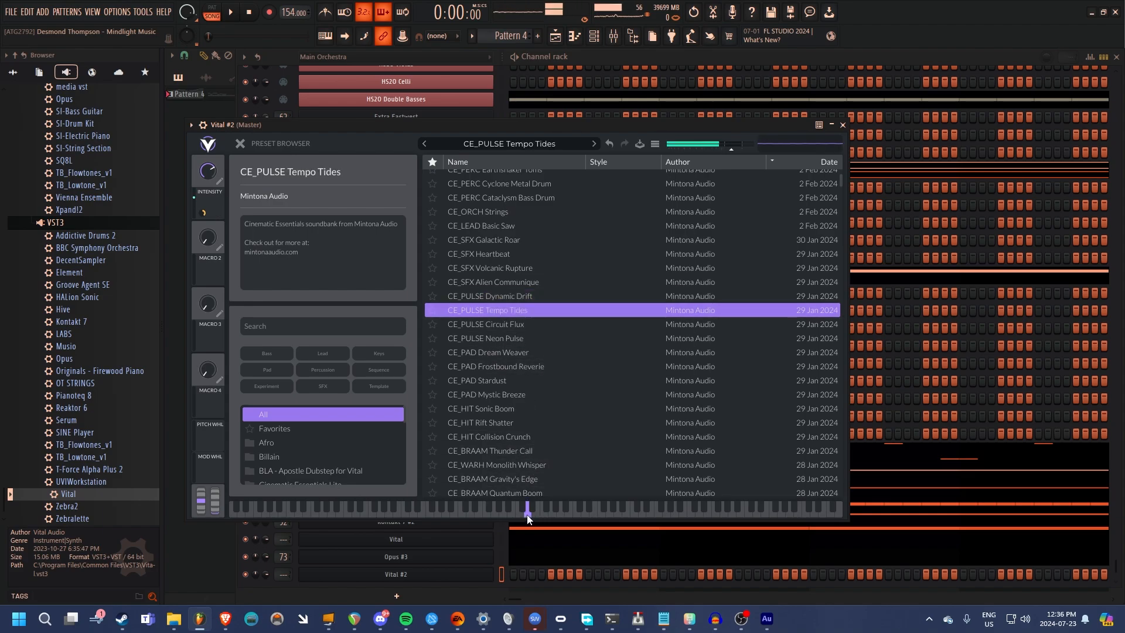
Load the CE_PULSE Circuit Flux and CE_PULSE Neon Pulse presets in Vital in turn and audition each with one note.
{"action": "left_click", "coordinate": [495, 325]}
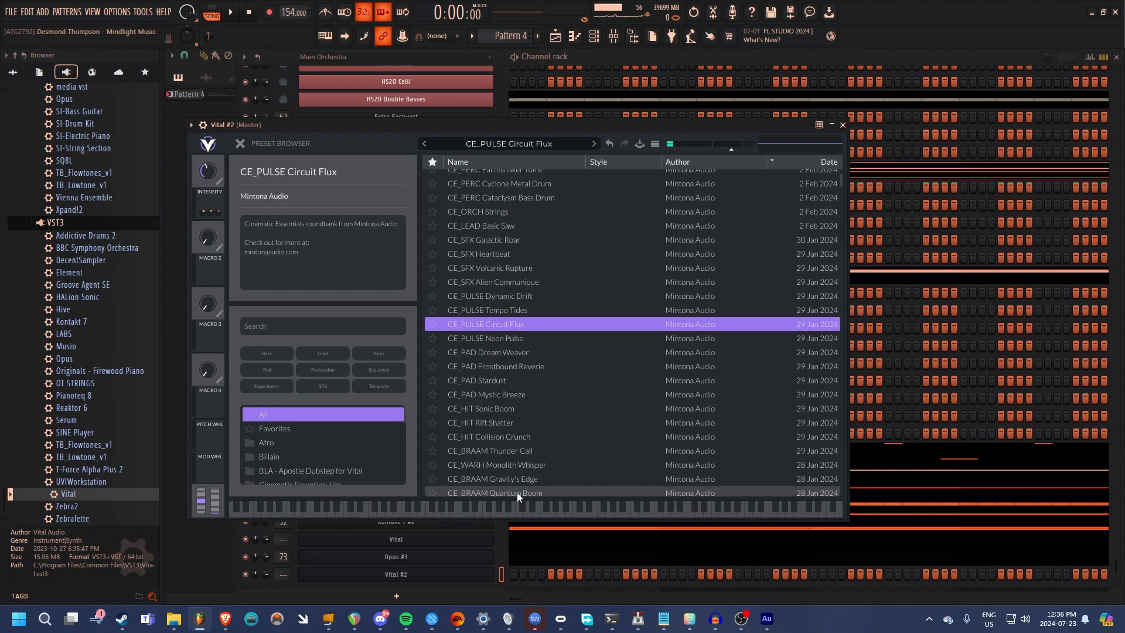
{"action": "left_click", "coordinate": [526, 515]}
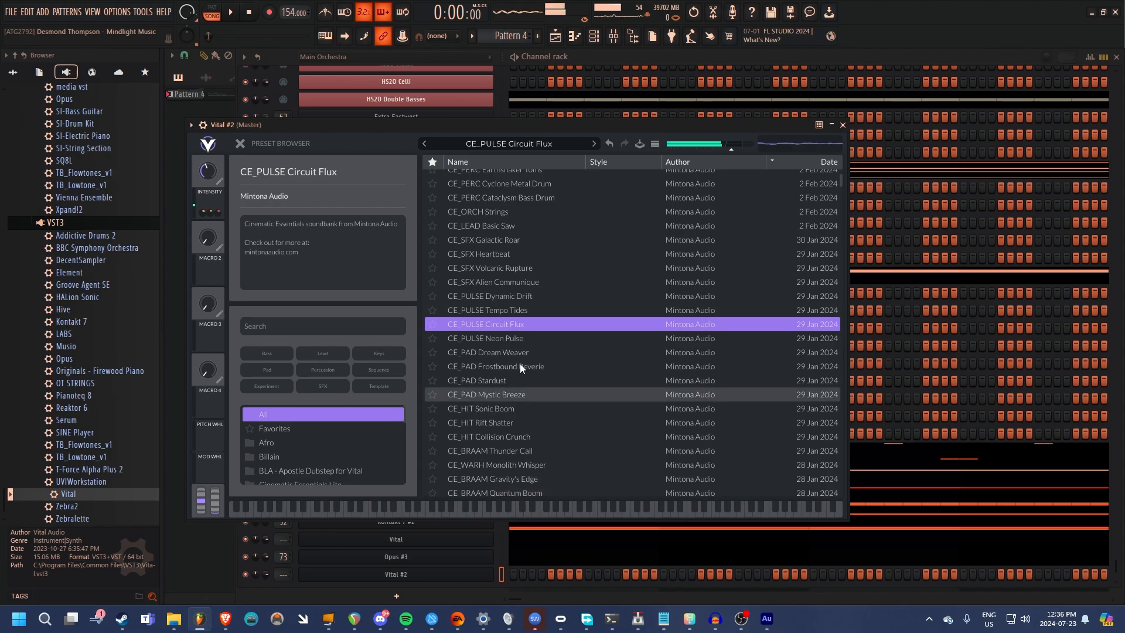
{"action": "left_click", "coordinate": [494, 337]}
{"action": "left_click", "coordinate": [529, 513]}
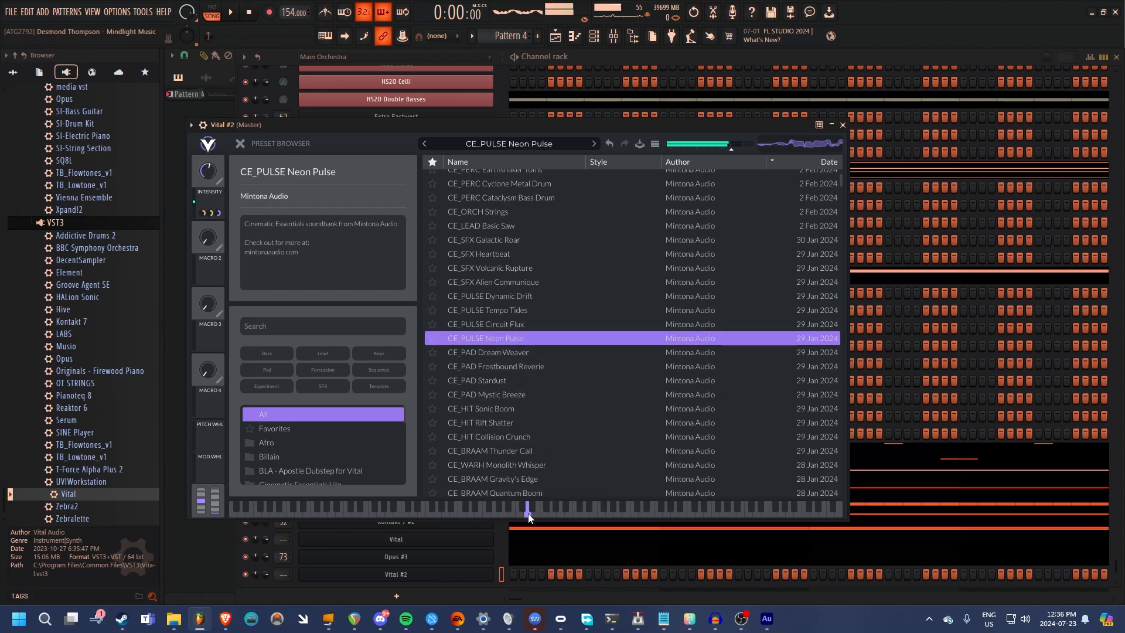
Load the CE_PAD Dream Weaver preset in Vital and audition it with a higher note.
{"action": "left_click", "coordinate": [497, 352]}
{"action": "left_click", "coordinate": [583, 512]}
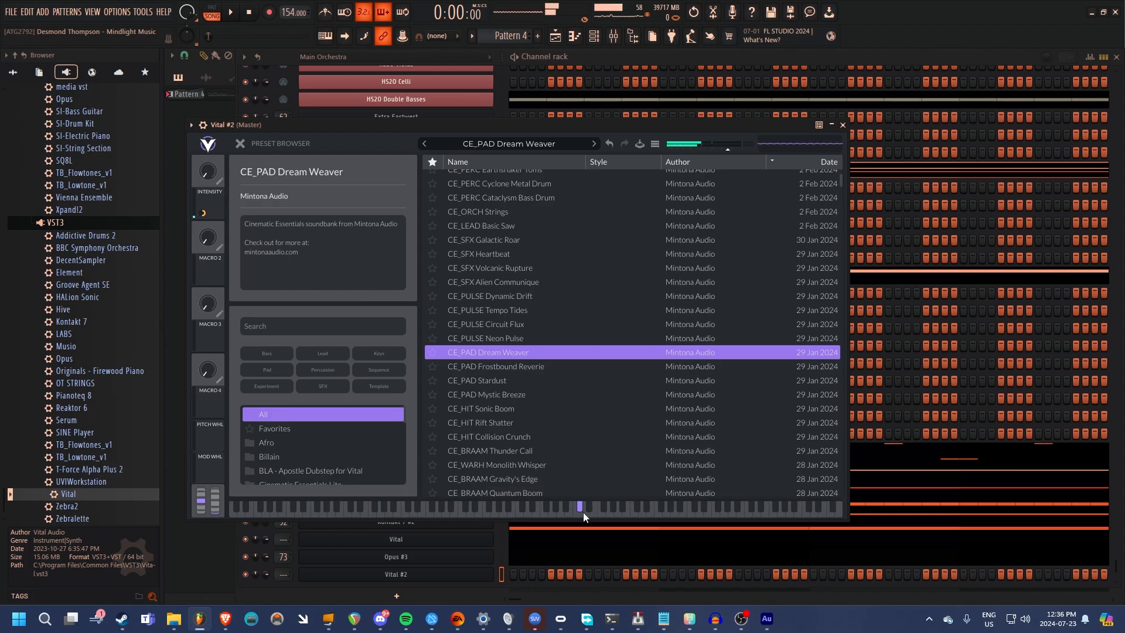
{"action": "left_click_drag", "start_coordinate": [583, 513], "coordinate": [586, 511]}
Load the CE_ORCH Strings preset in Vital and audition it with a note.
{"action": "scroll", "coordinate": [662, 262], "scroll_direction": "up", "scroll_amount": 2}
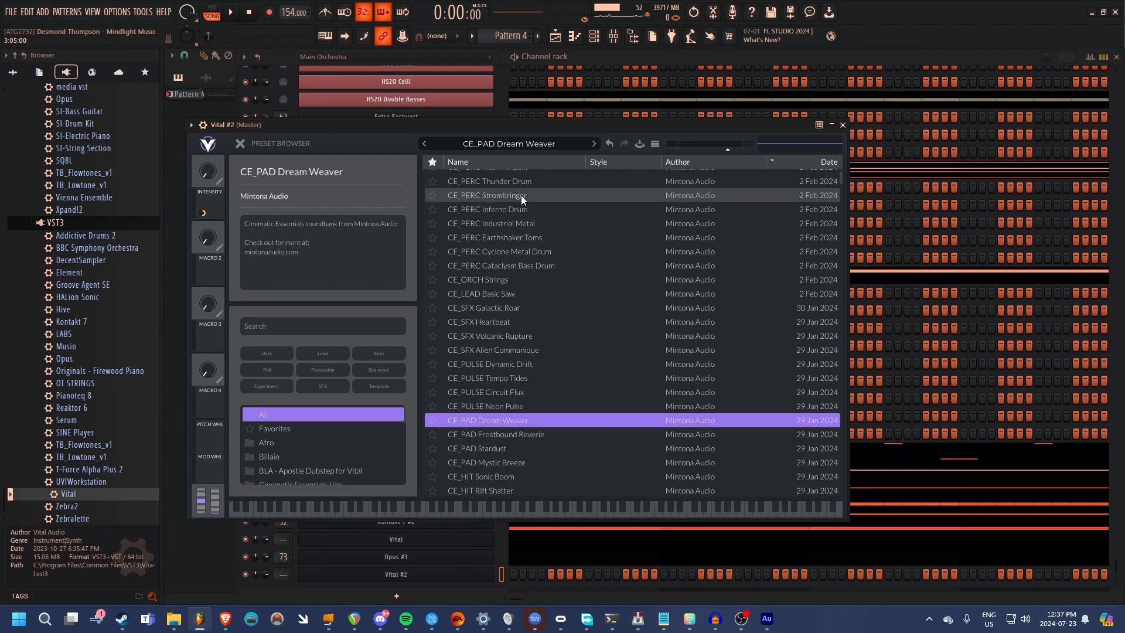
{"action": "scroll", "coordinate": [546, 241], "scroll_direction": "up", "scroll_amount": 1}
{"action": "scroll", "coordinate": [543, 302], "scroll_direction": "down", "scroll_amount": 1}
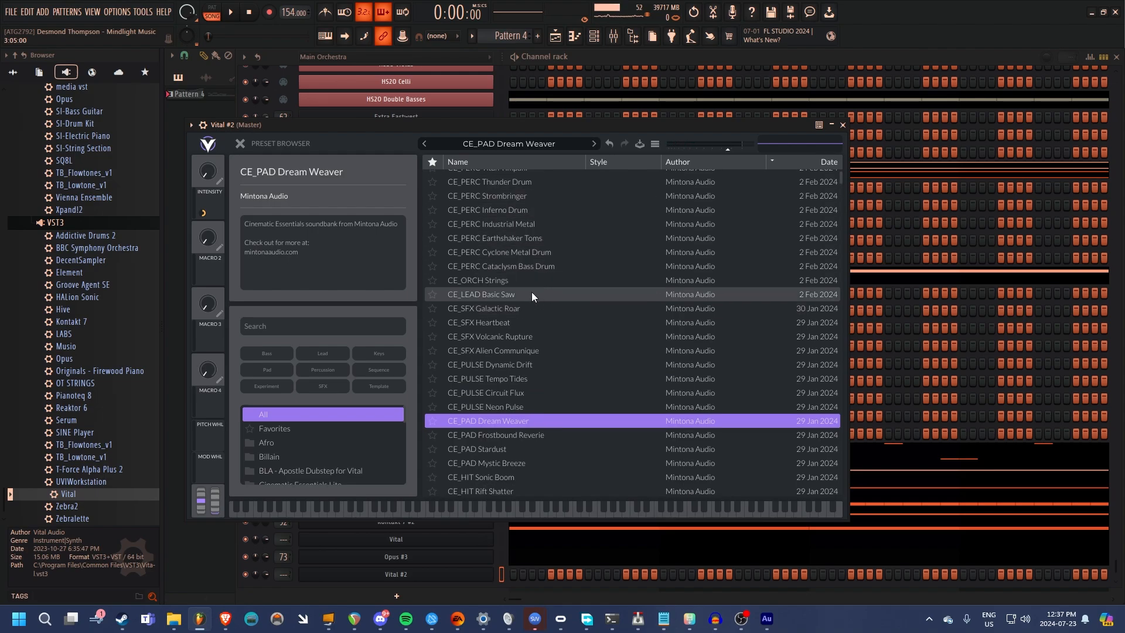
{"action": "left_click", "coordinate": [511, 282]}
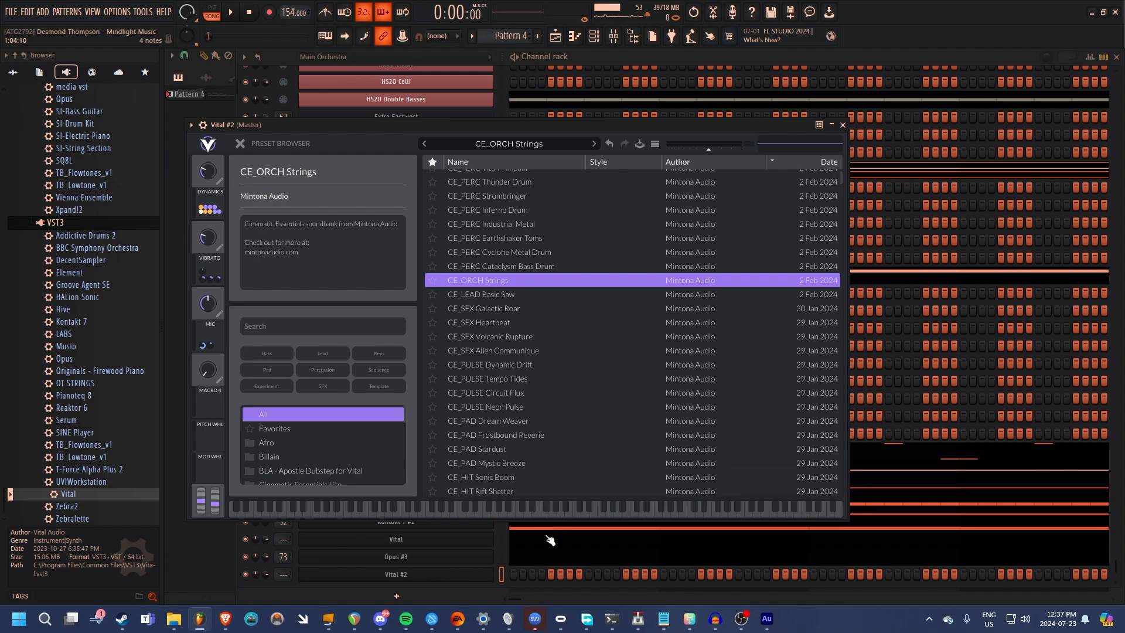
{"action": "left_click", "coordinate": [527, 510]}
Bring the channel rack to the front and delete the Vital #2 channel from it.
{"action": "left_click", "coordinate": [460, 142]}
{"action": "left_click", "coordinate": [281, 53]}
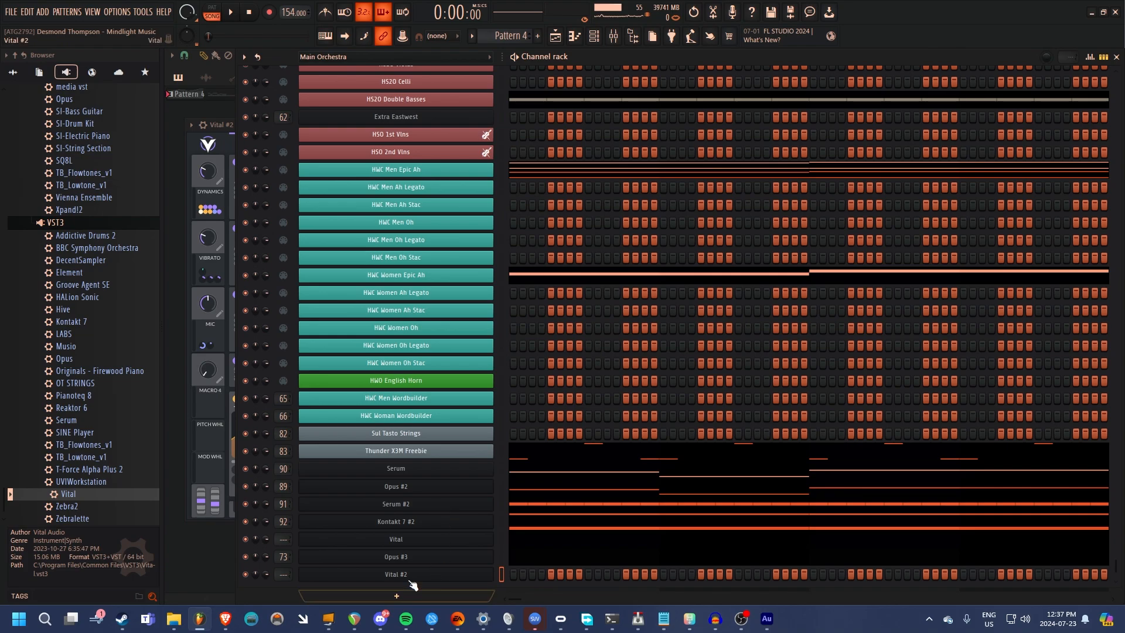
{"action": "right_click", "coordinate": [483, 575]}
{"action": "left_click", "coordinate": [509, 571]}
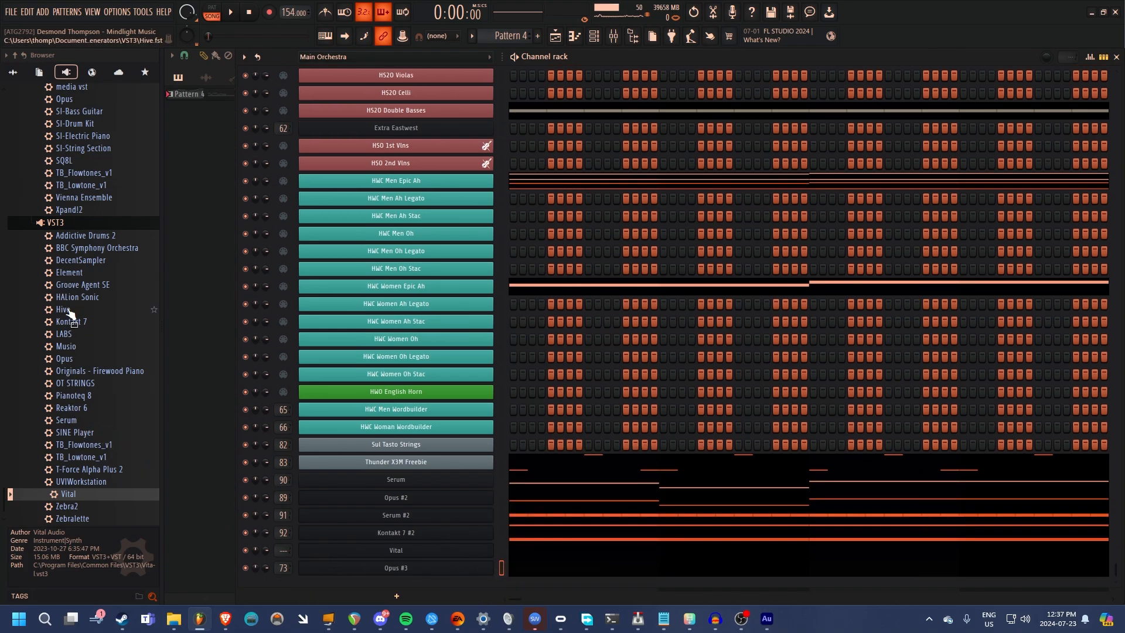
Add the Hive VST3 synth at the end of the channel rack and move its window up until the keyboard is fully visible.
{"action": "left_click_drag", "start_coordinate": [69, 315], "coordinate": [407, 585]}
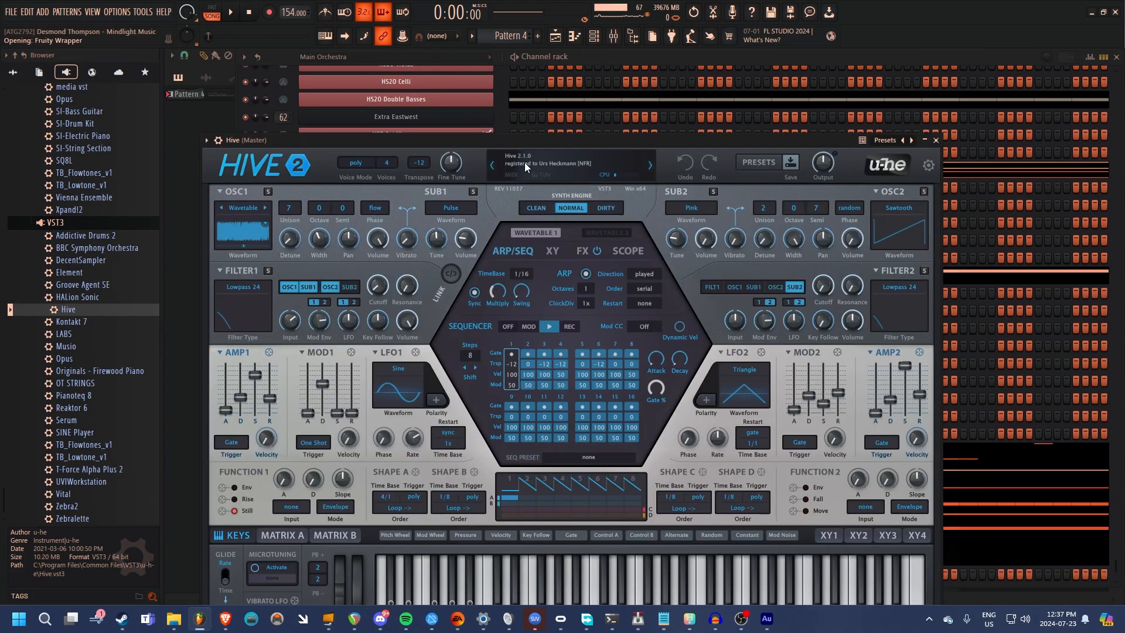
{"action": "left_click_drag", "start_coordinate": [519, 139], "coordinate": [510, 97]}
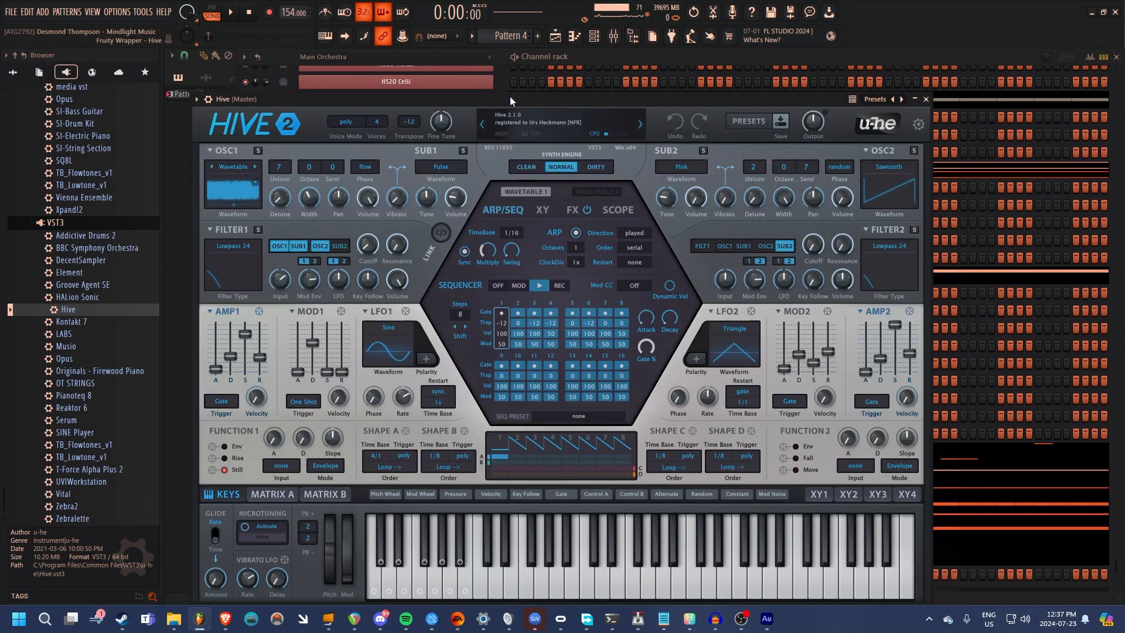
Load the MC Modern preset from Hive's 02 Poly Leads folder and return to the synth view.
{"action": "left_click", "coordinate": [740, 121]}
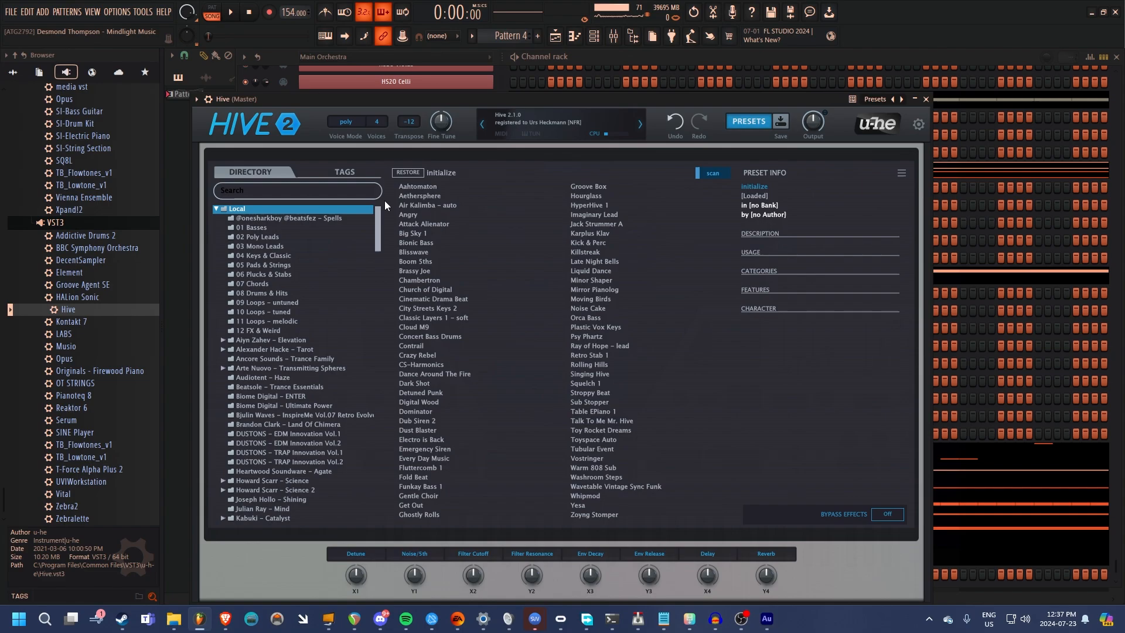
{"action": "left_click", "coordinate": [254, 238]}
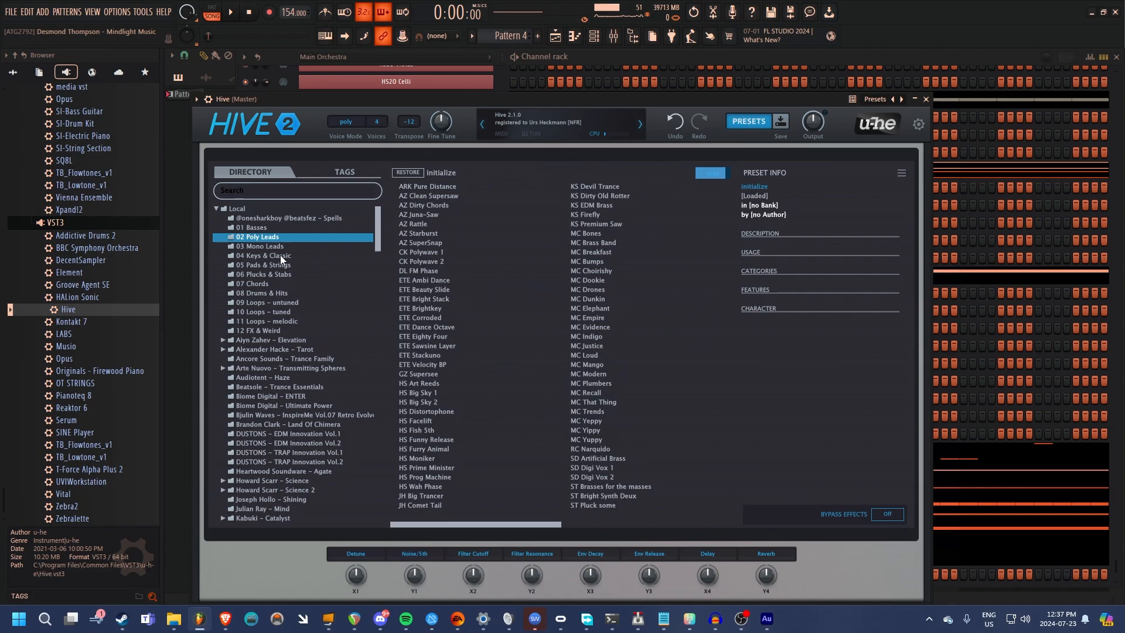
{"action": "left_click", "coordinate": [603, 356]}
{"action": "left_click", "coordinate": [740, 121]}
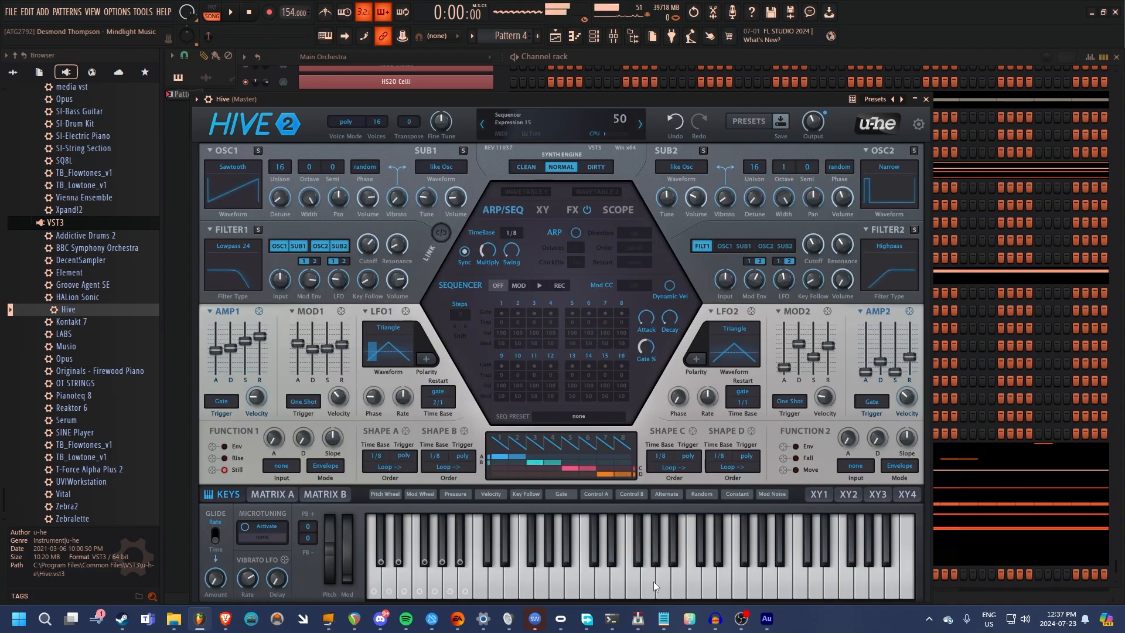
Search Hive's presets for "rompler", load TUC Big Glorious Rompler Keys, audition it with a few notes and check its preset info.
{"action": "left_click", "coordinate": [750, 124]}
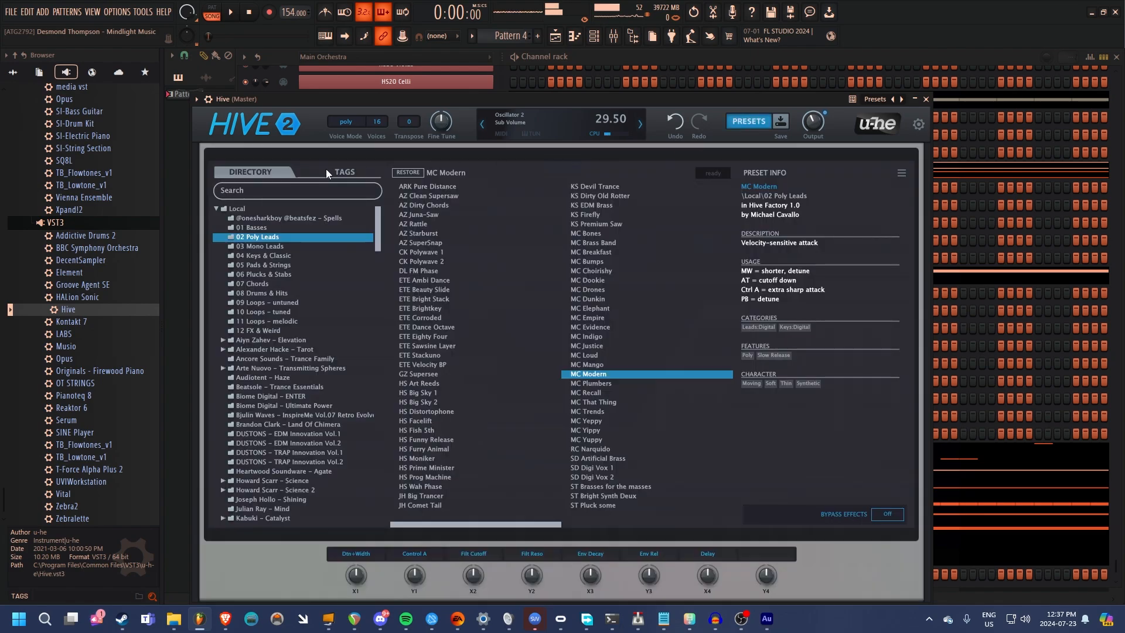
{"action": "left_click", "coordinate": [251, 192]}
{"action": "type", "text": "rompler"}
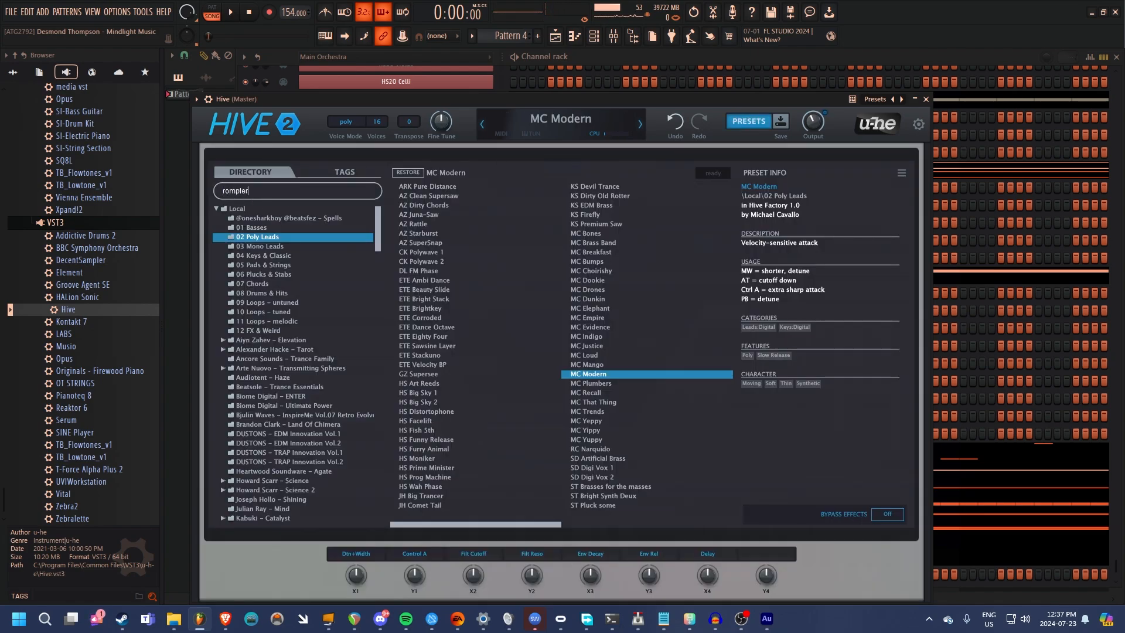
{"action": "key", "text": "Return"}
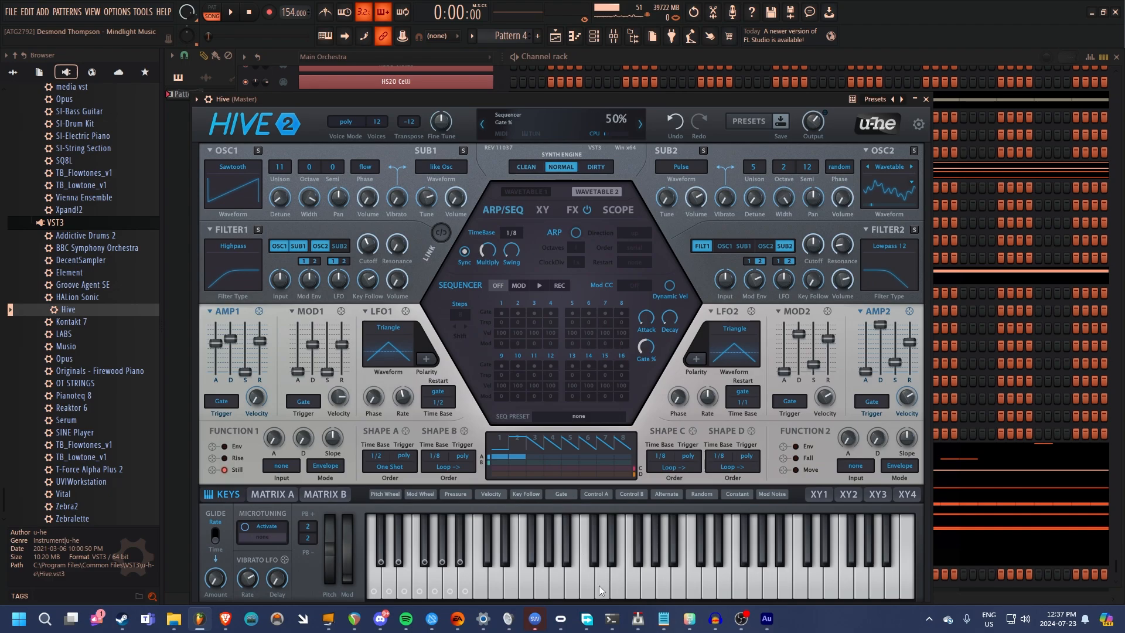
{"action": "left_click", "coordinate": [599, 585]}
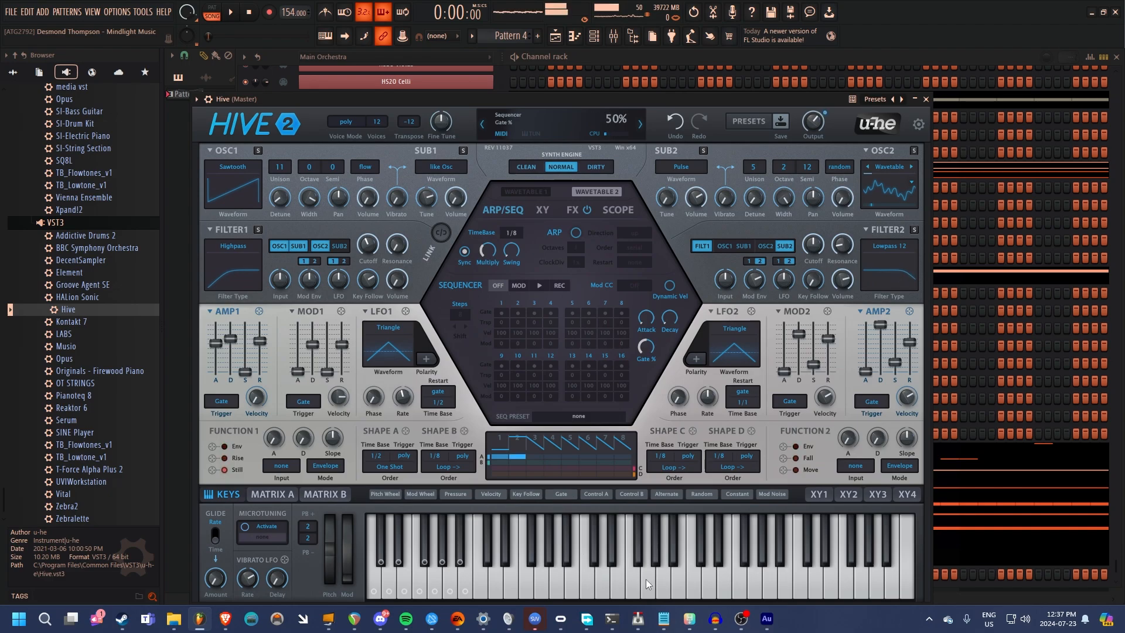
{"action": "left_click", "coordinate": [707, 578]}
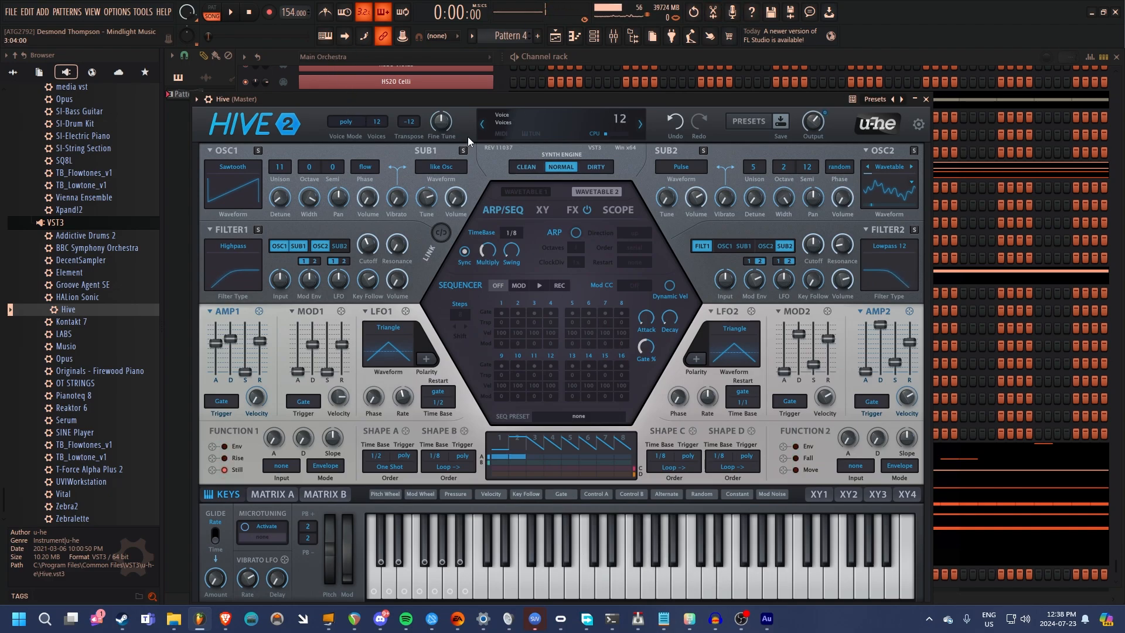
{"action": "left_click", "coordinate": [744, 124]}
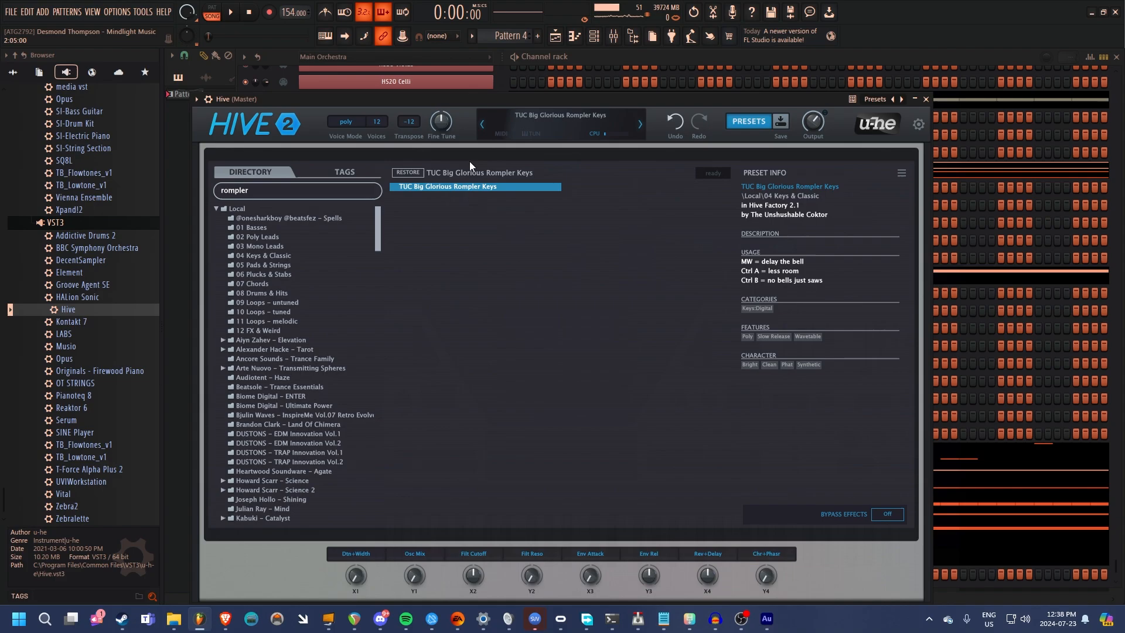
{"action": "left_click", "coordinate": [751, 121]}
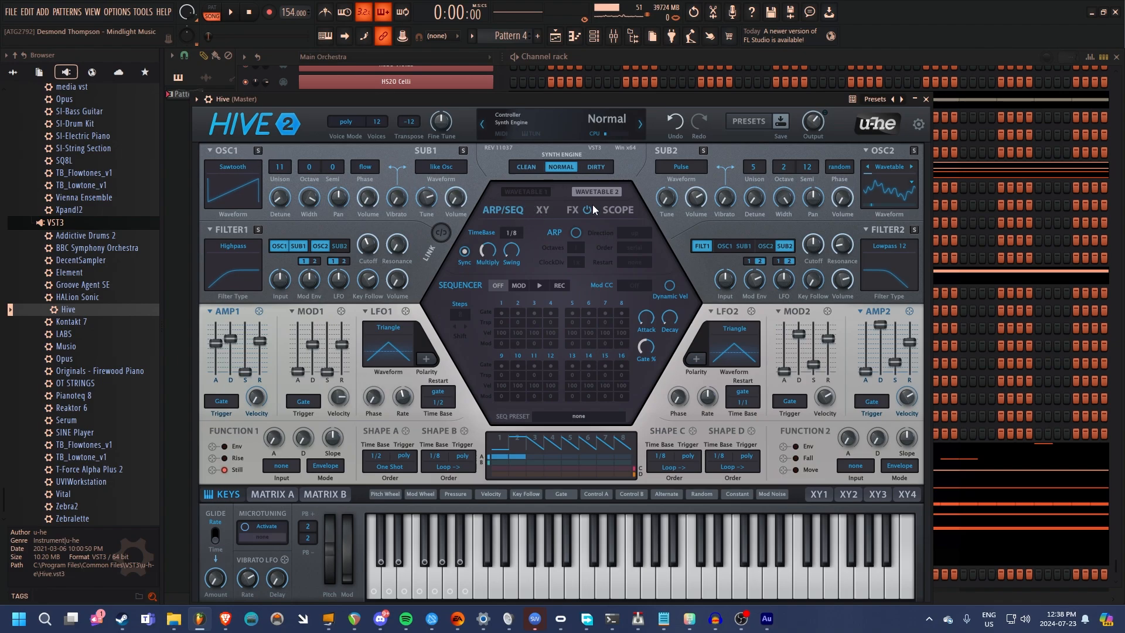
Look through Hive's XY, Wavetable, FX, Scope and Matrix A and B pages, returning to ARP/SEQ and Keys.
{"action": "left_click", "coordinate": [543, 211]}
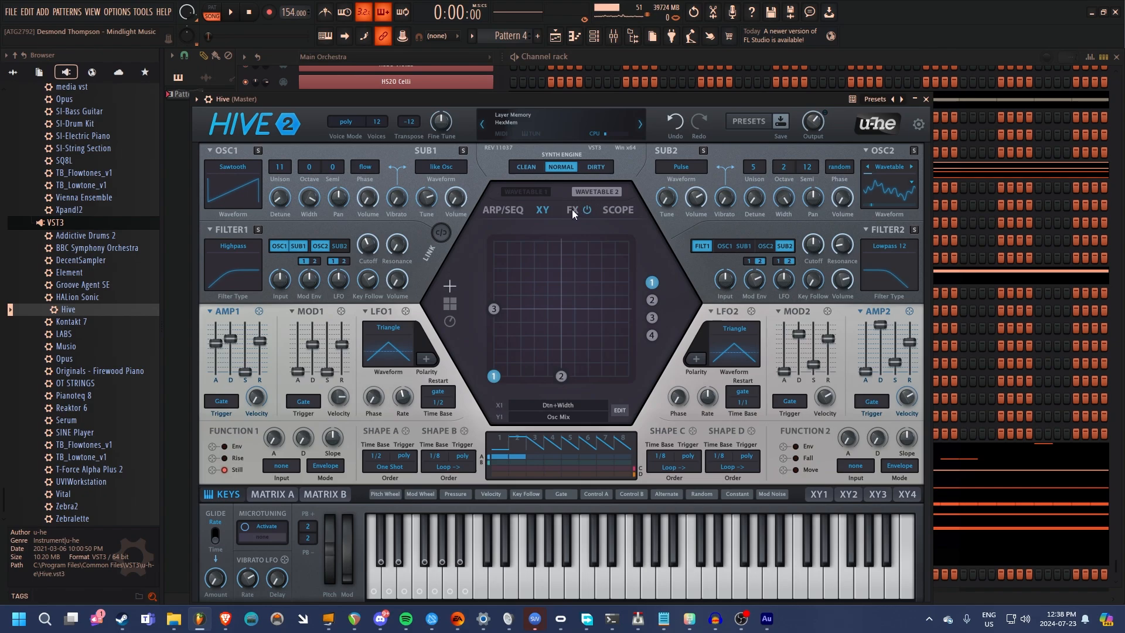
{"action": "left_click", "coordinate": [540, 197]}
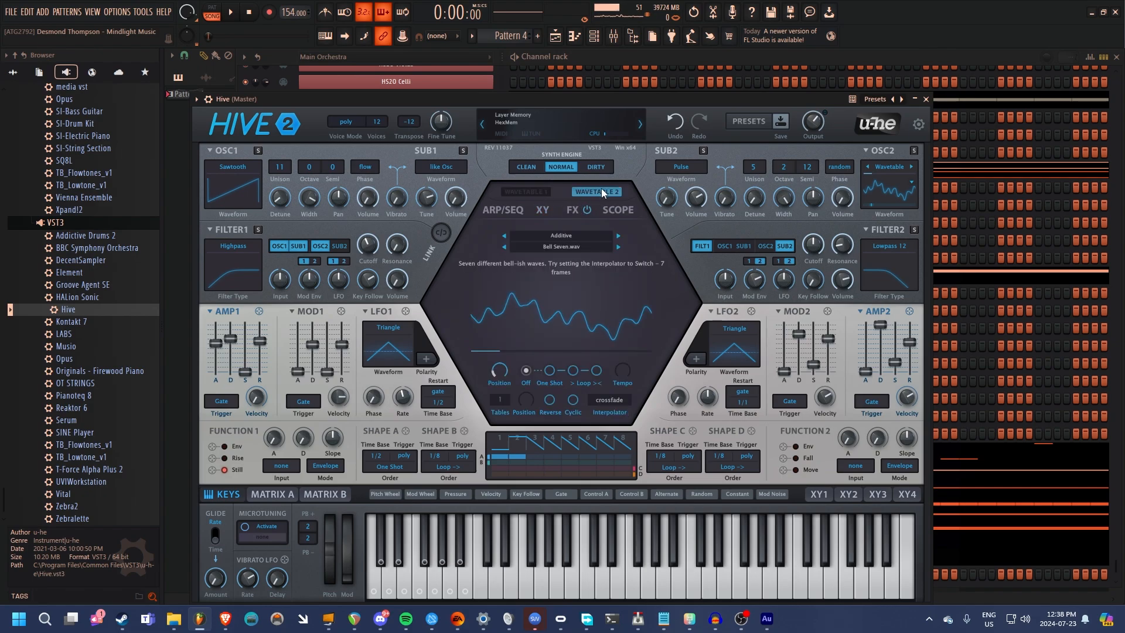
{"action": "left_click", "coordinate": [573, 210]}
{"action": "left_click", "coordinate": [611, 208]}
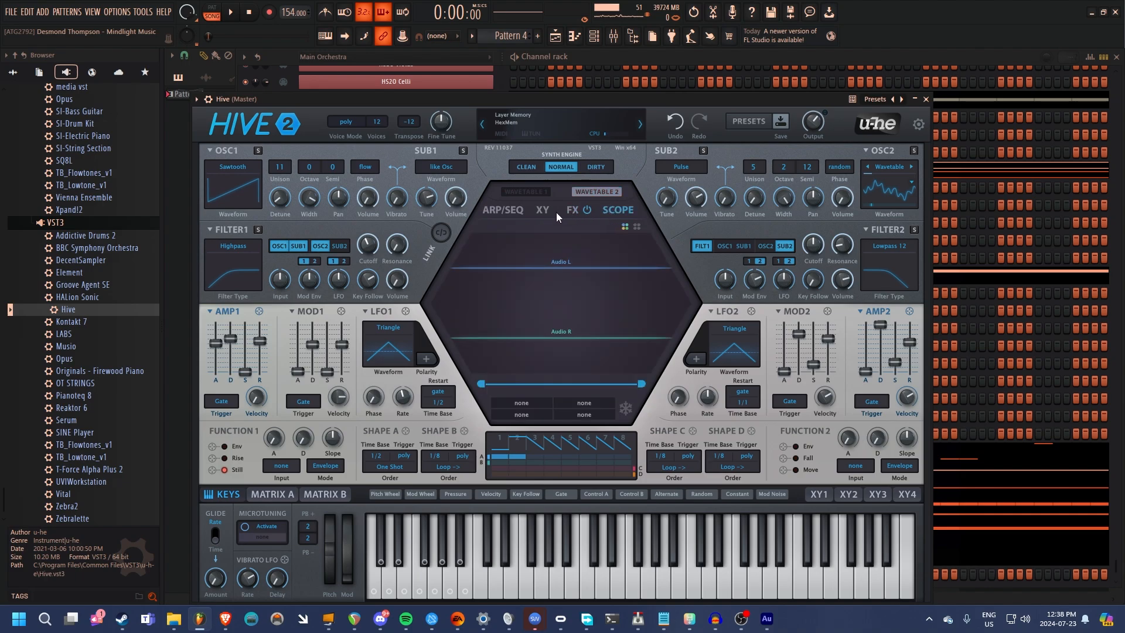
{"action": "left_click", "coordinate": [505, 210]}
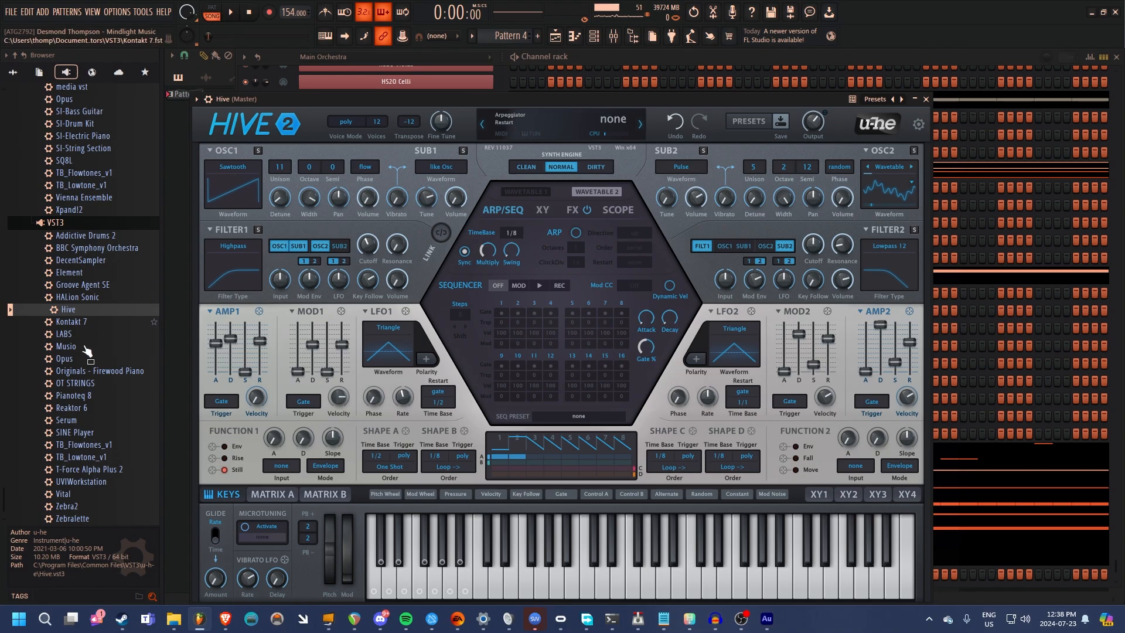
{"action": "left_click", "coordinate": [273, 494]}
{"action": "left_click", "coordinate": [306, 497]}
{"action": "left_click", "coordinate": [229, 494]}
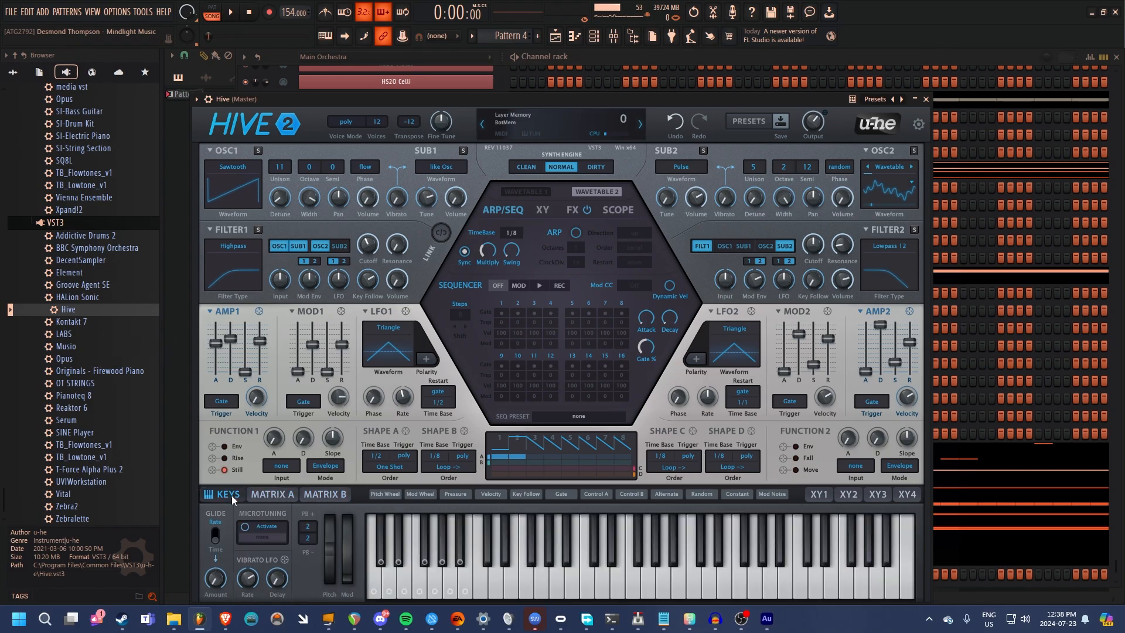
Remove the Hive channel and add a new Vital instance at the end of the channel rack, repositioning its window.
{"action": "left_click", "coordinate": [279, 58]}
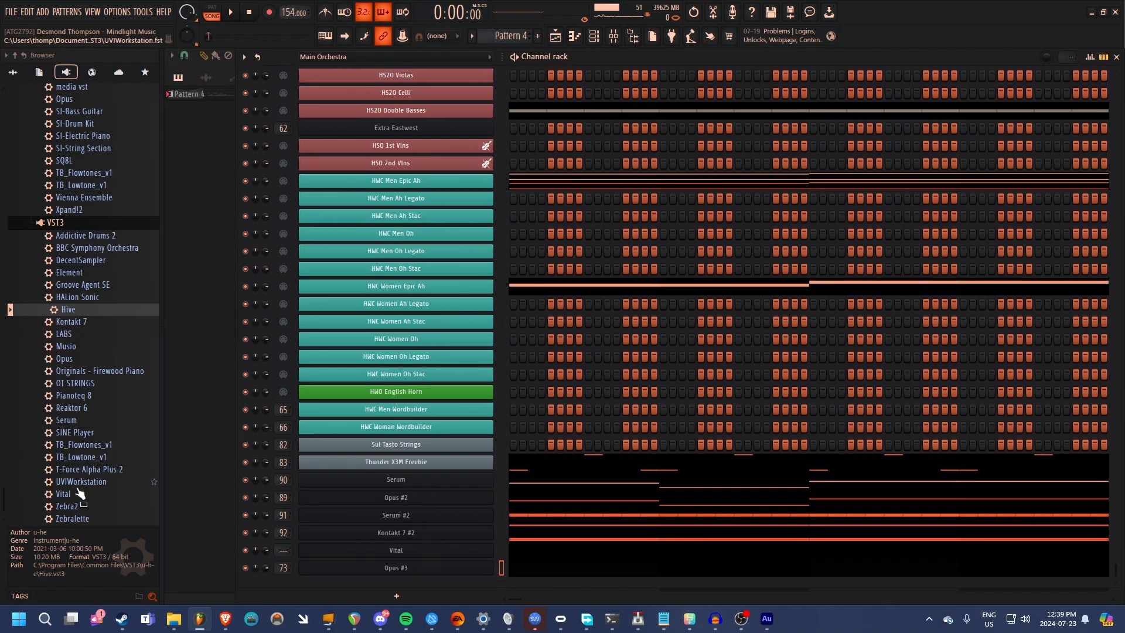
{"action": "left_click_drag", "start_coordinate": [65, 495], "coordinate": [413, 582]}
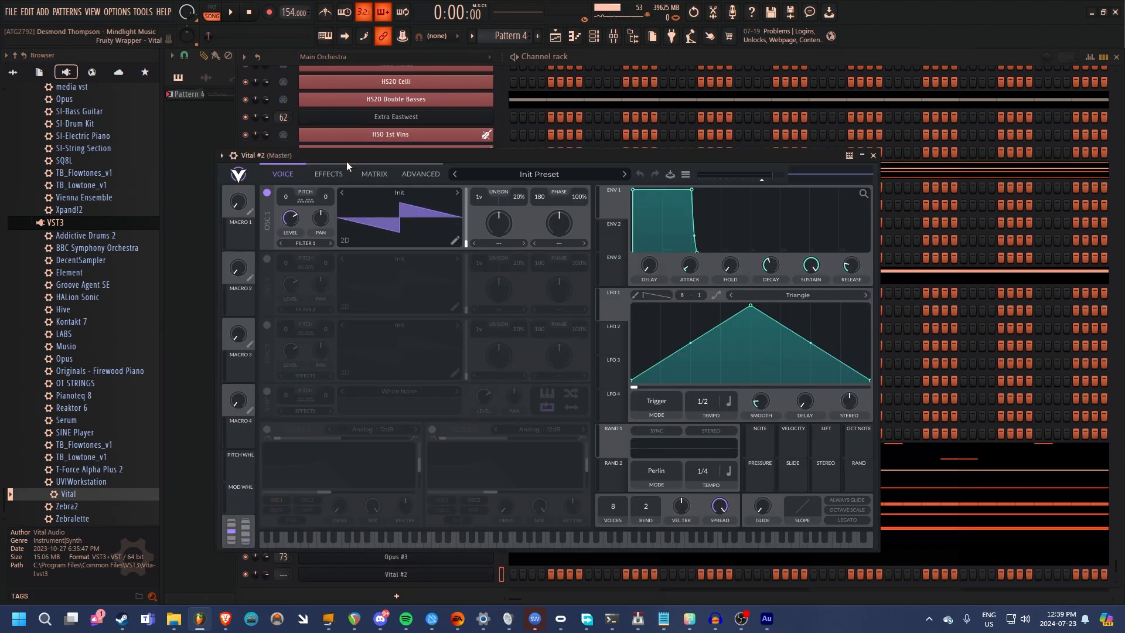
{"action": "left_click_drag", "start_coordinate": [378, 153], "coordinate": [440, 173]}
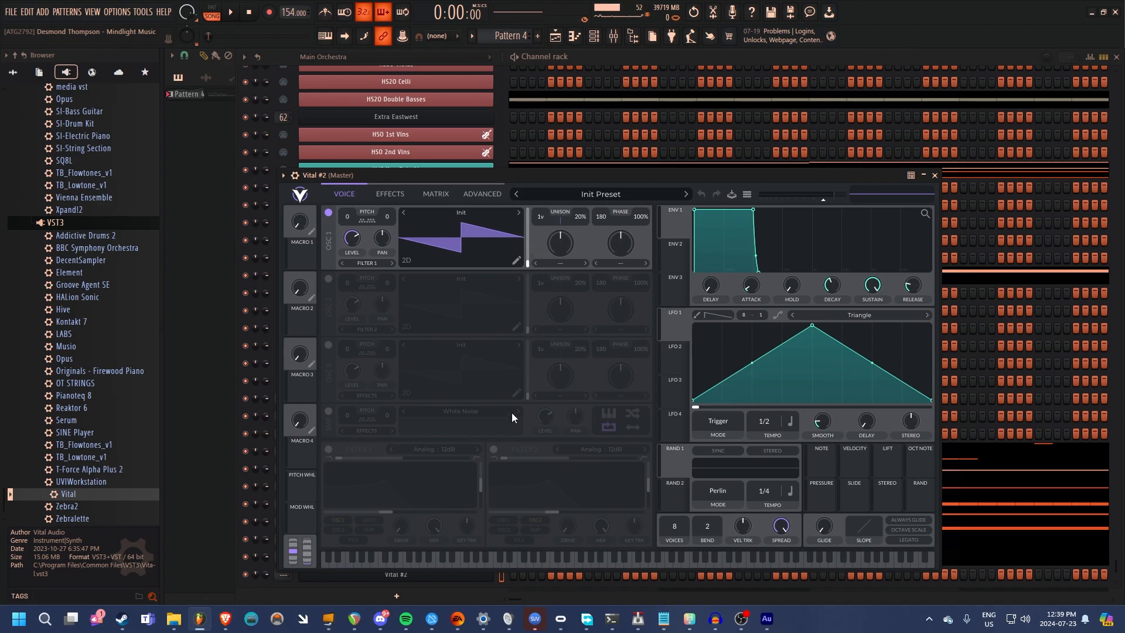
Browse Vital's wavetable folders for oscillator 1 and load the Harmonic Series wavetable from Factory.
{"action": "left_click", "coordinate": [463, 216]}
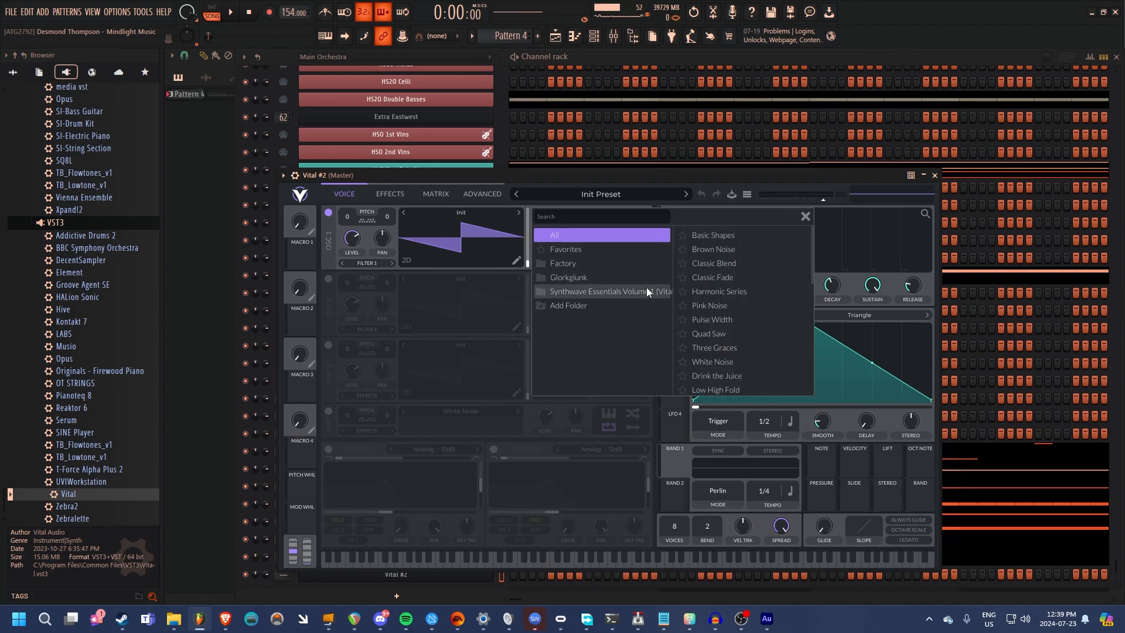
{"action": "left_click", "coordinate": [593, 277]}
{"action": "left_click", "coordinate": [579, 263]}
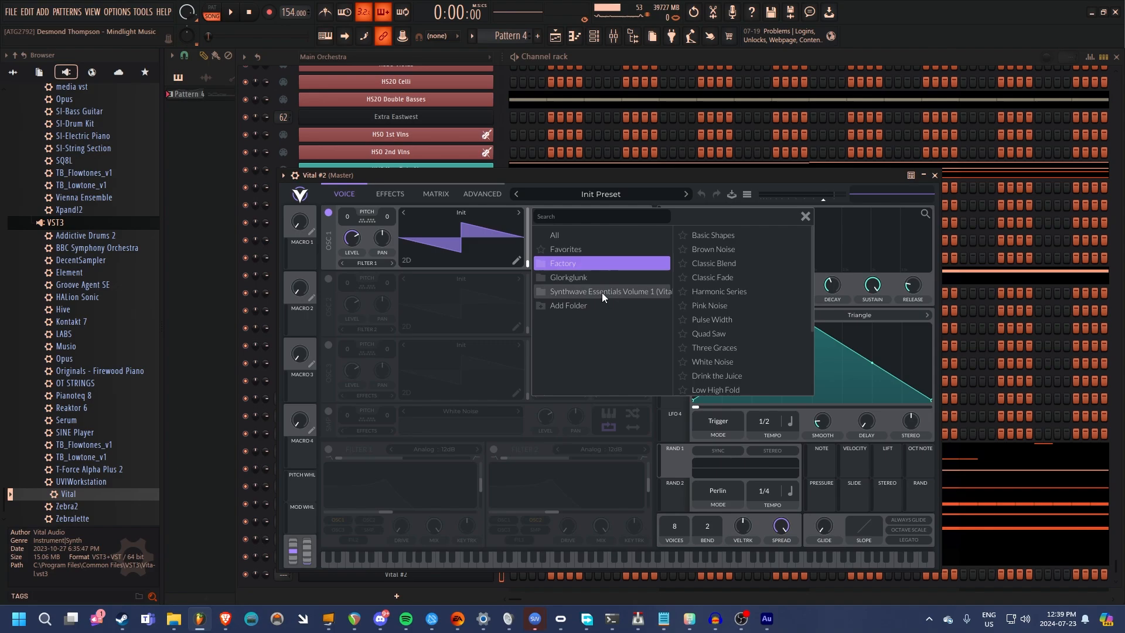
{"action": "left_click", "coordinate": [602, 292]}
{"action": "left_click", "coordinate": [628, 268]}
{"action": "left_click", "coordinate": [730, 292]}
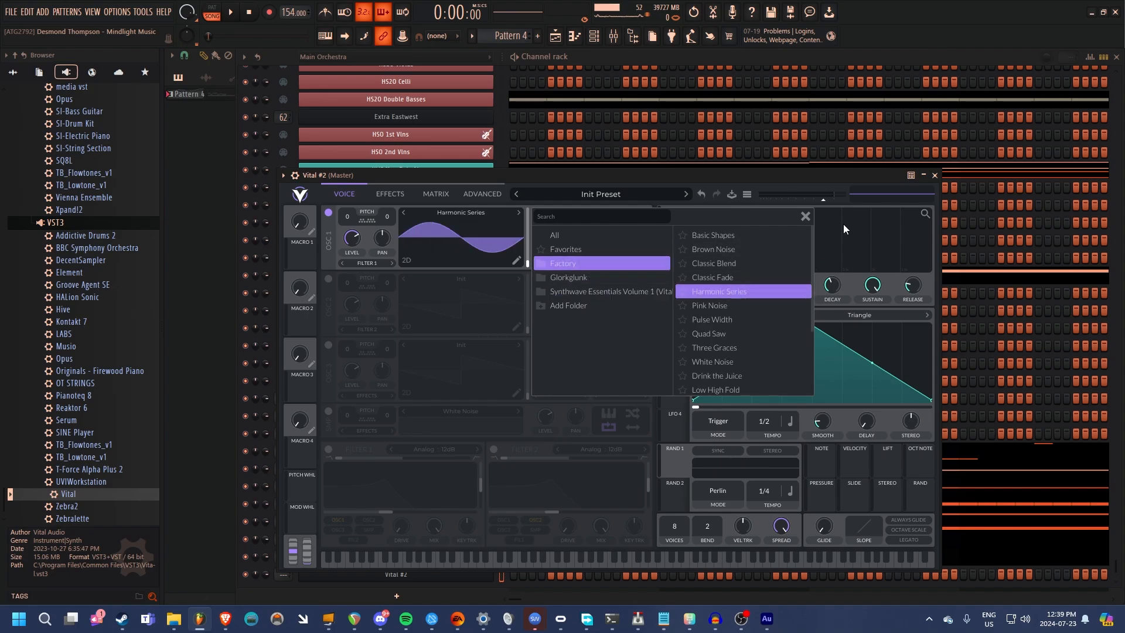
{"action": "left_click", "coordinate": [806, 217]}
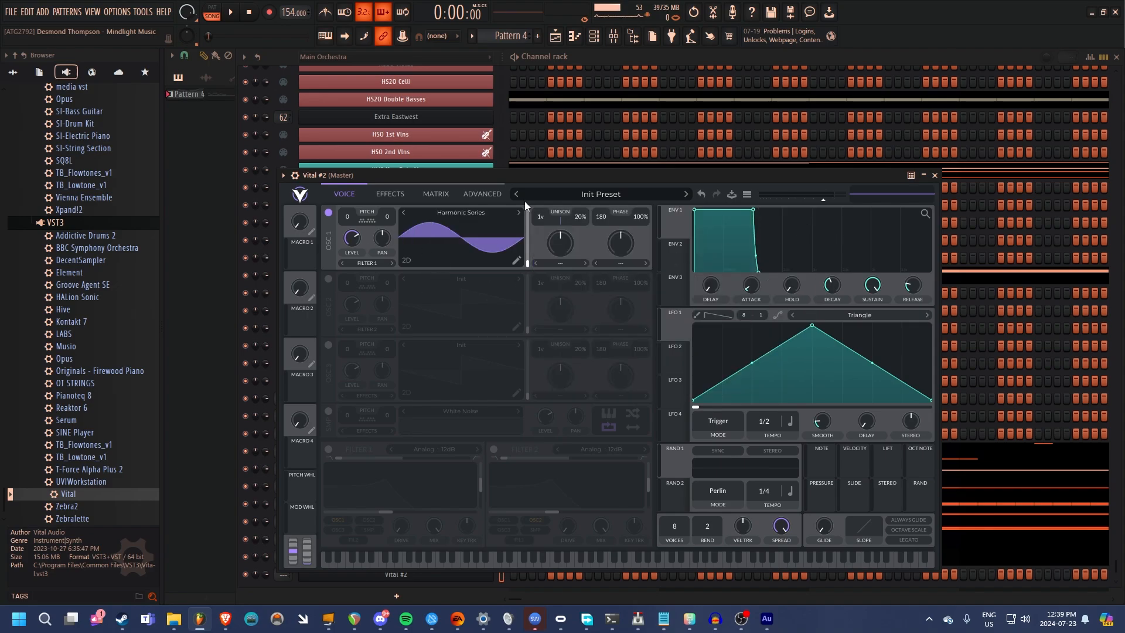
Set oscillator 1's unison to 4 voices with 11% detune and audition the sound with two notes.
{"action": "left_click_drag", "start_coordinate": [540, 217], "coordinate": [544, 203]}
{"action": "left_click_drag", "start_coordinate": [578, 219], "coordinate": [582, 236]}
{"action": "left_click", "coordinate": [563, 566]}
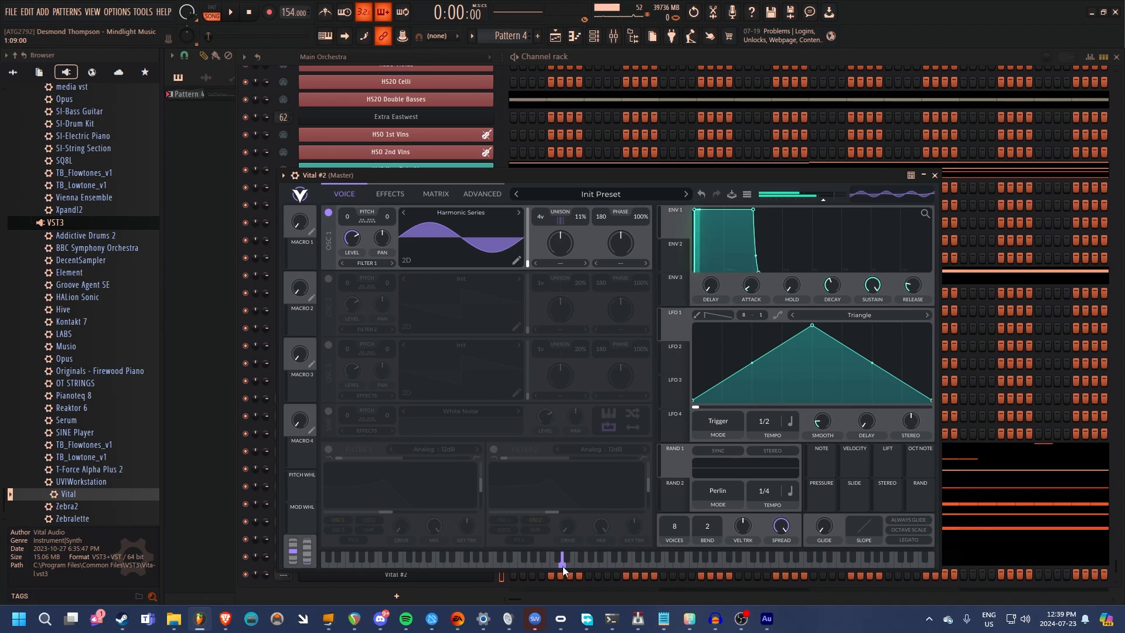
{"action": "left_click", "coordinate": [593, 565]}
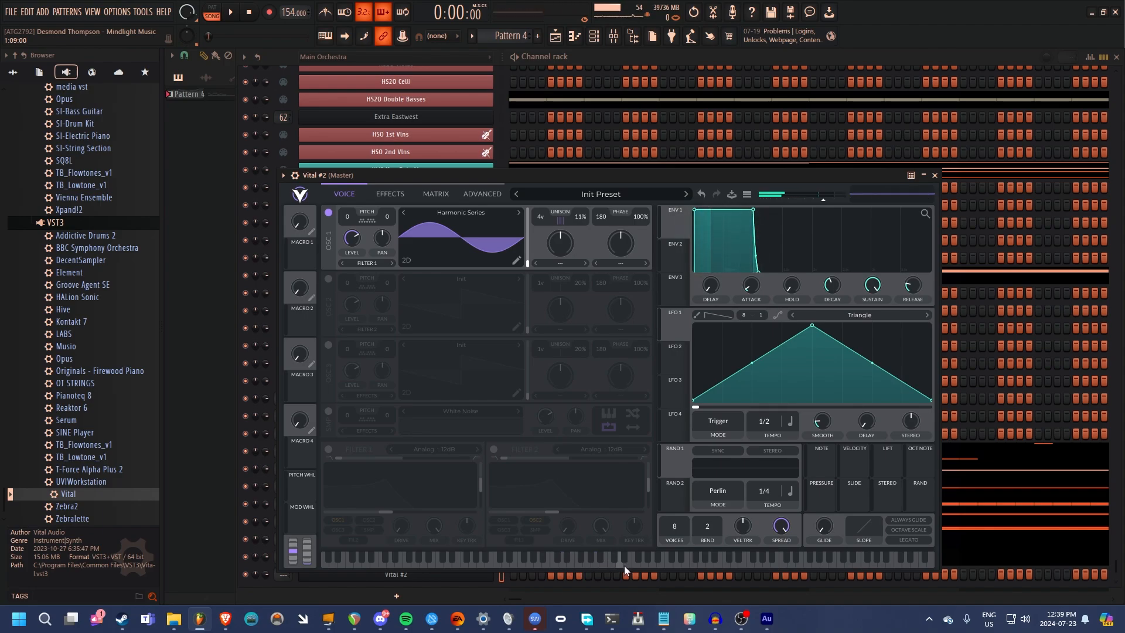
Enable oscillator 2 with its default wavetable and audition the layered sound with a few notes.
{"action": "left_click", "coordinate": [621, 565]}
{"action": "left_click", "coordinate": [329, 279]}
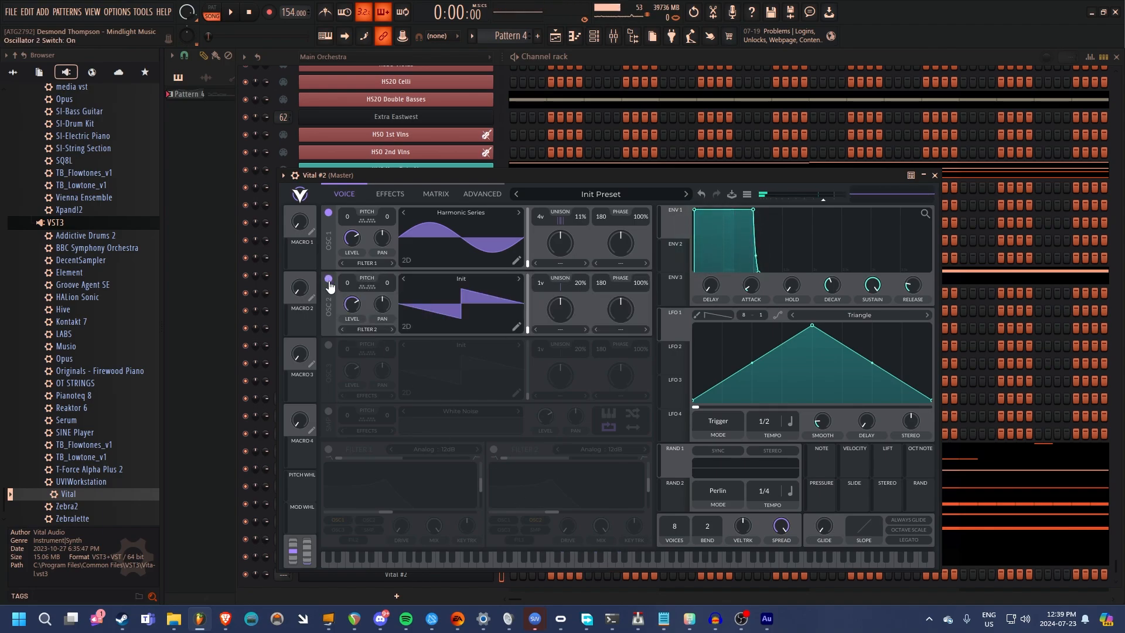
{"action": "left_click", "coordinate": [620, 564]}
{"action": "left_click", "coordinate": [649, 564]}
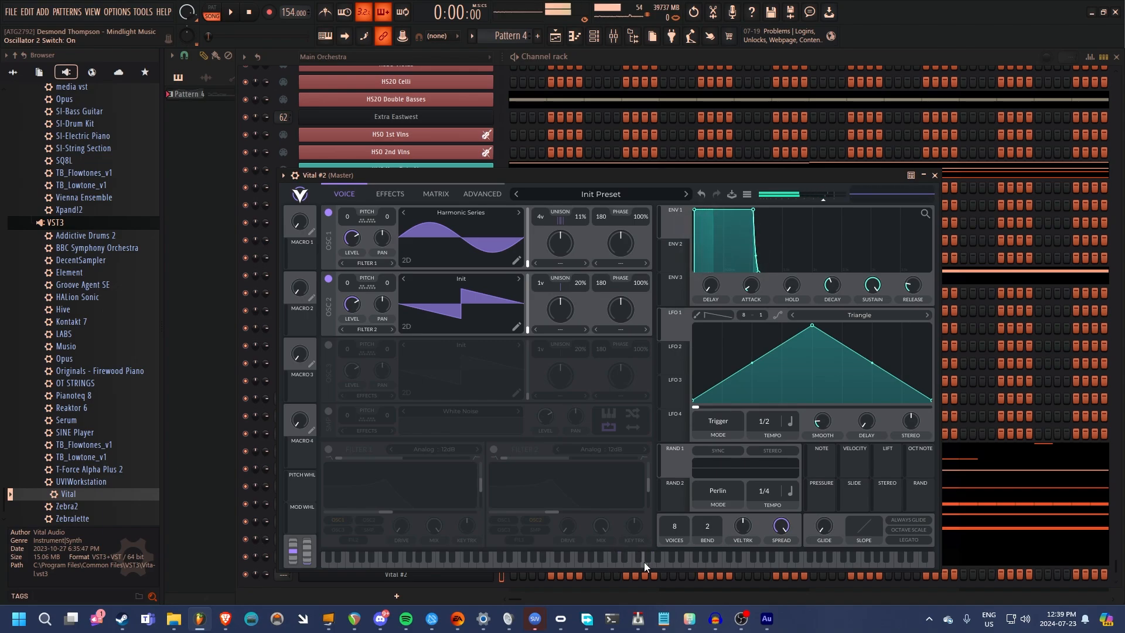
{"action": "left_click", "coordinate": [624, 563]}
Set oscillator 2's unison to 8 voices with 12% detune and audition it on several notes.
{"action": "left_click_drag", "start_coordinate": [540, 282], "coordinate": [538, 243]}
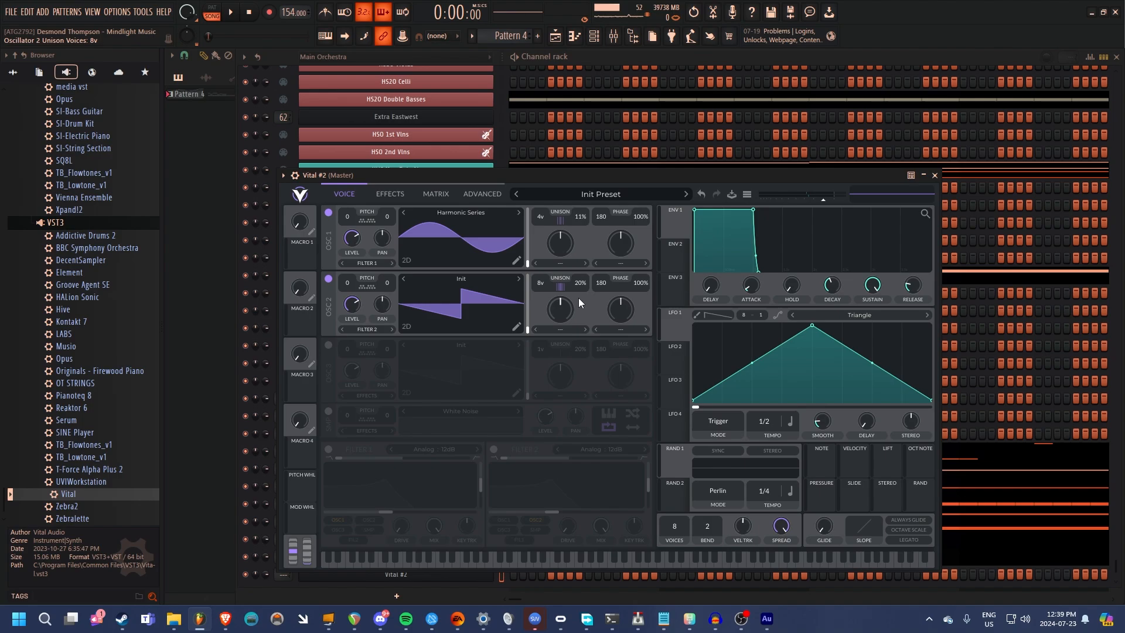
{"action": "mouse_move", "coordinate": [576, 286]}
{"action": "left_mouse_down"}
{"action": "mouse_move", "coordinate": [579, 299]}
{"action": "mouse_move", "coordinate": [574, 290]}
{"action": "left_mouse_up"}
{"action": "left_click", "coordinate": [649, 565]}
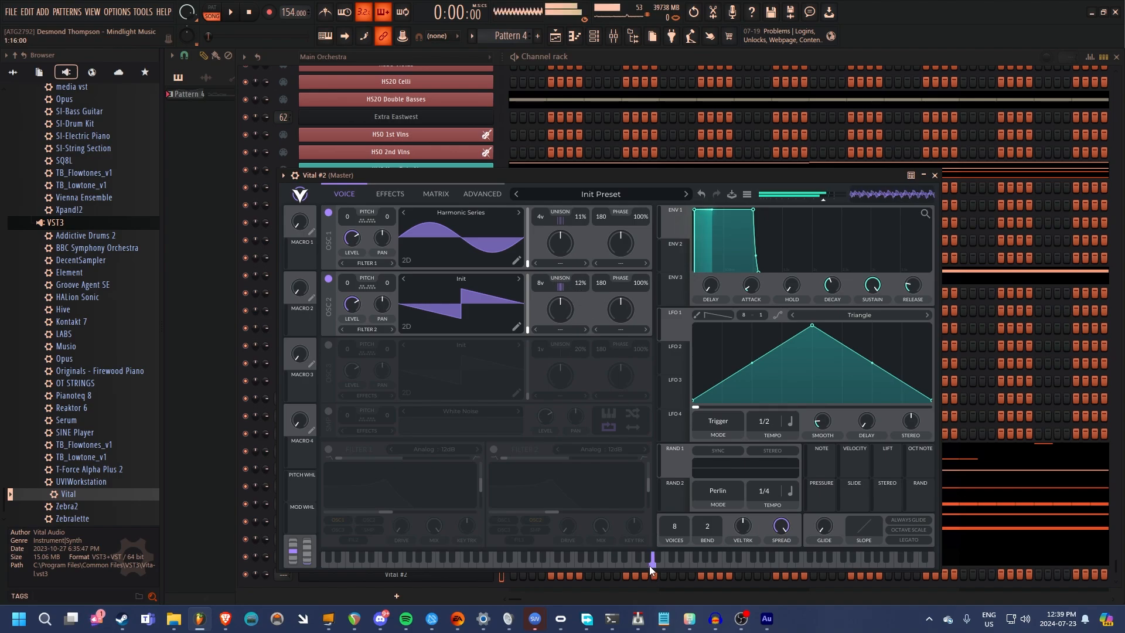
{"action": "left_click", "coordinate": [674, 564]}
{"action": "left_click", "coordinate": [684, 564]}
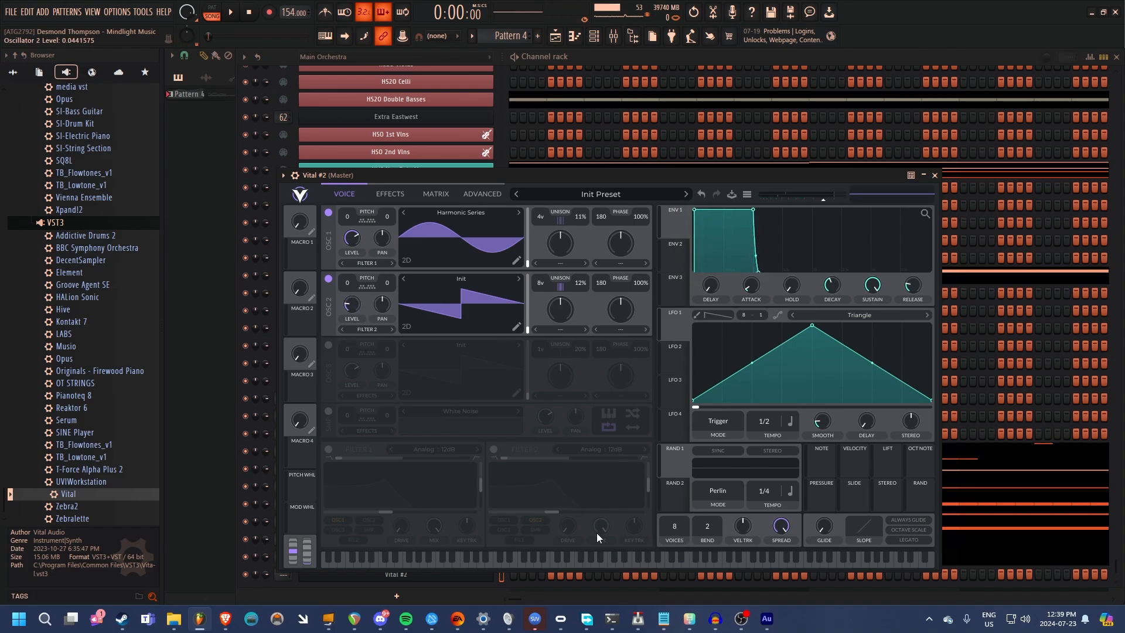
Lower oscillator 2's level to about 0.044 and audition the blend with three notes.
{"action": "left_click", "coordinate": [593, 565]}
{"action": "left_click", "coordinate": [618, 566]}
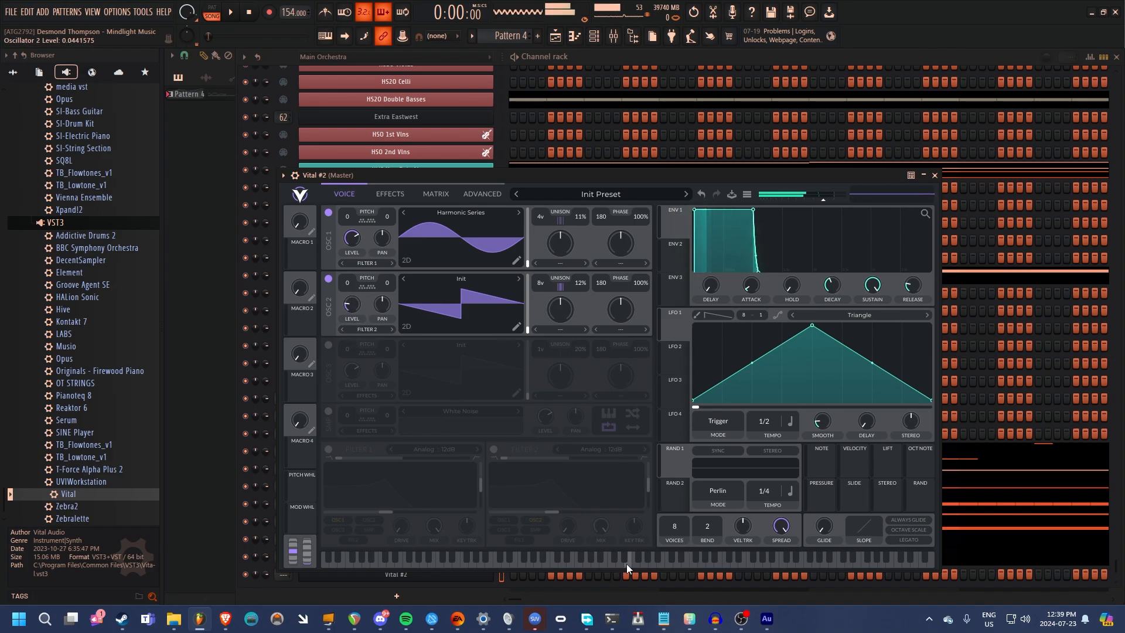
{"action": "left_click", "coordinate": [627, 564]}
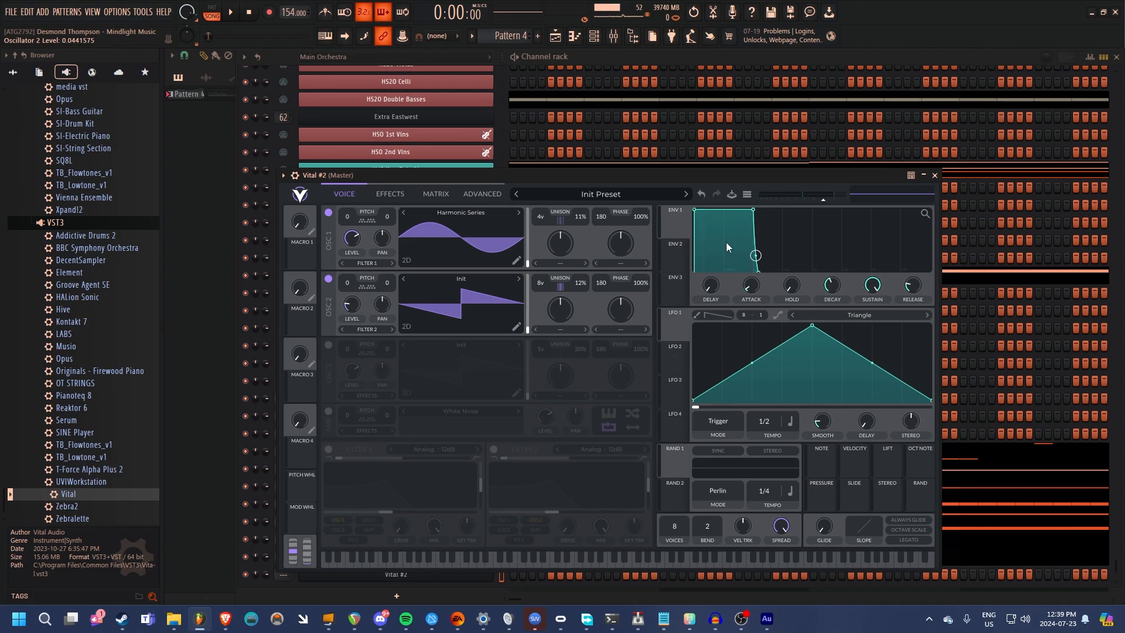
Shape envelope 1 into a short pluck with zero sustain and about 0.175 s decay, and audition it.
{"action": "left_click_drag", "start_coordinate": [756, 214], "coordinate": [698, 363]}
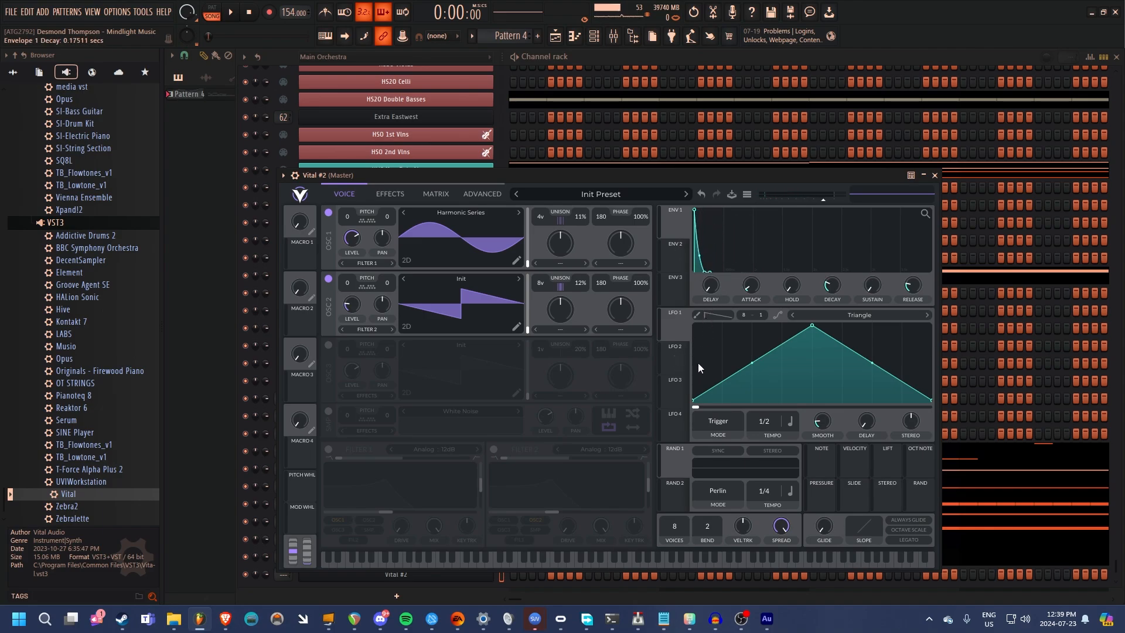
{"action": "left_click", "coordinate": [677, 564]}
{"action": "left_click", "coordinate": [677, 564]}
Lengthen envelope 1's decay to about 0.487 s and audition the pluck with repeated notes.
{"action": "left_click_drag", "start_coordinate": [704, 273], "coordinate": [727, 273]}
{"action": "left_click", "coordinate": [678, 565]}
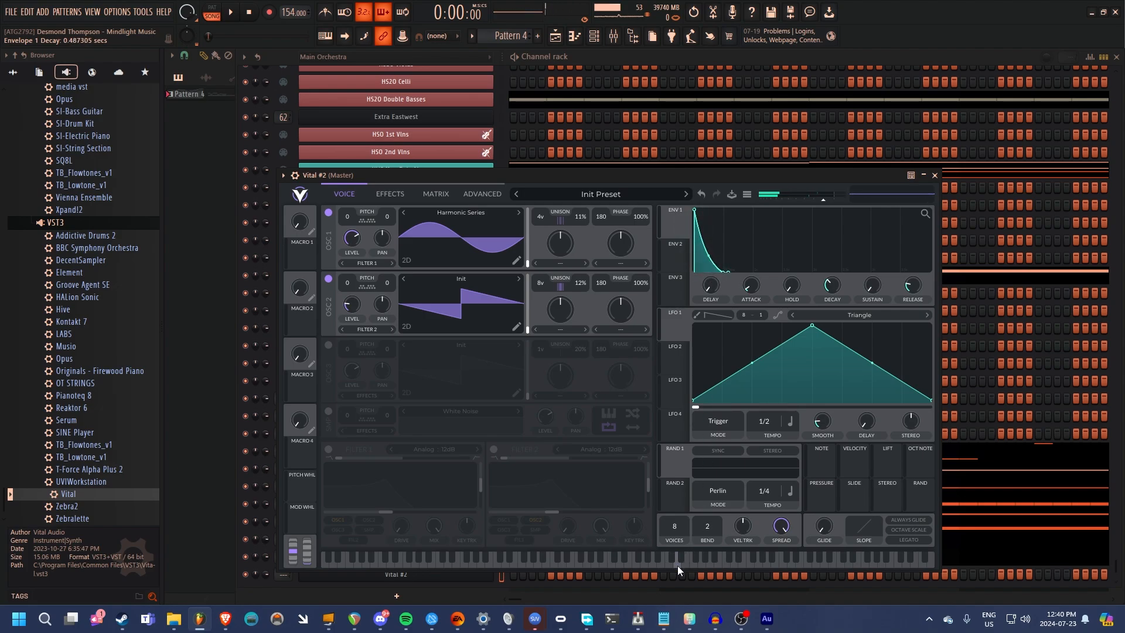
{"action": "left_click", "coordinate": [677, 565]}
{"action": "left_click", "coordinate": [678, 565]}
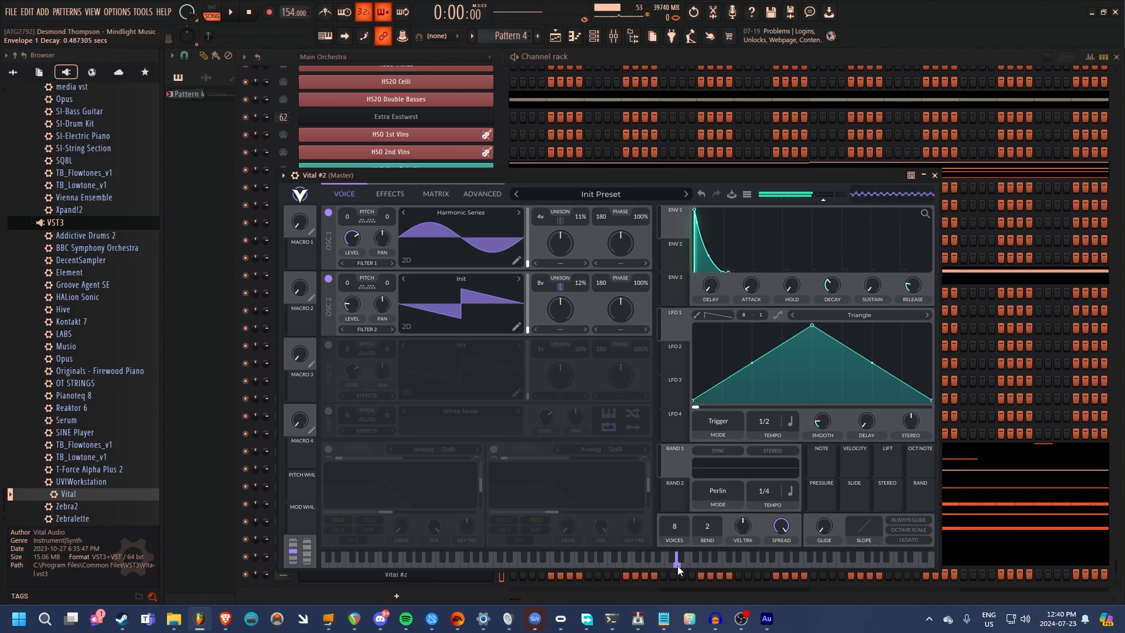
{"action": "left_click", "coordinate": [648, 564]}
{"action": "left_click", "coordinate": [641, 561]}
{"action": "left_click", "coordinate": [646, 565]}
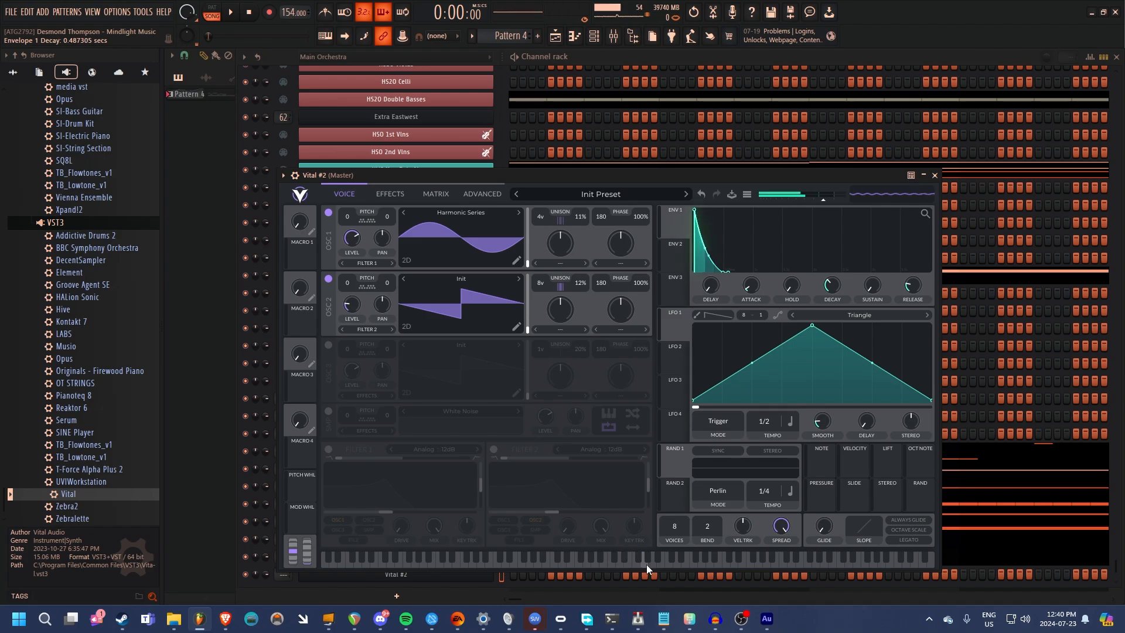
Set envelope 1's decay to about 0.73 s and attack to about 1.92 s, and audition the slow swell.
{"action": "left_click_drag", "start_coordinate": [715, 260], "coordinate": [737, 304]}
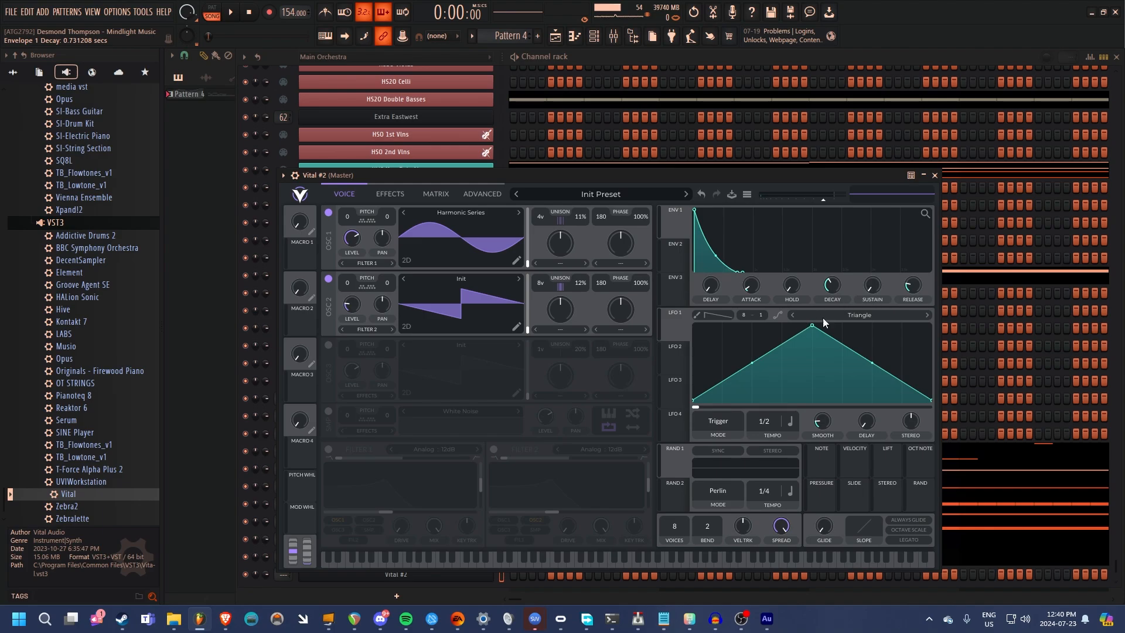
{"action": "left_click_drag", "start_coordinate": [757, 296], "coordinate": [744, 248]}
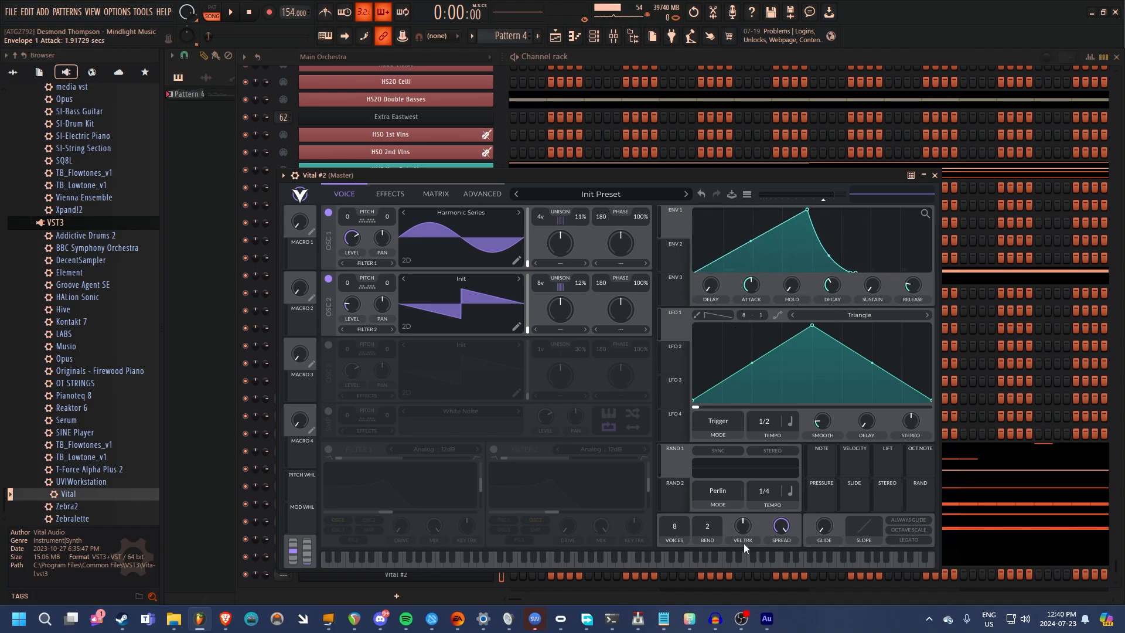
{"action": "left_click_drag", "start_coordinate": [733, 564], "coordinate": [733, 564]}
Reduce envelope 1's attack to about 0.001 s and compare slight attack adjustments by playing notes.
{"action": "left_click_drag", "start_coordinate": [751, 286], "coordinate": [752, 311]}
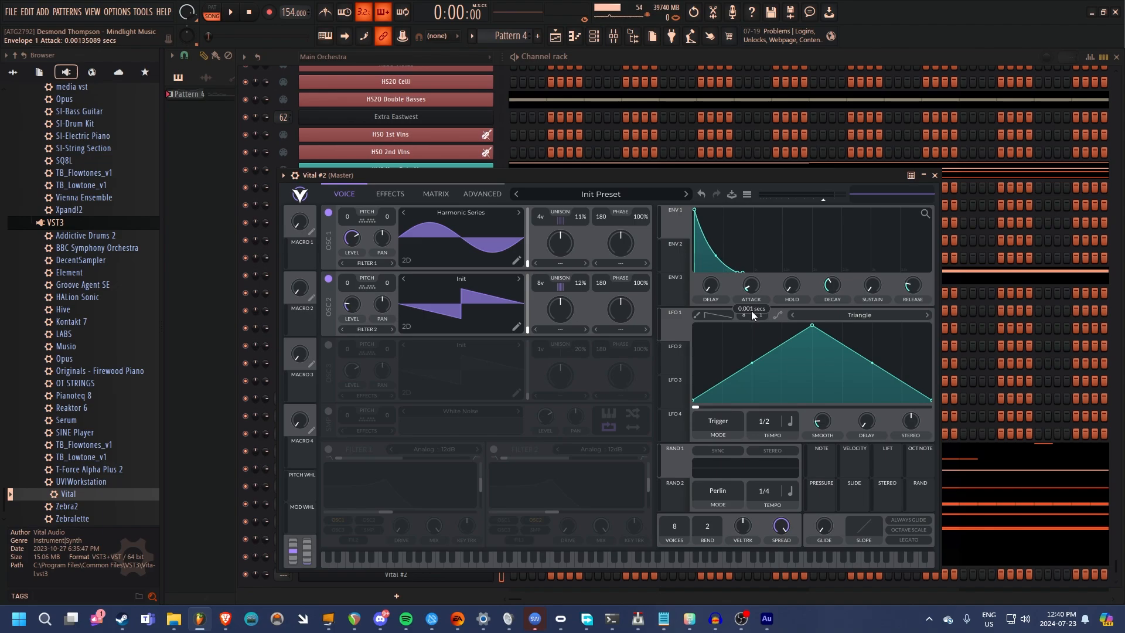
{"action": "left_click_drag", "start_coordinate": [735, 562], "coordinate": [735, 563]}
{"action": "left_click_drag", "start_coordinate": [756, 292], "coordinate": [754, 294]}
{"action": "left_click", "coordinate": [733, 563]}
{"action": "left_click_drag", "start_coordinate": [750, 286], "coordinate": [750, 283]}
{"action": "left_click", "coordinate": [733, 564]}
Lengthen envelope 1's decay to about 6.46 s and audition a long fading note.
{"action": "left_click_drag", "start_coordinate": [835, 281], "coordinate": [836, 264]}
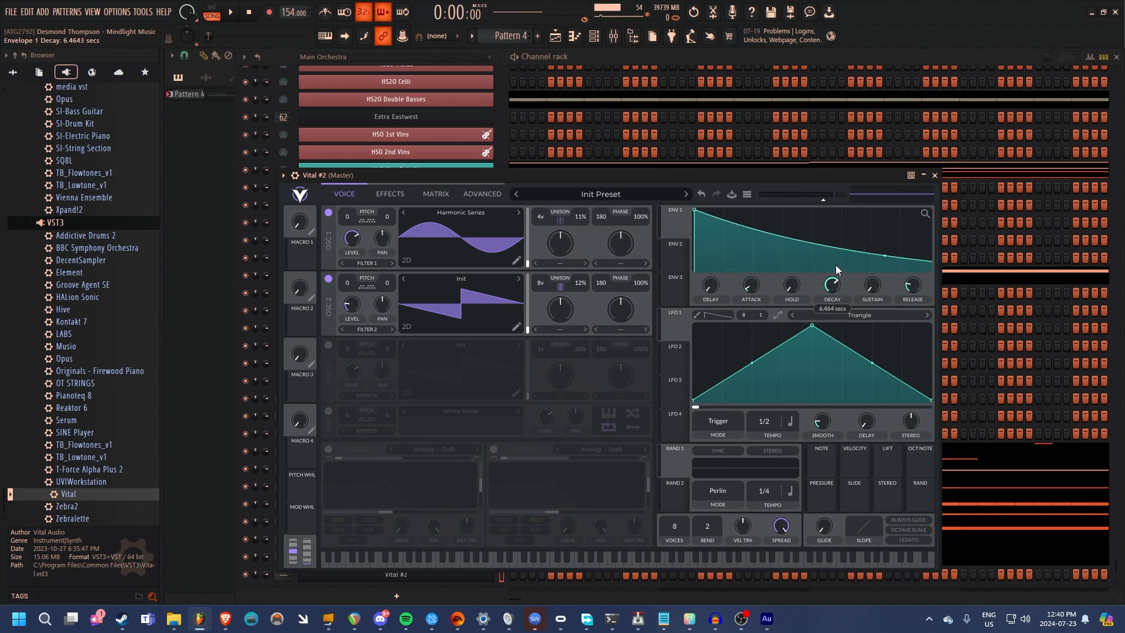
{"action": "left_click", "coordinate": [758, 561]}
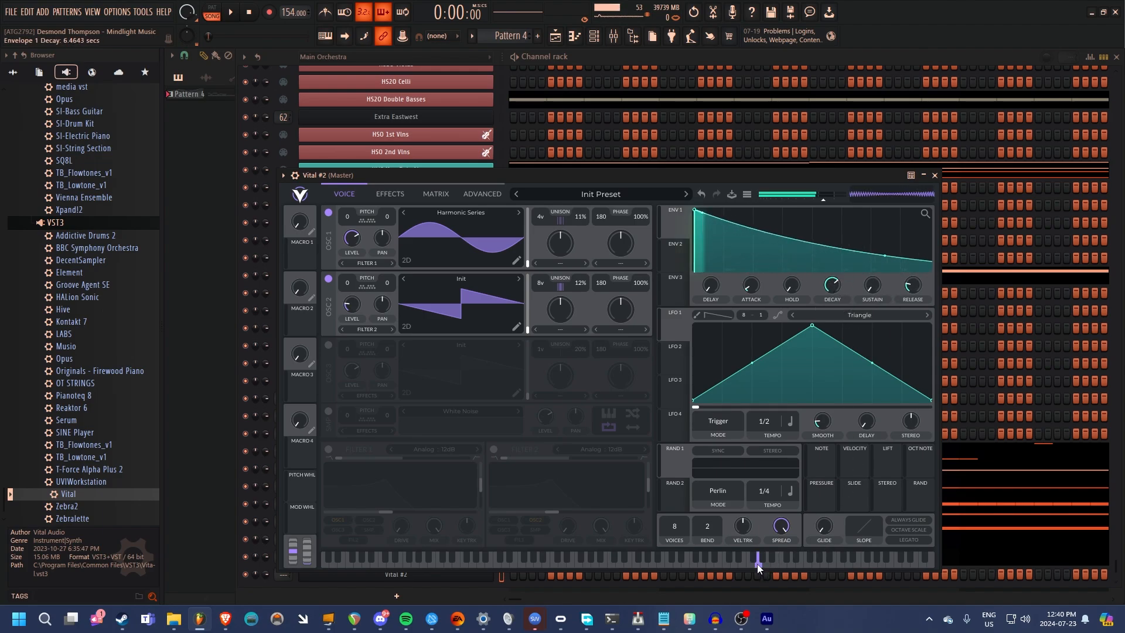
{"action": "left_click", "coordinate": [757, 562]}
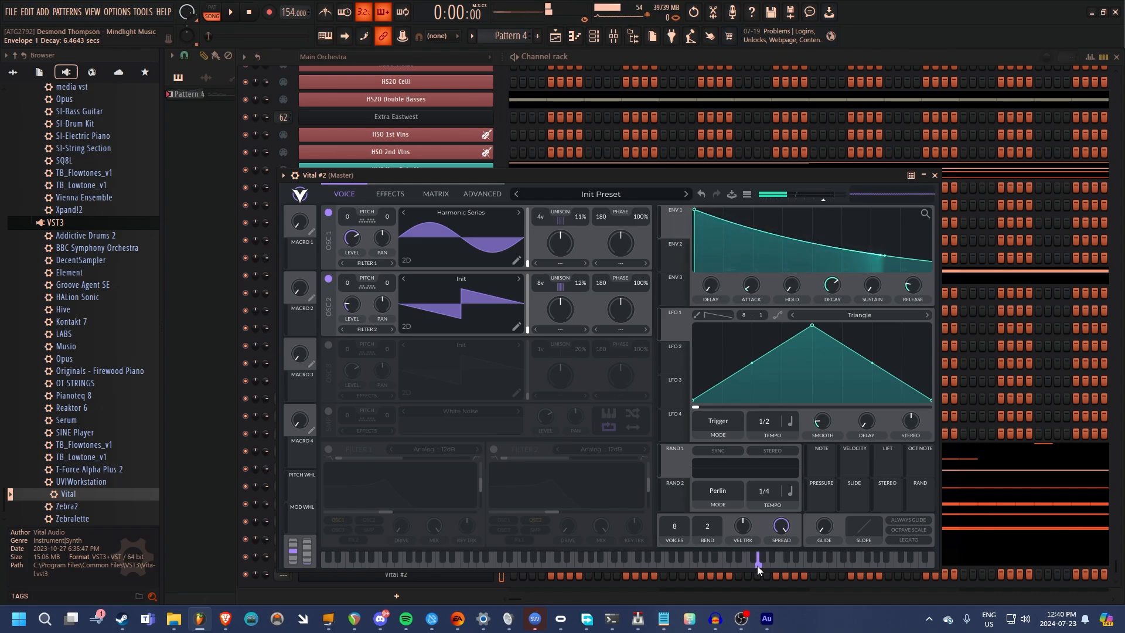
Shorten envelope 1's decay to about 0.35 s, lengthen its release, and audition the tail with repeated notes.
{"action": "left_click_drag", "start_coordinate": [832, 286], "coordinate": [828, 328]}
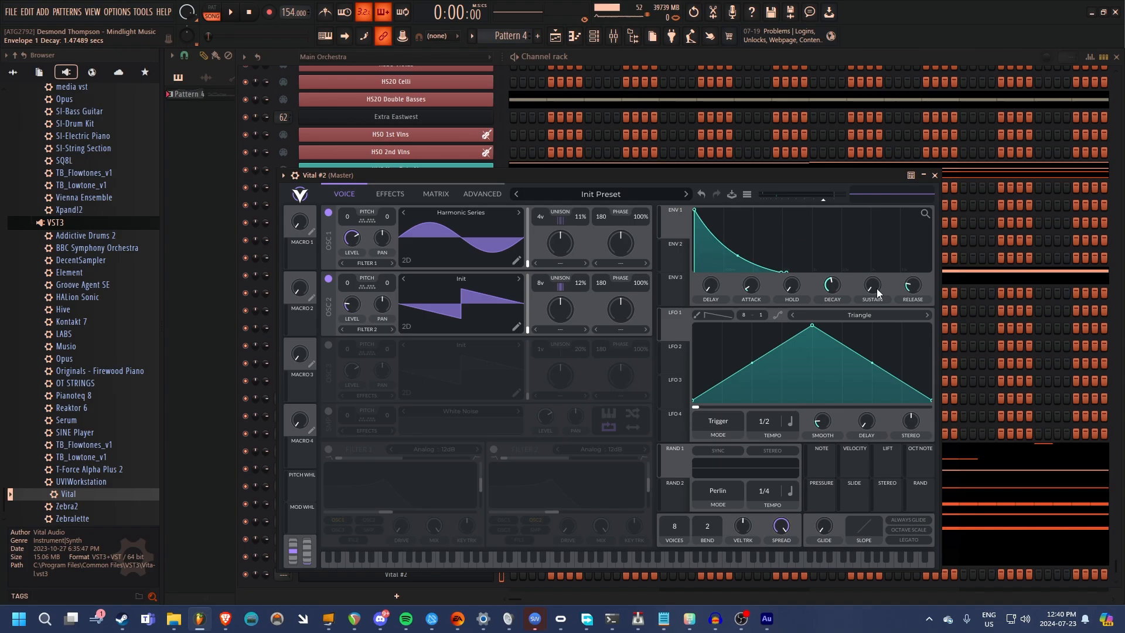
{"action": "left_click", "coordinate": [791, 565]}
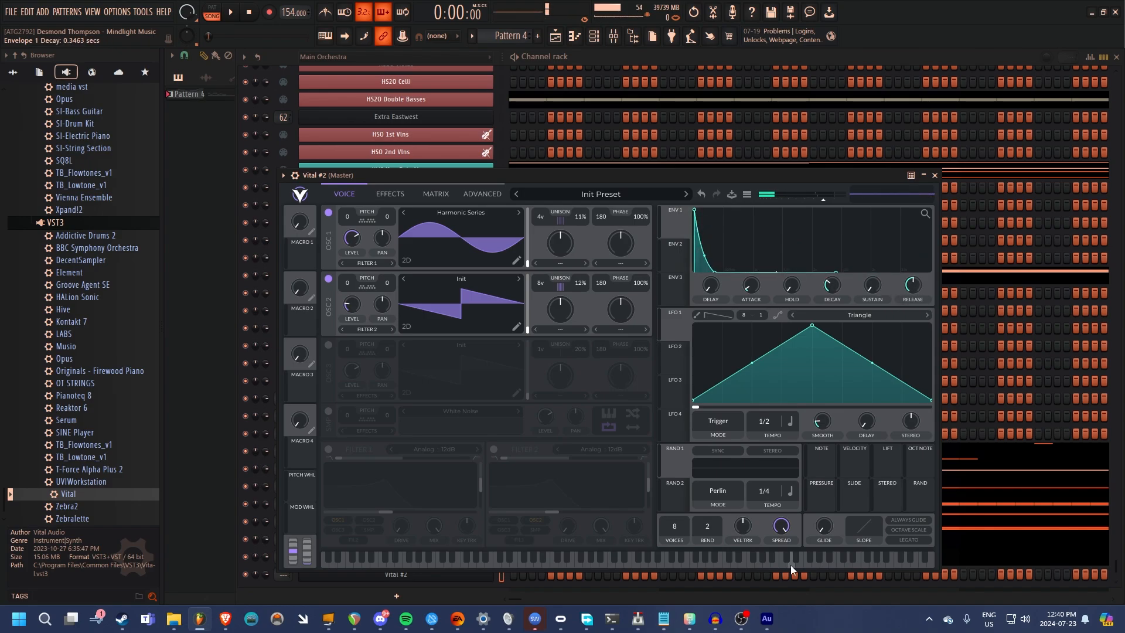
{"action": "left_click", "coordinate": [790, 566]}
{"action": "left_click", "coordinate": [787, 565]}
{"action": "left_click", "coordinate": [789, 565]}
Set envelope 1's release to about 0.66 s and audition it on several notes.
{"action": "left_click", "coordinate": [715, 566]}
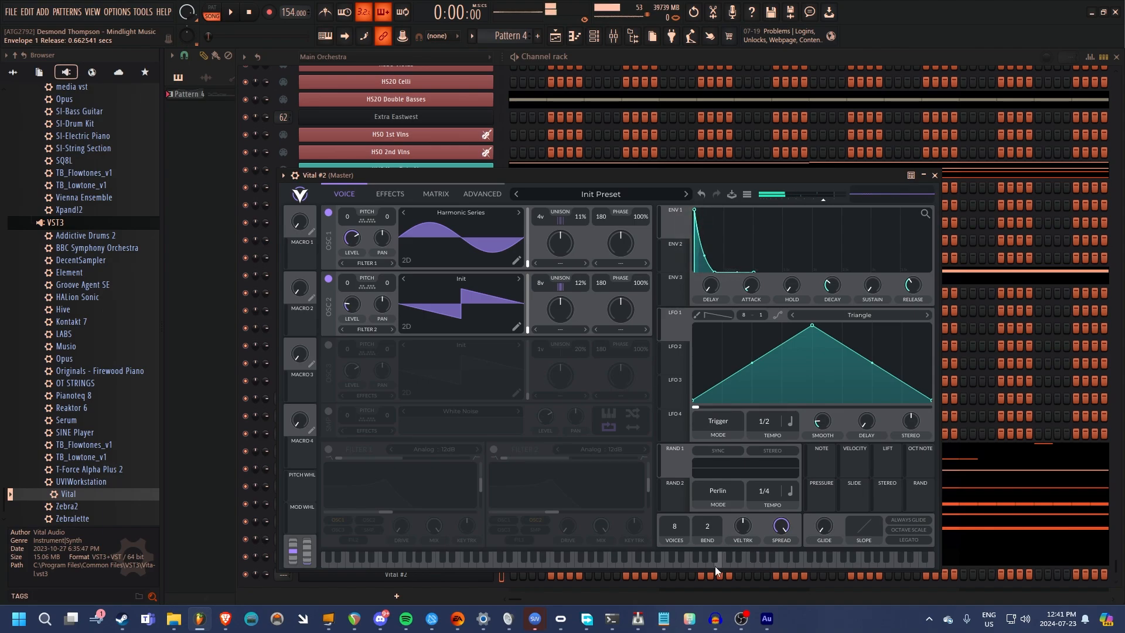
{"action": "left_click", "coordinate": [705, 566]}
{"action": "left_click", "coordinate": [711, 568]}
{"action": "left_click", "coordinate": [731, 564]}
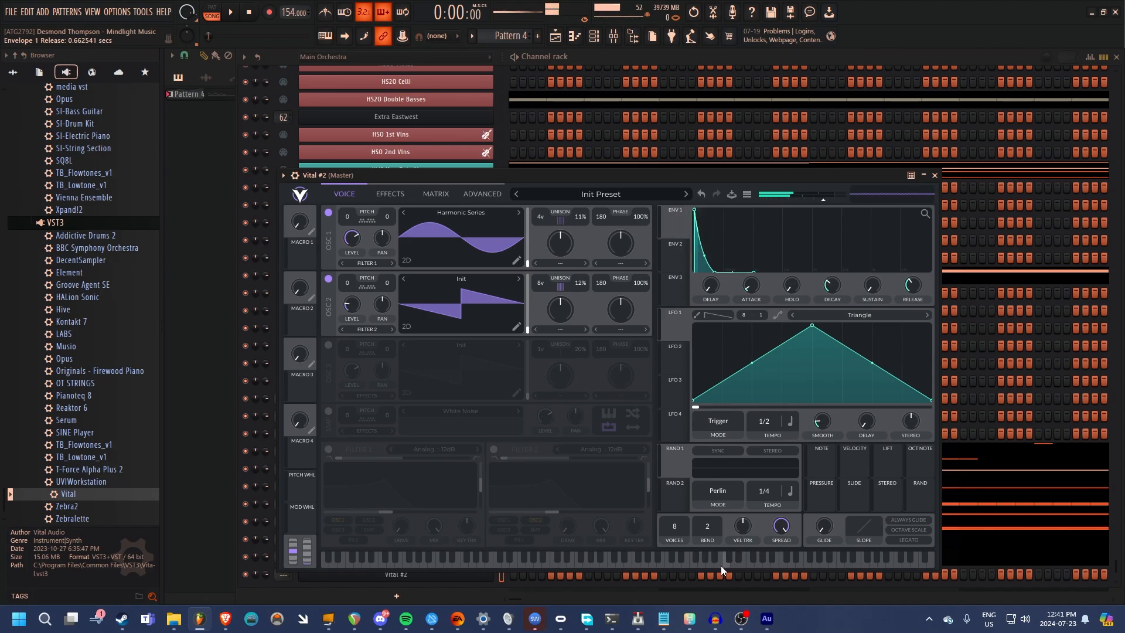
Enable the White Noise sampler, set its level to about 0.129, and audition the noise layer.
{"action": "left_click", "coordinate": [330, 414]}
{"action": "left_click", "coordinate": [626, 565]}
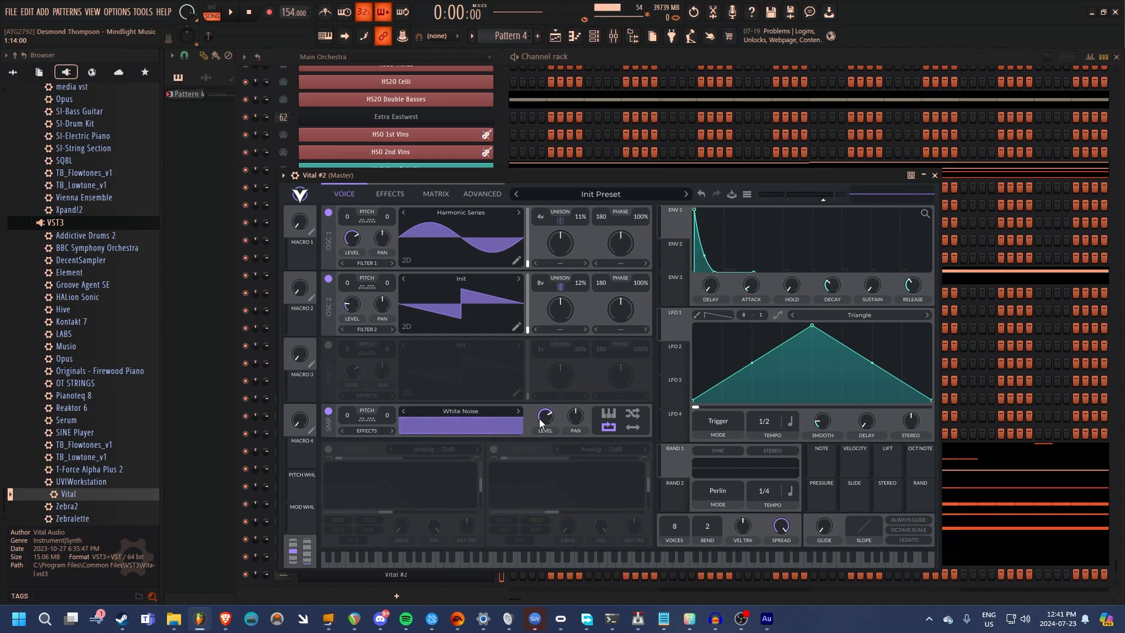
{"action": "left_click_drag", "start_coordinate": [540, 422], "coordinate": [545, 444]}
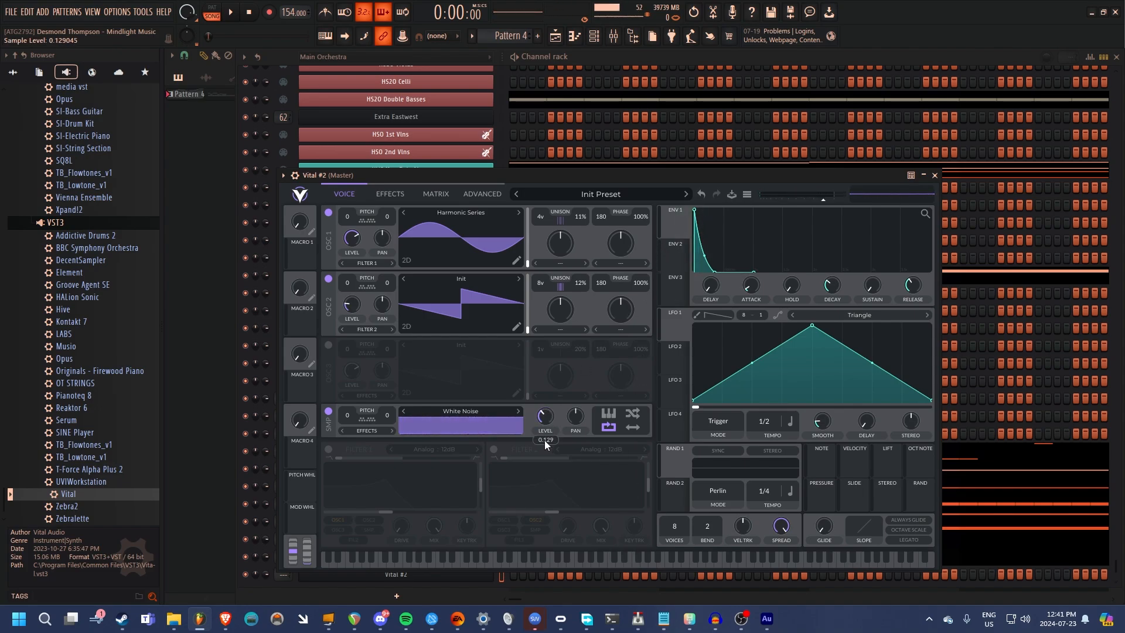
{"action": "left_click", "coordinate": [644, 565]}
{"action": "left_click", "coordinate": [619, 565]}
{"action": "left_click", "coordinate": [653, 565]}
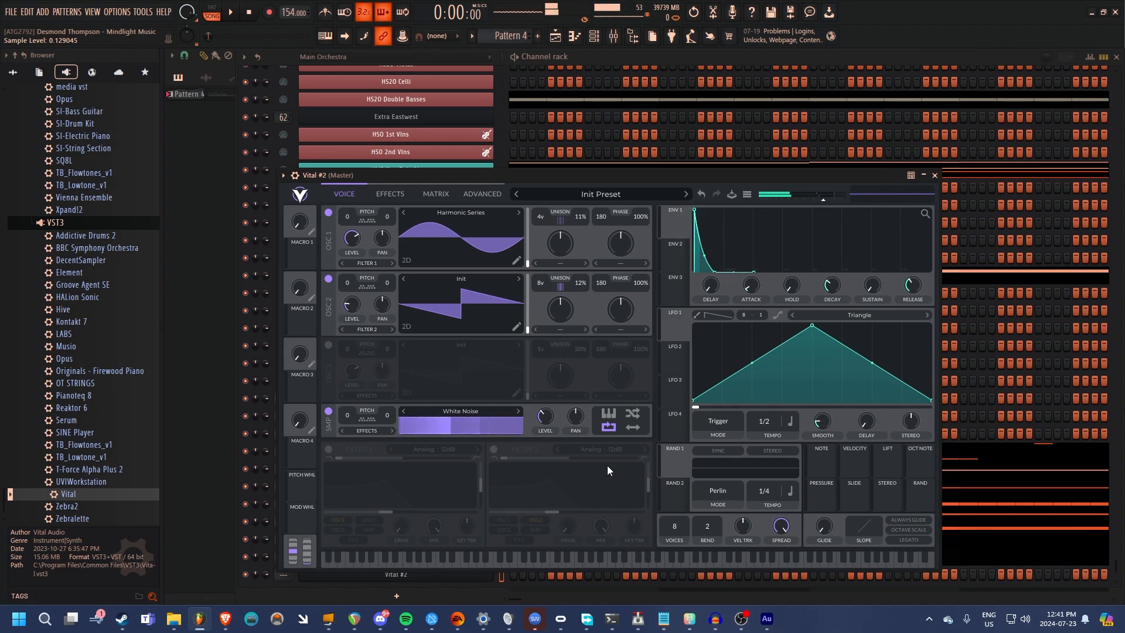
{"action": "left_click", "coordinate": [645, 564]}
Lower the White Noise sampler's level to about 0.02 and audition the subtler noise.
{"action": "mouse_move", "coordinate": [547, 416]}
{"action": "left_mouse_down"}
{"action": "mouse_move", "coordinate": [548, 446]}
{"action": "mouse_move", "coordinate": [547, 417]}
{"action": "left_mouse_up"}
{"action": "left_click", "coordinate": [650, 564]}
{"action": "left_click", "coordinate": [618, 564]}
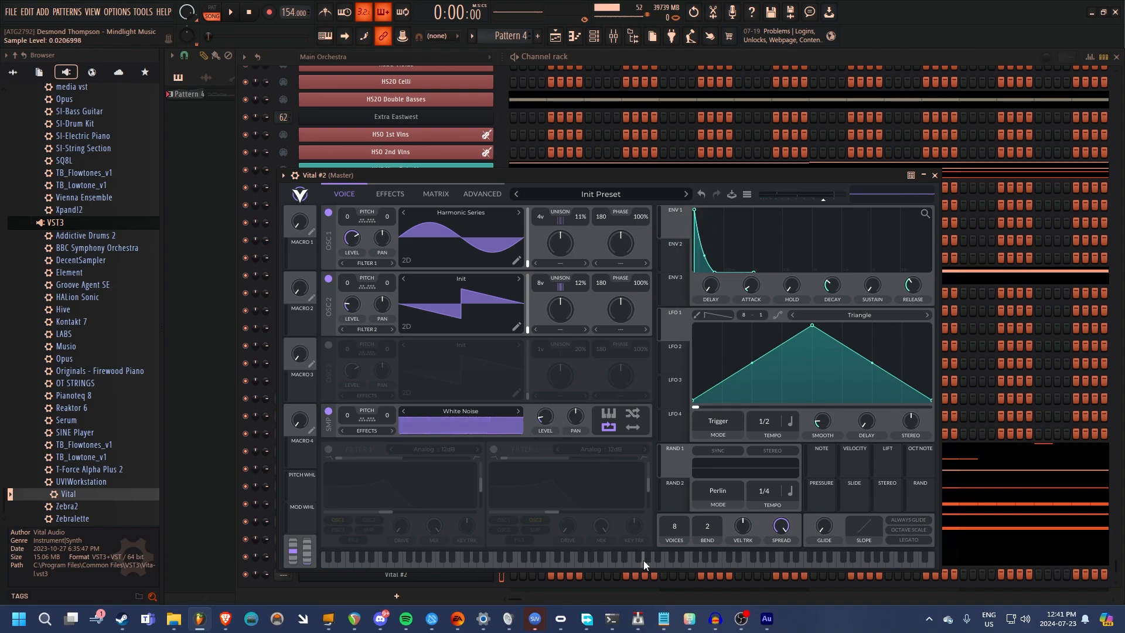
{"action": "left_click", "coordinate": [644, 561]}
{"action": "left_click", "coordinate": [652, 565]}
{"action": "left_click", "coordinate": [617, 565]}
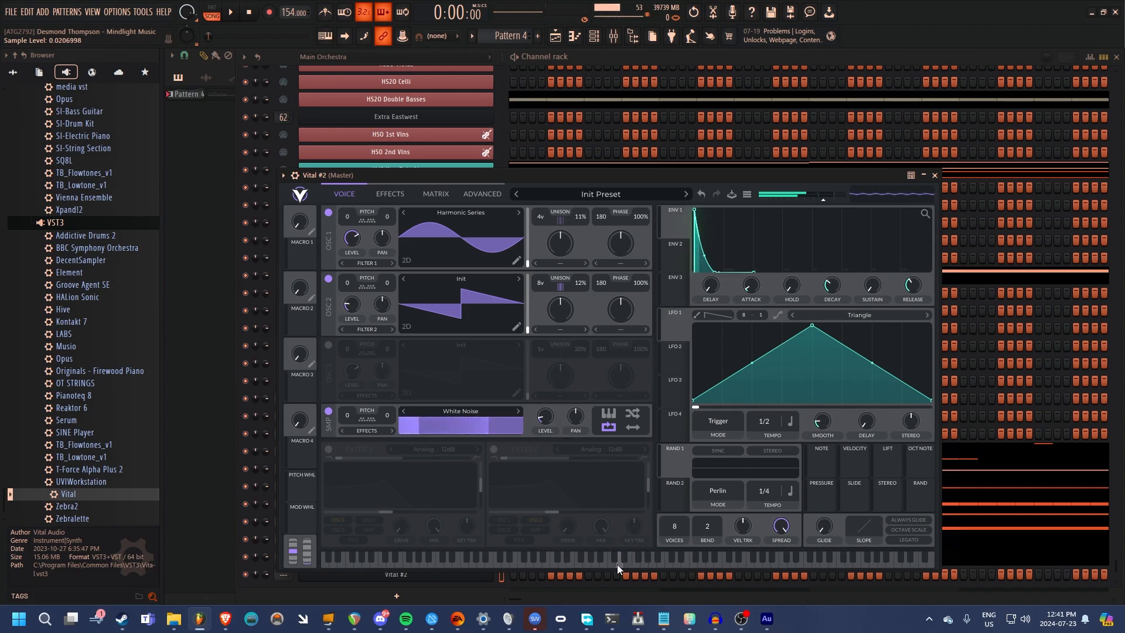
Enable filter 1, set its blend to about 0.416, and audition the filtered sound.
{"action": "left_click", "coordinate": [329, 450]}
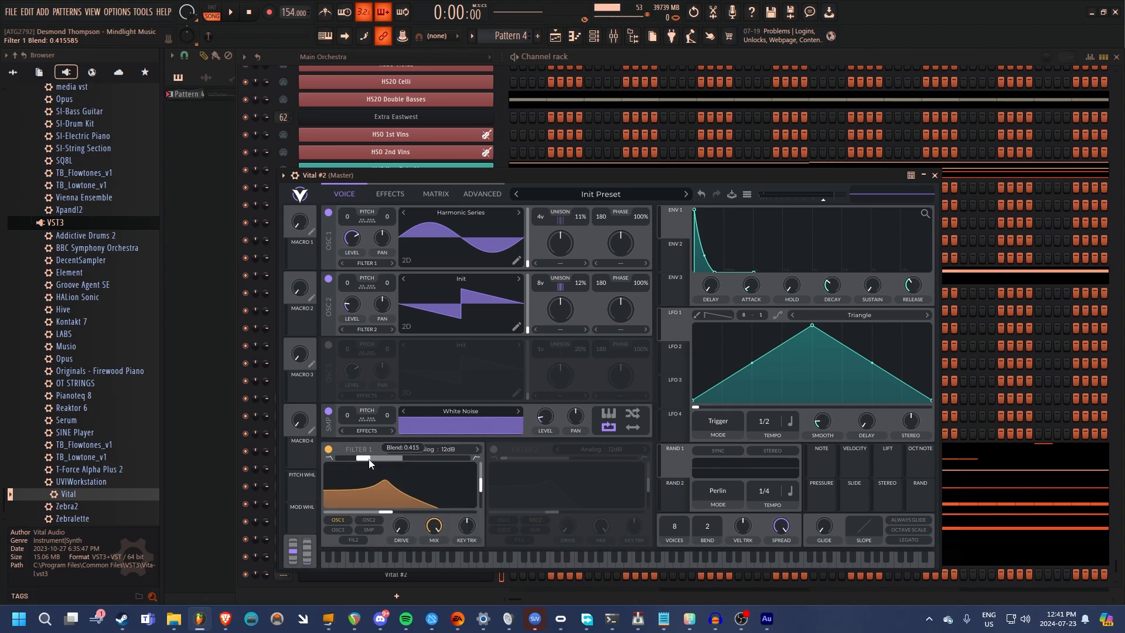
{"action": "left_click", "coordinate": [562, 564]}
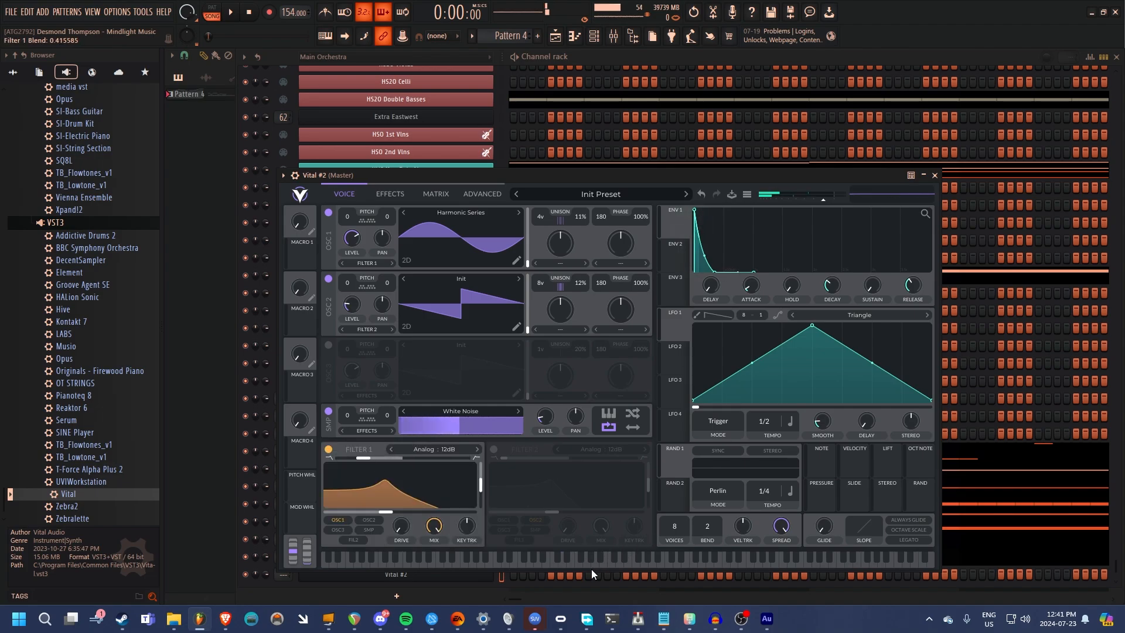
{"action": "left_click", "coordinate": [586, 564]}
{"action": "left_click", "coordinate": [616, 565]}
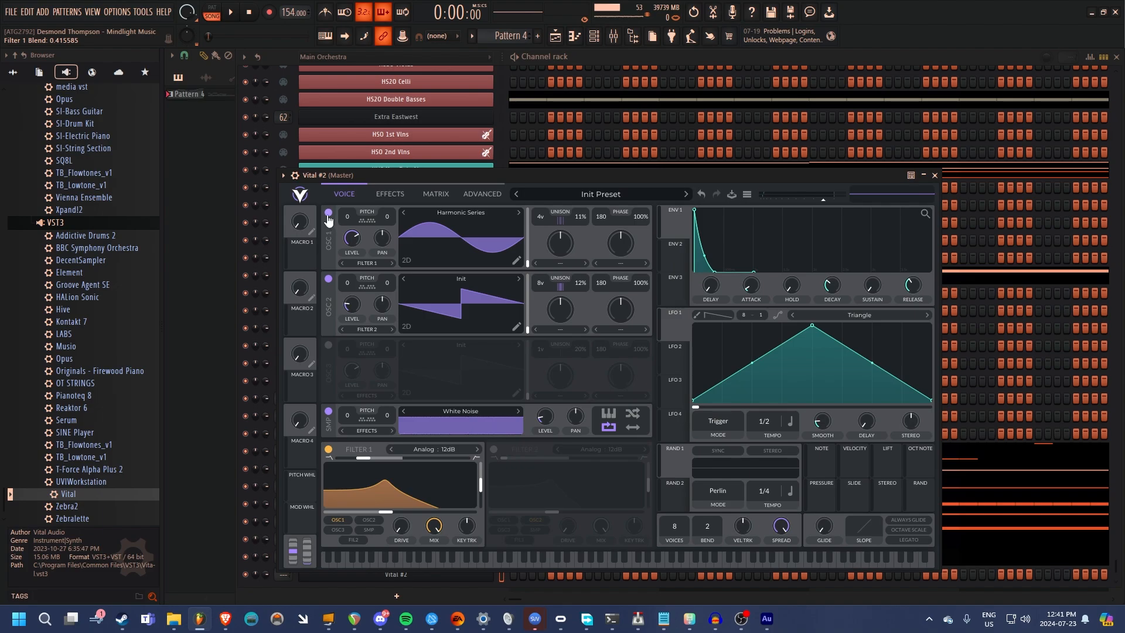
Move the Vital window up and switch oscillators 2 and 1 off and back on.
{"action": "left_click_drag", "start_coordinate": [411, 175], "coordinate": [385, 141]}
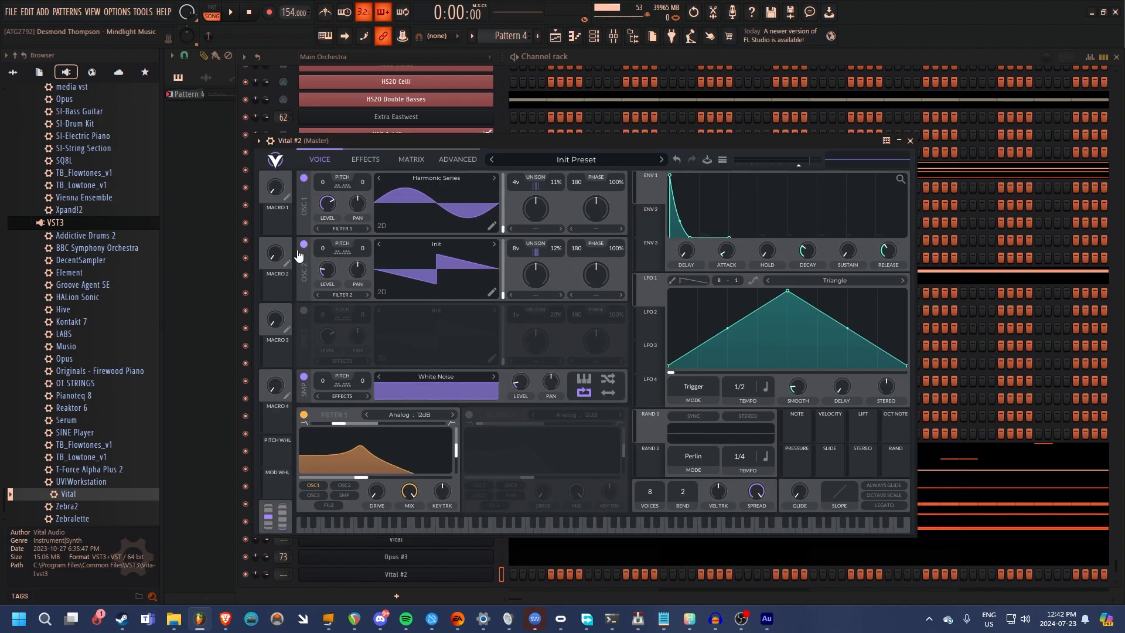
{"action": "left_click", "coordinate": [304, 245]}
{"action": "left_click", "coordinate": [304, 245]}
{"action": "left_click", "coordinate": [304, 245]}
{"action": "left_click", "coordinate": [305, 245]}
{"action": "left_click", "coordinate": [304, 177]}
{"action": "left_click", "coordinate": [304, 177]}
Try routing oscillators 2 and 3 and the sampler into filter 1, restoring oscillator 1 as its only source.
{"action": "left_click", "coordinate": [345, 485]}
{"action": "left_click", "coordinate": [313, 495]}
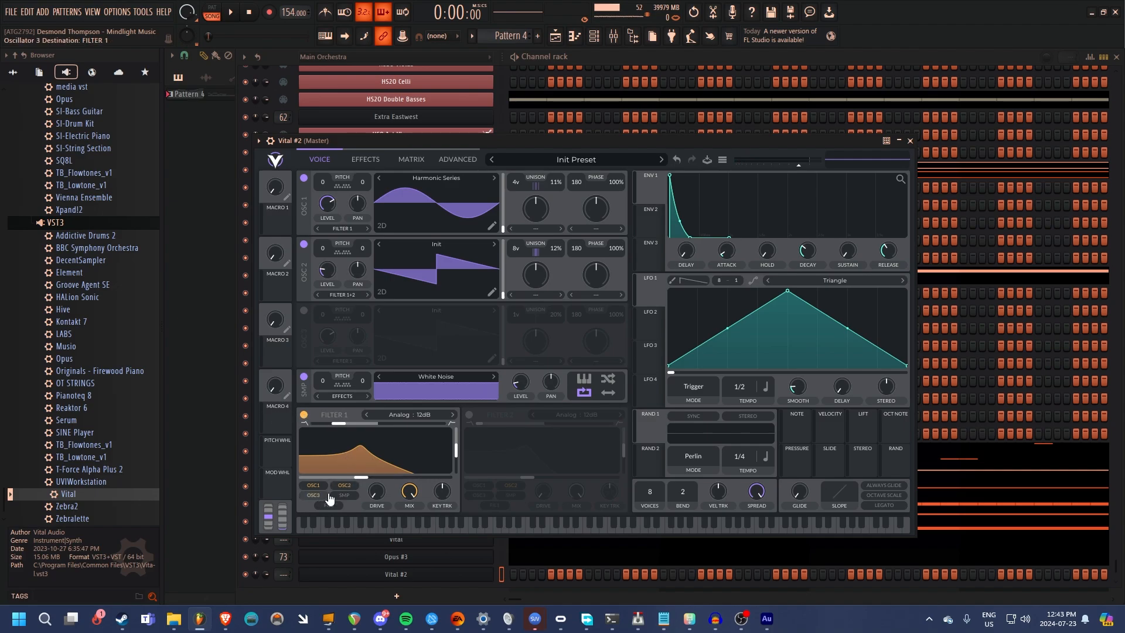
{"action": "left_click", "coordinate": [344, 495]}
{"action": "left_click", "coordinate": [344, 495]}
{"action": "left_click", "coordinate": [313, 495]}
{"action": "left_click", "coordinate": [345, 486]}
Audition the filtered patch with several notes and open Vital's effects page.
{"action": "left_click", "coordinate": [505, 529]}
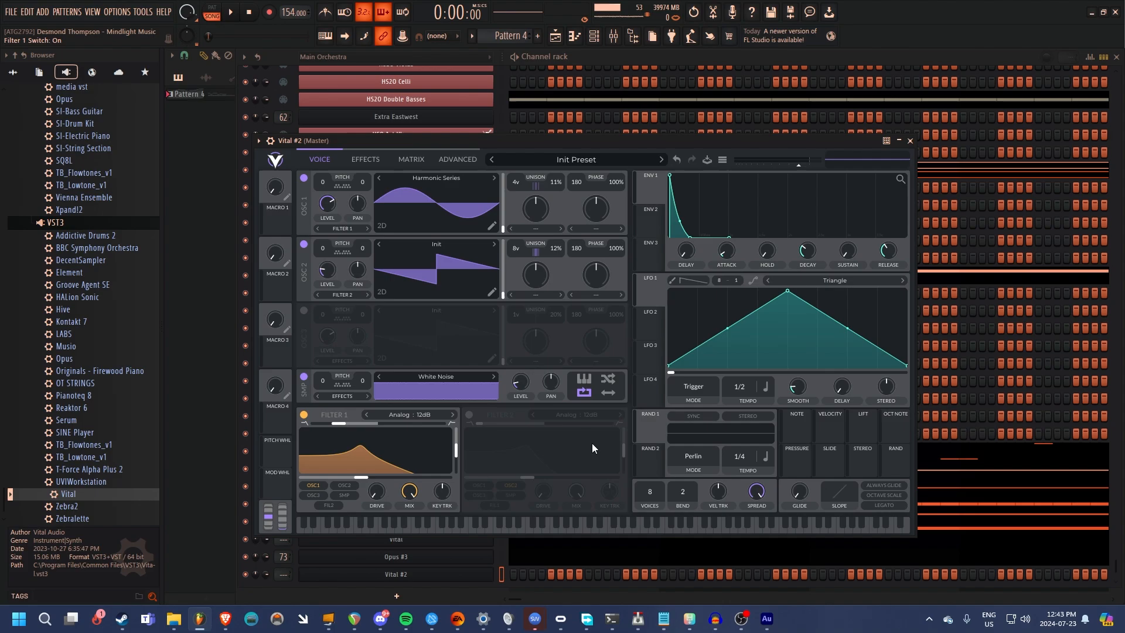
{"action": "left_click", "coordinate": [597, 531]}
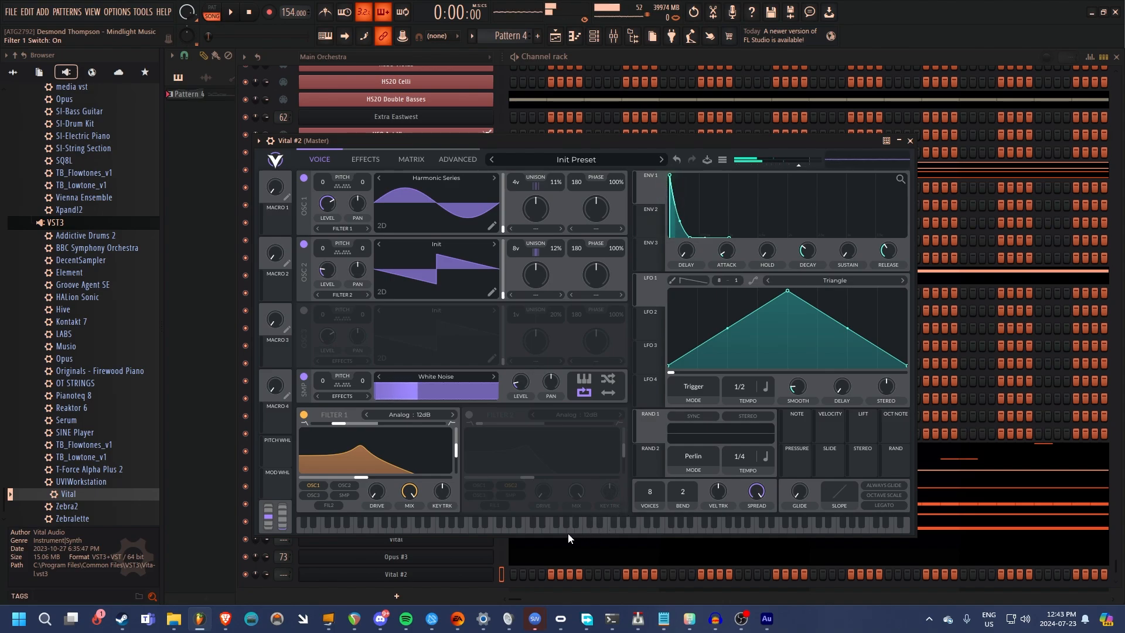
{"action": "left_click", "coordinate": [561, 532]}
{"action": "left_click", "coordinate": [571, 531]}
{"action": "left_click", "coordinate": [535, 532]}
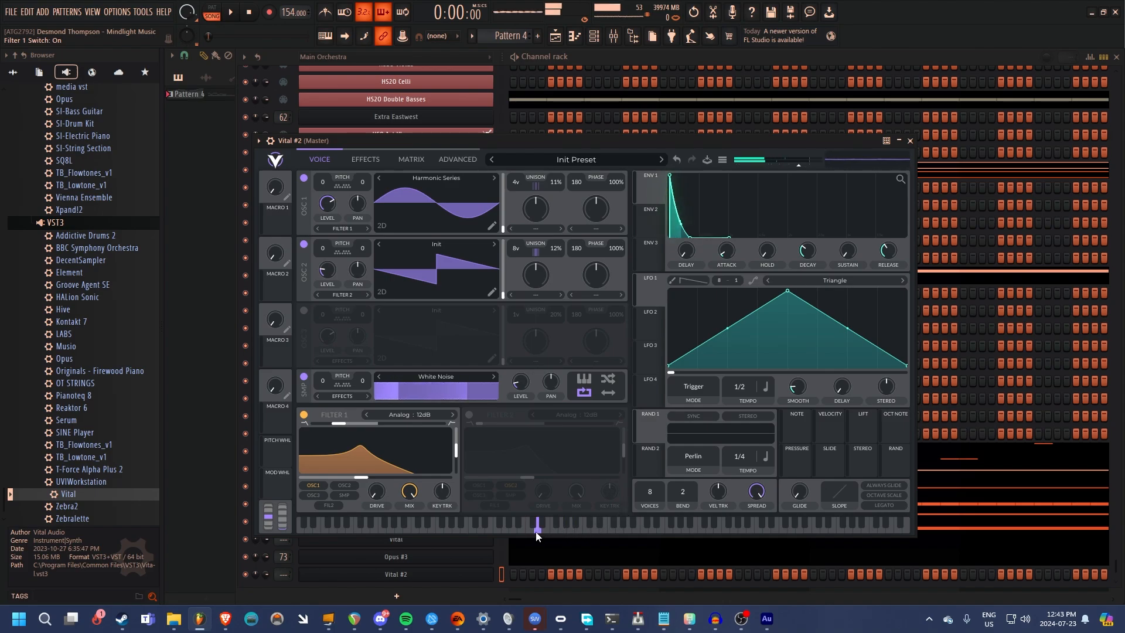
{"action": "left_click", "coordinate": [536, 532]}
{"action": "left_click", "coordinate": [371, 162]}
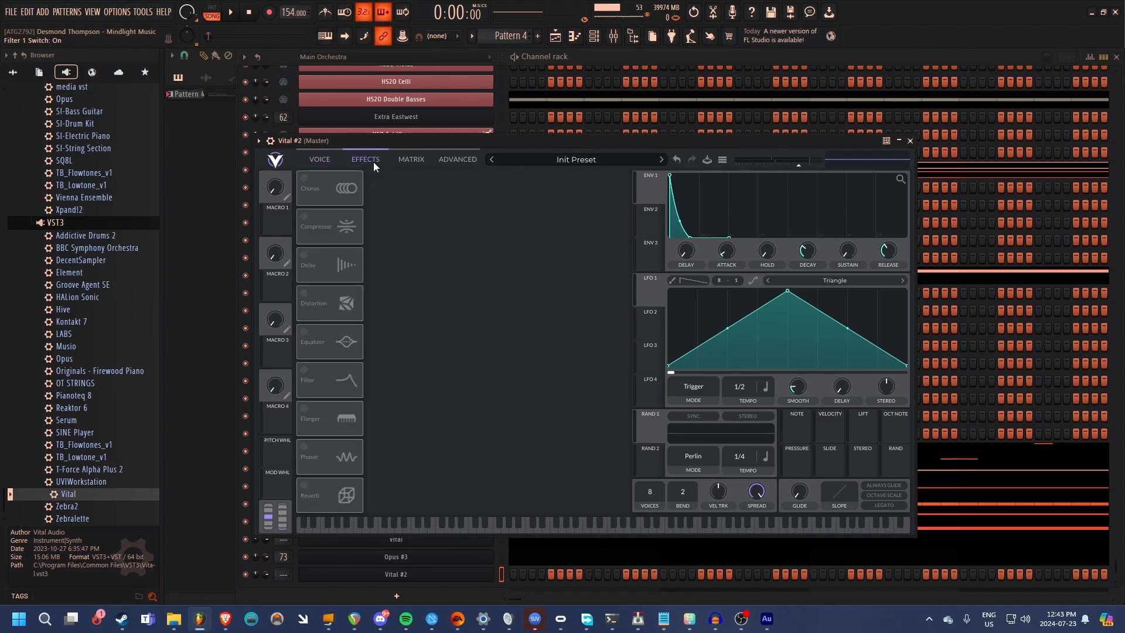
Try the chorus effect, replace it with the multiband compressor, and audition the patch with a few notes.
{"action": "left_click", "coordinate": [304, 216]}
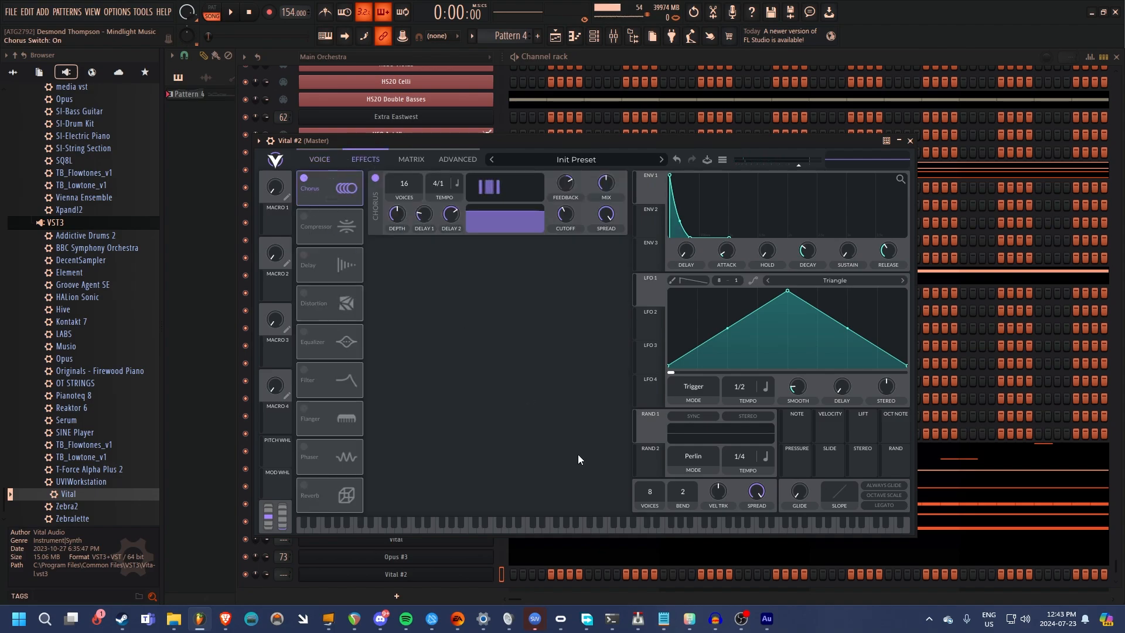
{"action": "left_click", "coordinate": [621, 531]}
{"action": "left_click", "coordinate": [562, 531]}
{"action": "left_click", "coordinate": [596, 532]}
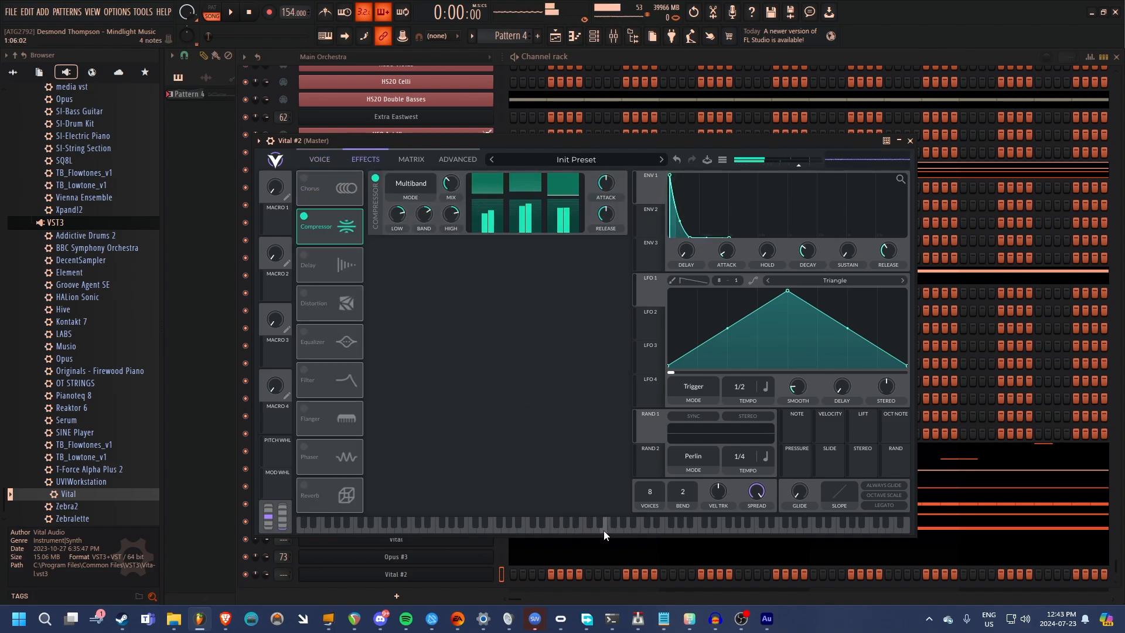
{"action": "left_click", "coordinate": [603, 530]}
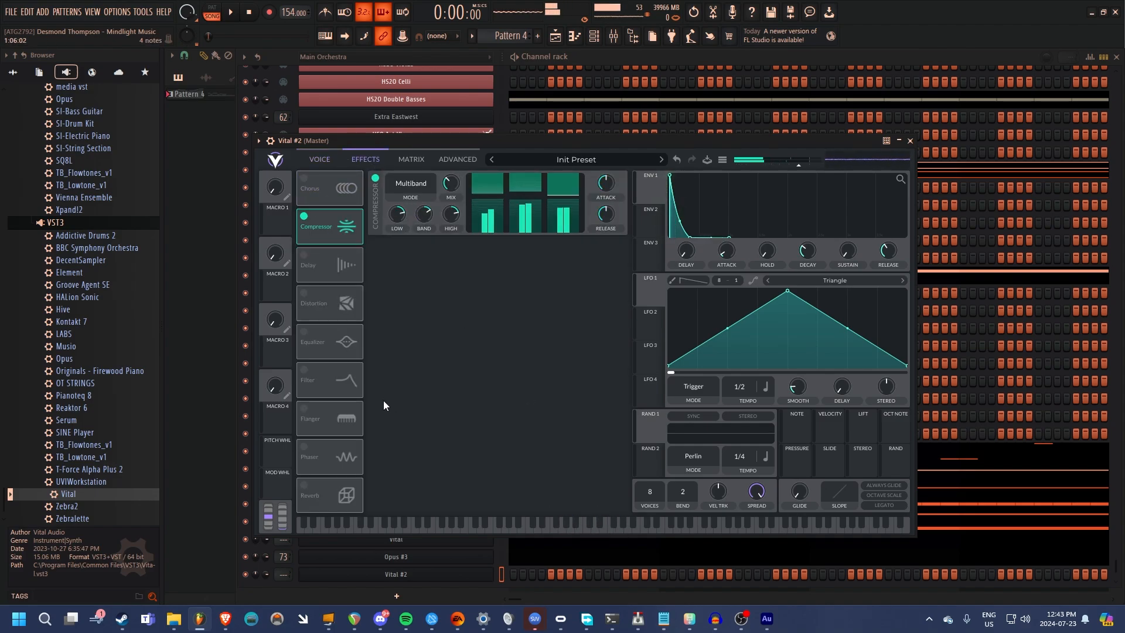
Enable the reverb, raise its mix to about 64%, and audition it with several notes.
{"action": "left_click", "coordinate": [307, 494]}
{"action": "left_click", "coordinate": [520, 530]}
{"action": "left_click", "coordinate": [543, 529]}
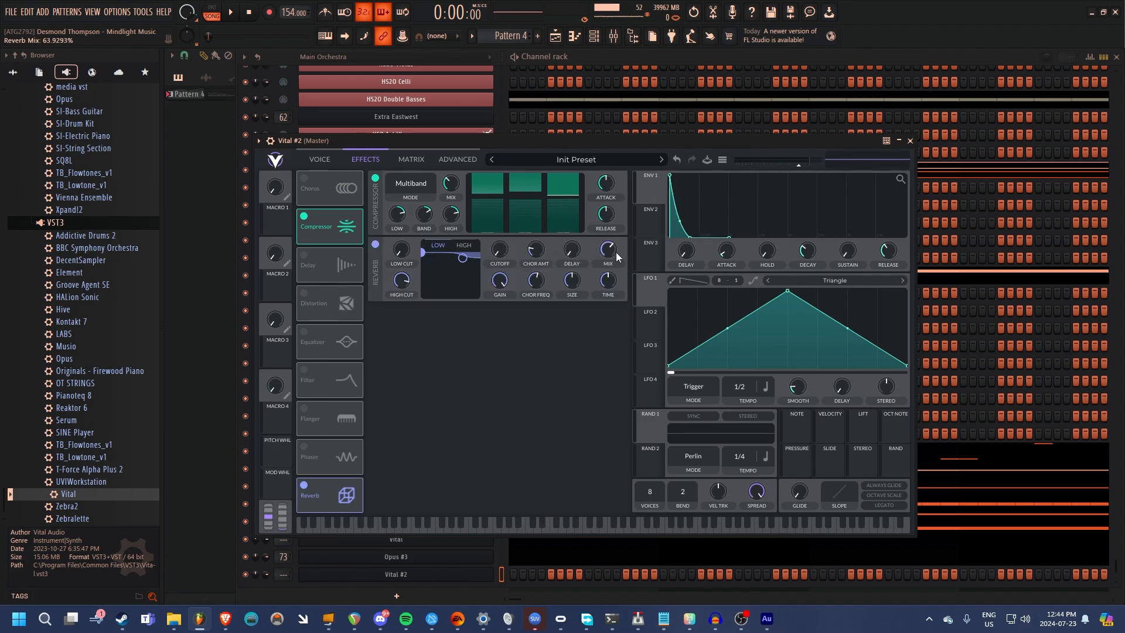
{"action": "left_click", "coordinate": [595, 533]}
{"action": "left_click", "coordinate": [620, 532]}
Audition the reverb at full mix with a note and bring the mix back to about 71%.
{"action": "mouse_move", "coordinate": [609, 250]}
{"action": "left_click_drag", "start_coordinate": [612, 289], "coordinate": [577, 281]}
{"action": "left_click", "coordinate": [625, 528]}
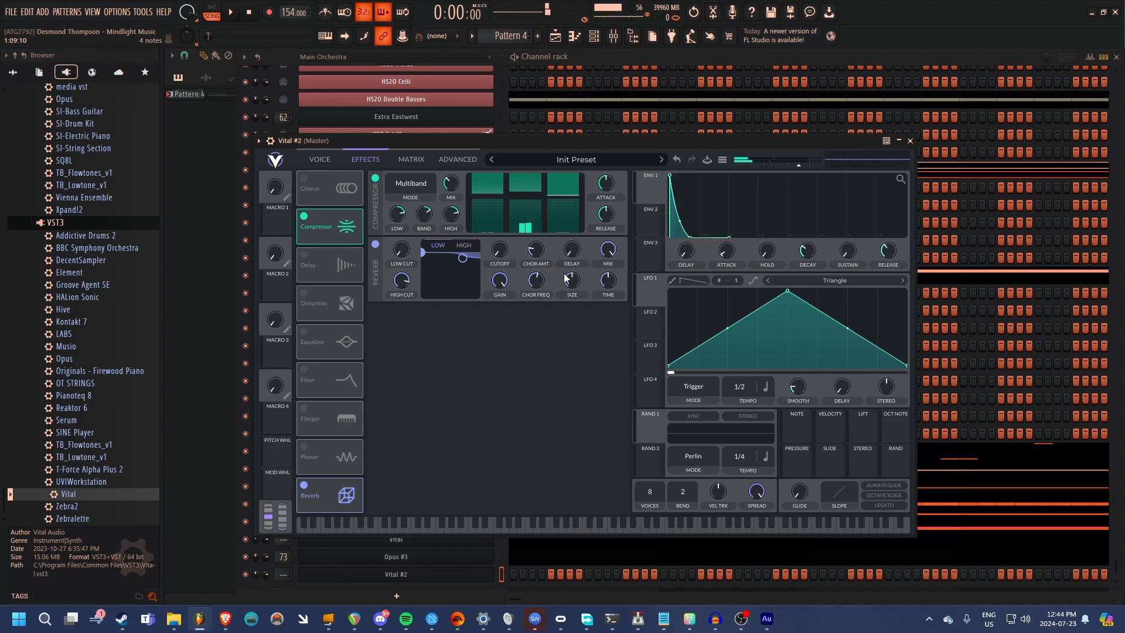
{"action": "left_click_drag", "start_coordinate": [607, 251], "coordinate": [617, 282]}
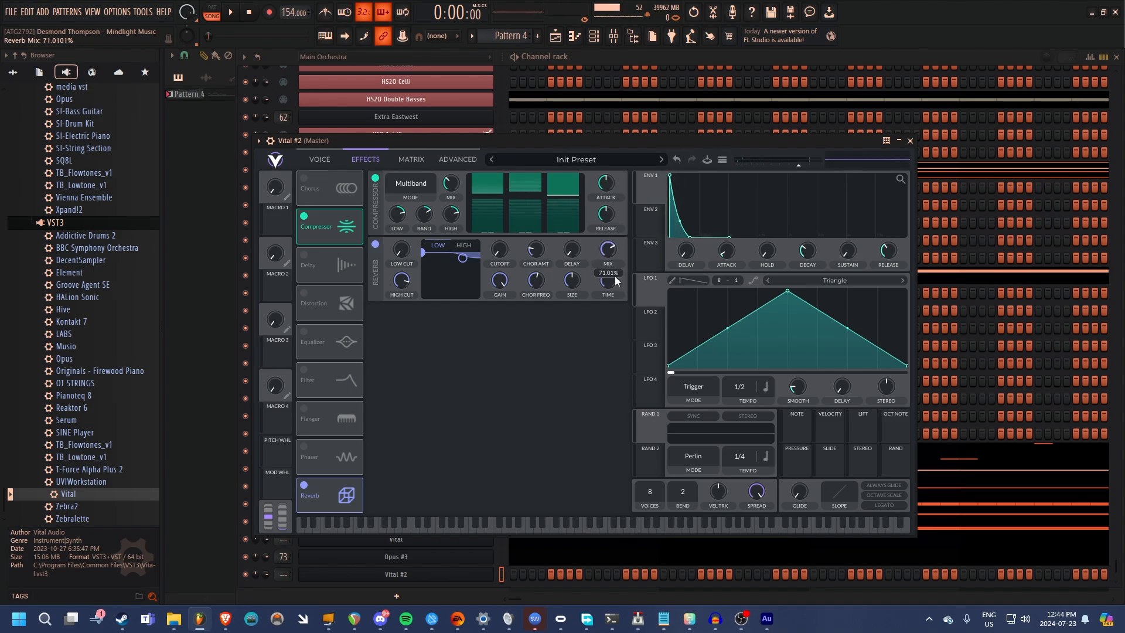
Raise the reverb's cutoff to maximum, audition it with a note, and lower the cutoff partway.
{"action": "left_click_drag", "start_coordinate": [500, 250], "coordinate": [493, 124]}
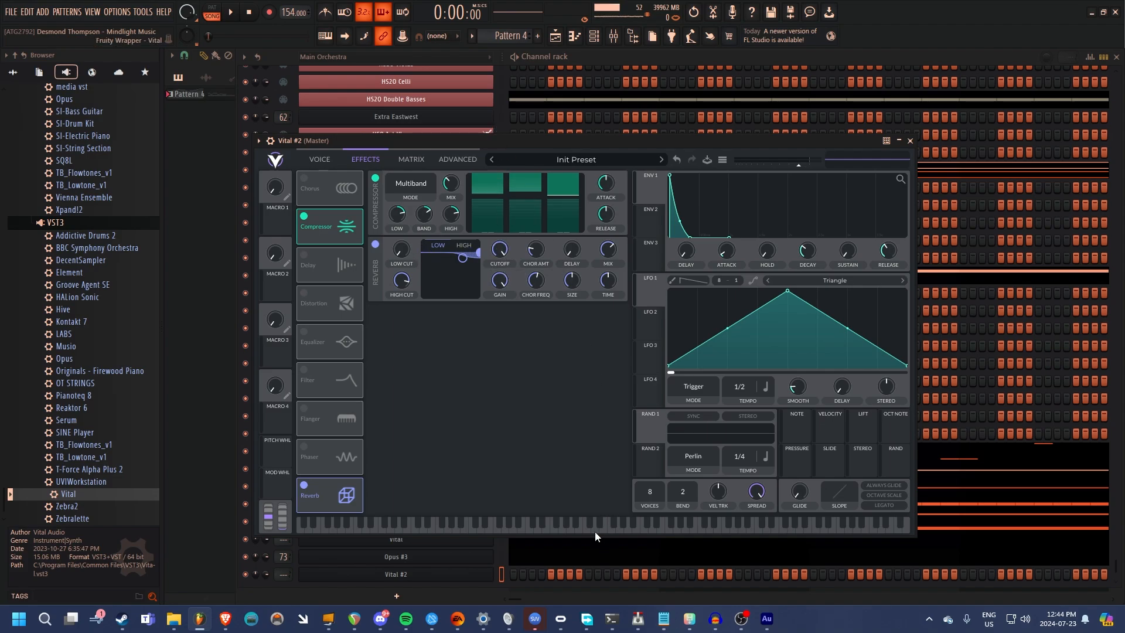
{"action": "left_click", "coordinate": [571, 529]}
{"action": "left_click_drag", "start_coordinate": [499, 250], "coordinate": [509, 277]}
Try a reverb delay of about 0.154 seconds with a test note and return the delay to 0.
{"action": "left_click_drag", "start_coordinate": [572, 253], "coordinate": [573, 217]}
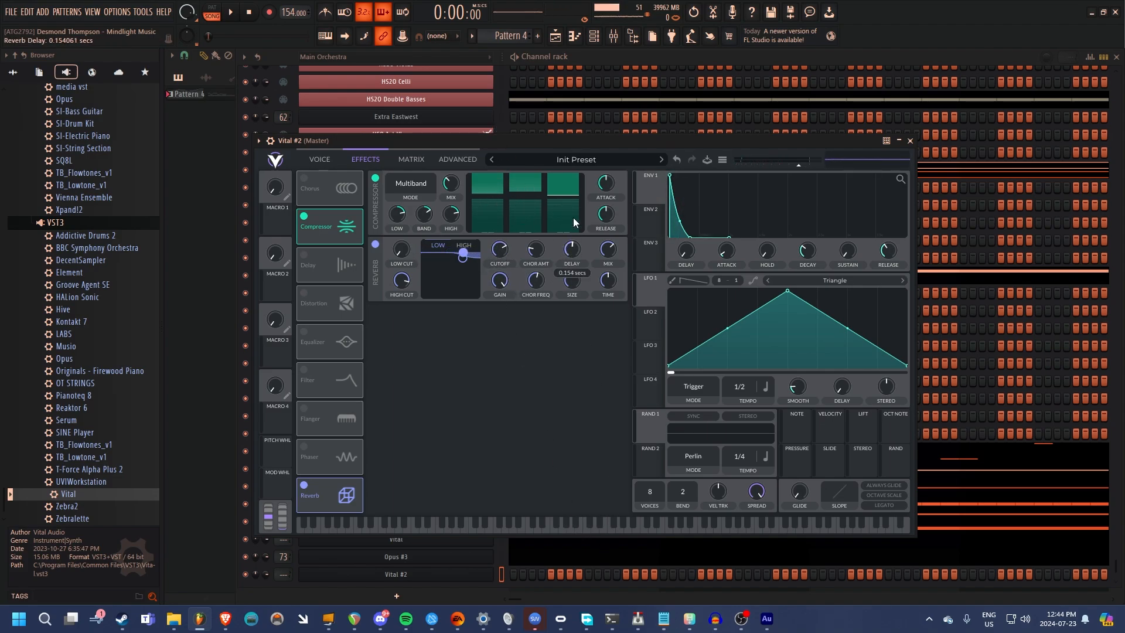
{"action": "left_click", "coordinate": [571, 530]}
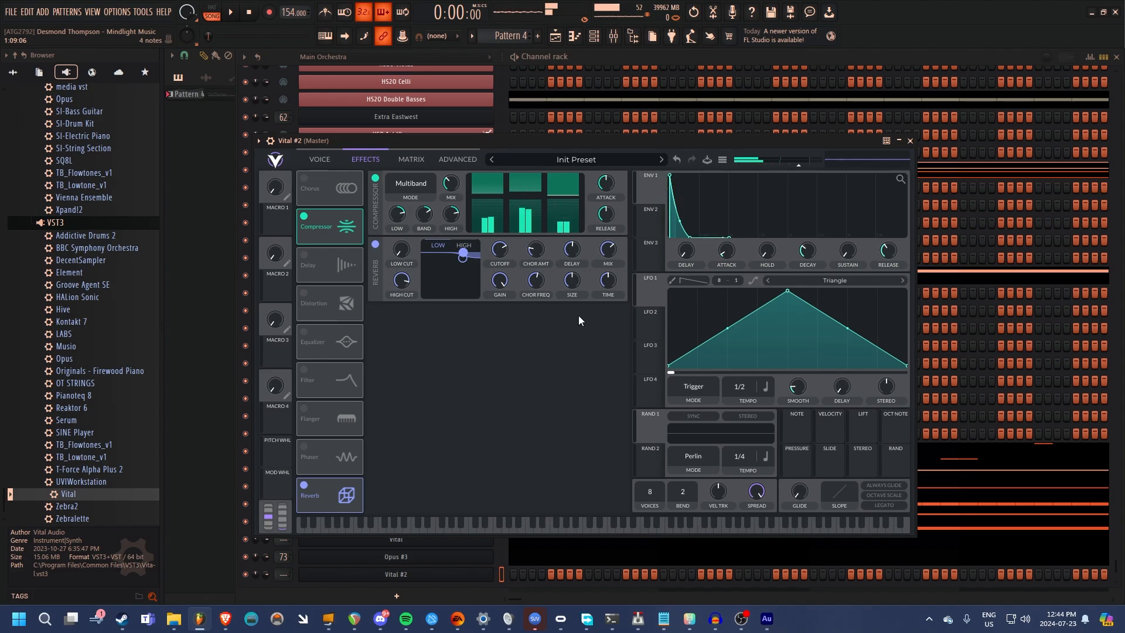
{"action": "left_click_drag", "start_coordinate": [572, 251], "coordinate": [579, 375]}
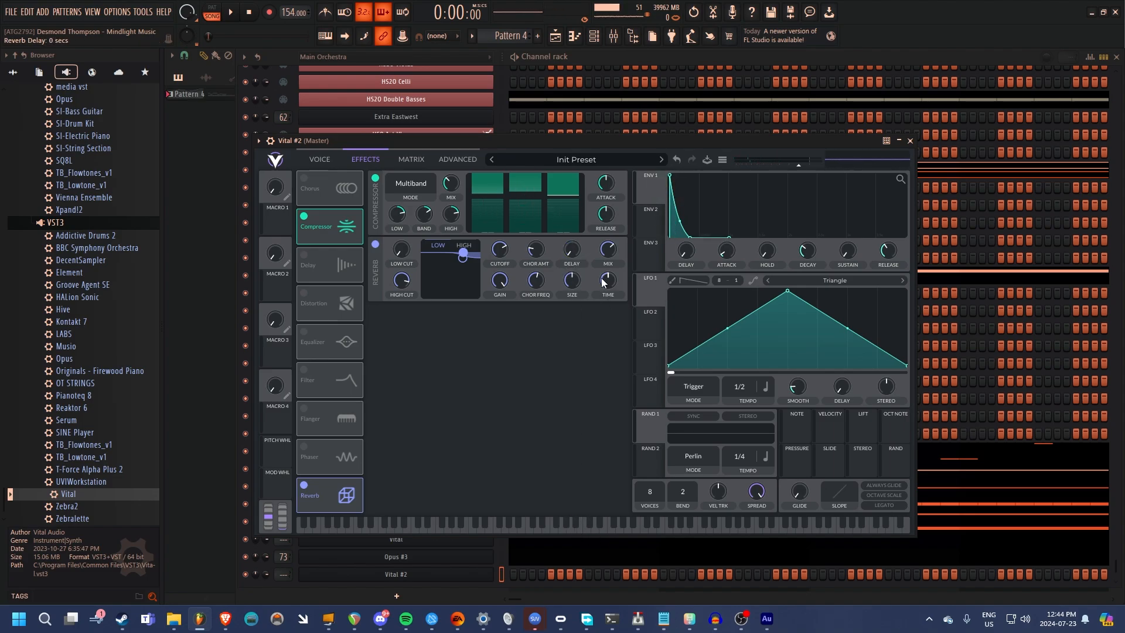
Set the reverb size to about 73% and its decay time to about 11.15 seconds, auditioning with several notes.
{"action": "left_click_drag", "start_coordinate": [574, 285], "coordinate": [573, 259]}
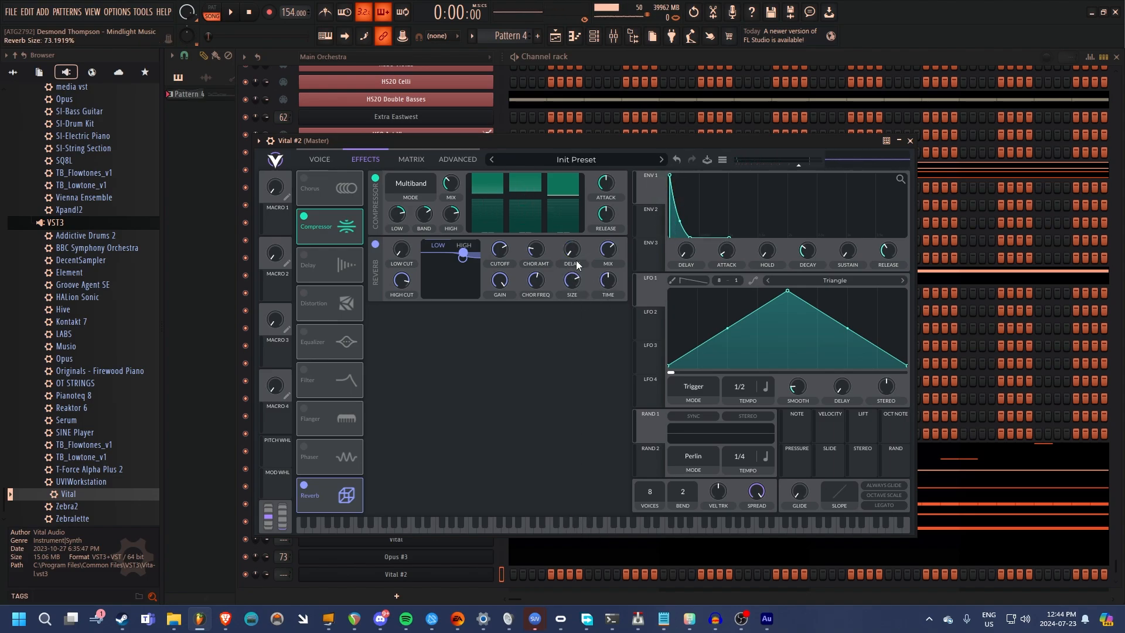
{"action": "left_click", "coordinate": [571, 531]}
{"action": "left_click", "coordinate": [572, 530]}
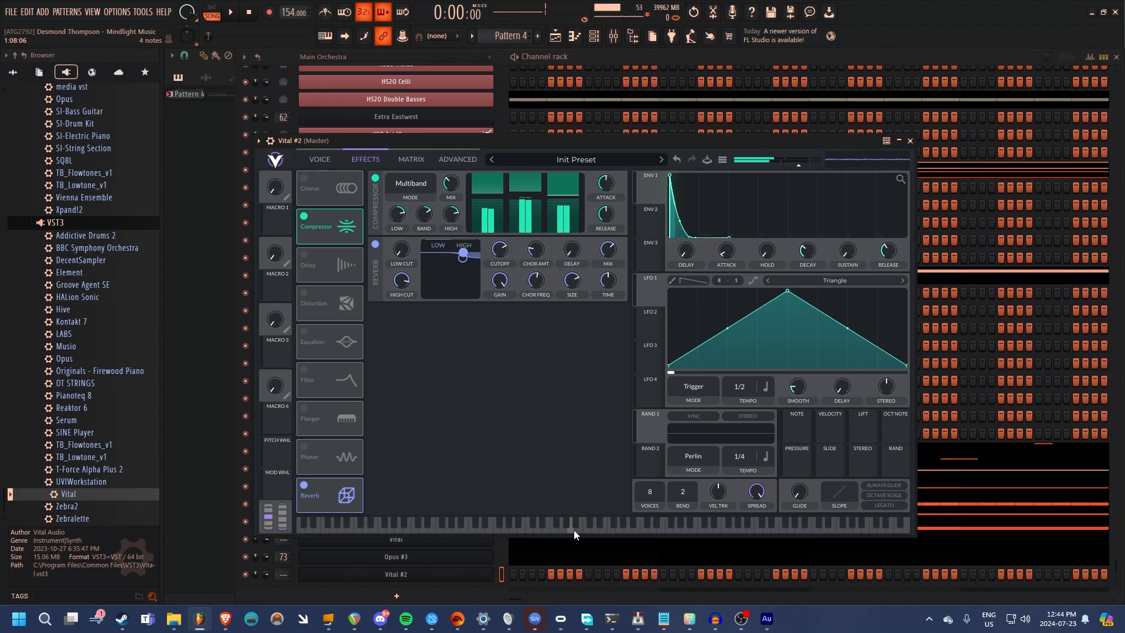
{"action": "left_click", "coordinate": [601, 527]}
{"action": "left_click", "coordinate": [603, 529]}
{"action": "left_click", "coordinate": [595, 531]}
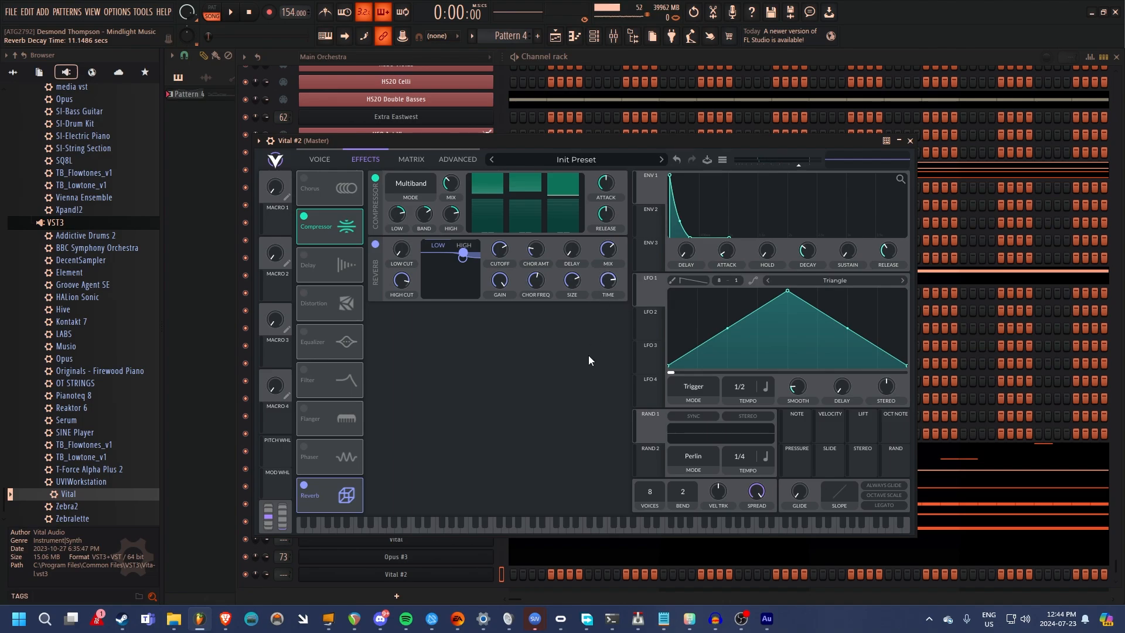
Audition the long reverb tail by playing a series of notes on Vital's keyboard.
{"action": "left_click", "coordinate": [570, 530]}
{"action": "left_click", "coordinate": [596, 529]}
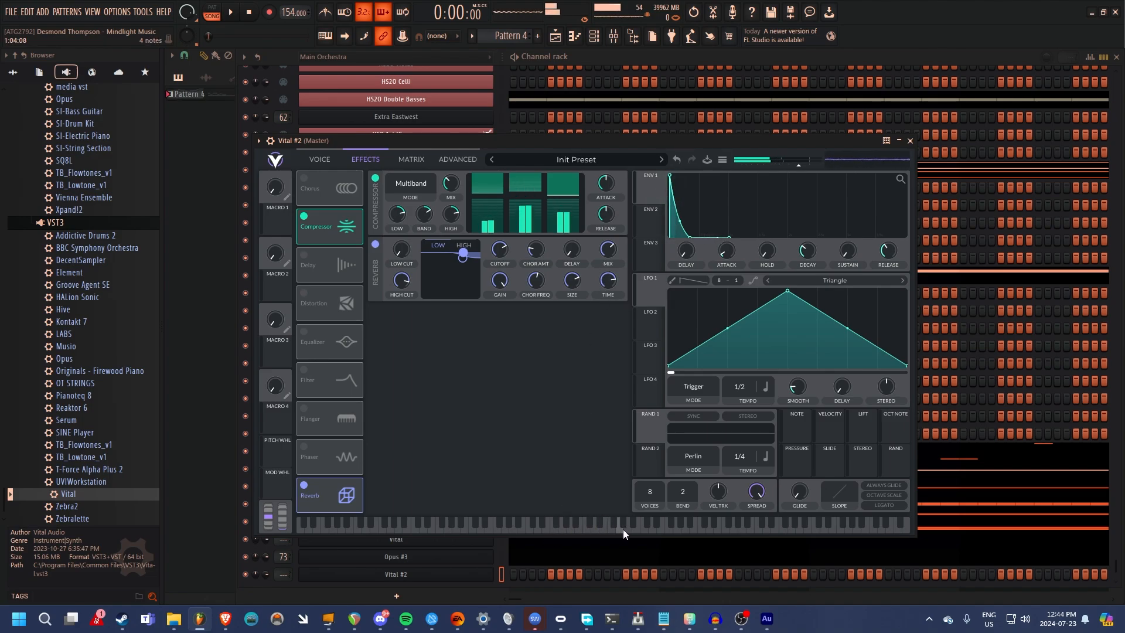
{"action": "left_click", "coordinate": [624, 531]}
{"action": "left_click", "coordinate": [614, 527]}
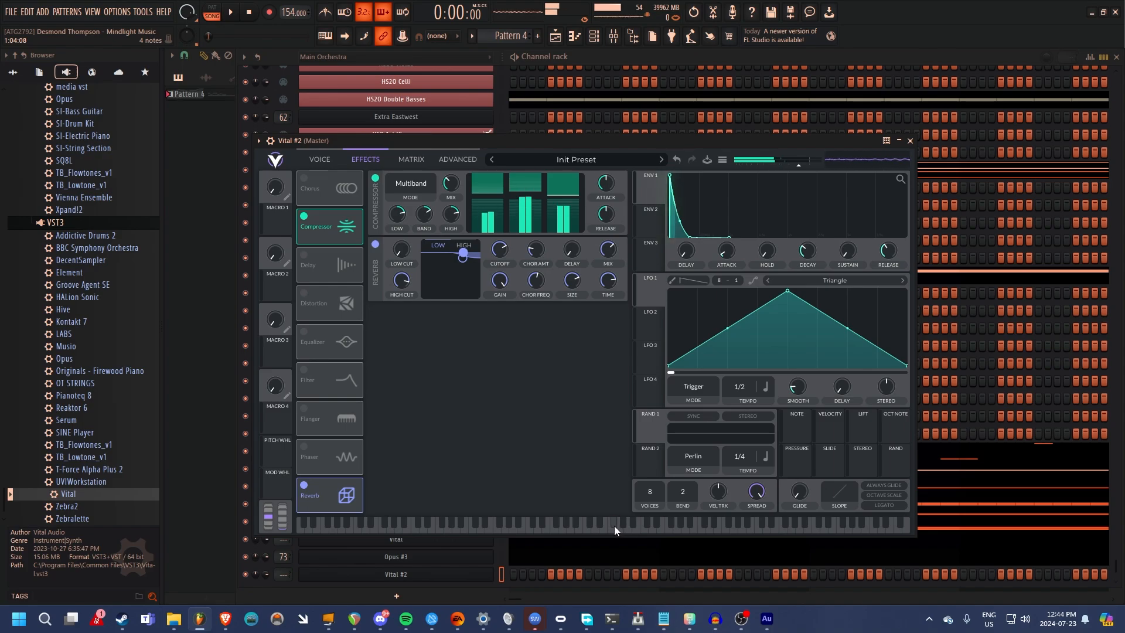
{"action": "left_click", "coordinate": [598, 531]}
{"action": "left_click", "coordinate": [596, 530]}
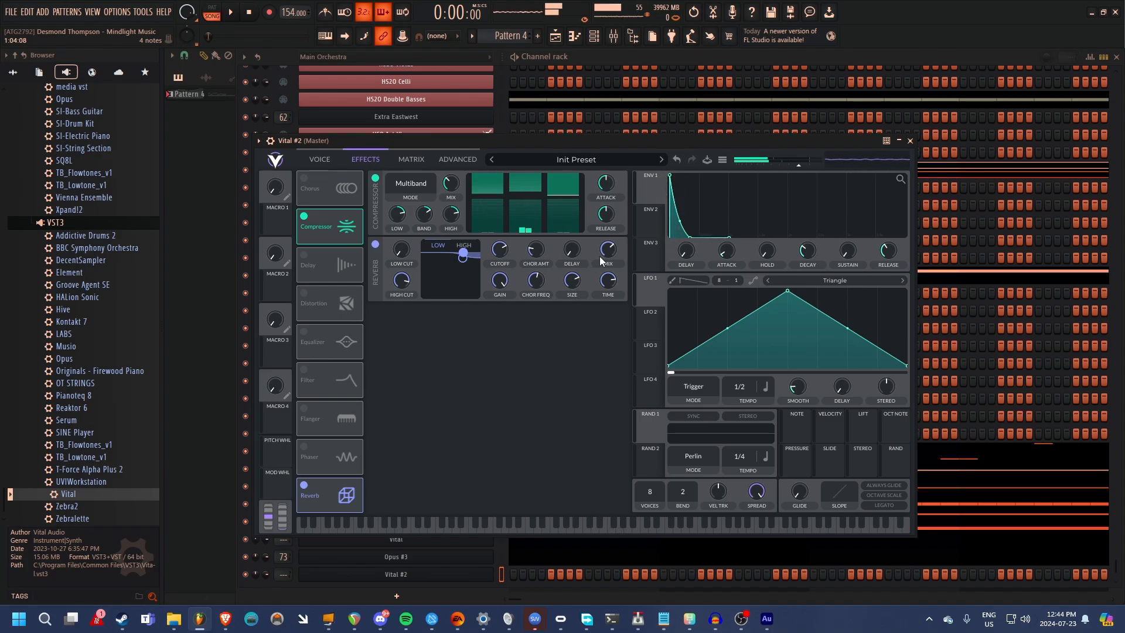
Reduce the reverb mix to about 34.6% and audition the pluck with several notes.
{"action": "left_click_drag", "start_coordinate": [602, 261], "coordinate": [604, 280]}
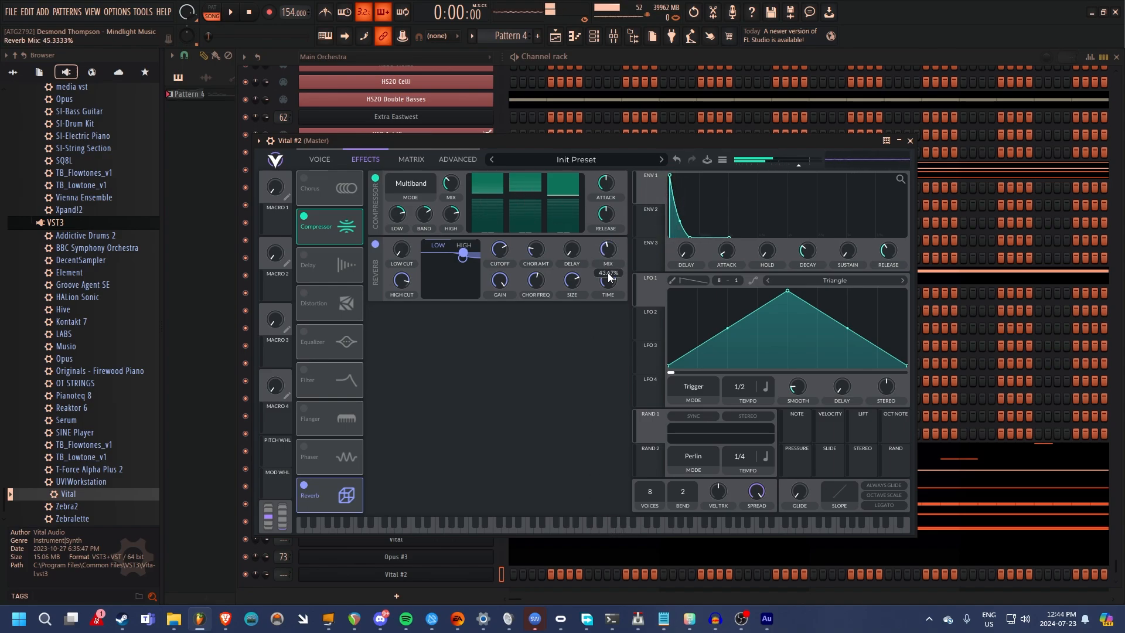
{"action": "left_click", "coordinate": [621, 530]}
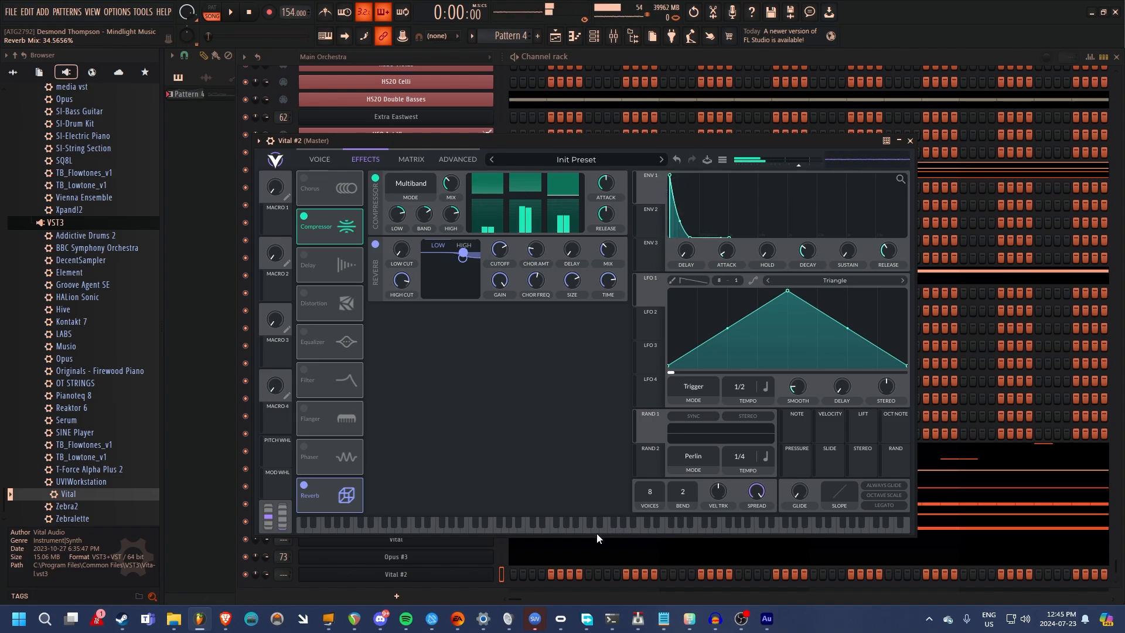
{"action": "left_click", "coordinate": [597, 532]}
{"action": "left_click", "coordinate": [597, 531]}
{"action": "left_click", "coordinate": [590, 530]}
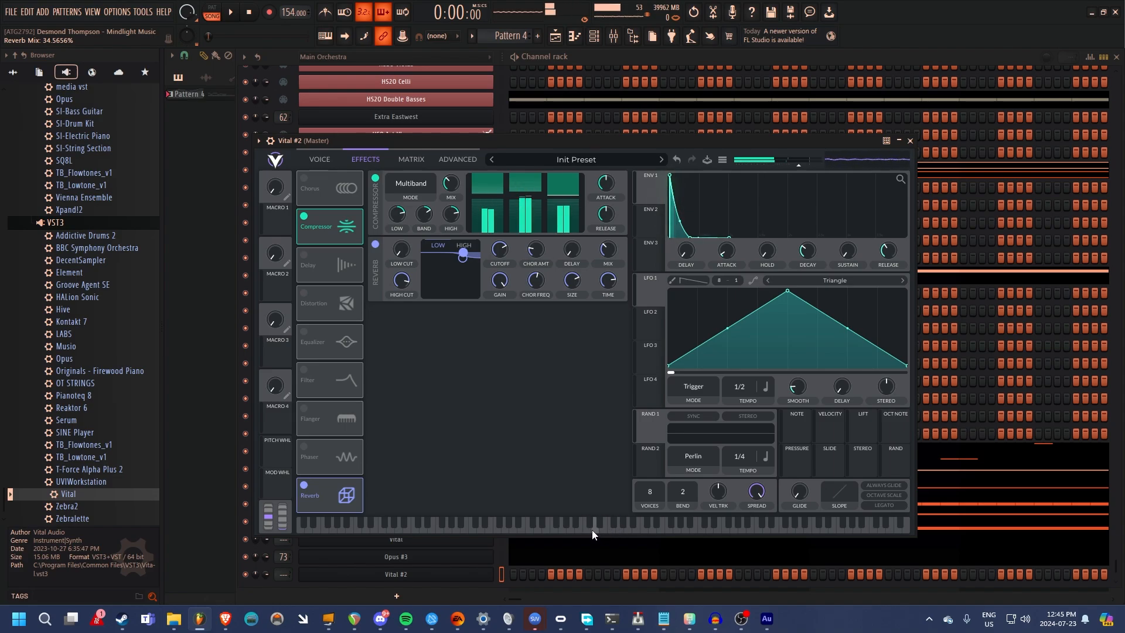
{"action": "left_click", "coordinate": [572, 530]}
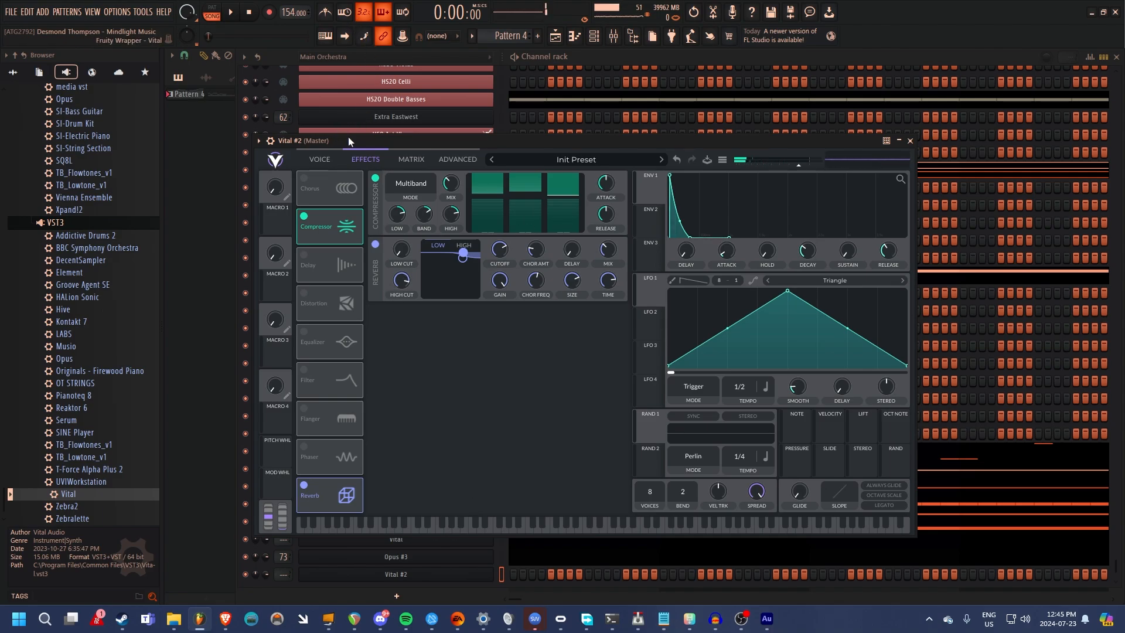
Return to Vital's voice page and assign Macro 1 to filter 1's mix with amount 1, leaving the macro at 0.
{"action": "left_click", "coordinate": [319, 159]}
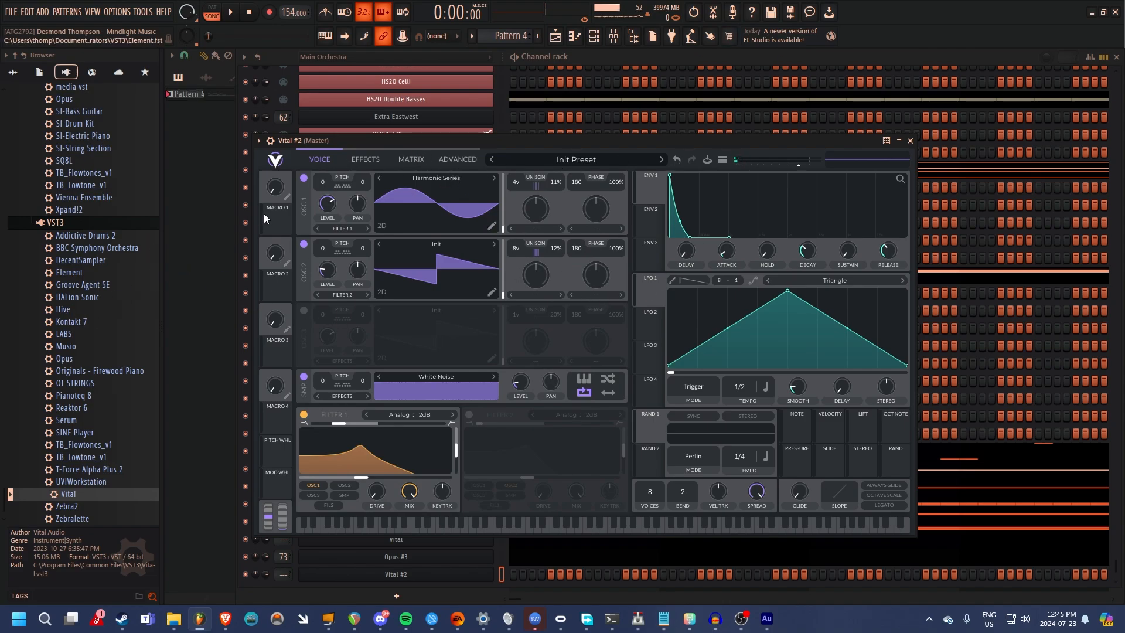
{"action": "left_click", "coordinate": [275, 192]}
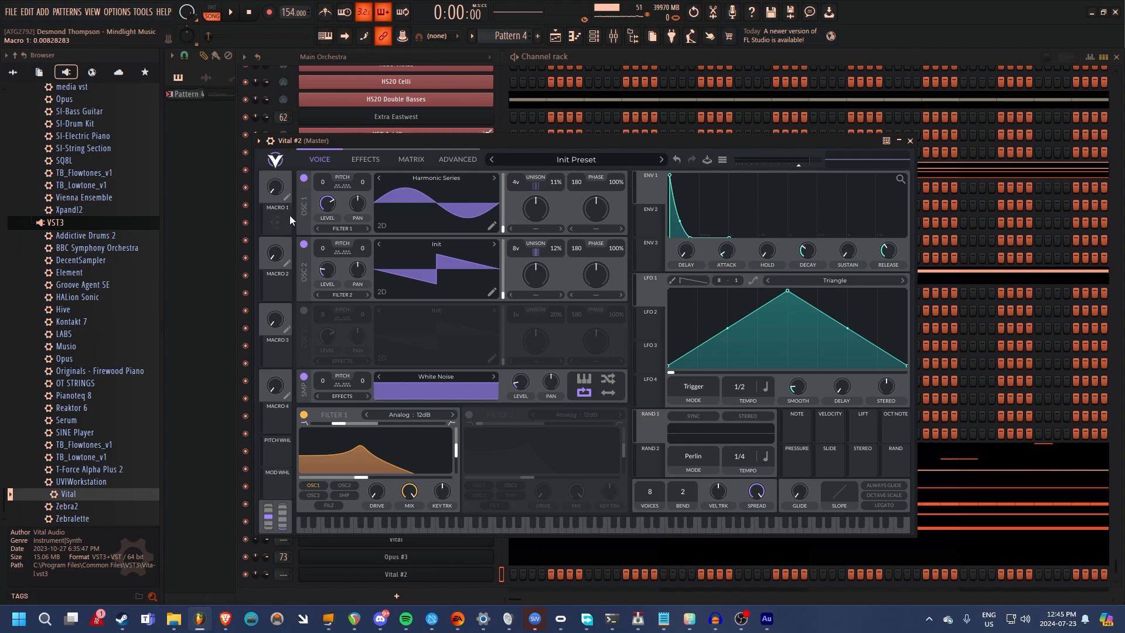
{"action": "left_click_drag", "start_coordinate": [274, 220], "coordinate": [412, 492]}
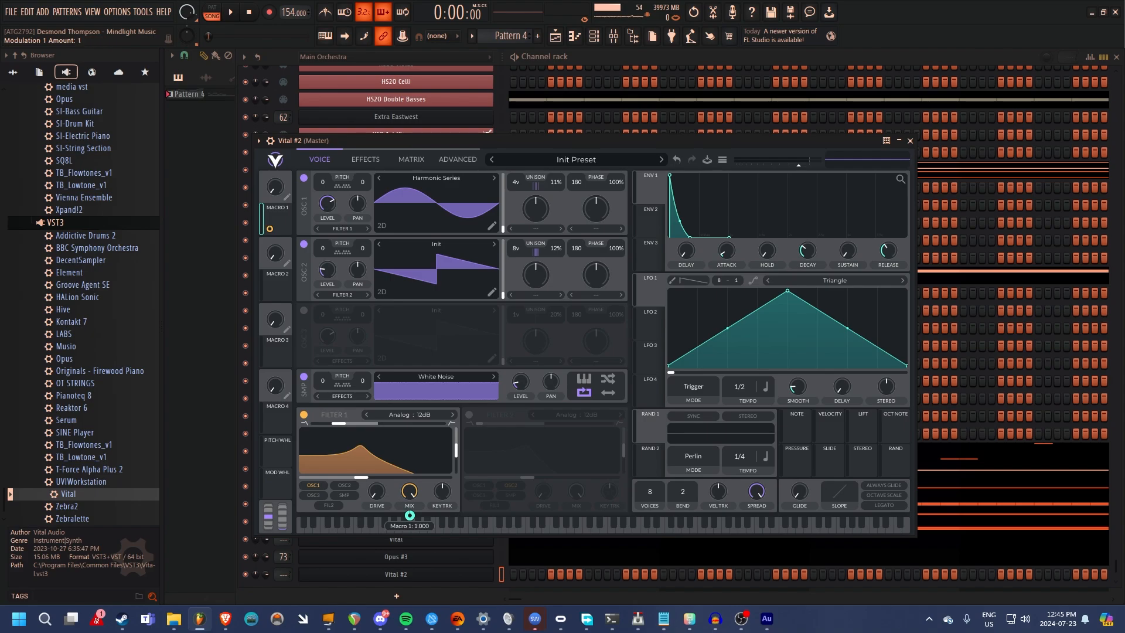
{"action": "left_click_drag", "start_coordinate": [276, 184], "coordinate": [274, 245]}
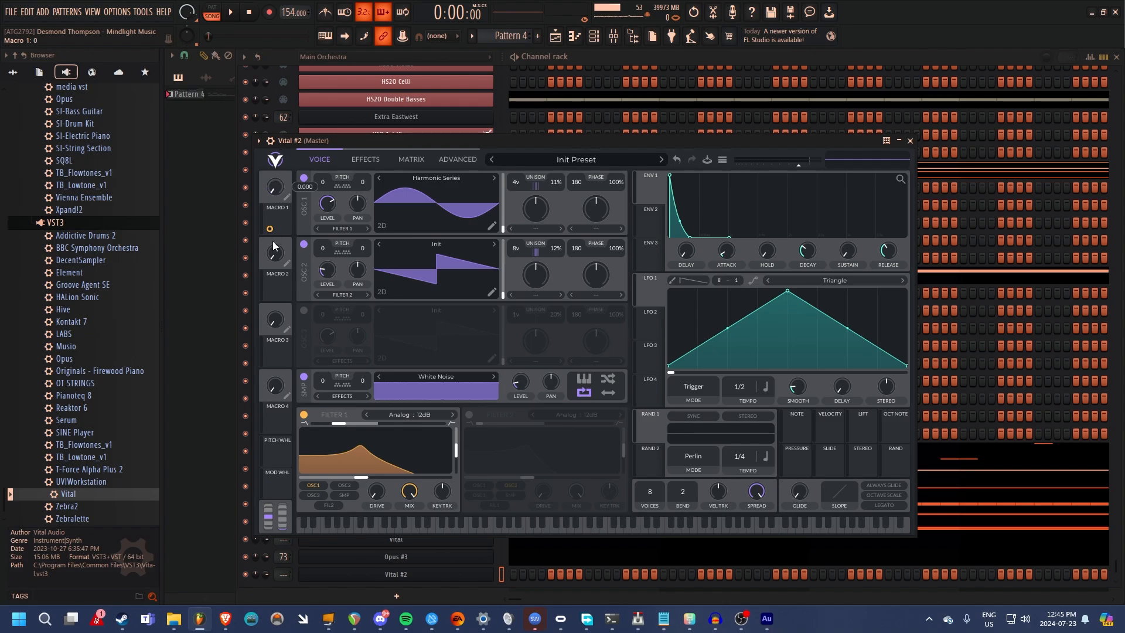
Capture Vital's Macro 1 with multilink and create an automation clip for it in the playlist.
{"action": "right_click", "coordinate": [278, 188]}
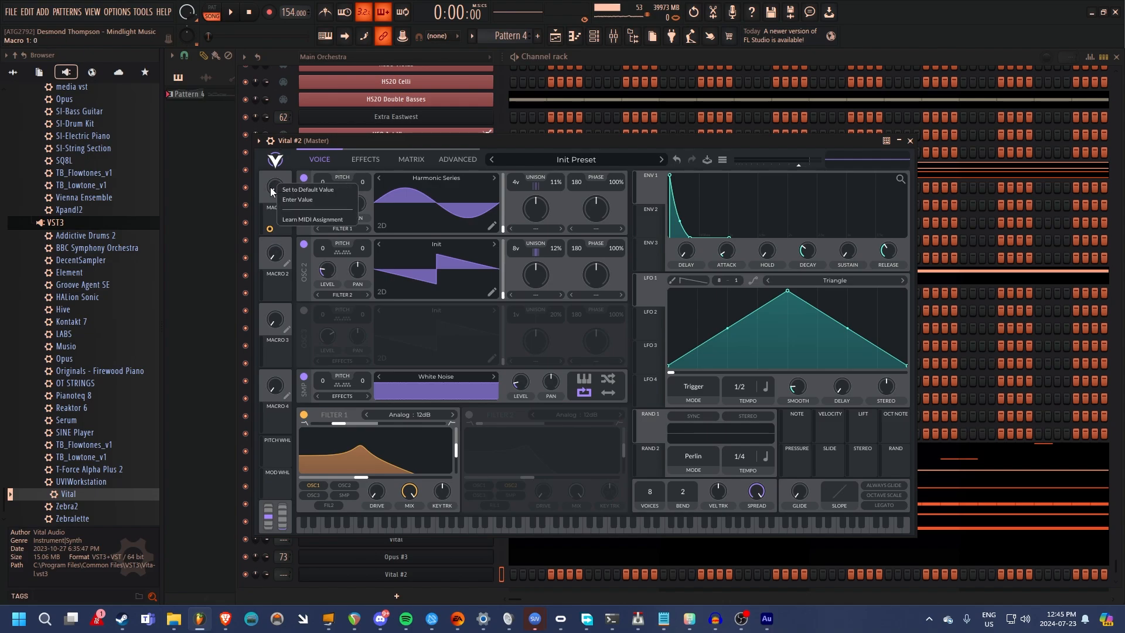
{"action": "left_click", "coordinate": [320, 140]}
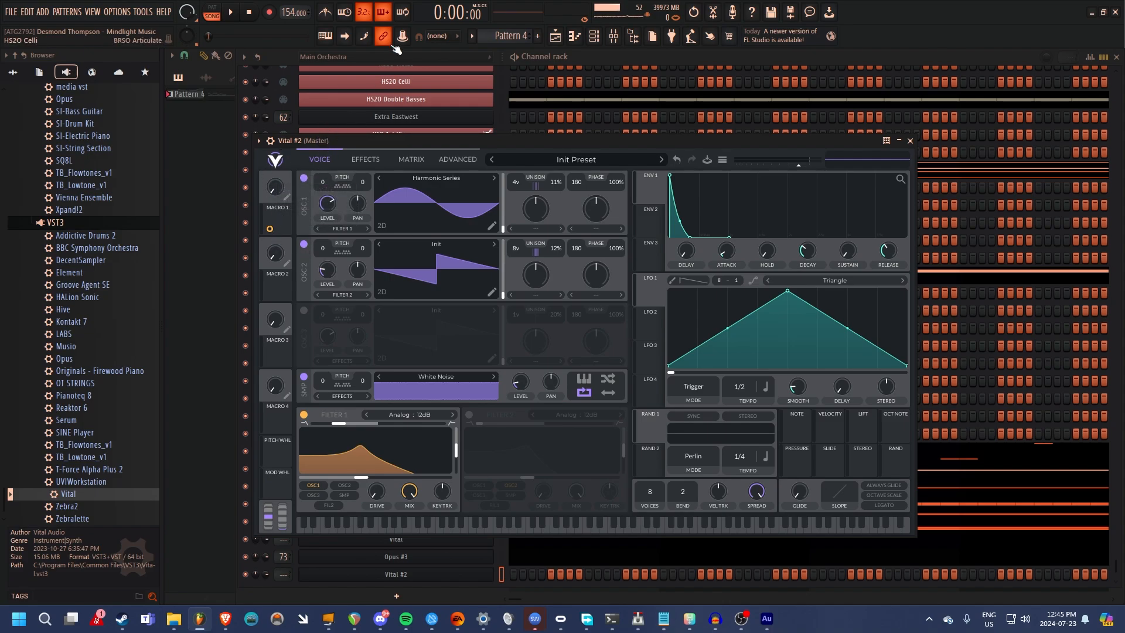
{"action": "left_click", "coordinate": [403, 37]}
{"action": "left_click_drag", "start_coordinate": [278, 188], "coordinate": [271, 194]}
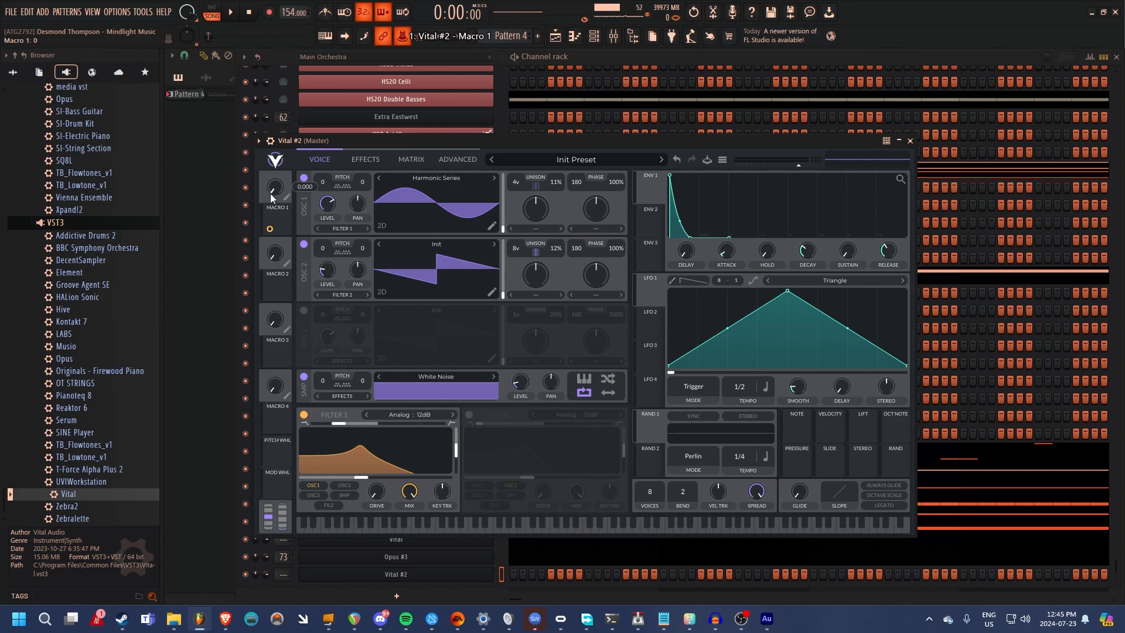
{"action": "left_click", "coordinate": [403, 37]}
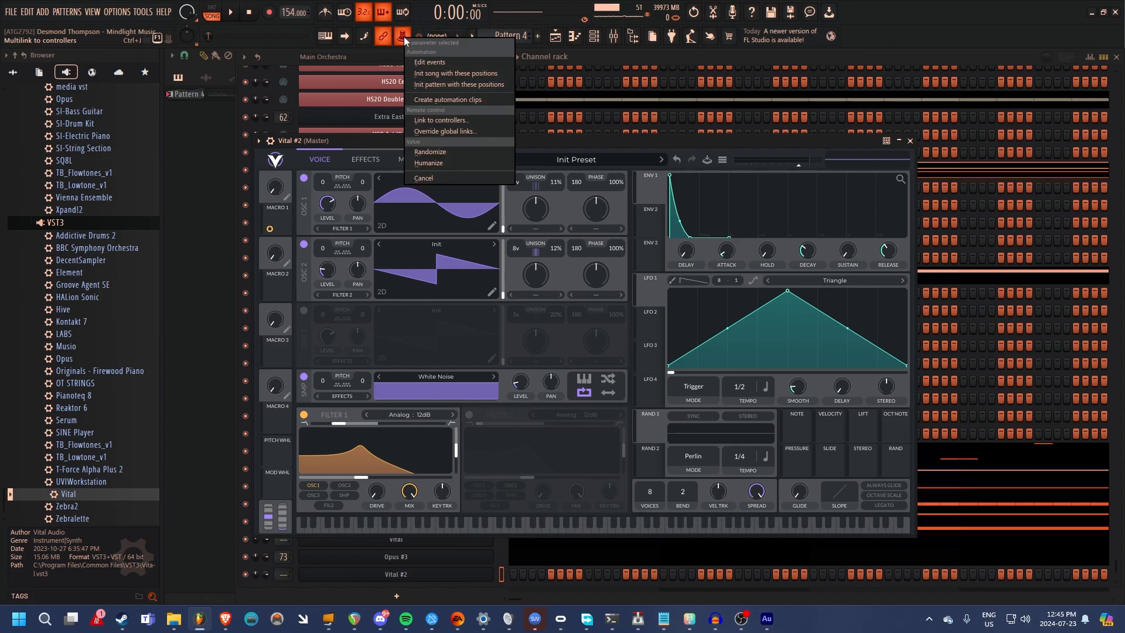
{"action": "left_click", "coordinate": [433, 100]}
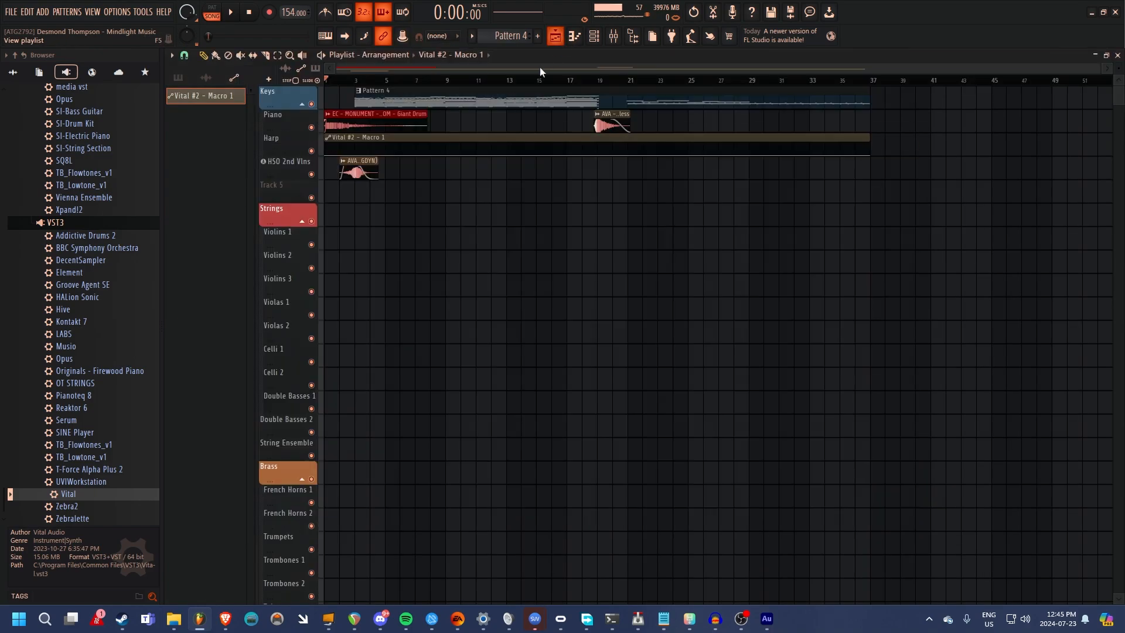
Shorten the Macro 1 automation clip to end near bar 35 and try a raised point at bar 3, removing it again.
{"action": "left_click_drag", "start_coordinate": [388, 155], "coordinate": [356, 167]}
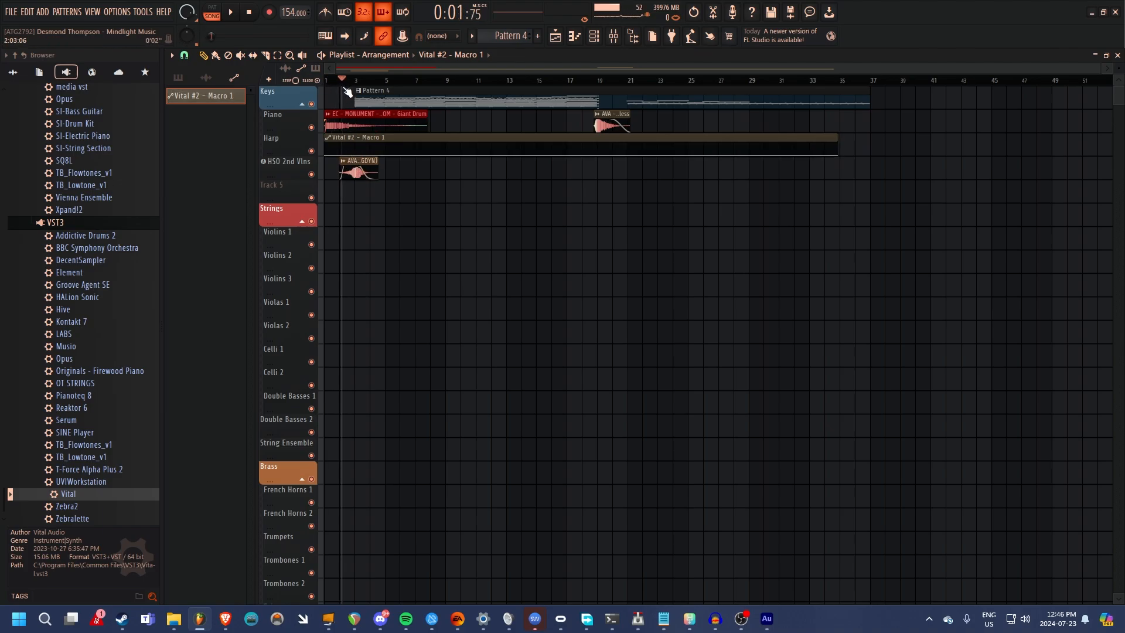
{"action": "left_click_drag", "start_coordinate": [357, 156], "coordinate": [357, 127]}
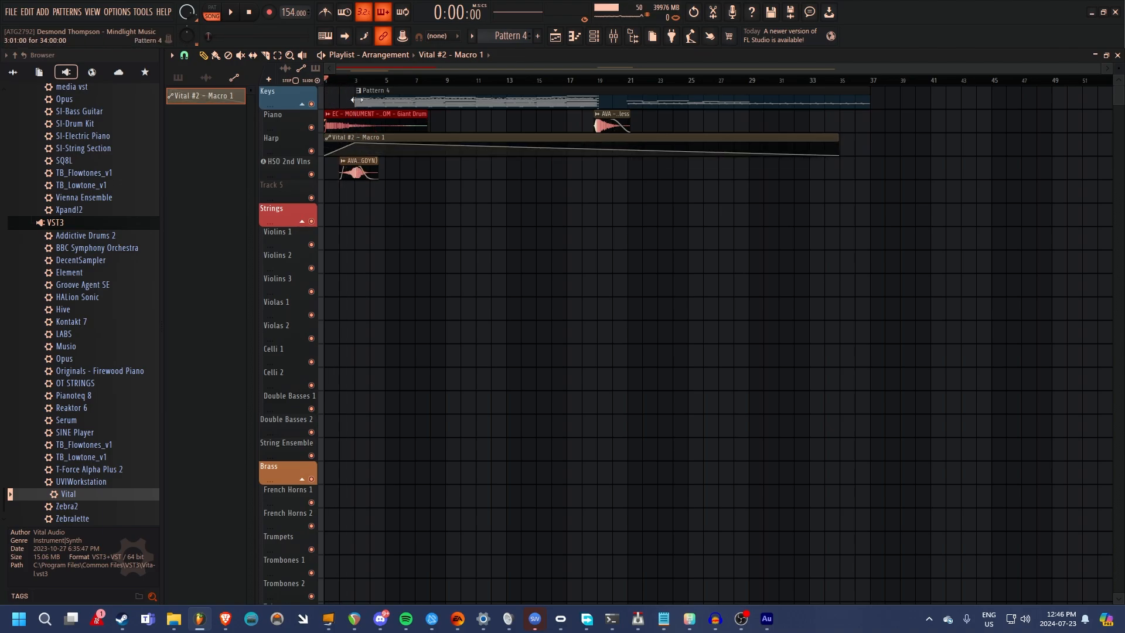
{"action": "left_click", "coordinate": [350, 80]}
{"action": "left_click_drag", "start_coordinate": [351, 81], "coordinate": [316, 97]}
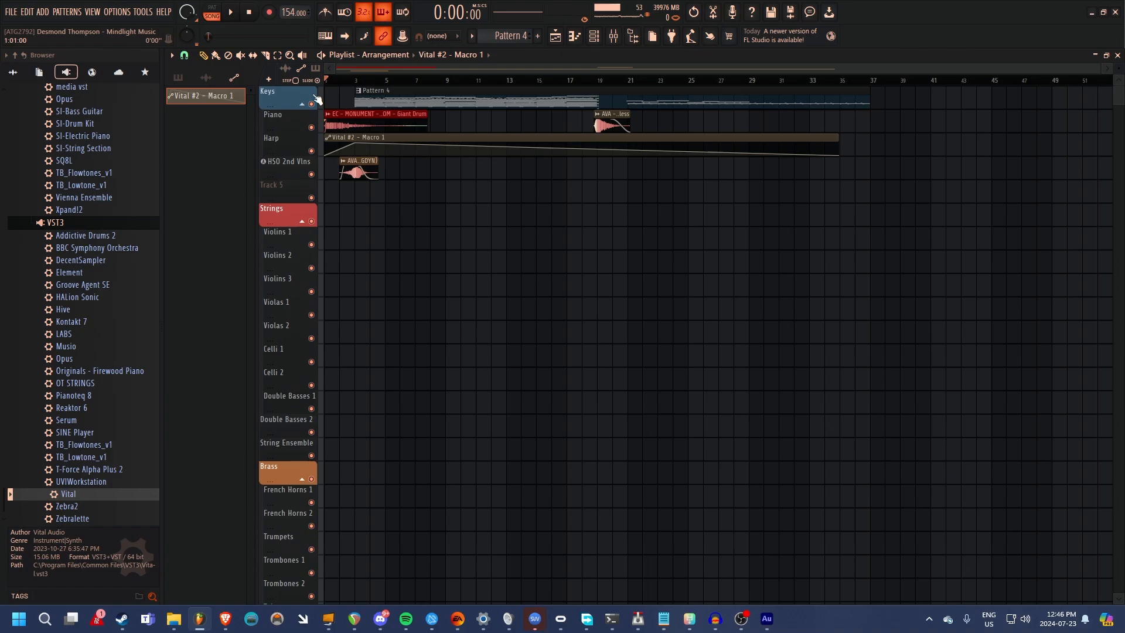
{"action": "left_click", "coordinate": [355, 144], "text": "alt"}
Show the channel rack and filter its channels to the Main Orchestra group.
{"action": "left_click", "coordinate": [592, 38]}
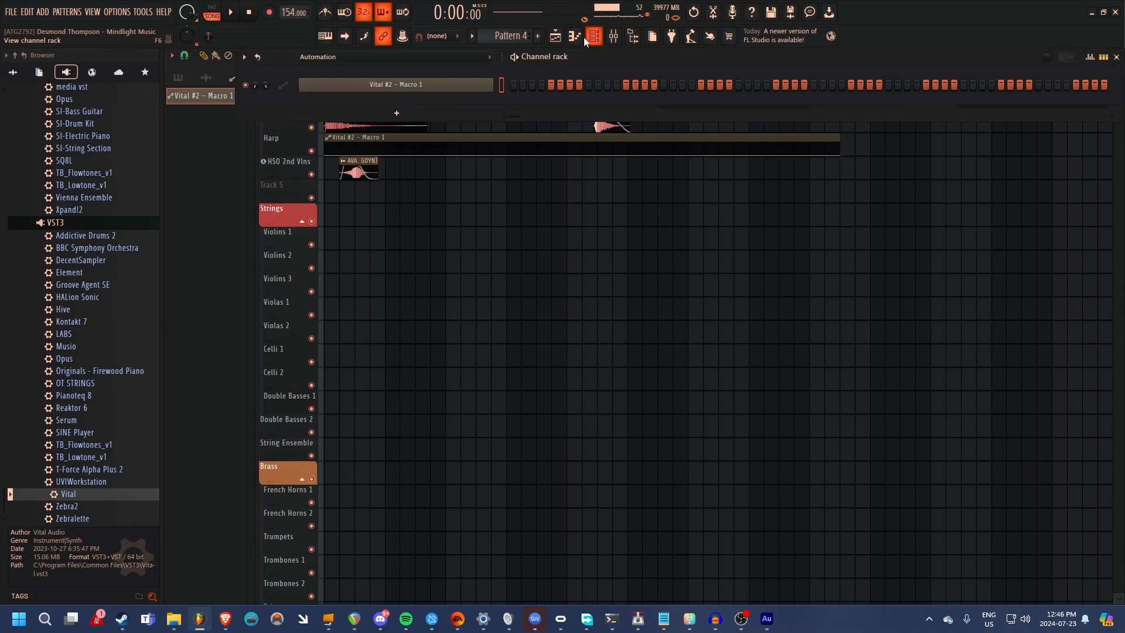
{"action": "left_click", "coordinate": [363, 56]}
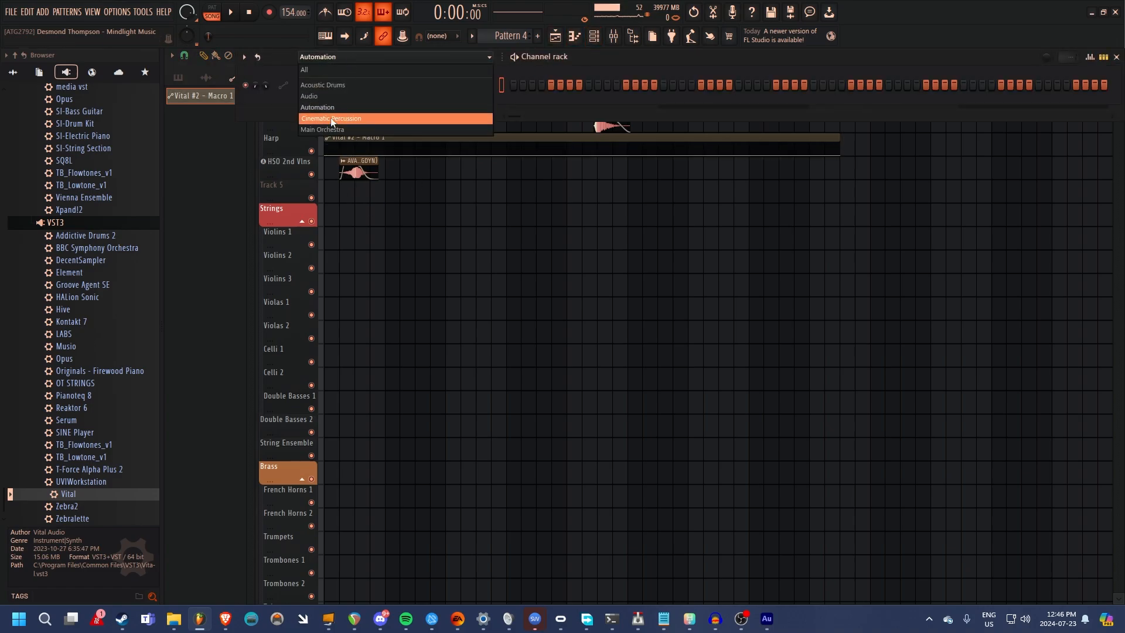
{"action": "left_click", "coordinate": [332, 129]}
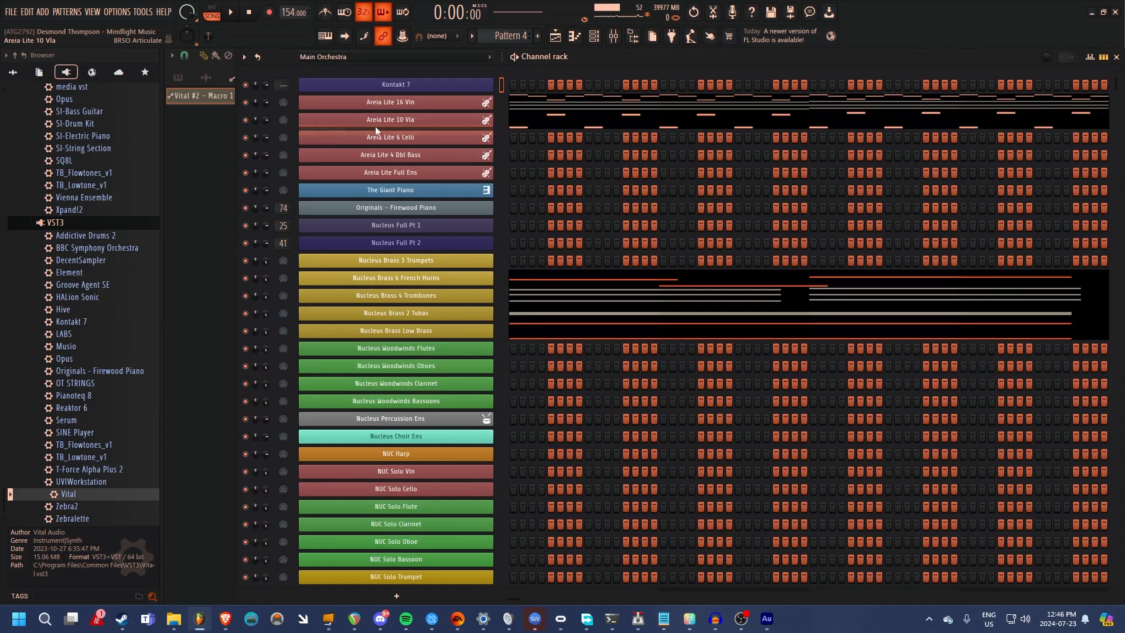
Open the Vital #2 instrument from the end of the Main Orchestra channel list.
{"action": "scroll", "coordinate": [422, 410], "scroll_direction": "down", "scroll_amount": 10}
{"action": "scroll", "coordinate": [422, 469], "scroll_direction": "down", "scroll_amount": 1}
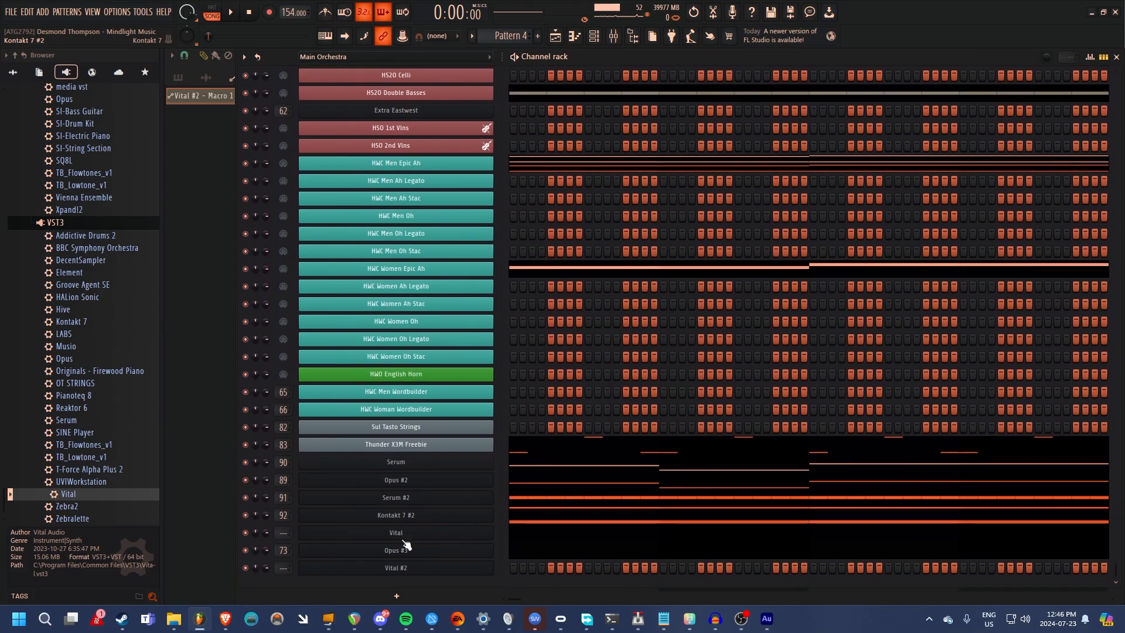
{"action": "left_click", "coordinate": [395, 567]}
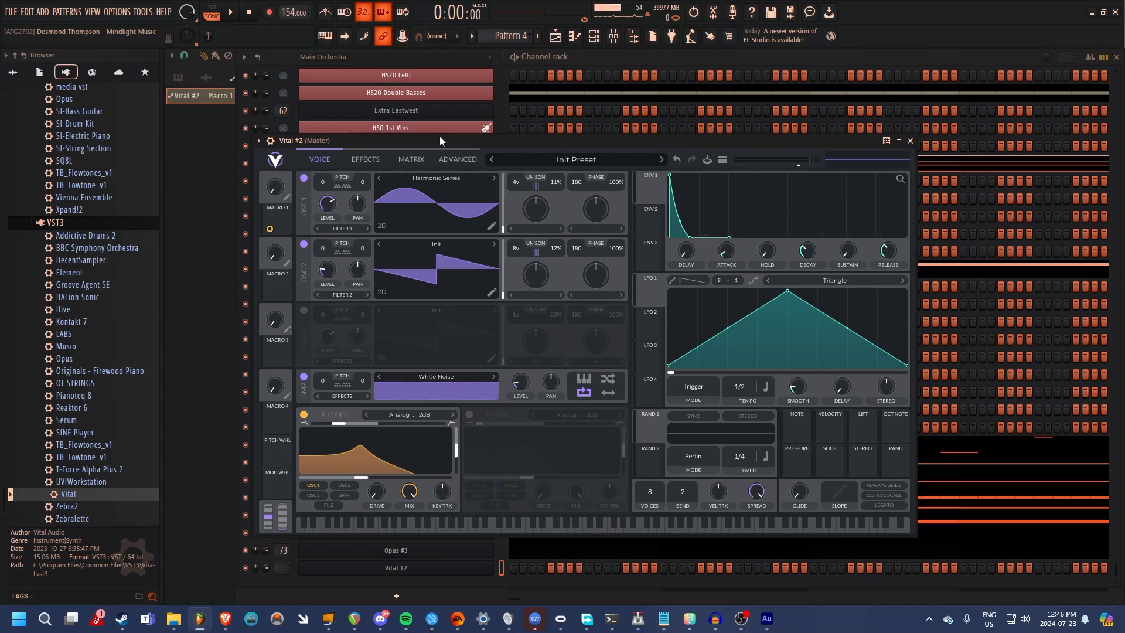
{"action": "left_click_drag", "start_coordinate": [346, 139], "coordinate": [384, 133]}
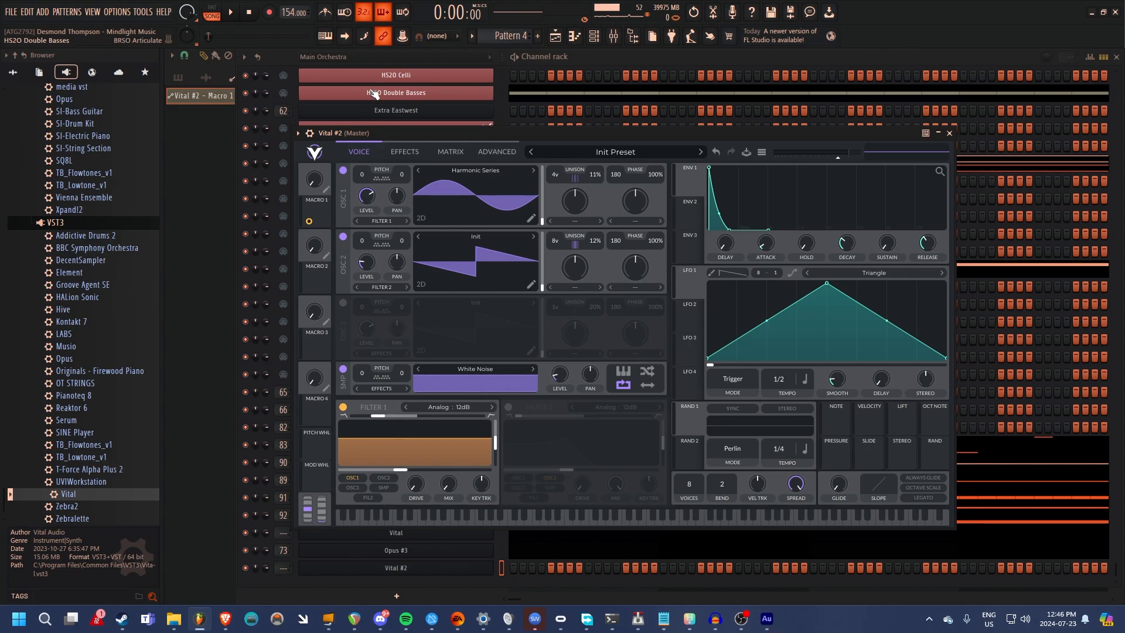
Show the mixer and bring the Vital #2 window back in front of it, slightly higher up.
{"action": "left_click", "coordinate": [613, 36]}
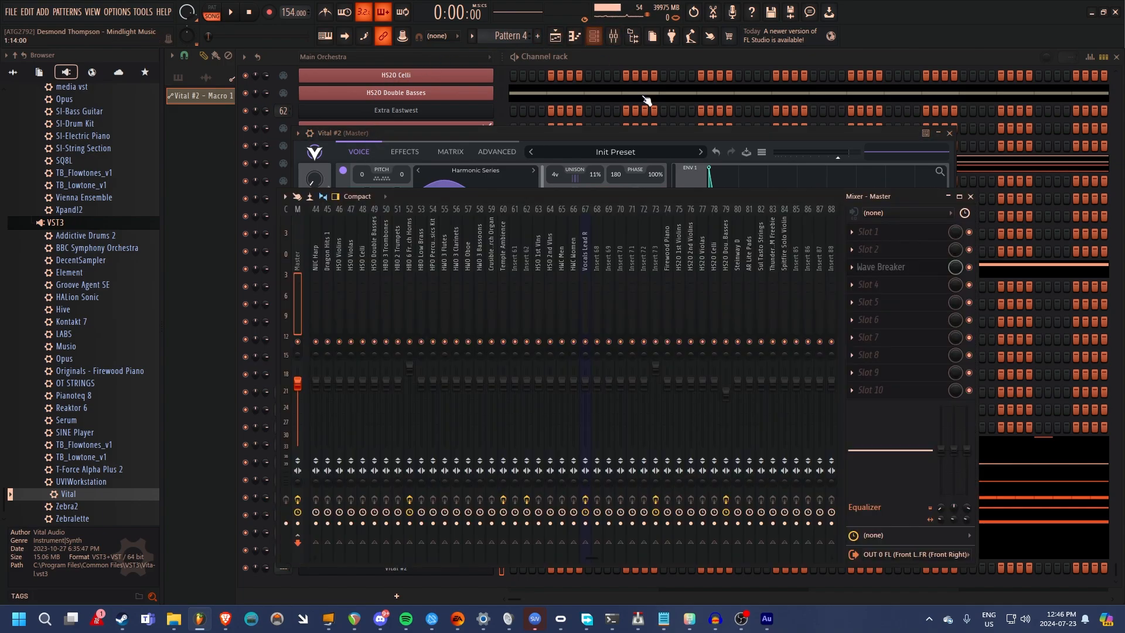
{"action": "left_click", "coordinate": [550, 135]}
{"action": "left_click_drag", "start_coordinate": [549, 132], "coordinate": [553, 94]}
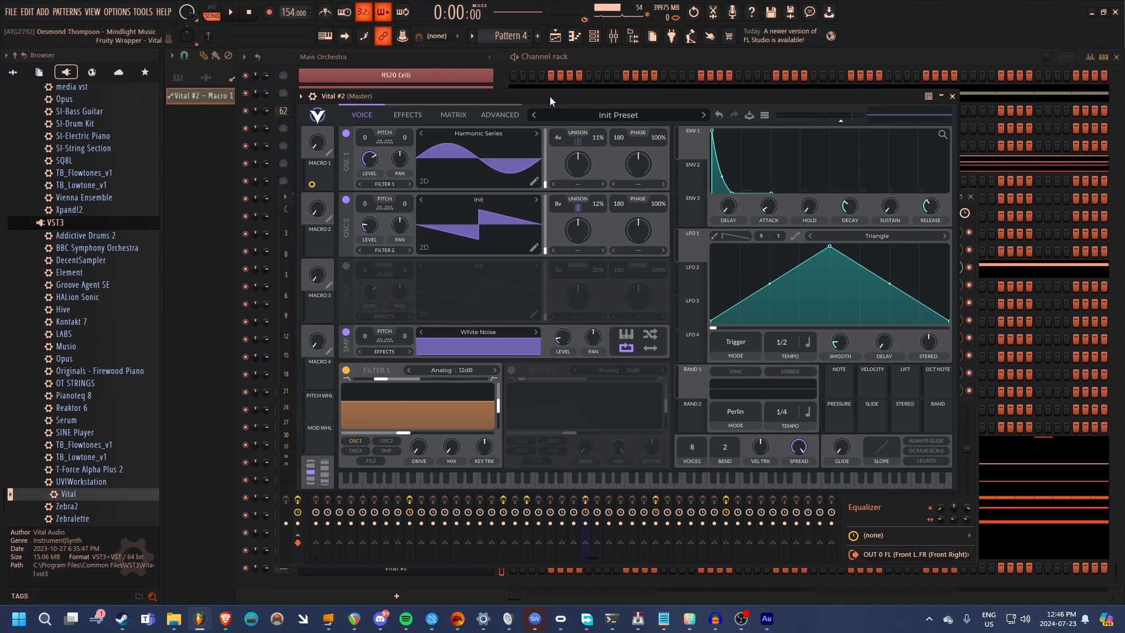
{"action": "left_click_drag", "start_coordinate": [526, 93], "coordinate": [523, 98]}
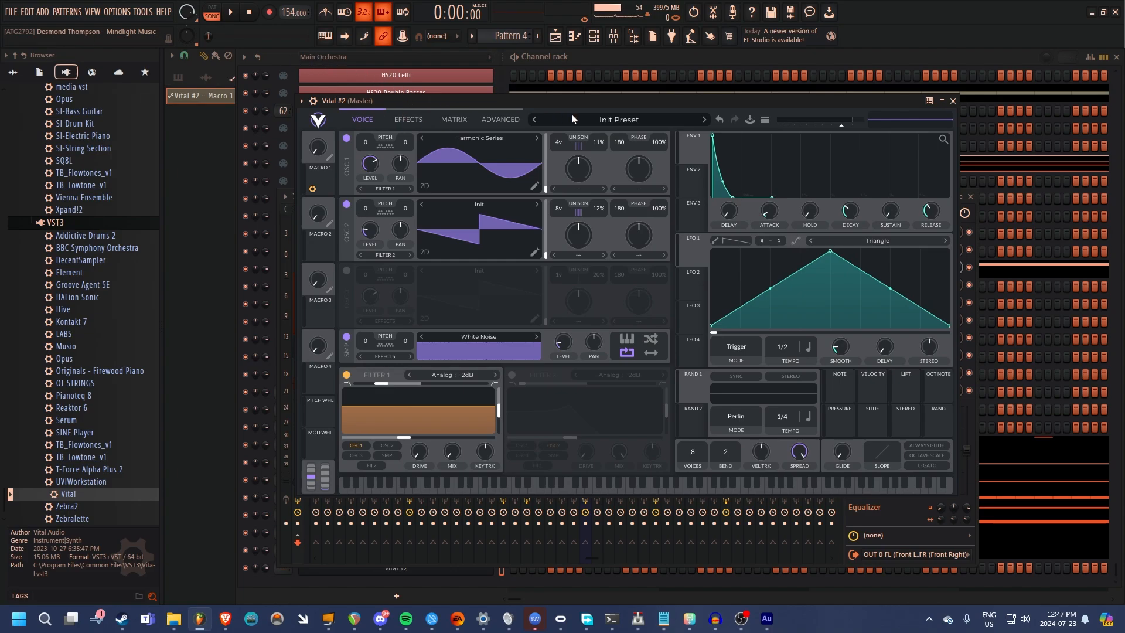
Hide the Vital #2 window and add a Model D instrument channel to the channel rack.
{"action": "left_click", "coordinate": [285, 54]}
{"action": "left_click", "coordinate": [398, 596]}
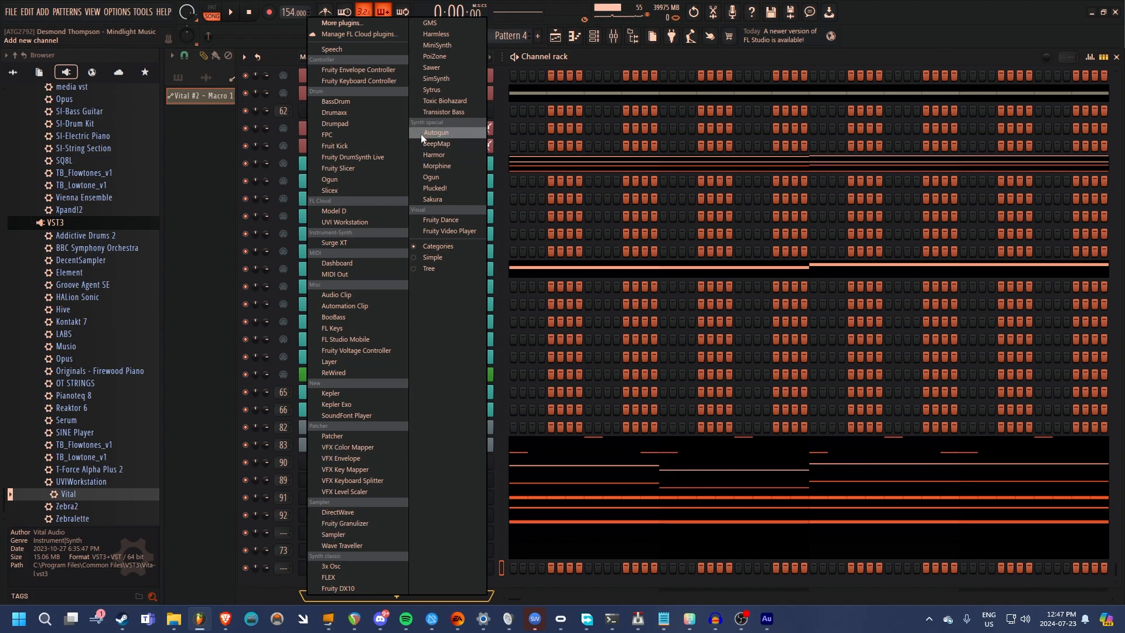
{"action": "left_click", "coordinate": [339, 210]}
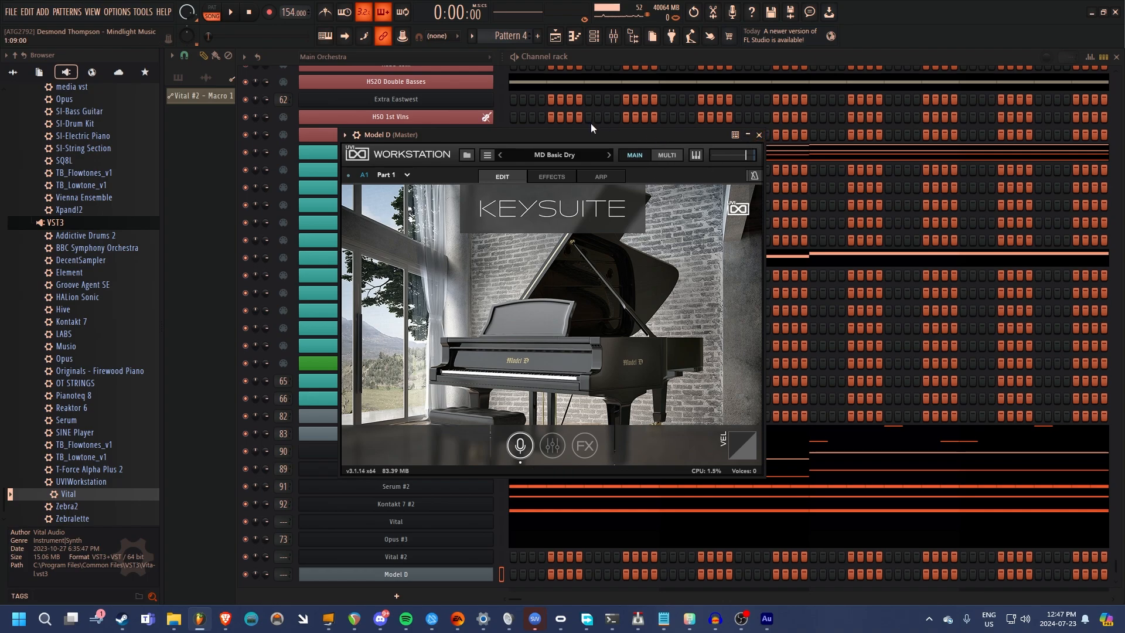
{"action": "mouse_move", "coordinate": [590, 132]}
{"action": "left_mouse_down"}
{"action": "mouse_move", "coordinate": [618, 114]}
{"action": "mouse_move", "coordinate": [604, 125]}
{"action": "left_mouse_up"}
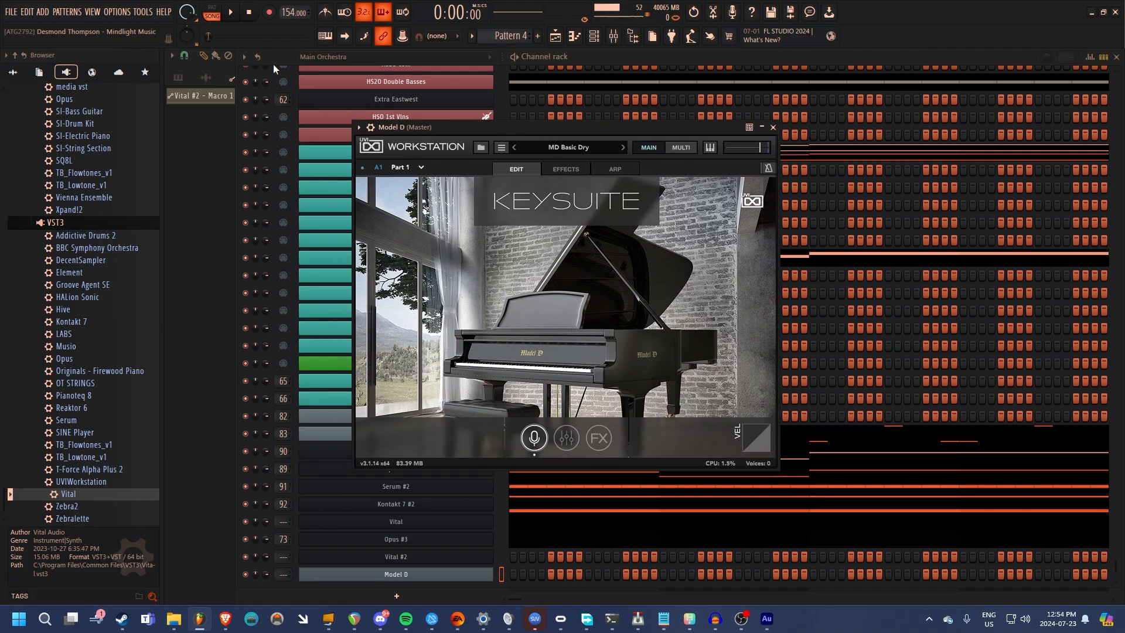
Hide the Model D window, return to the start of the channel list and highlight BBC Symphony Orchestra among the VST3 plugins.
{"action": "left_click", "coordinate": [273, 64]}
{"action": "scroll", "coordinate": [476, 184], "scroll_direction": "up", "scroll_amount": 10}
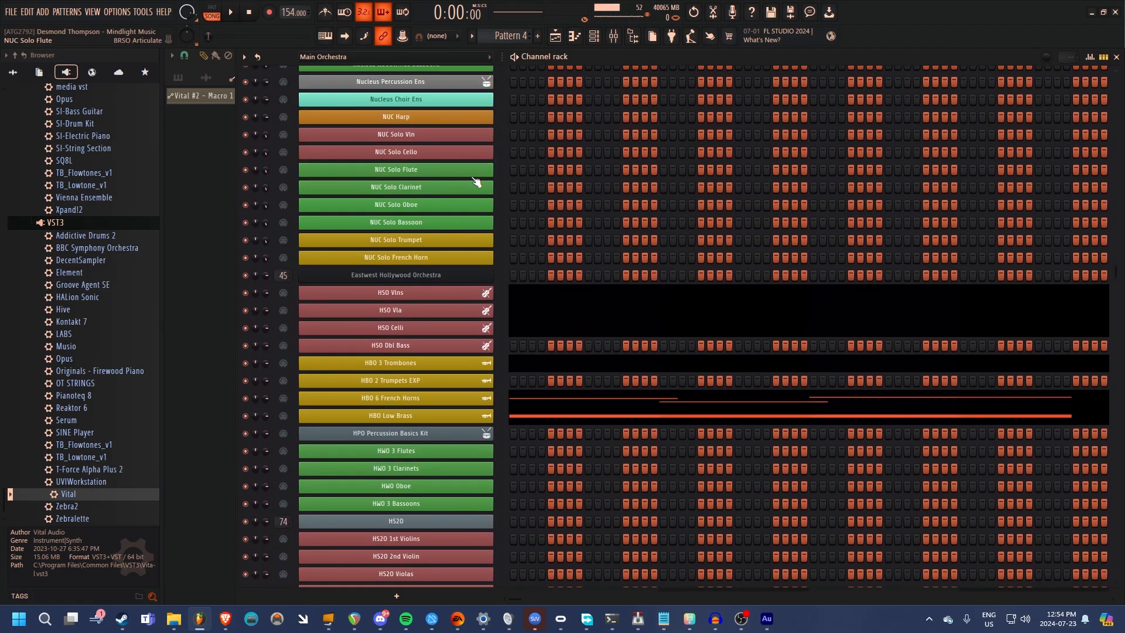
{"action": "scroll", "coordinate": [475, 182], "scroll_direction": "up", "scroll_amount": 6}
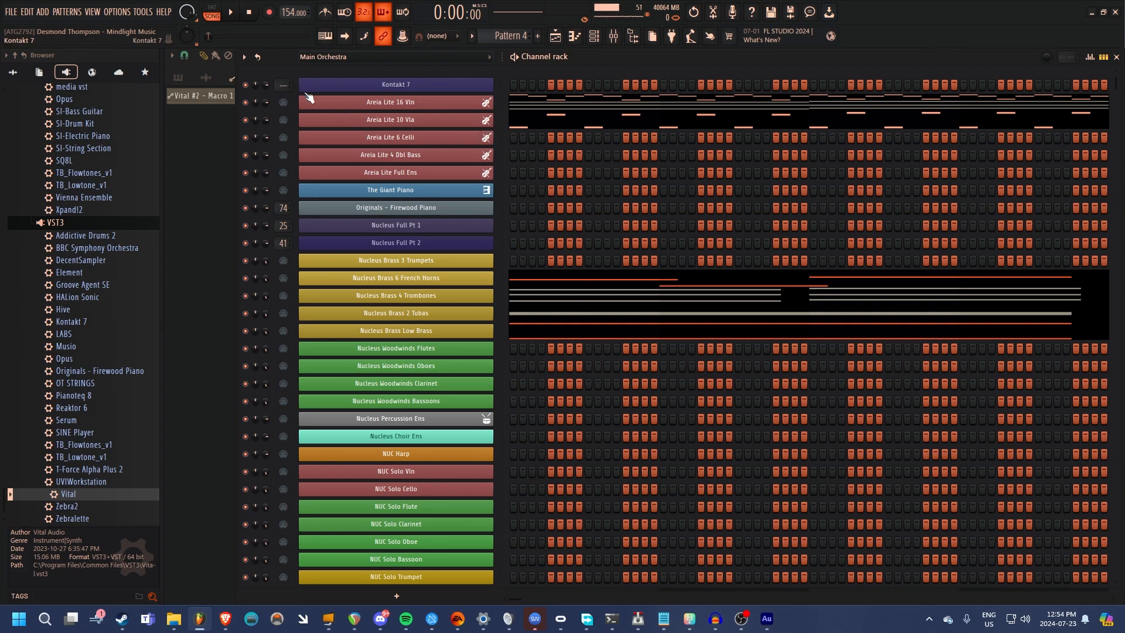
{"action": "left_click", "coordinate": [96, 249]}
{"action": "mouse_move", "coordinate": [97, 242]}
{"action": "left_mouse_down"}
{"action": "mouse_move", "coordinate": [74, 245]}
{"action": "mouse_move", "coordinate": [141, 249]}
{"action": "mouse_move", "coordinate": [109, 256]}
{"action": "mouse_move", "coordinate": [128, 249]}
{"action": "mouse_move", "coordinate": [113, 251]}
{"action": "mouse_move", "coordinate": [114, 220]}
{"action": "mouse_move", "coordinate": [101, 249]}
{"action": "mouse_move", "coordinate": [82, 251]}
{"action": "mouse_move", "coordinate": [94, 246]}
{"action": "left_mouse_up"}
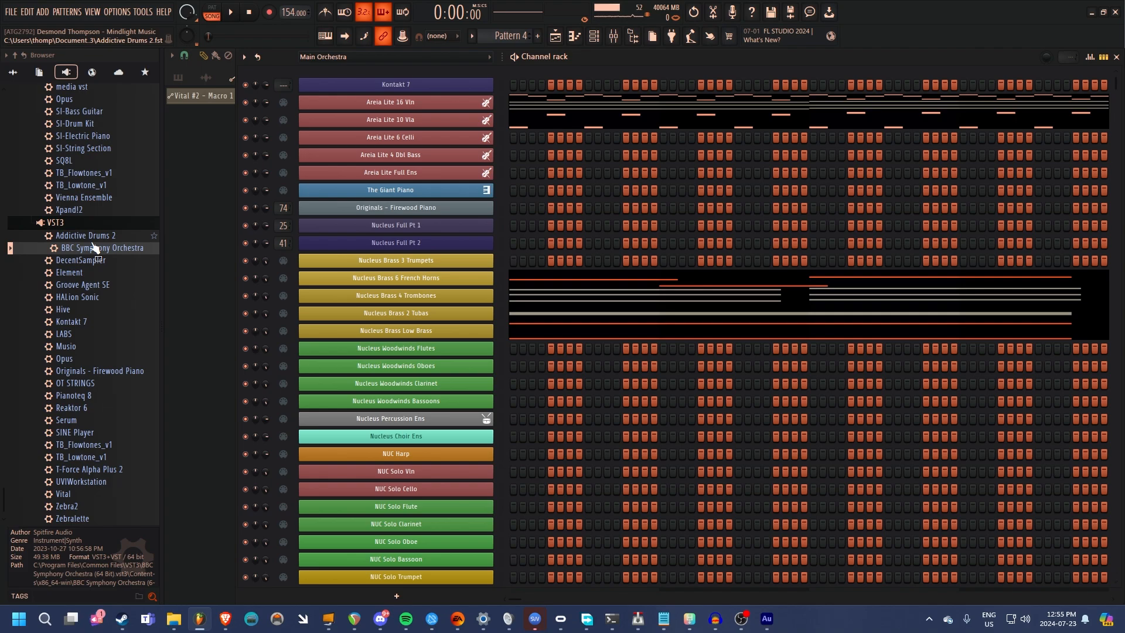
{"action": "left_click_drag", "start_coordinate": [94, 246], "coordinate": [129, 293]}
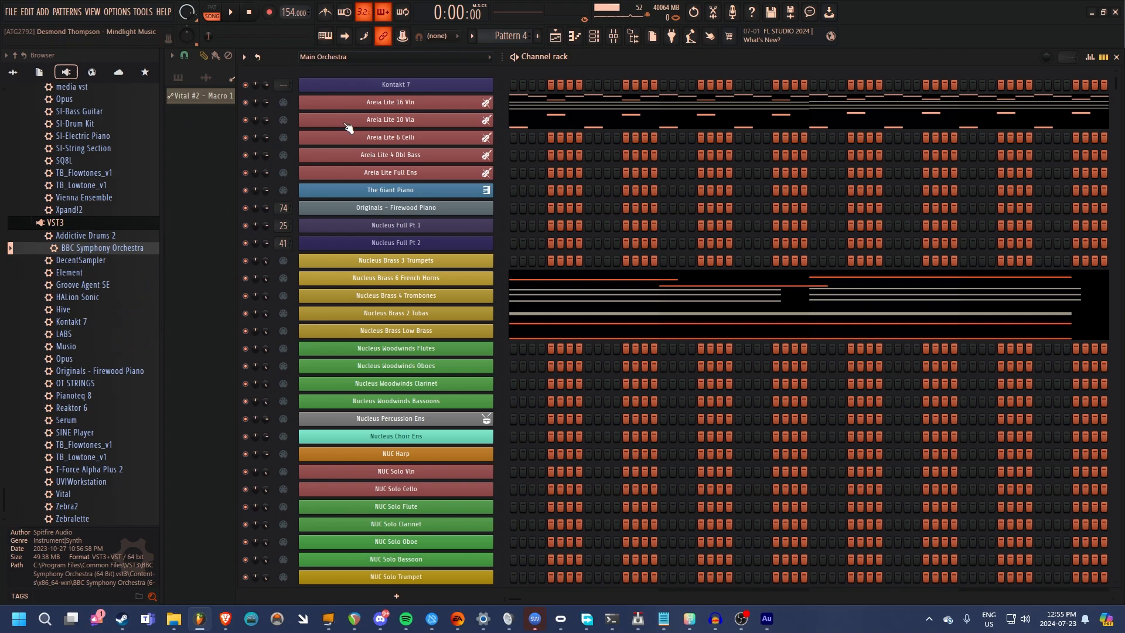
Add the VST3 Kontakt 7 plugin as a new channel at the end of the channel rack.
{"action": "scroll", "coordinate": [418, 217], "scroll_direction": "down", "scroll_amount": 10}
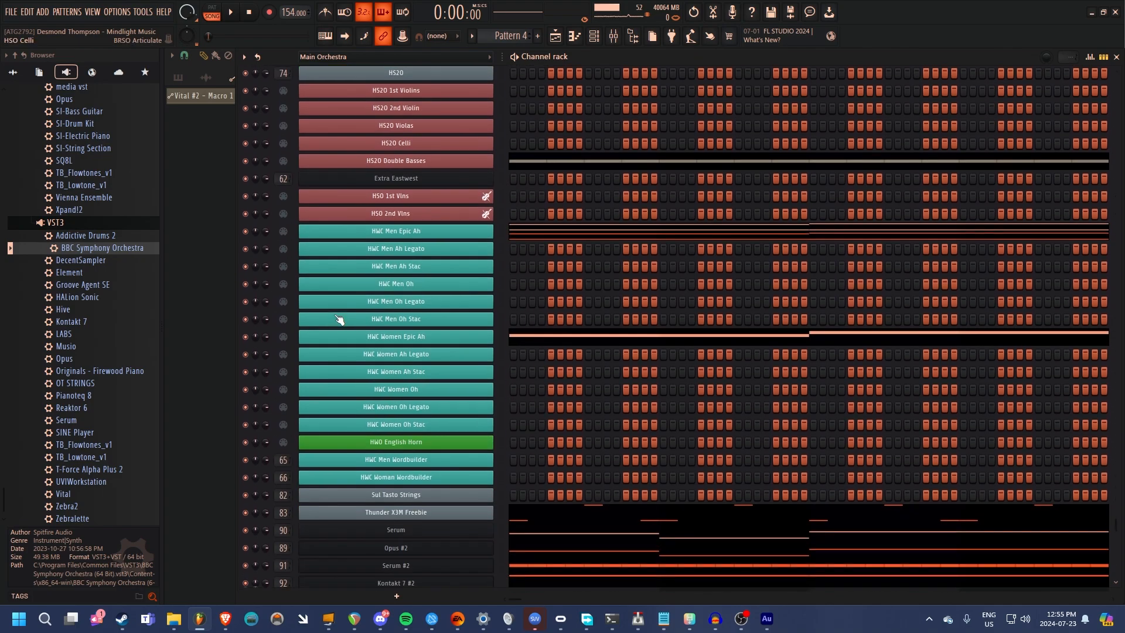
{"action": "scroll", "coordinate": [339, 319], "scroll_direction": "up", "scroll_amount": 1}
{"action": "scroll", "coordinate": [334, 321], "scroll_direction": "down", "scroll_amount": 4}
{"action": "left_click_drag", "start_coordinate": [74, 322], "coordinate": [364, 586]}
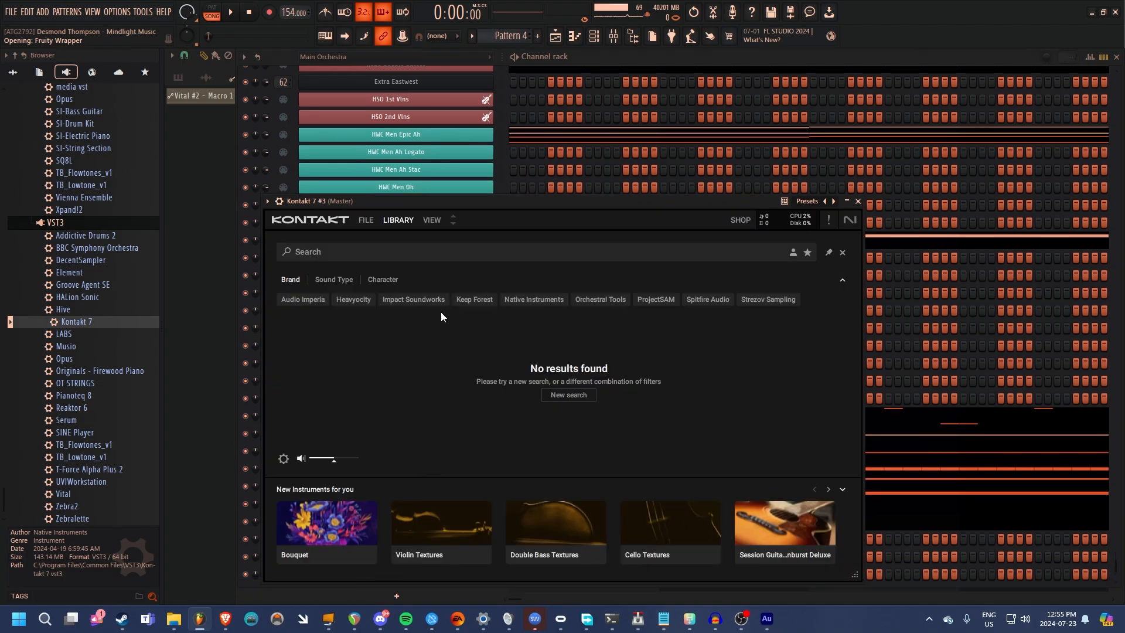
Close Kontakt 7's library browser, switch to the view with the Libraries list and Multi Rack, and reposition the plugin window.
{"action": "left_click", "coordinate": [399, 221]}
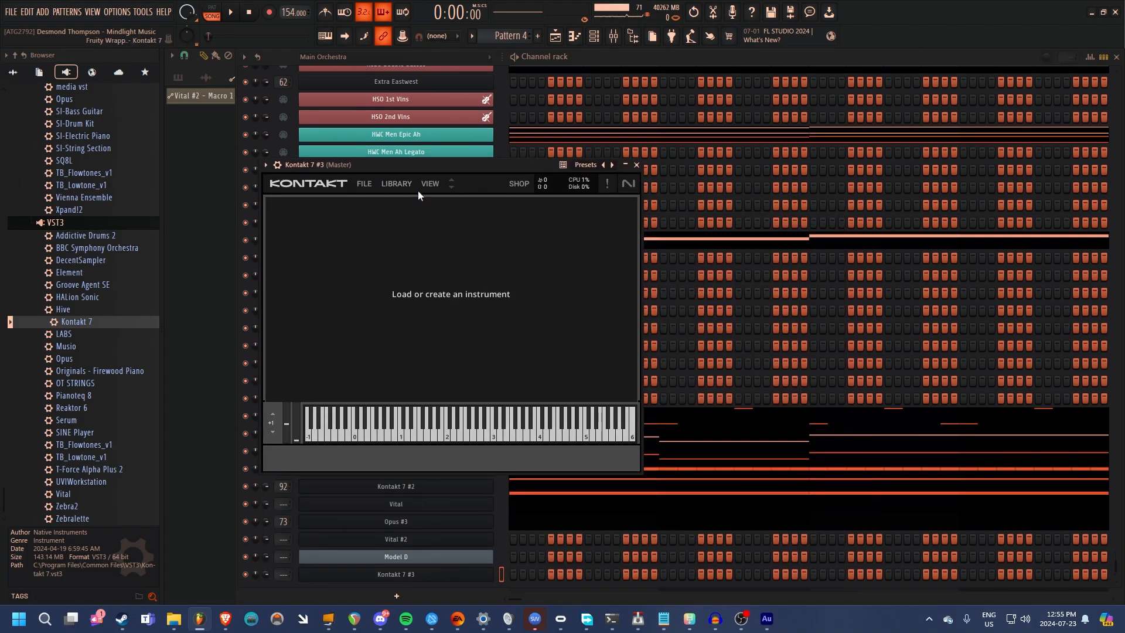
{"action": "left_click", "coordinate": [430, 184]}
{"action": "left_click", "coordinate": [431, 200]}
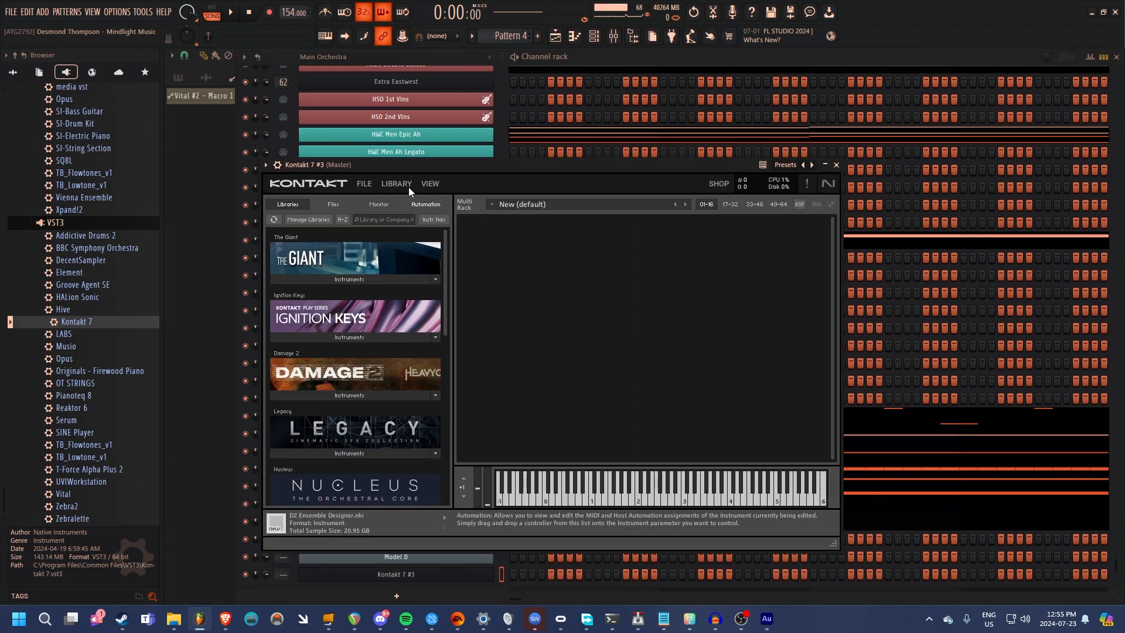
{"action": "left_click_drag", "start_coordinate": [399, 164], "coordinate": [431, 135]}
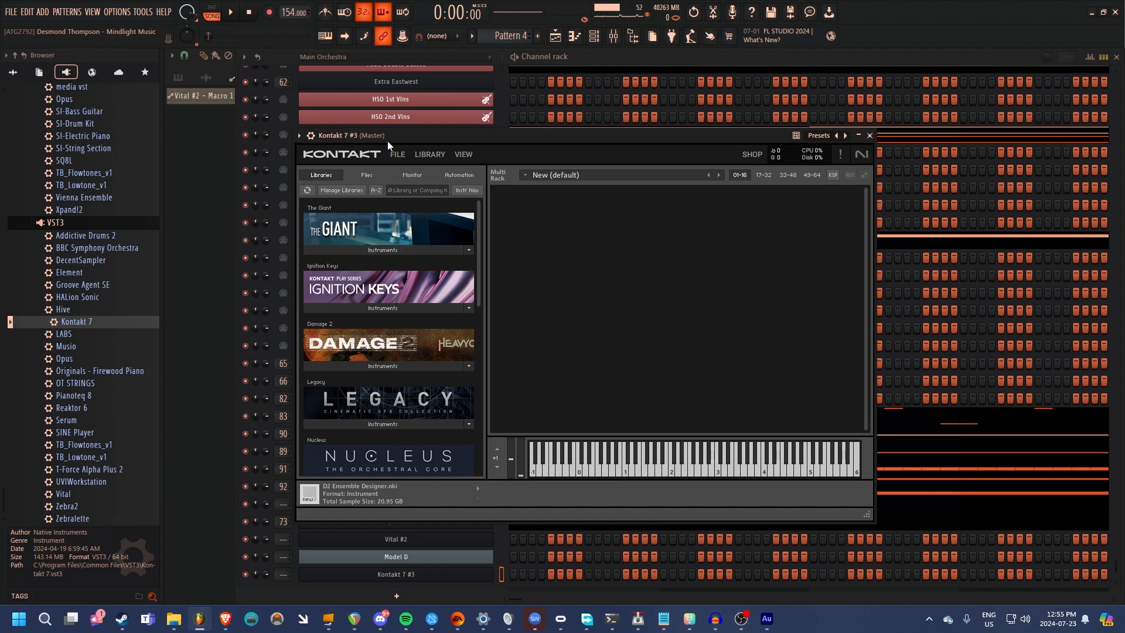
{"action": "mouse_move", "coordinate": [388, 141]}
{"action": "left_mouse_down"}
{"action": "mouse_move", "coordinate": [361, 168]}
{"action": "mouse_move", "coordinate": [384, 155]}
{"action": "mouse_move", "coordinate": [385, 136]}
{"action": "left_mouse_up"}
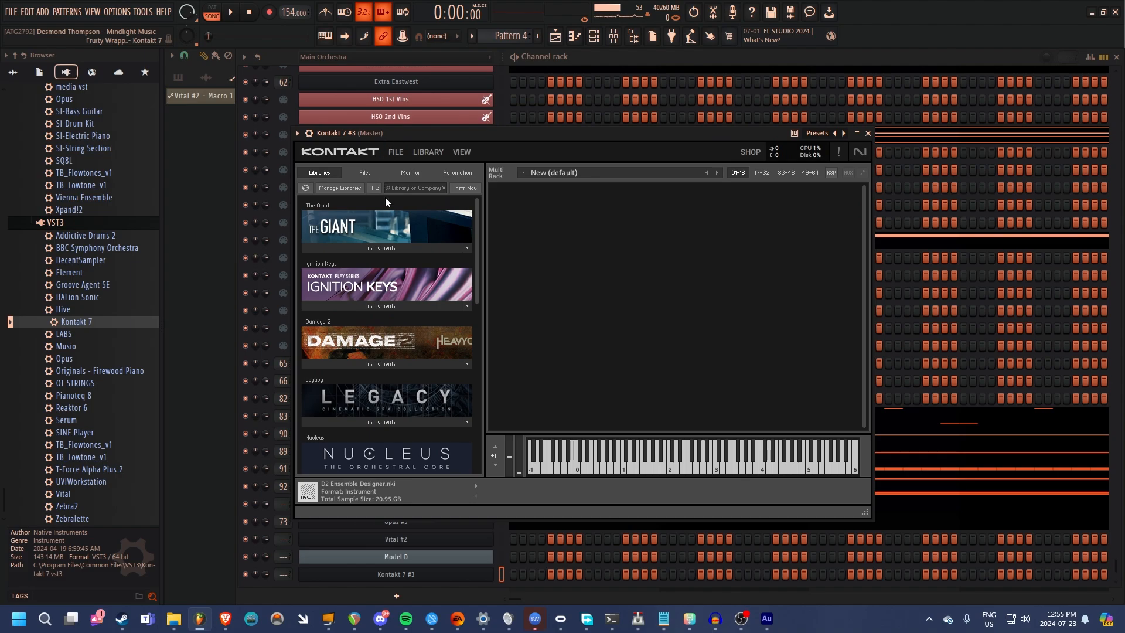
{"action": "left_click_drag", "start_coordinate": [477, 266], "coordinate": [484, 191]}
{"action": "left_click_drag", "start_coordinate": [408, 131], "coordinate": [411, 101]}
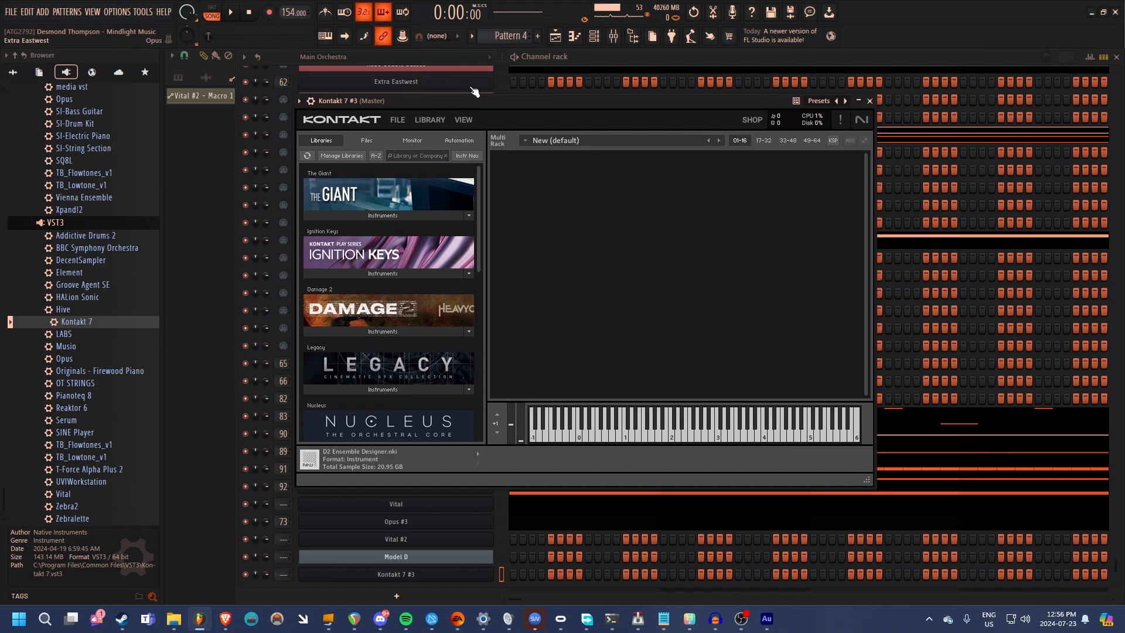
{"action": "left_click_drag", "start_coordinate": [485, 99], "coordinate": [486, 97]}
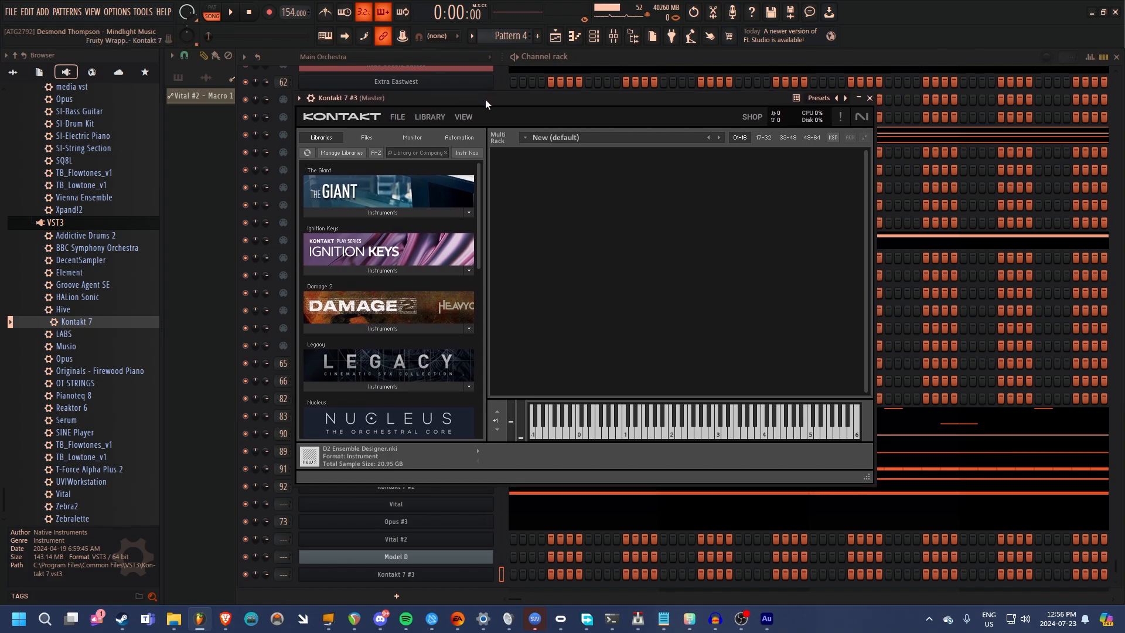
Load Nucleus LE - 03 Brass - Full Ens.nki from the Nucleus Lite Edition library into Kontakt's rack.
{"action": "scroll", "coordinate": [395, 374], "scroll_direction": "down", "scroll_amount": 10}
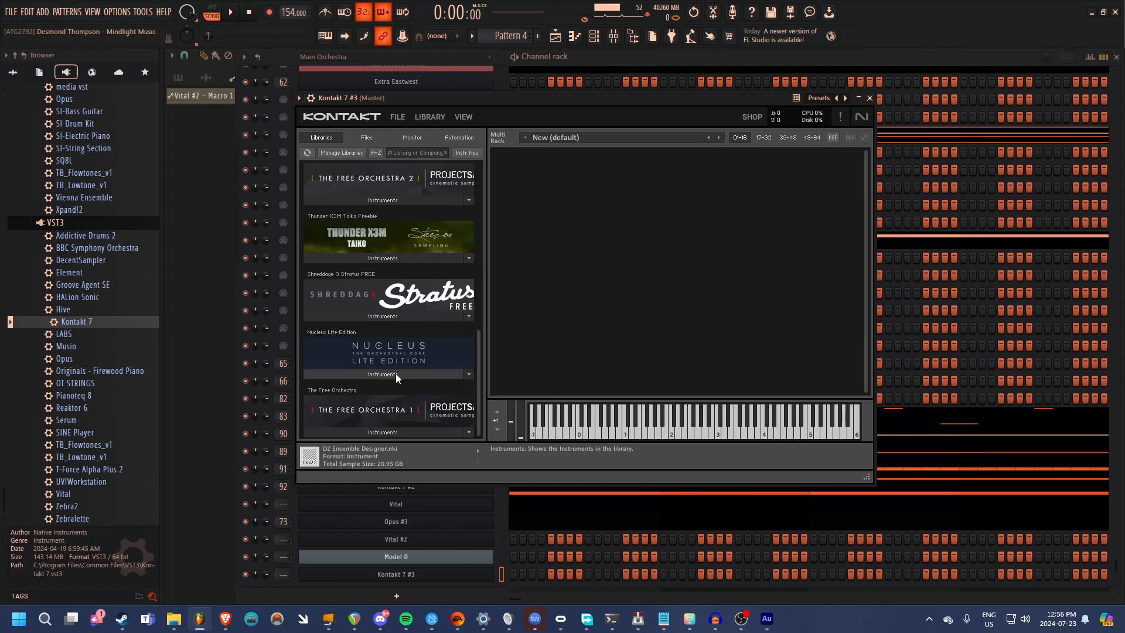
{"action": "left_click", "coordinate": [396, 374]}
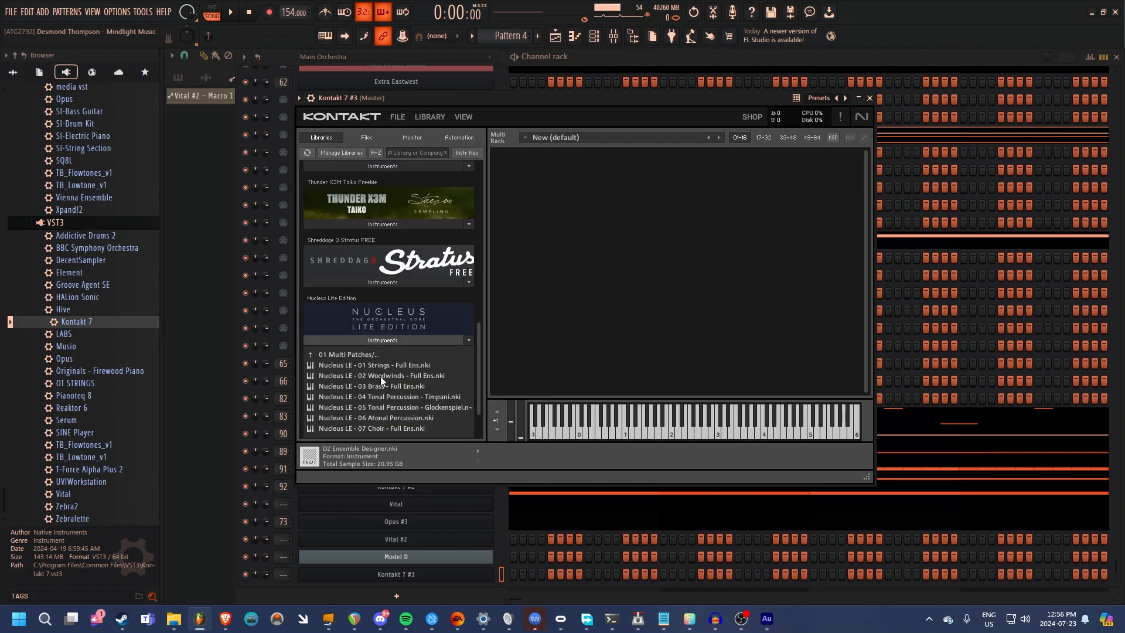
{"action": "scroll", "coordinate": [381, 377], "scroll_direction": "down", "scroll_amount": 1}
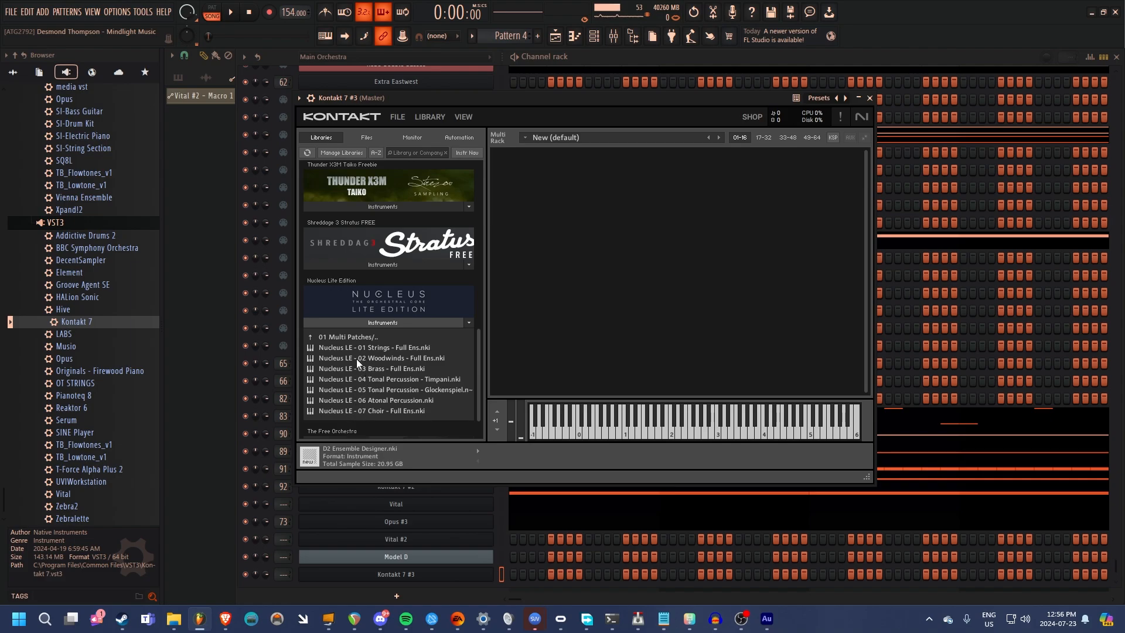
{"action": "left_click_drag", "start_coordinate": [359, 365], "coordinate": [602, 311]}
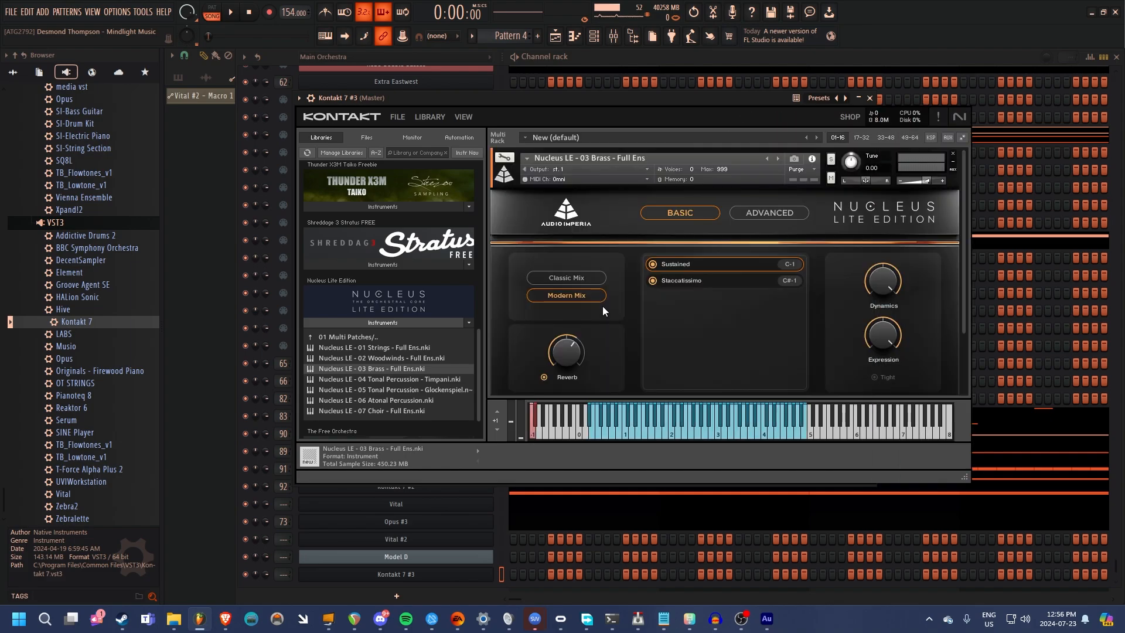
Audition the brass patch's Sustained and Staccatissimo articulations on Kontakt's keyboard.
{"action": "left_click", "coordinate": [697, 434]}
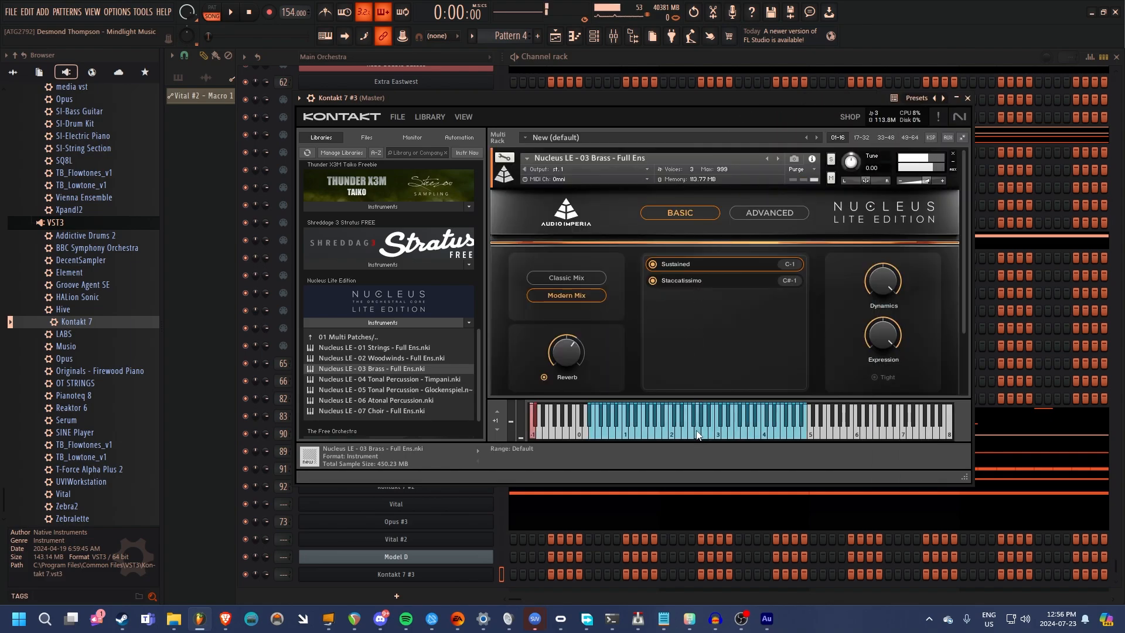
{"action": "left_click", "coordinate": [694, 280]}
{"action": "left_click", "coordinate": [698, 436]}
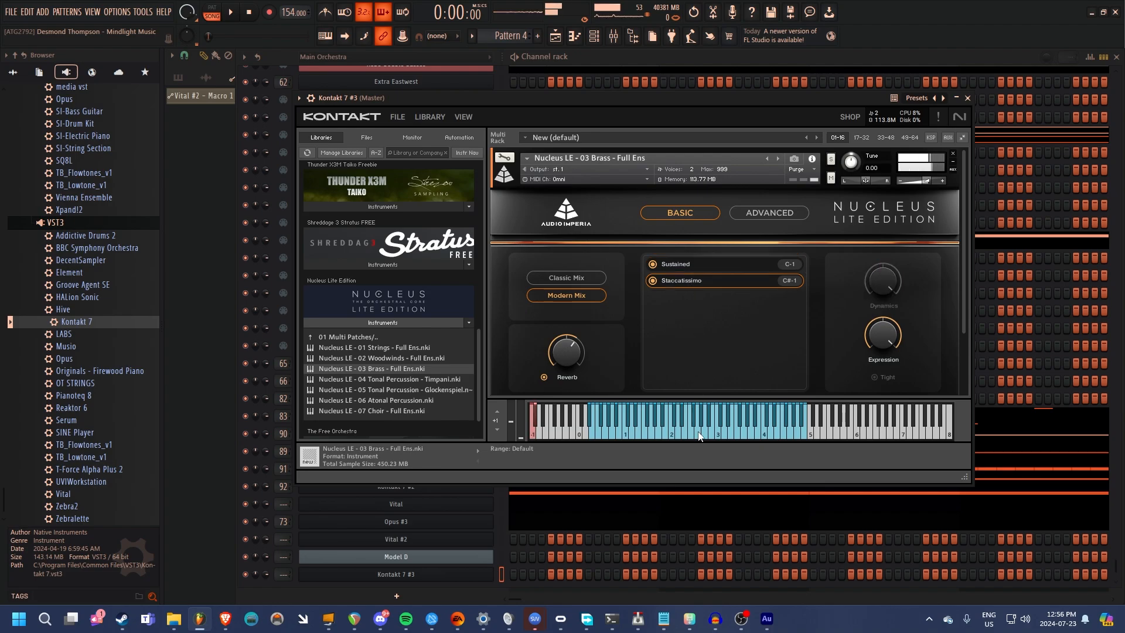
{"action": "left_click", "coordinate": [698, 437]}
Replace the brass patch with Nucleus LE - 01 Strings - Full Ens.nki and audition its Sustained (NV-V) and Spiccato articulations.
{"action": "left_click", "coordinate": [954, 156]}
{"action": "left_click", "coordinate": [387, 347]}
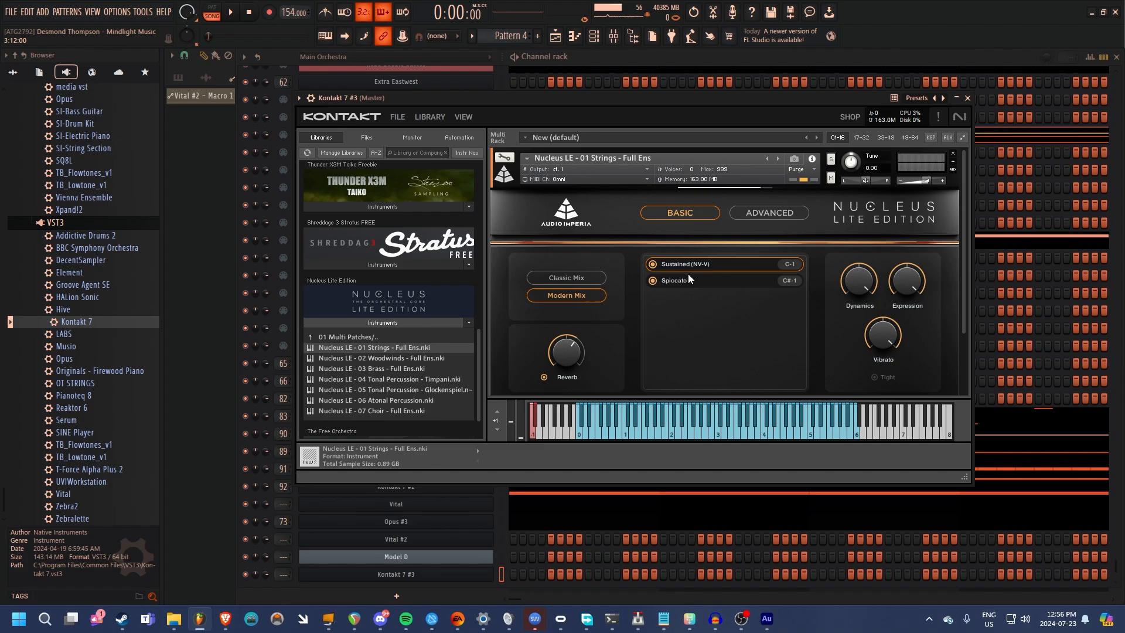
{"action": "left_click", "coordinate": [699, 435]}
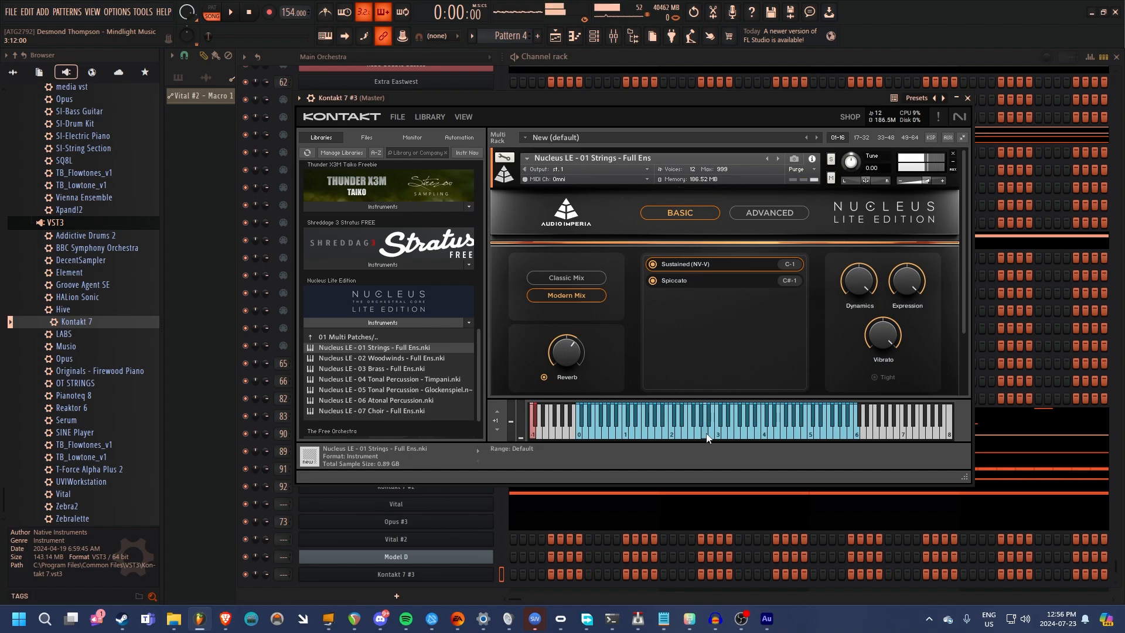
{"action": "left_click", "coordinate": [725, 436]}
{"action": "left_click", "coordinate": [684, 279]}
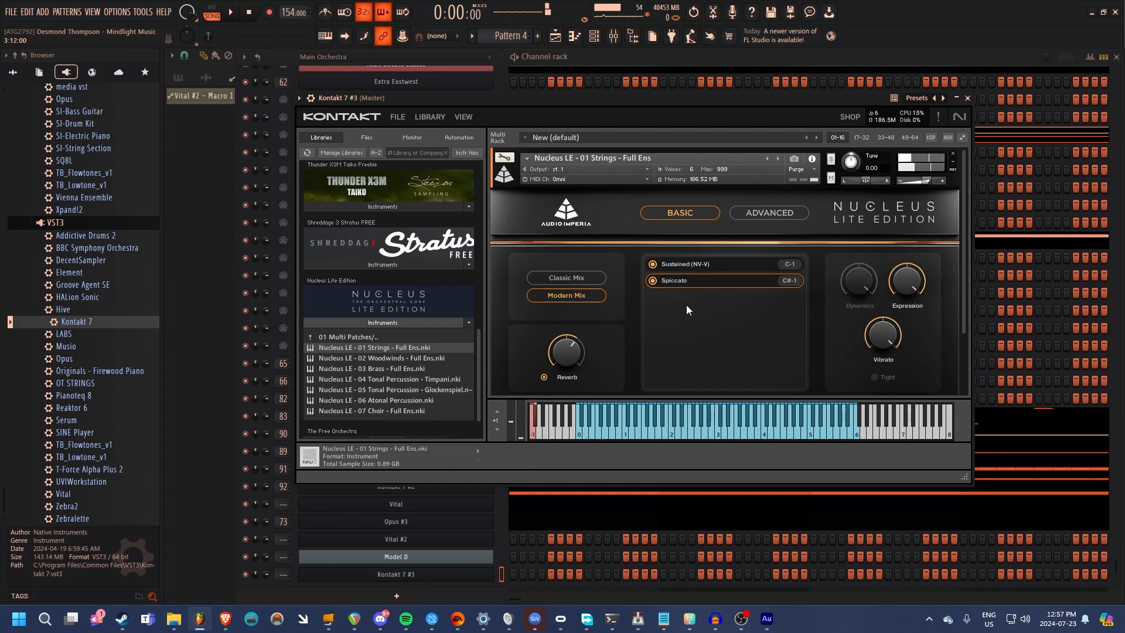
{"action": "left_click", "coordinate": [706, 434]}
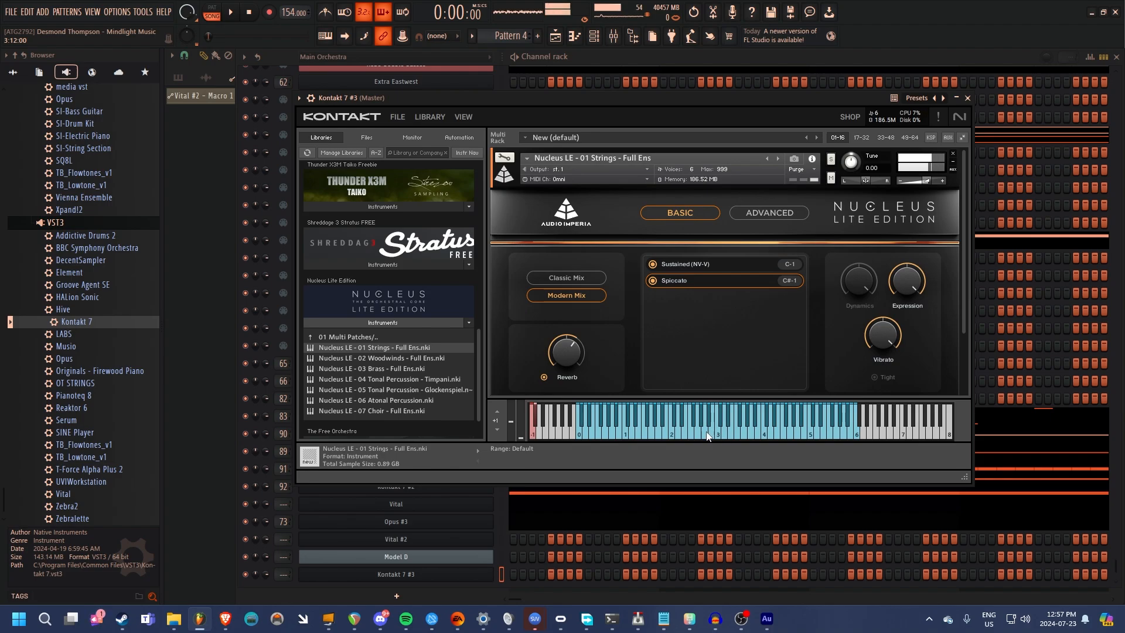
{"action": "left_click", "coordinate": [707, 435]}
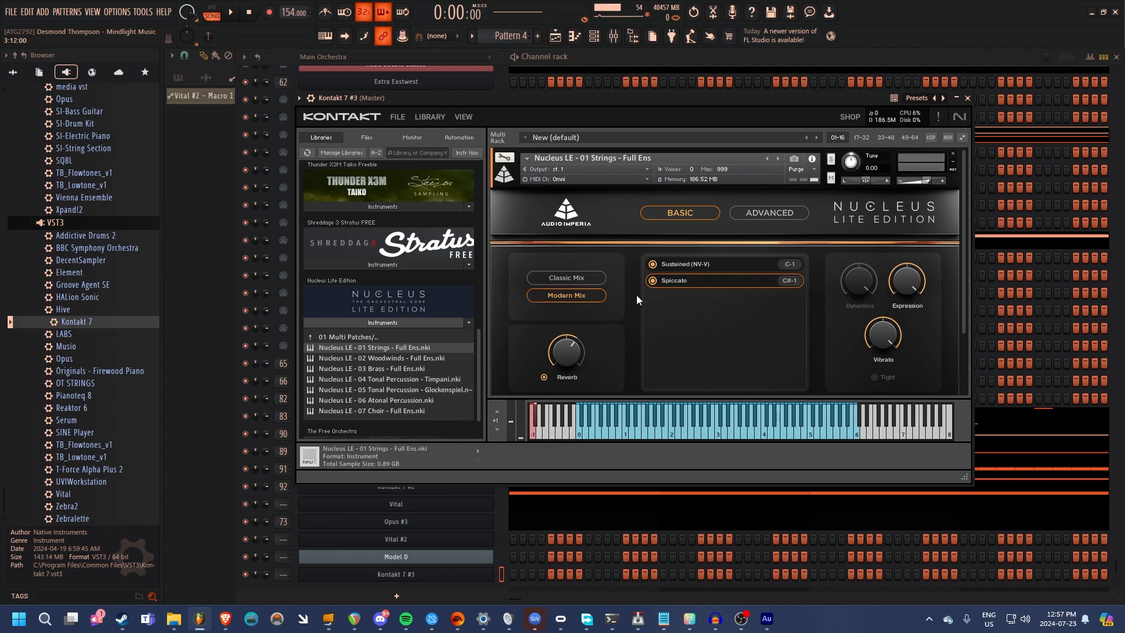
Compare the strings patch's Classic Mix and Modern Mix, leave Modern Mix active and show the Advanced page.
{"action": "left_click", "coordinate": [553, 281]}
{"action": "left_click", "coordinate": [554, 294]}
{"action": "left_click", "coordinate": [554, 278]}
{"action": "left_click", "coordinate": [556, 294]}
{"action": "left_click", "coordinate": [773, 213]}
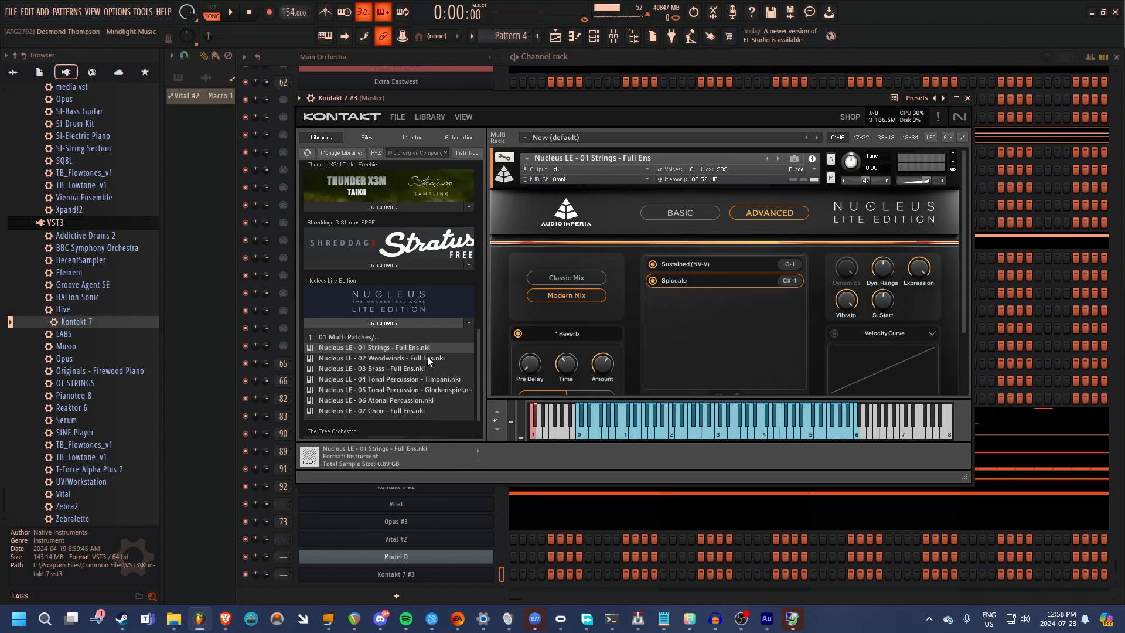
Browse the Nucleus Lite Edition folders, looking into 01 Strings under 02 Single Patches and returning to the section list.
{"action": "left_click", "coordinate": [343, 337]}
{"action": "left_click", "coordinate": [346, 348]}
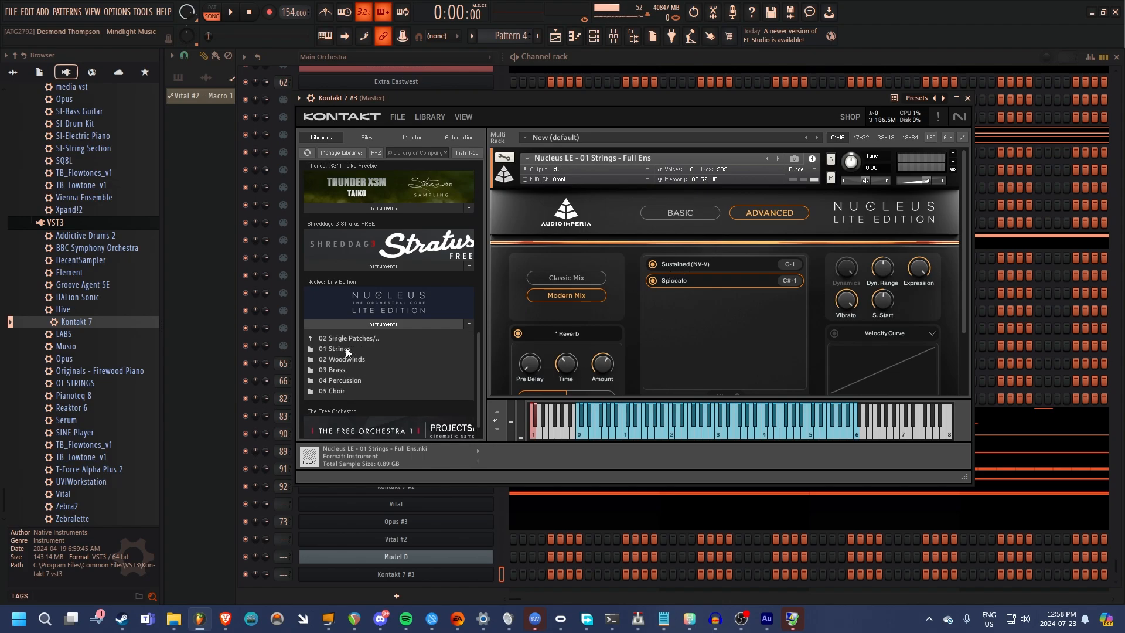
{"action": "double_click", "coordinate": [347, 349]}
{"action": "double_click", "coordinate": [358, 349]}
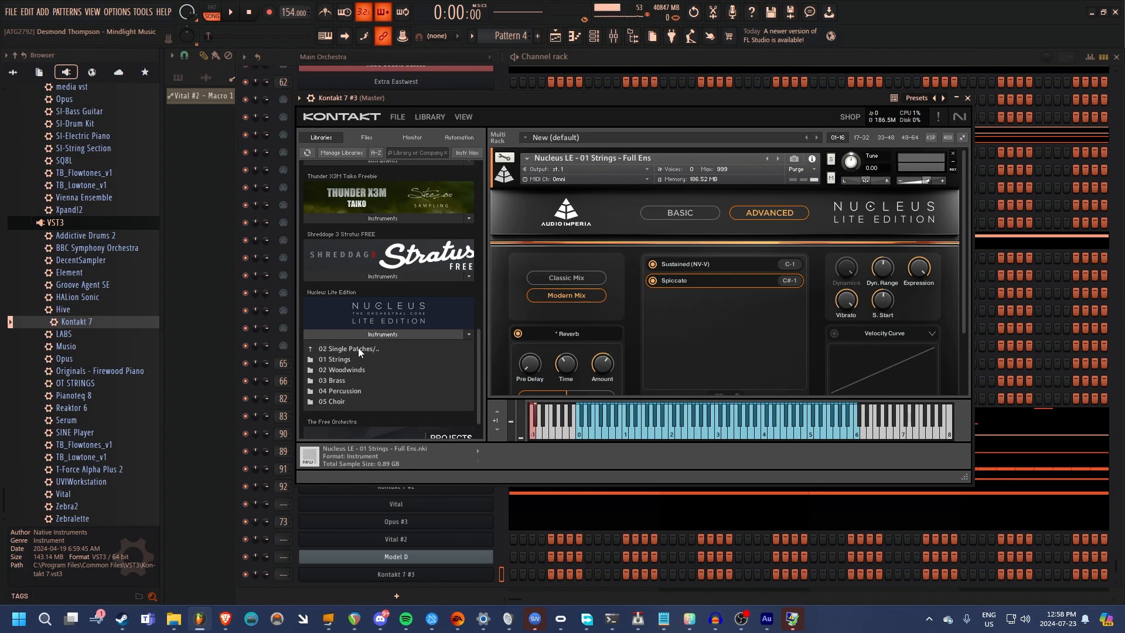
Look into Nucleus Lite Edition's 04 Sound Design folder, return to its folder list and remove the strings instrument from the rack.
{"action": "double_click", "coordinate": [357, 349]}
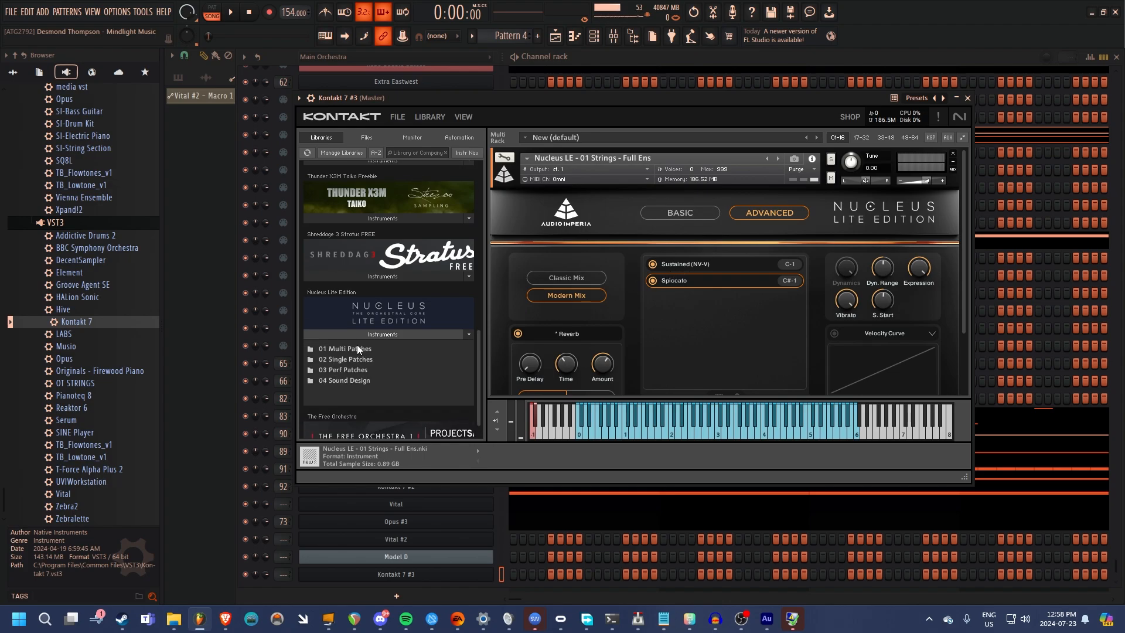
{"action": "double_click", "coordinate": [344, 380]}
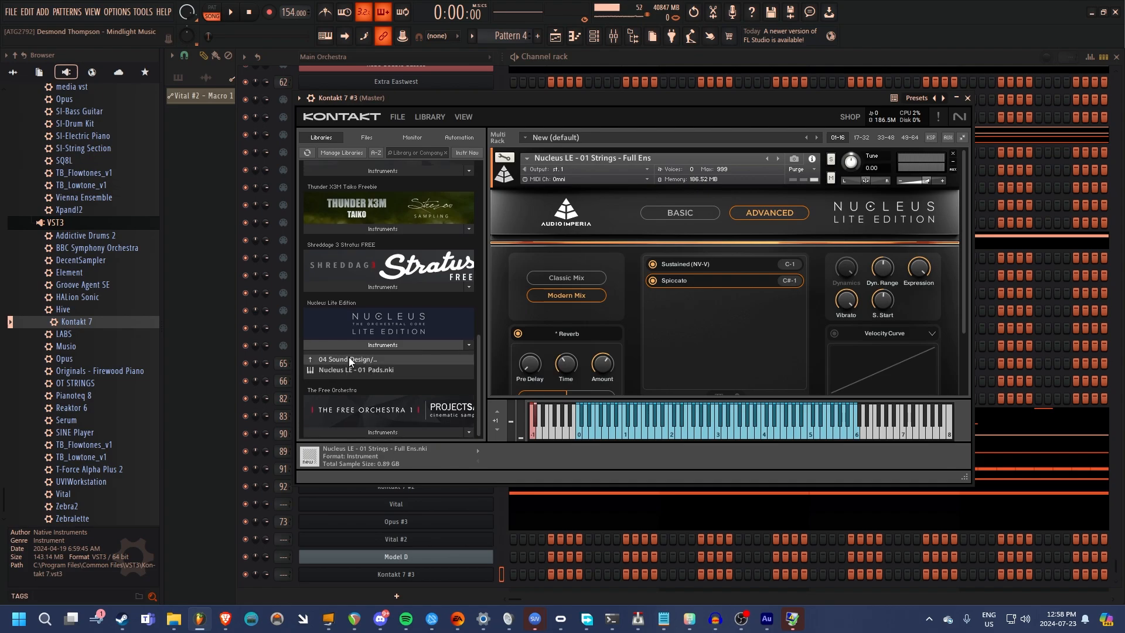
{"action": "double_click", "coordinate": [349, 359]}
{"action": "left_click", "coordinate": [953, 153]}
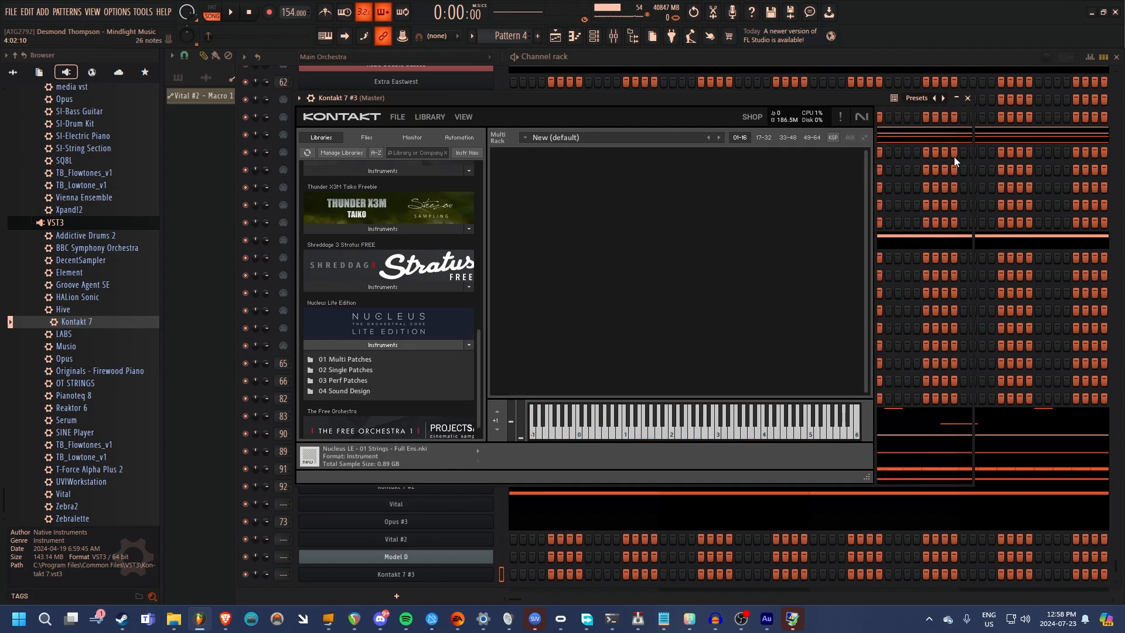
Examine the full Nucleus library's 01 Multi Patches folder, including 02 Strings, return to the library list and close Kontakt 7 #3.
{"action": "left_click", "coordinate": [353, 345]}
{"action": "scroll", "coordinate": [477, 336], "scroll_direction": "up", "scroll_amount": 5}
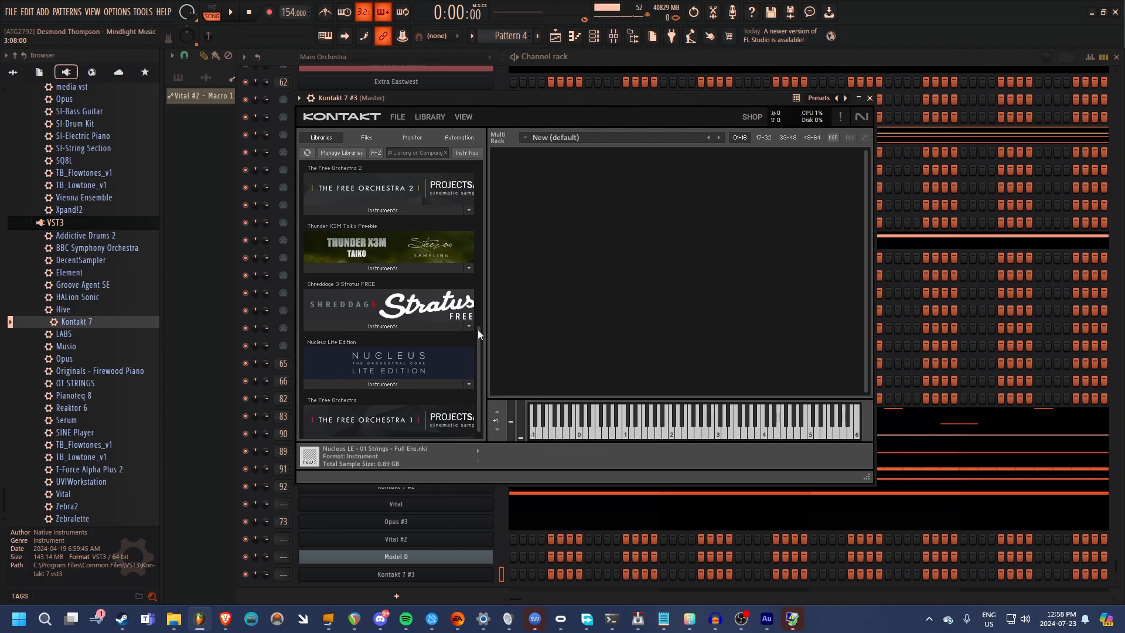
{"action": "left_click", "coordinate": [414, 281]}
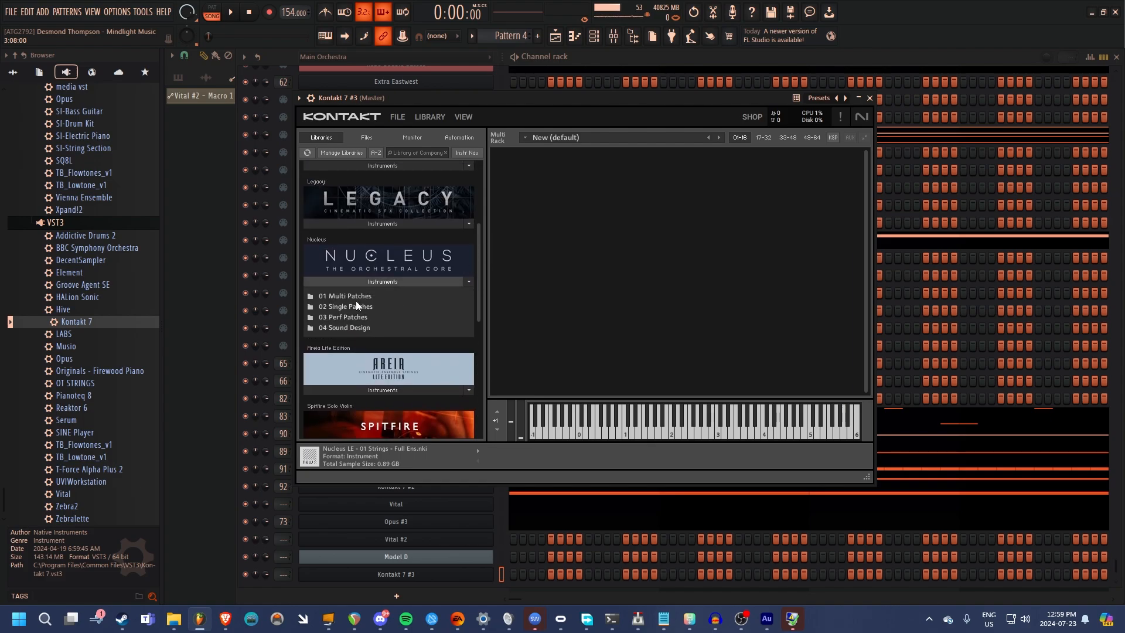
{"action": "left_click", "coordinate": [362, 306]}
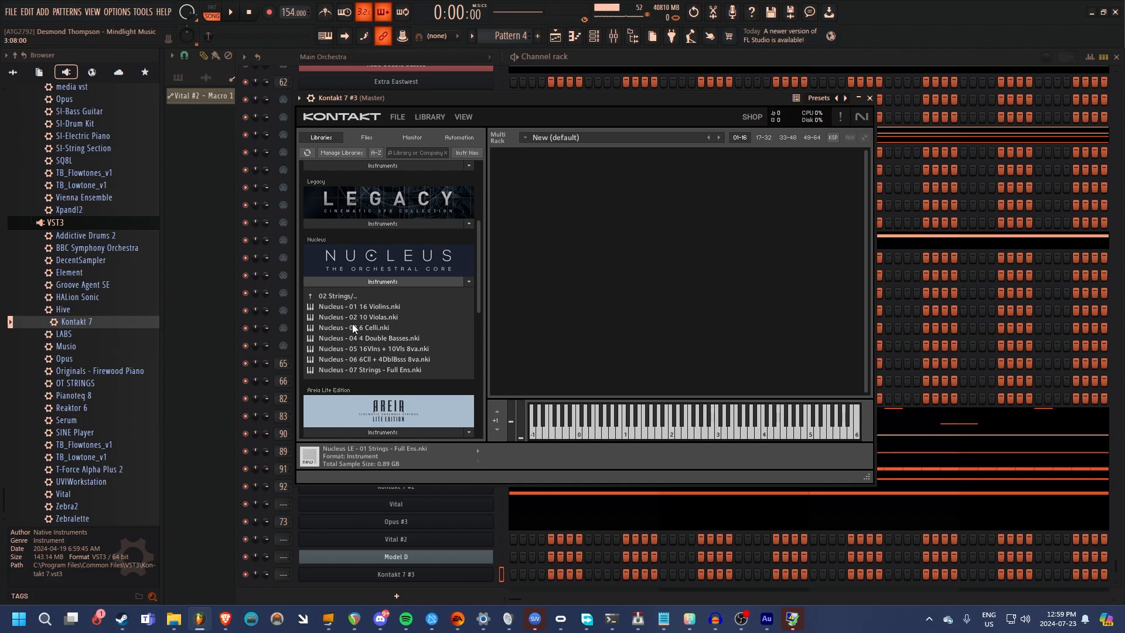
{"action": "left_click", "coordinate": [333, 294]}
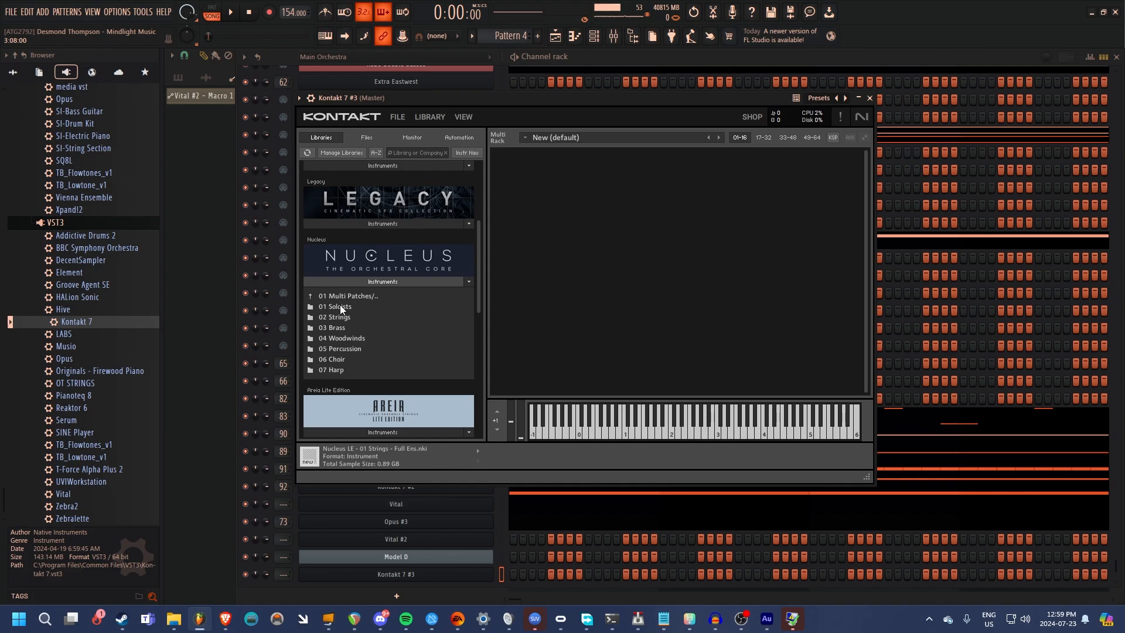
{"action": "left_click", "coordinate": [338, 296]}
{"action": "left_click", "coordinate": [468, 282]}
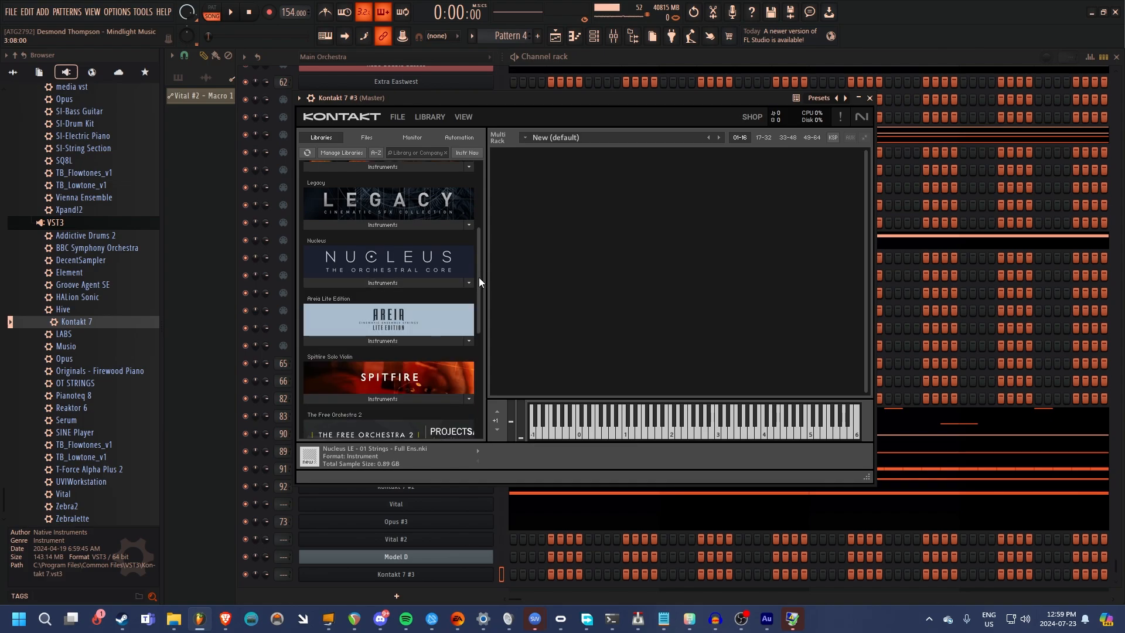
{"action": "left_click_drag", "start_coordinate": [479, 277], "coordinate": [485, 189]}
{"action": "left_click", "coordinate": [870, 98]}
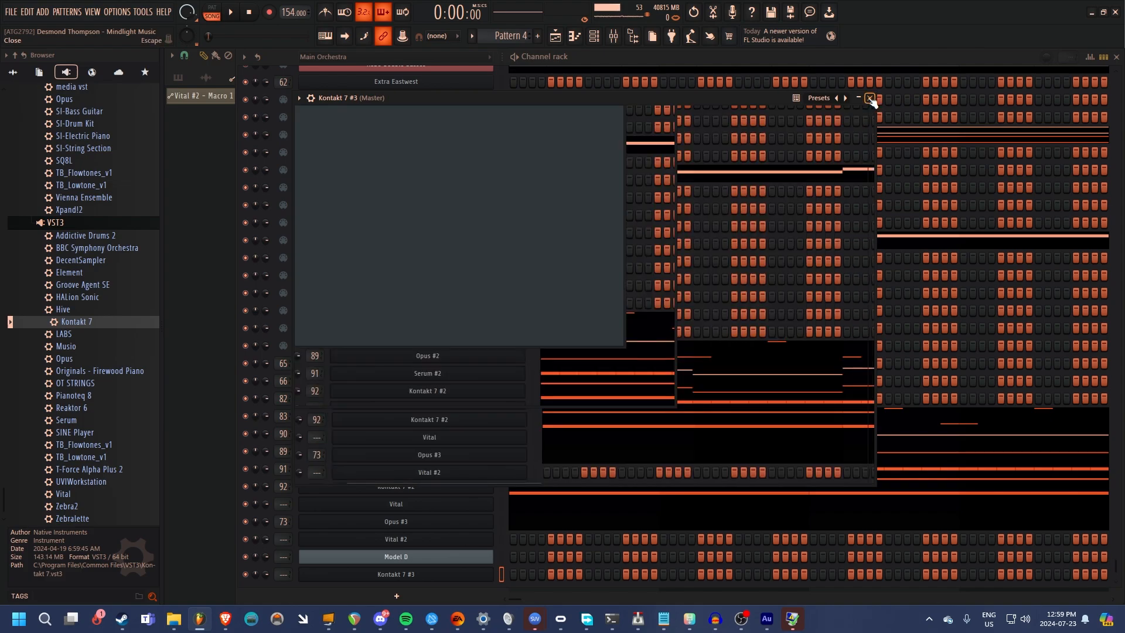
Open the Eastwest Hollywood Orchestra channel, examine the installed Opus libraries including EW Hollywood Strings 2, and close the plugin window.
{"action": "scroll", "coordinate": [507, 161], "scroll_direction": "up", "scroll_amount": 6}
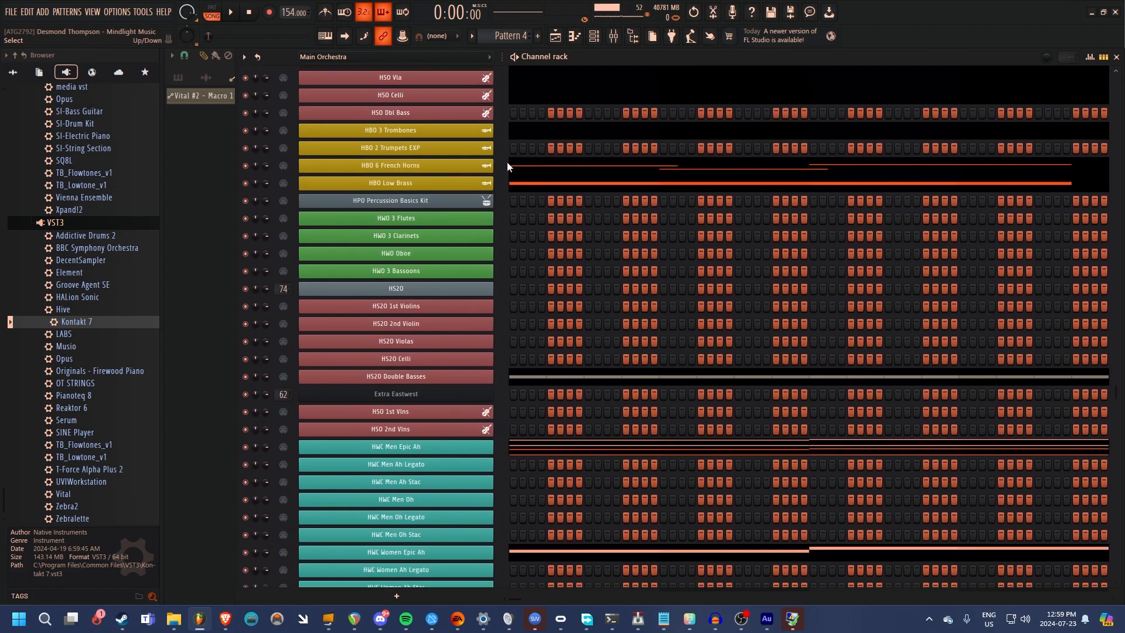
{"action": "scroll", "coordinate": [425, 399], "scroll_direction": "up", "scroll_amount": 6}
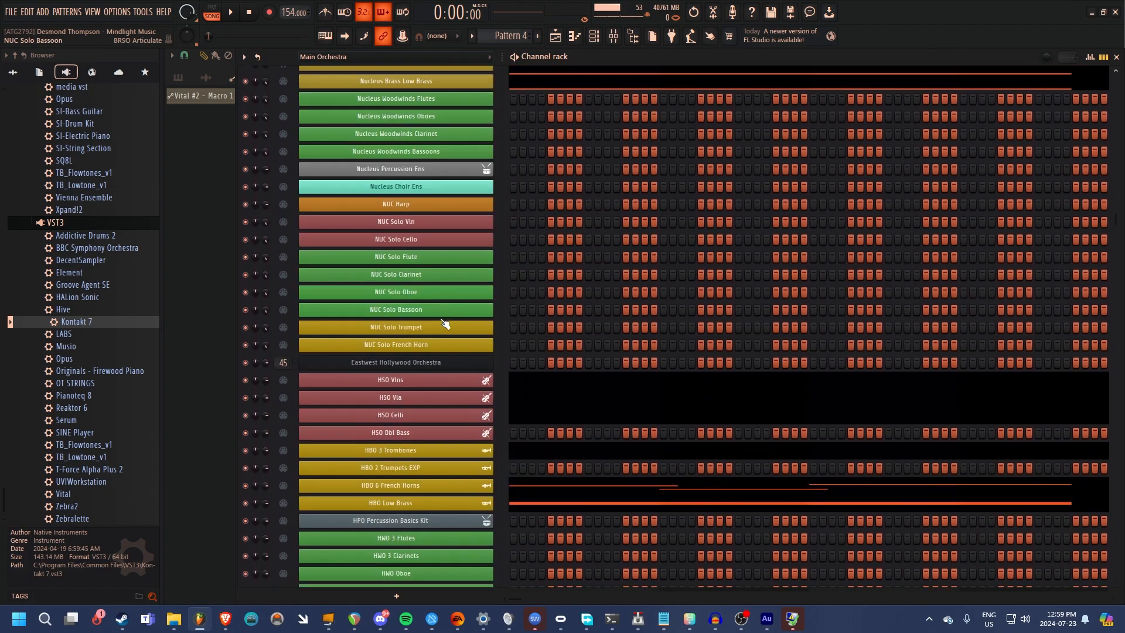
{"action": "left_click", "coordinate": [431, 363]}
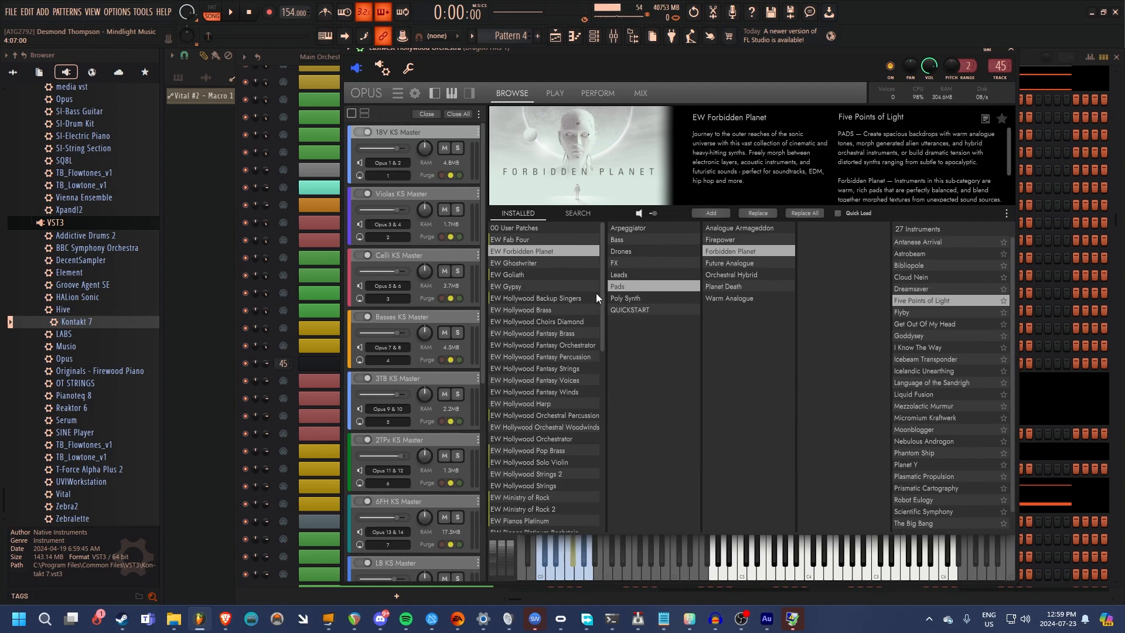
{"action": "left_click_drag", "start_coordinate": [603, 308], "coordinate": [603, 317]}
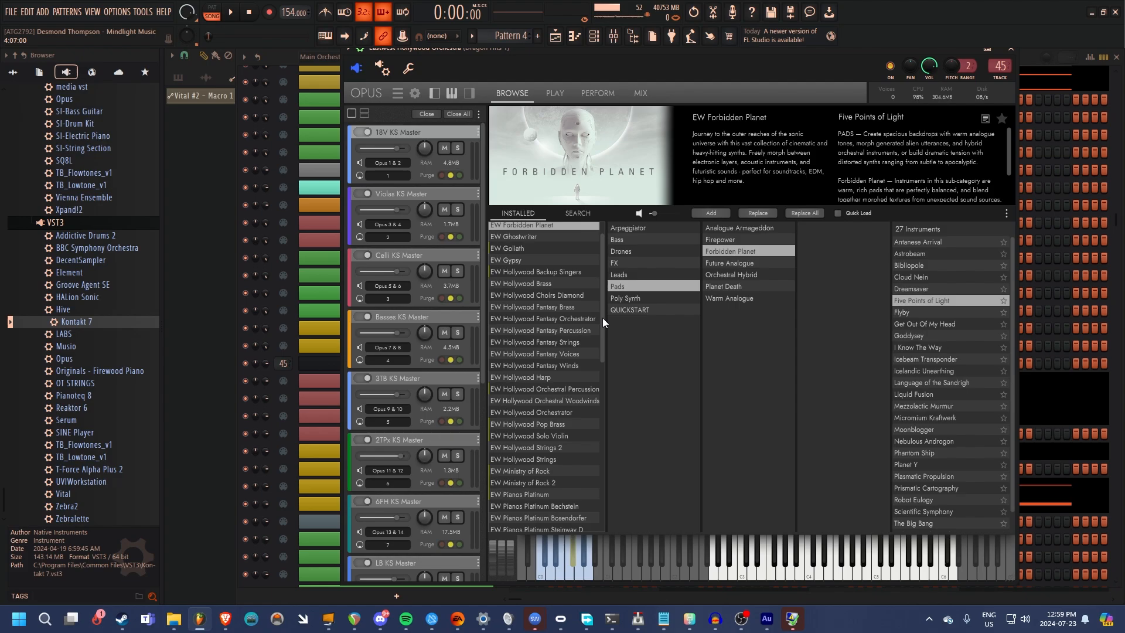
{"action": "left_click", "coordinate": [548, 367]}
{"action": "scroll", "coordinate": [534, 320], "scroll_direction": "down", "scroll_amount": 3}
{"action": "left_click", "coordinate": [534, 318]}
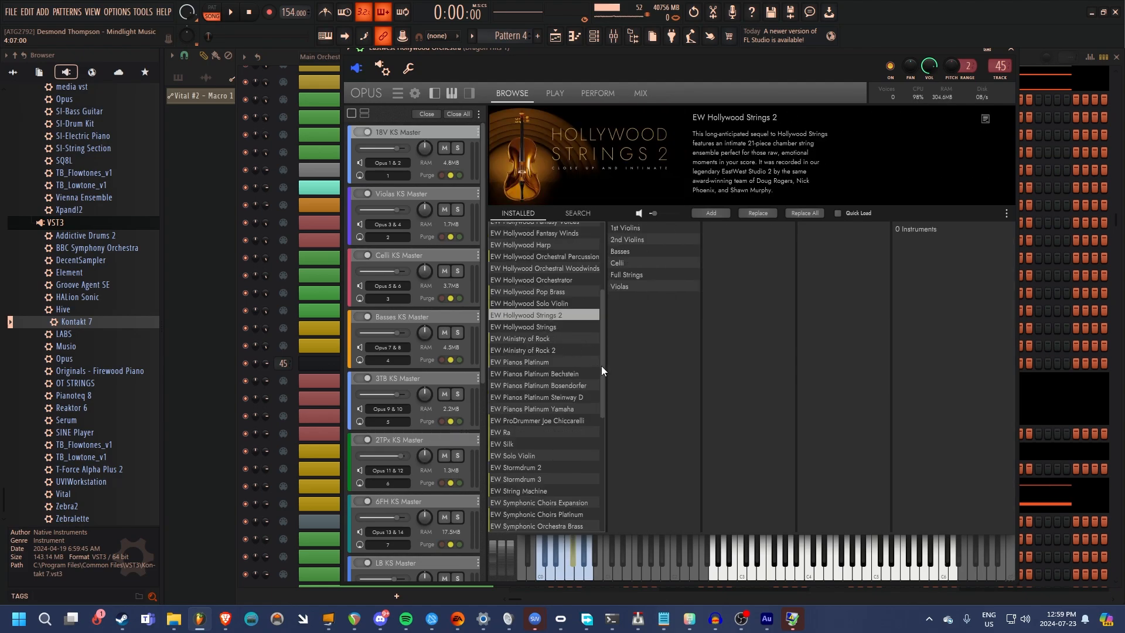
{"action": "scroll", "coordinate": [603, 366], "scroll_direction": "down", "scroll_amount": 1}
{"action": "scroll", "coordinate": [573, 367], "scroll_direction": "up", "scroll_amount": 6}
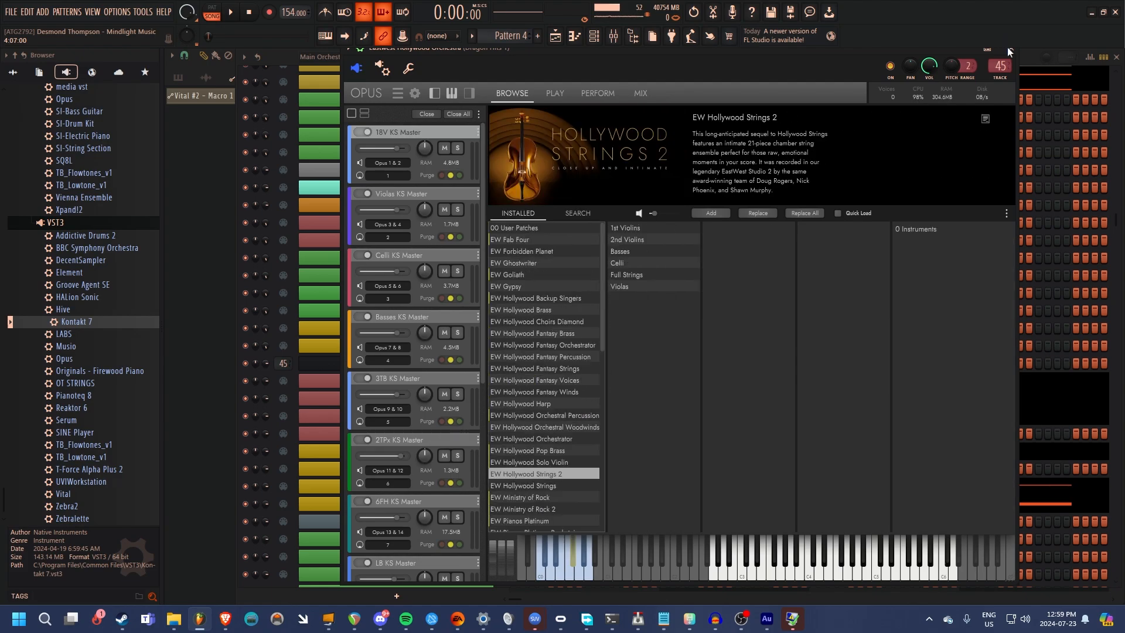
{"action": "left_click", "coordinate": [1007, 47]}
Add the BRSO Articulate generator to the channel rack directly below Areia Lite Full Ens.
{"action": "scroll", "coordinate": [497, 155], "scroll_direction": "up", "scroll_amount": 4}
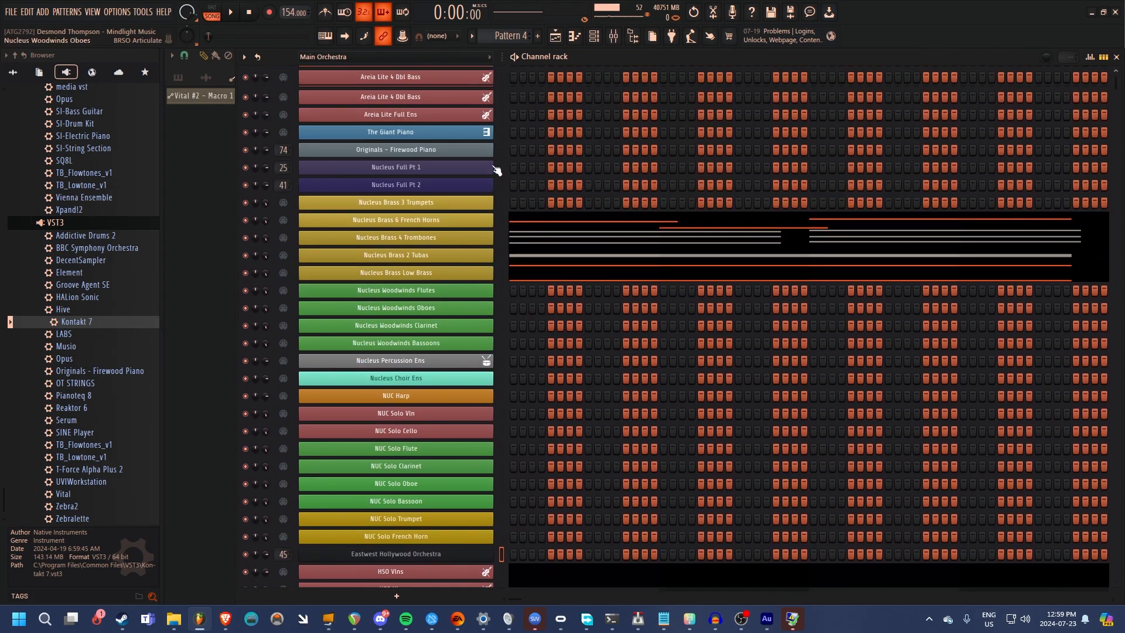
{"action": "scroll", "coordinate": [497, 170], "scroll_direction": "up", "scroll_amount": 4}
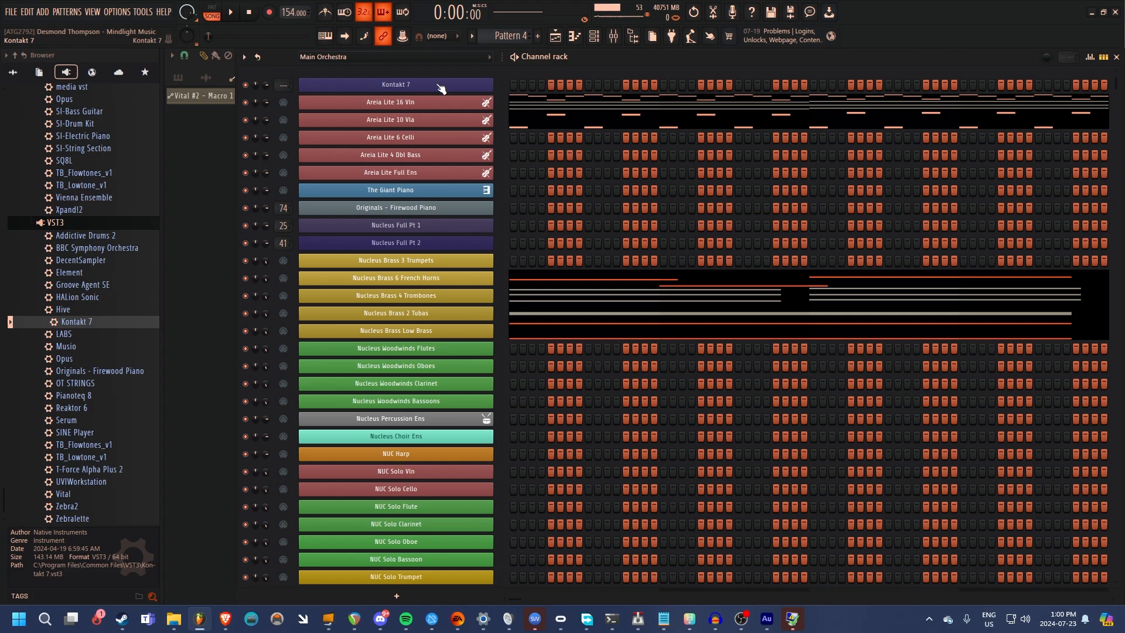
{"action": "scroll", "coordinate": [90, 375], "scroll_direction": "up", "scroll_amount": 4}
{"action": "scroll", "coordinate": [94, 369], "scroll_direction": "up", "scroll_amount": 10}
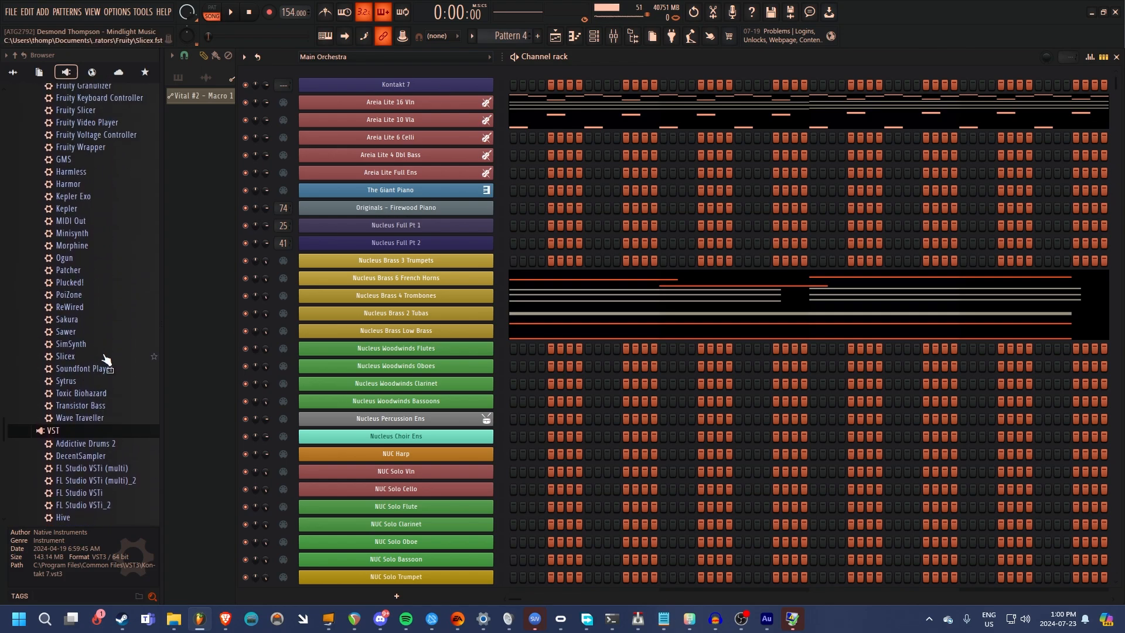
{"action": "scroll", "coordinate": [112, 359], "scroll_direction": "up", "scroll_amount": 6}
{"action": "left_click_drag", "start_coordinate": [85, 196], "coordinate": [404, 187]}
{"action": "left_click_drag", "start_coordinate": [491, 220], "coordinate": [558, 228]}
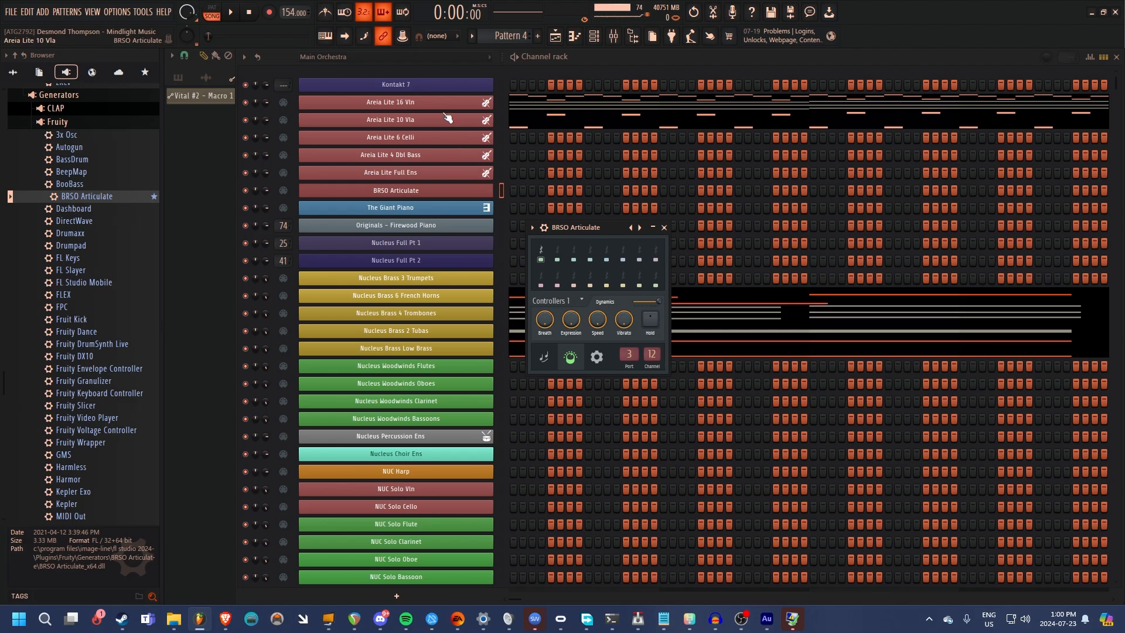
Open the first Kontakt 7 channel and highlight Areia LE - 01 16 Violins.nki in Areia Lite Edition's 01 Multi Patches folder.
{"action": "left_click", "coordinate": [410, 85]}
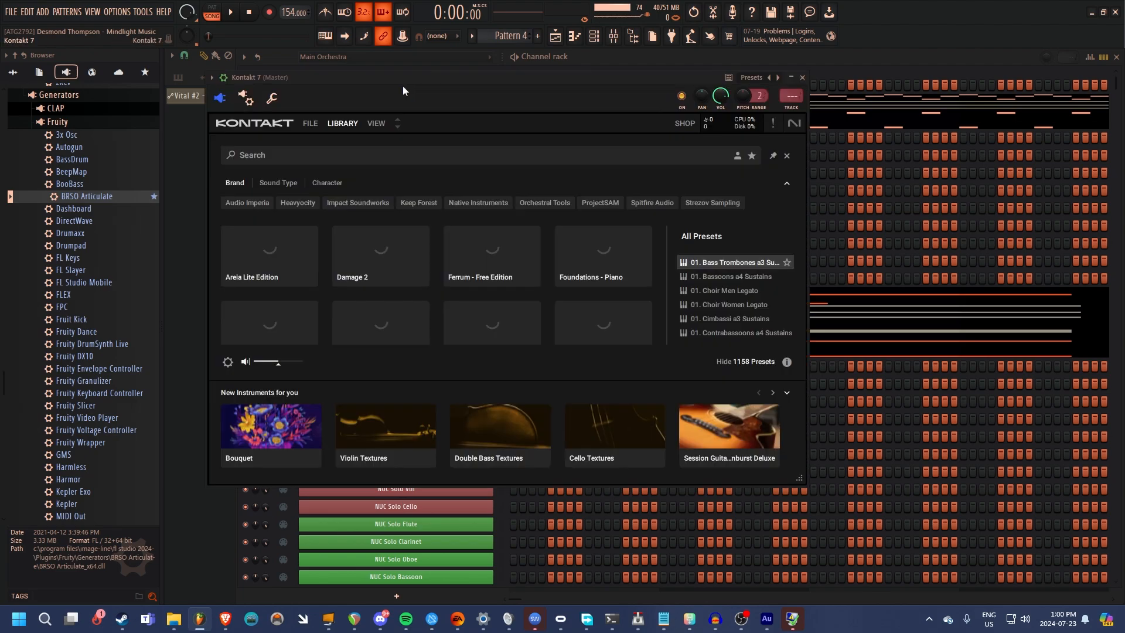
{"action": "left_click_drag", "start_coordinate": [783, 200], "coordinate": [445, 182]}
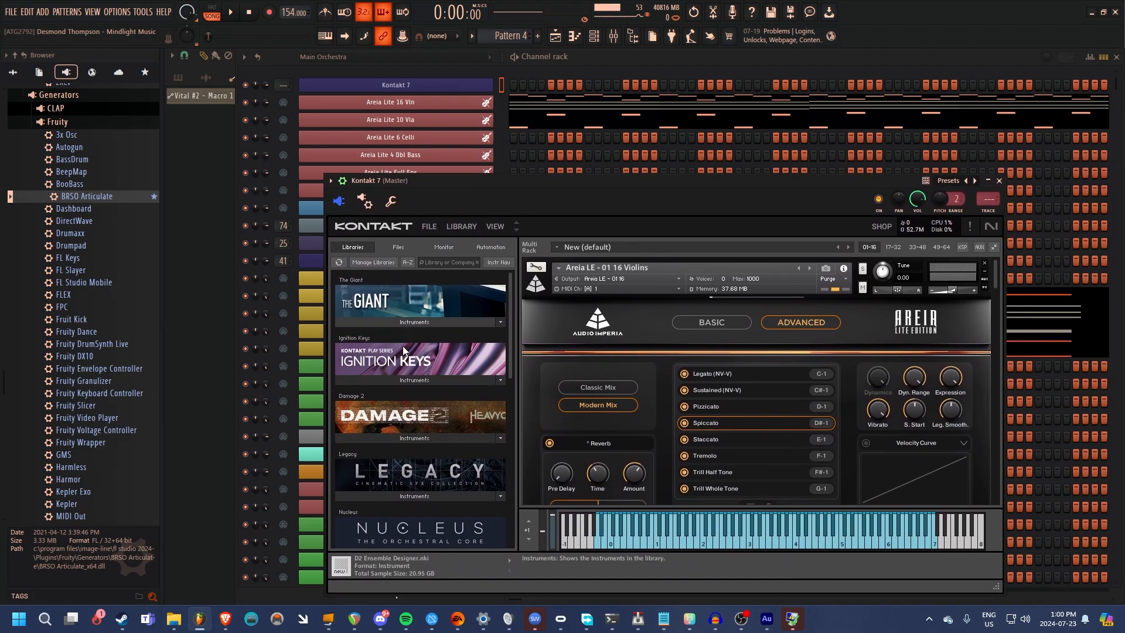
{"action": "scroll", "coordinate": [439, 396], "scroll_direction": "down", "scroll_amount": 4}
{"action": "left_click", "coordinate": [430, 438]}
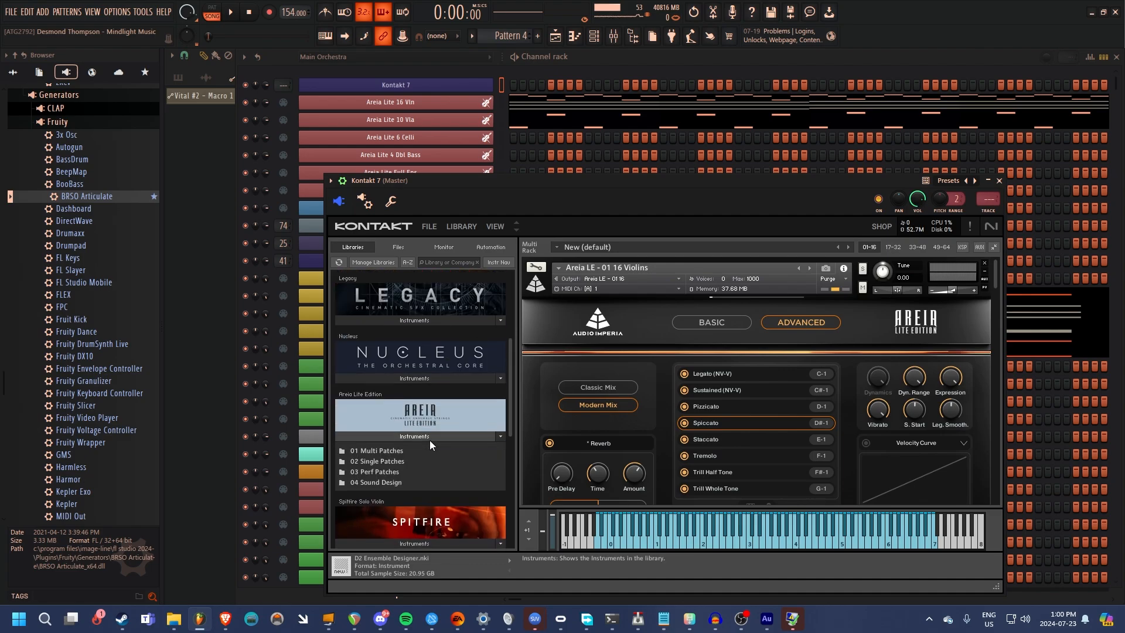
{"action": "left_click", "coordinate": [364, 451]}
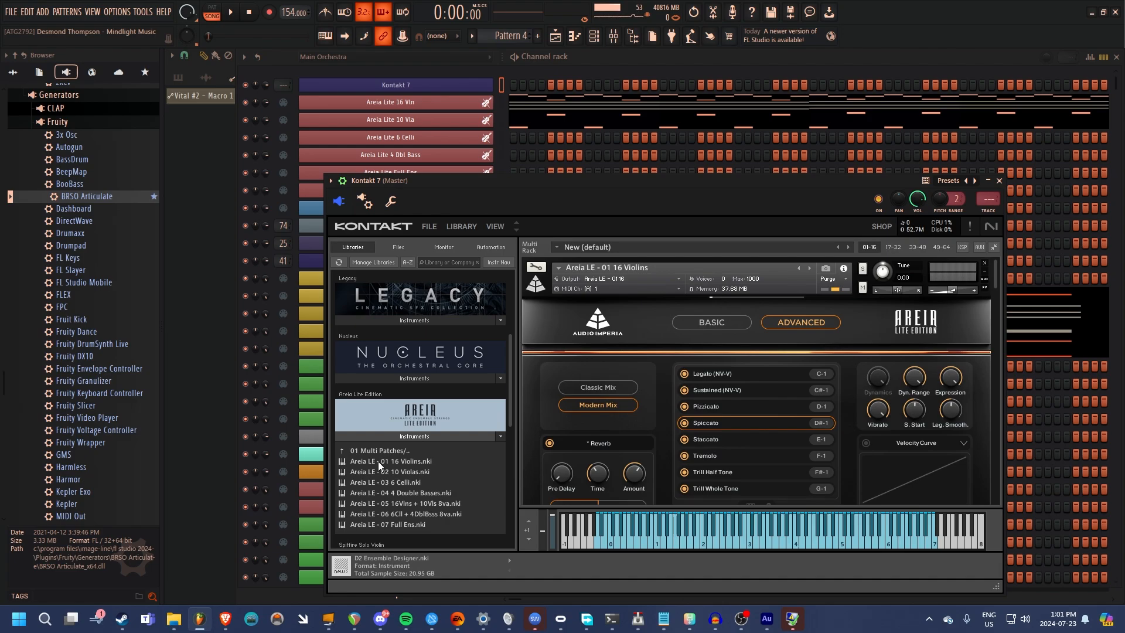
{"action": "left_click_drag", "start_coordinate": [378, 462], "coordinate": [418, 463]}
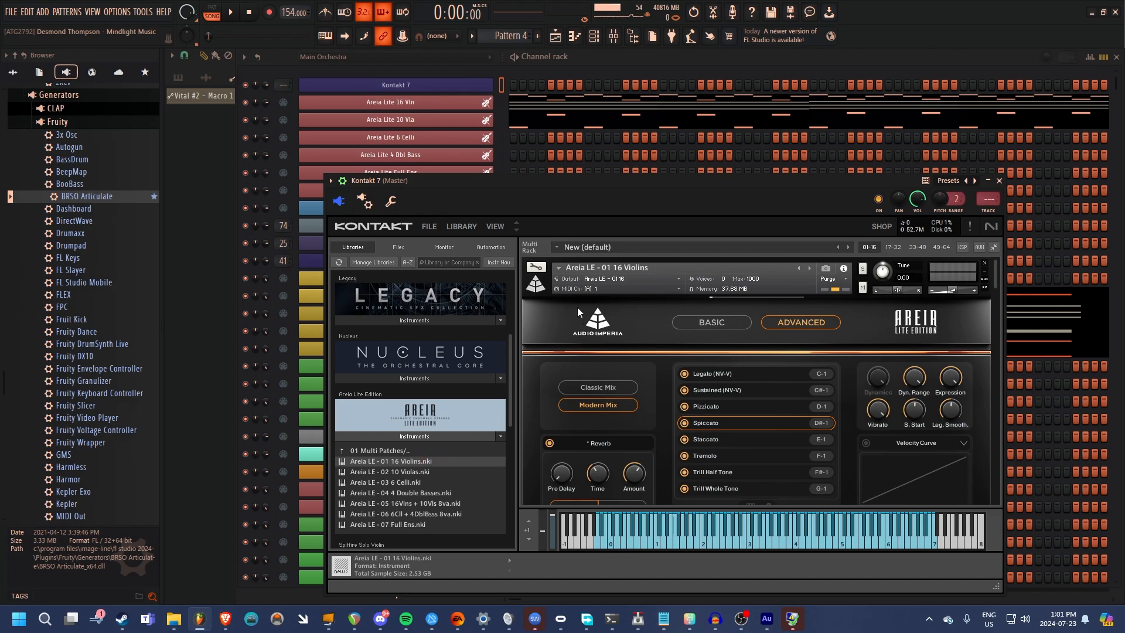
Assign the Areia LE - 01 16 Violins instrument to MIDI channel 1 on Port A.
{"action": "left_click", "coordinate": [603, 289]}
{"action": "left_click", "coordinate": [603, 302]}
{"action": "left_click", "coordinate": [613, 289]}
{"action": "mouse_move", "coordinate": [668, 314]}
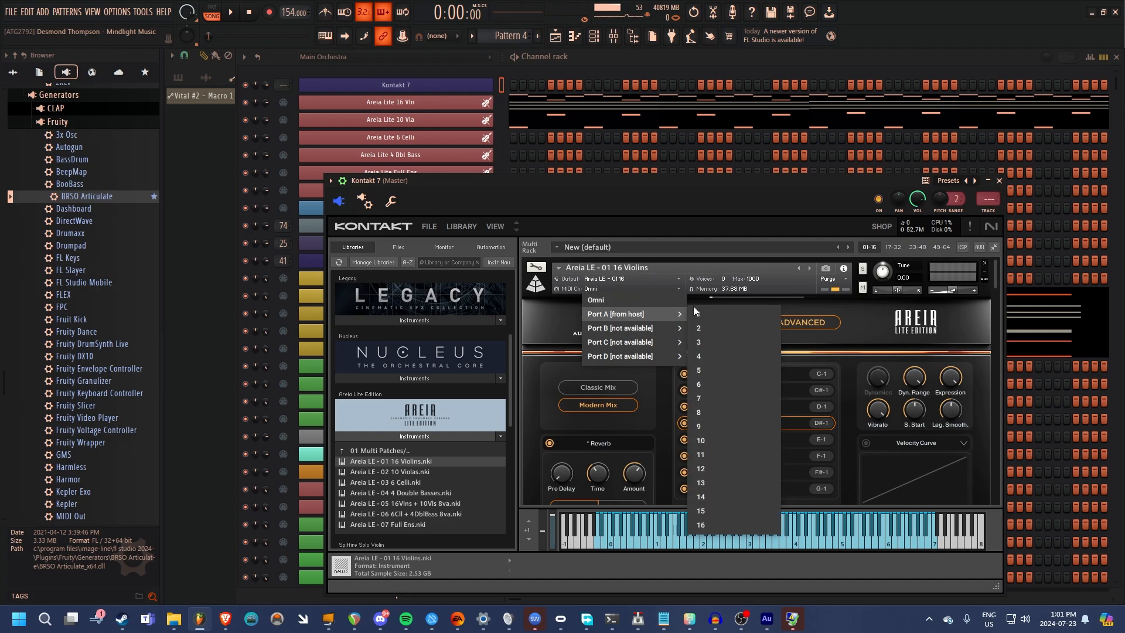
{"action": "left_click", "coordinate": [712, 310]}
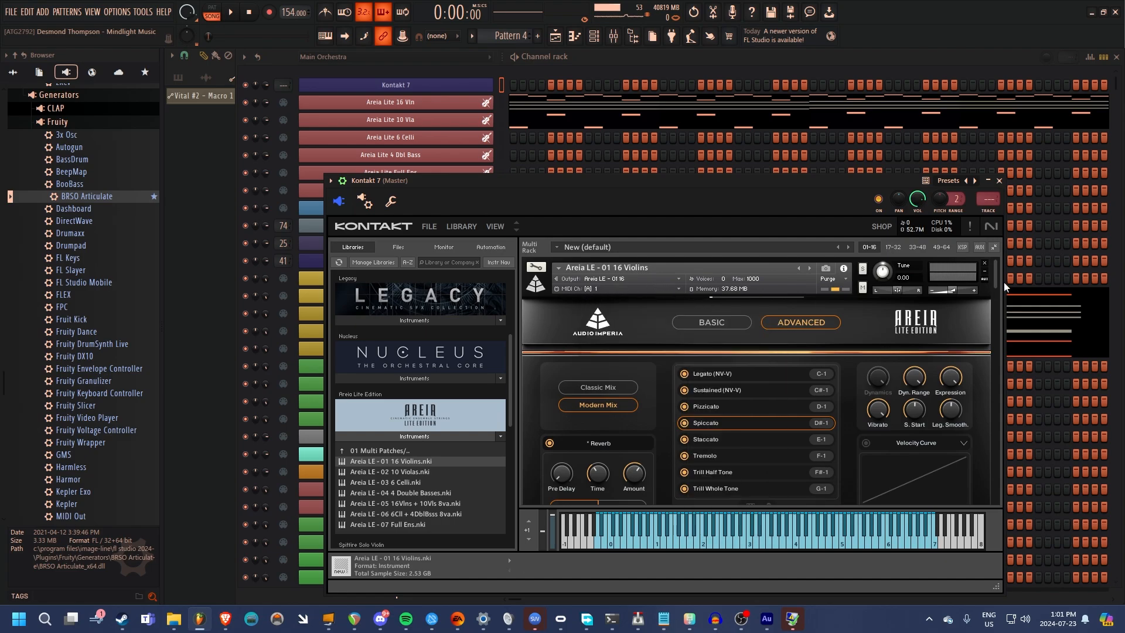
{"action": "left_click_drag", "start_coordinate": [997, 282], "coordinate": [996, 318]}
Examine the MIDI input port in Kontakt 7's wrapper settings and return to the instrument view.
{"action": "left_click", "coordinate": [365, 202]}
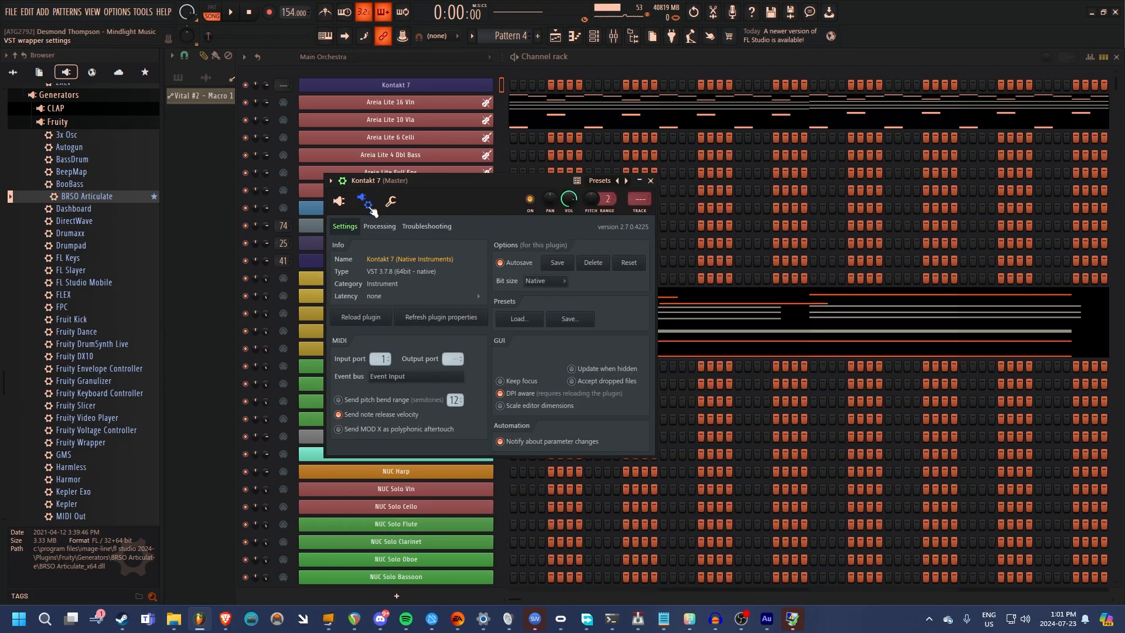
{"action": "scroll", "coordinate": [381, 359], "scroll_direction": "up", "scroll_amount": 1}
{"action": "left_click", "coordinate": [339, 201]}
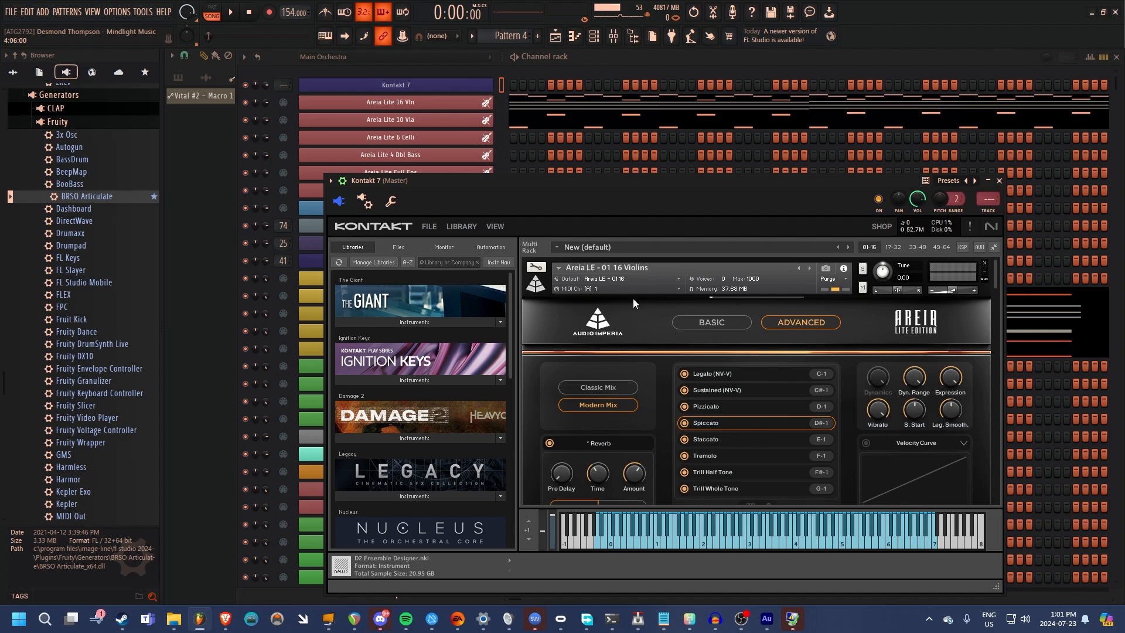
{"action": "left_click", "coordinate": [368, 201]}
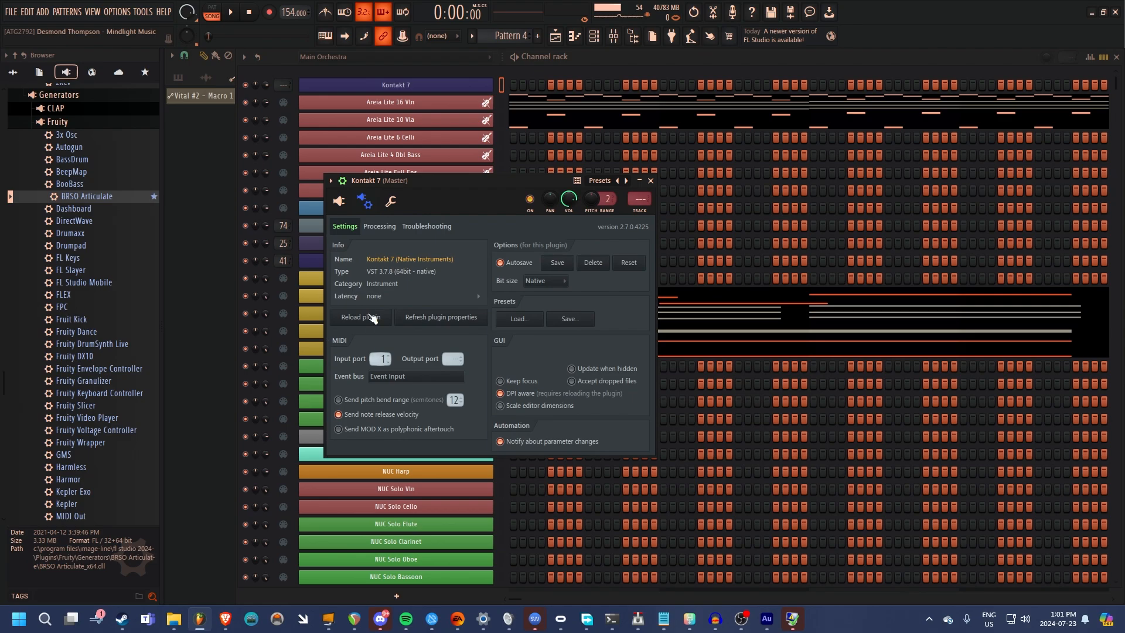
{"action": "left_click", "coordinate": [341, 204]}
Close Kontakt 7, set BRSO Articulate to port 1 and channel 4, and open its piano roll.
{"action": "left_click", "coordinate": [332, 85]}
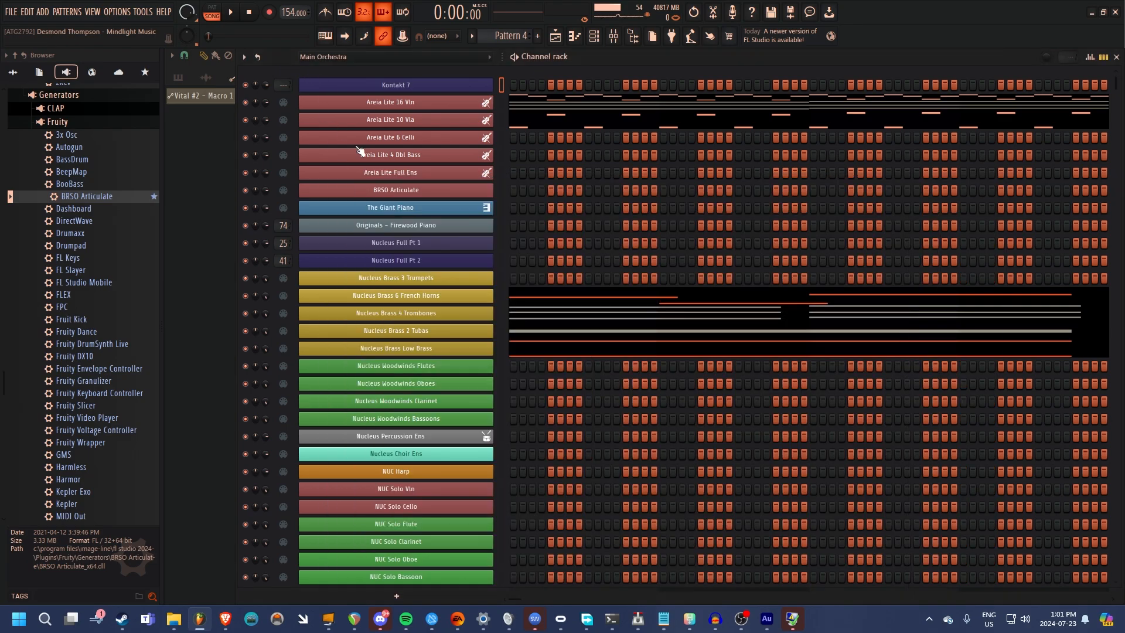
{"action": "left_click", "coordinate": [404, 193]}
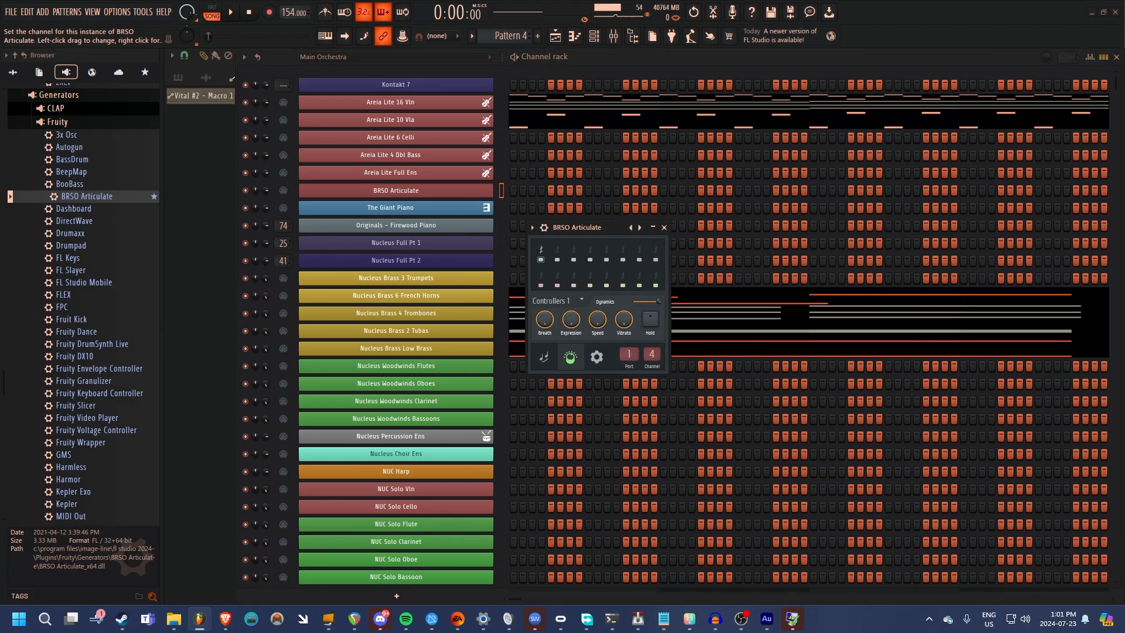
{"action": "right_click", "coordinate": [458, 191]}
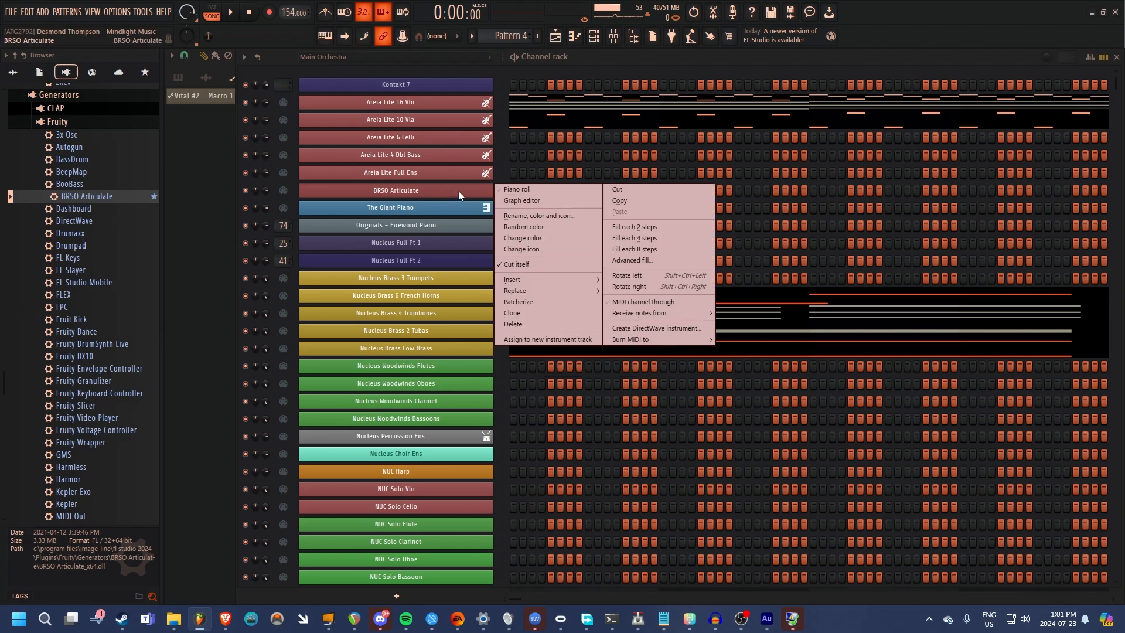
{"action": "left_click", "coordinate": [517, 189]}
Place a two-bar trial note on D5 at bar 19, move it to D#5 at bar 21 and delete it.
{"action": "left_click", "coordinate": [351, 283]}
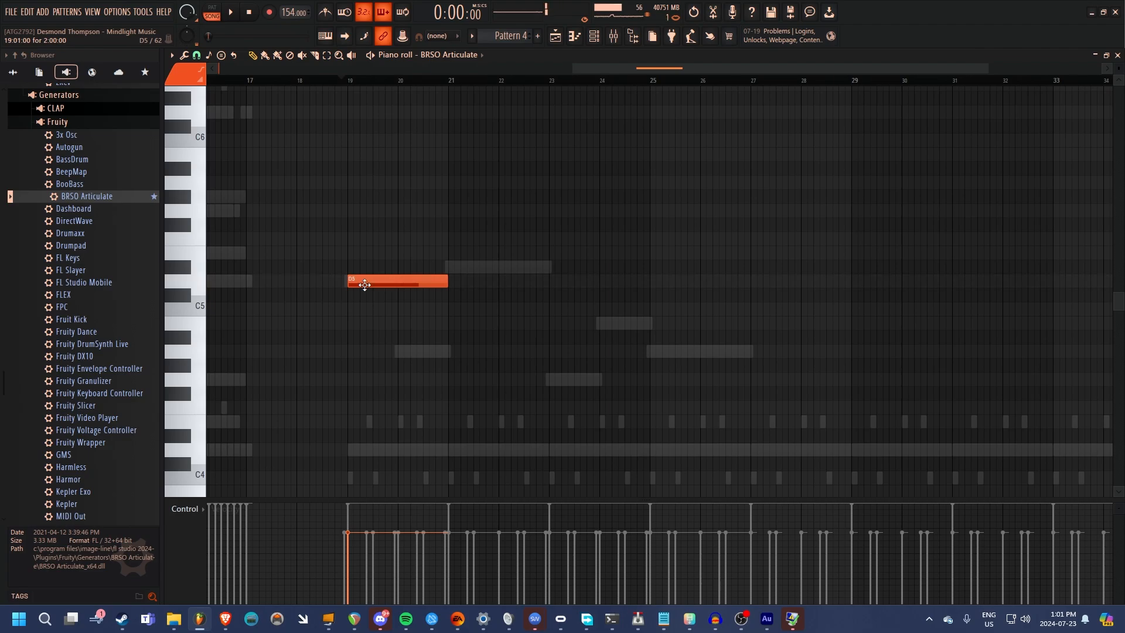
{"action": "left_click_drag", "start_coordinate": [365, 285], "coordinate": [448, 268]}
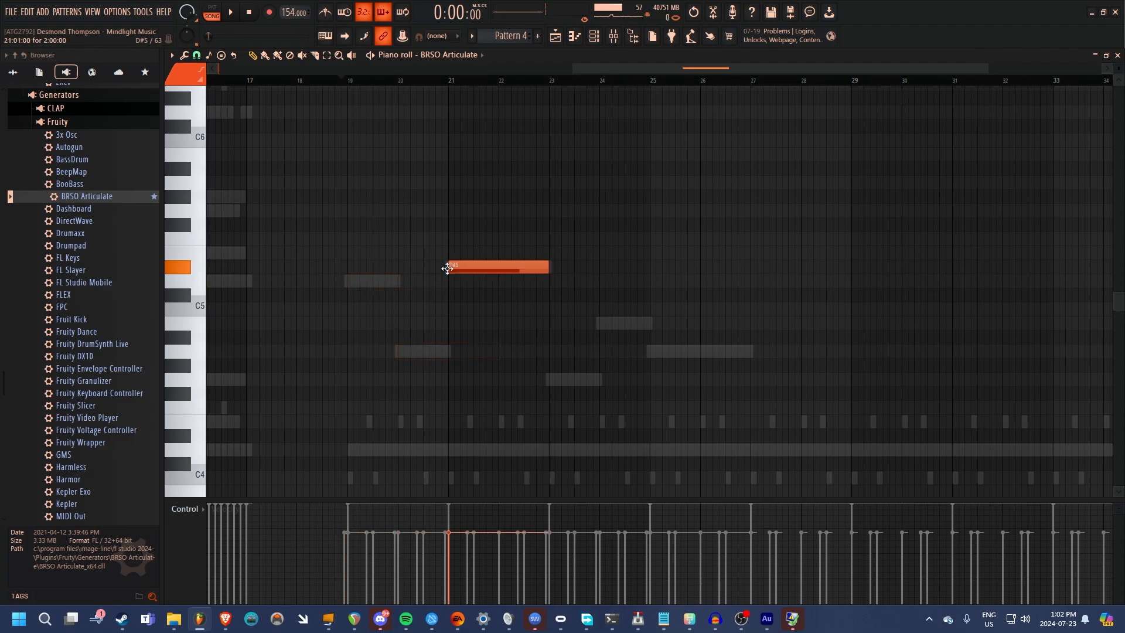
{"action": "right_click", "coordinate": [449, 267]}
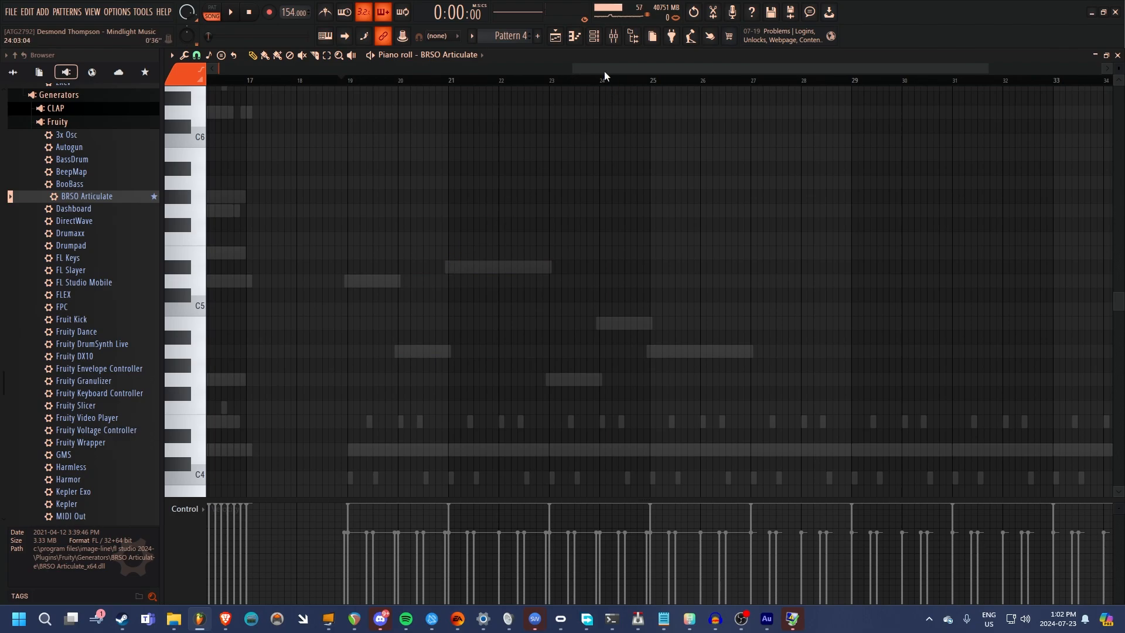
Open BRSO Articulate's articulation settings from the channel rack and check the Areia 16 Violins keyswitches in Kontakt 7.
{"action": "left_click", "coordinate": [595, 36]}
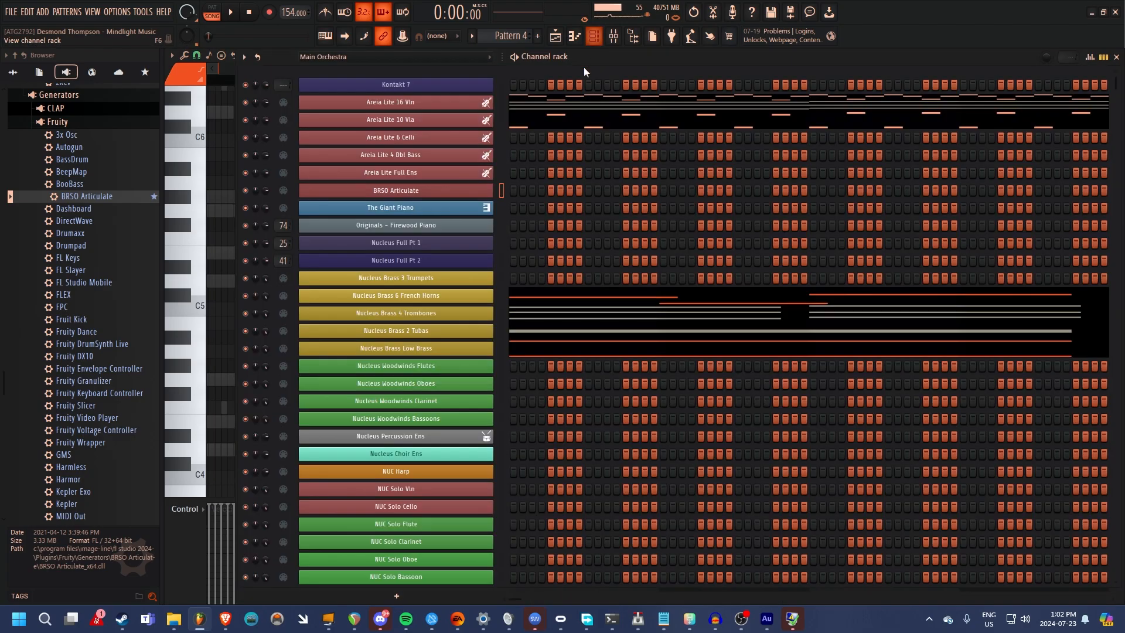
{"action": "left_click", "coordinate": [449, 195]}
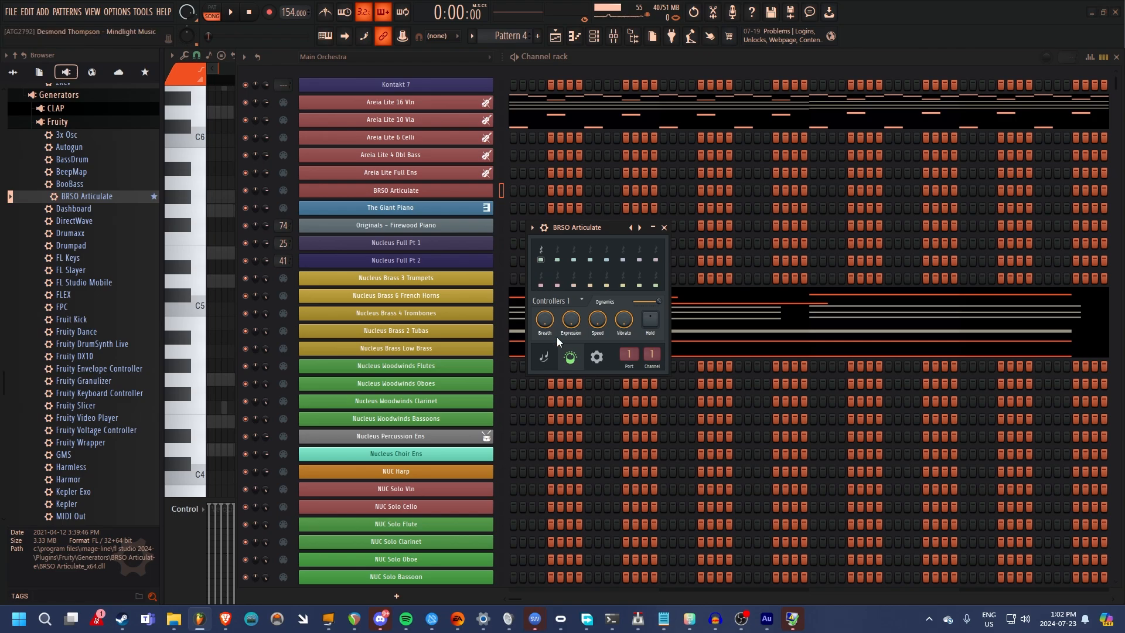
{"action": "left_click", "coordinate": [545, 355]}
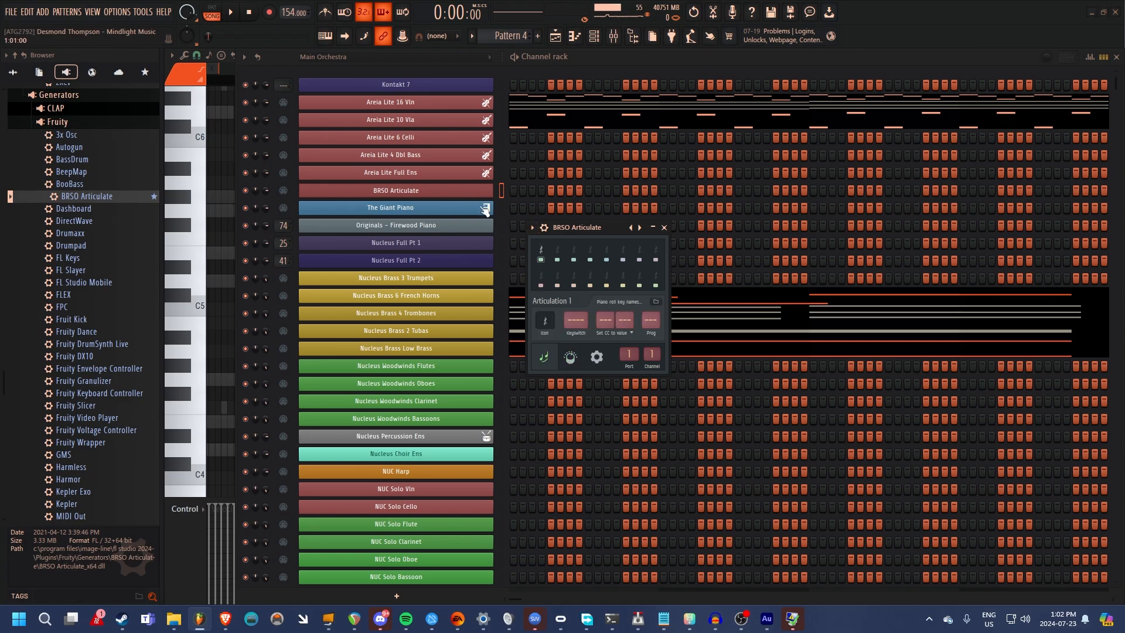
{"action": "left_click", "coordinate": [416, 87]}
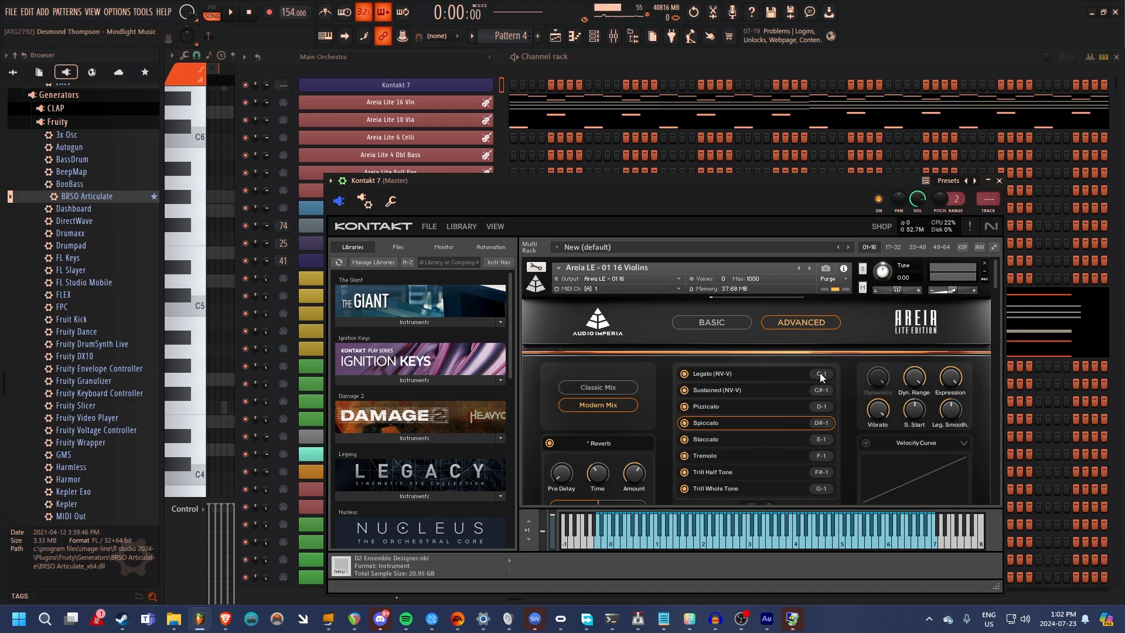
{"action": "left_click", "coordinate": [265, 58]}
{"action": "left_click", "coordinate": [410, 191]}
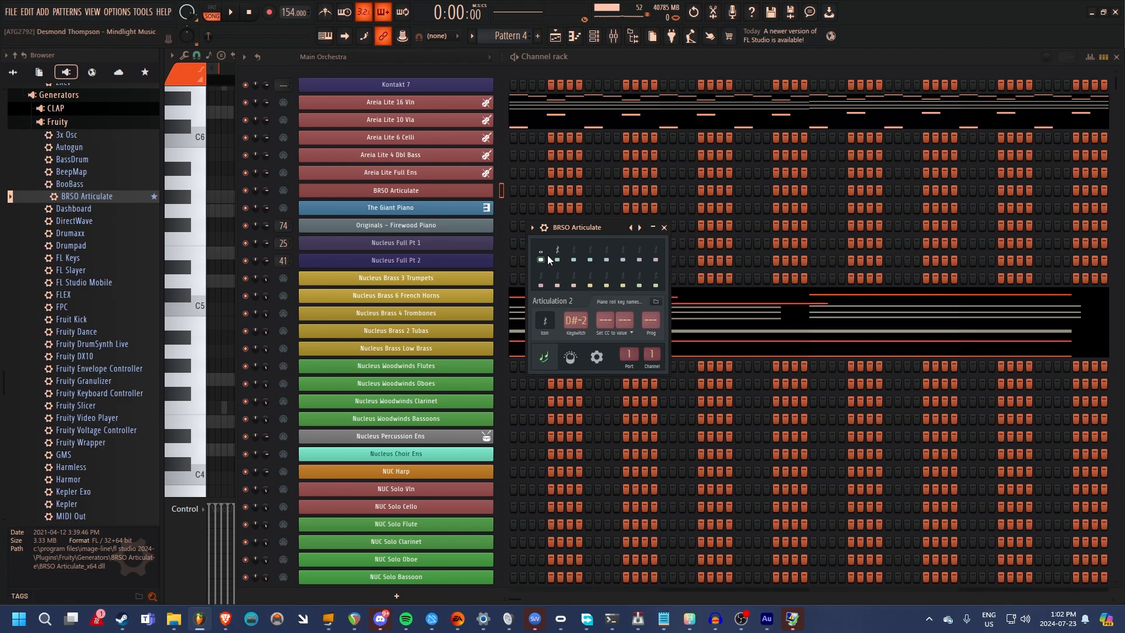
Rename BRSO Articulate's first articulation, the one with keyswitch C-1, as Legato.
{"action": "right_click", "coordinate": [537, 302]}
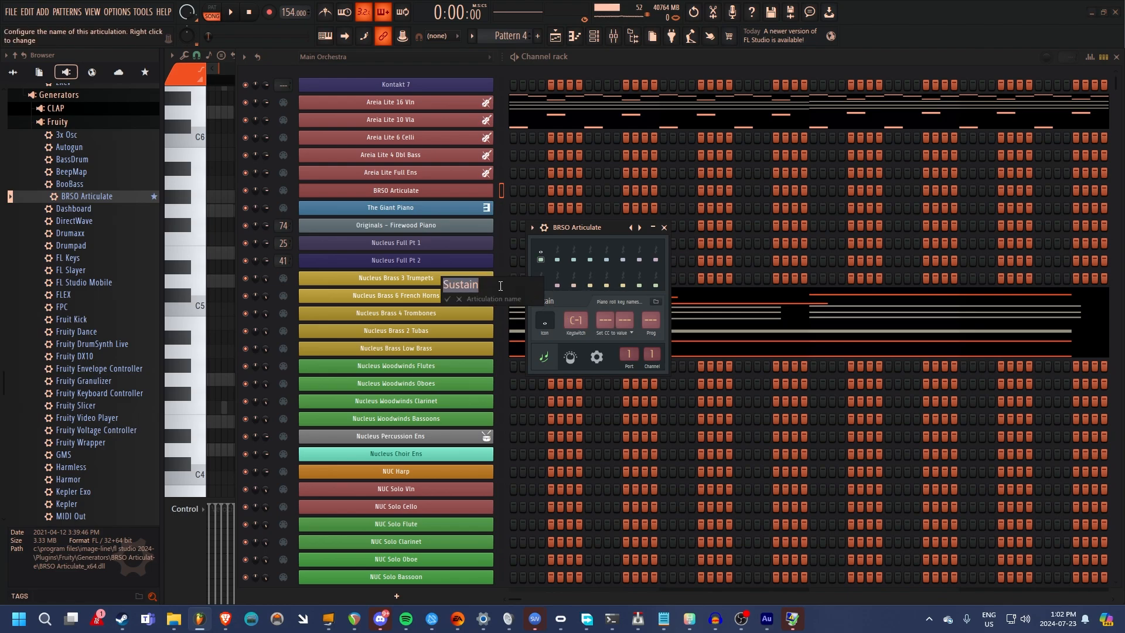
{"action": "type", "text": "LEg"}
{"action": "key", "text": "BackSpace"}
{"action": "key", "text": "BackSpace"}
{"action": "key", "text": "BackSpace"}
{"action": "type", "text": "egato"}
{"action": "key", "text": "Return"}
Set the second articulation's keyswitch to C#-1 and name it Sustain.
{"action": "left_click", "coordinate": [556, 253]}
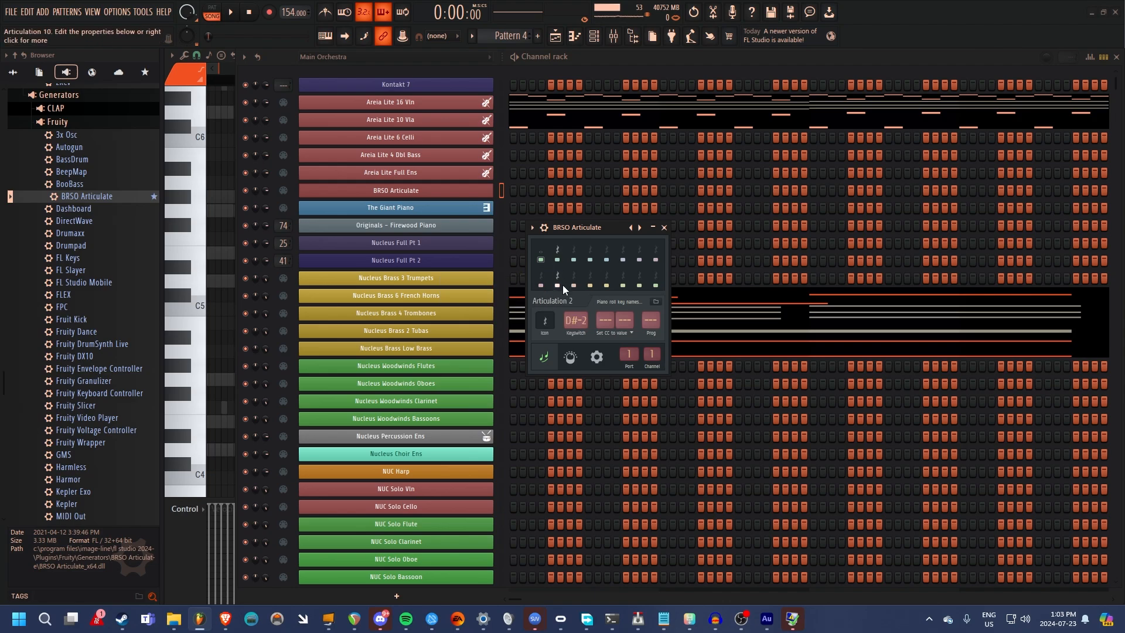
{"action": "left_click_drag", "start_coordinate": [572, 322], "coordinate": [572, 301]}
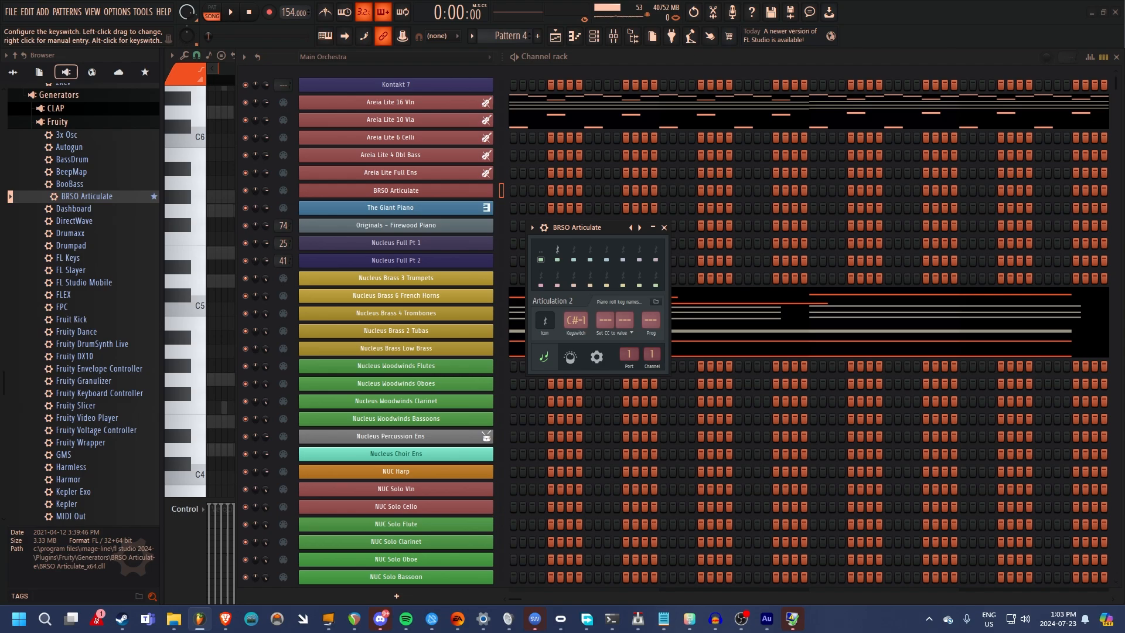
{"action": "right_click", "coordinate": [555, 302]}
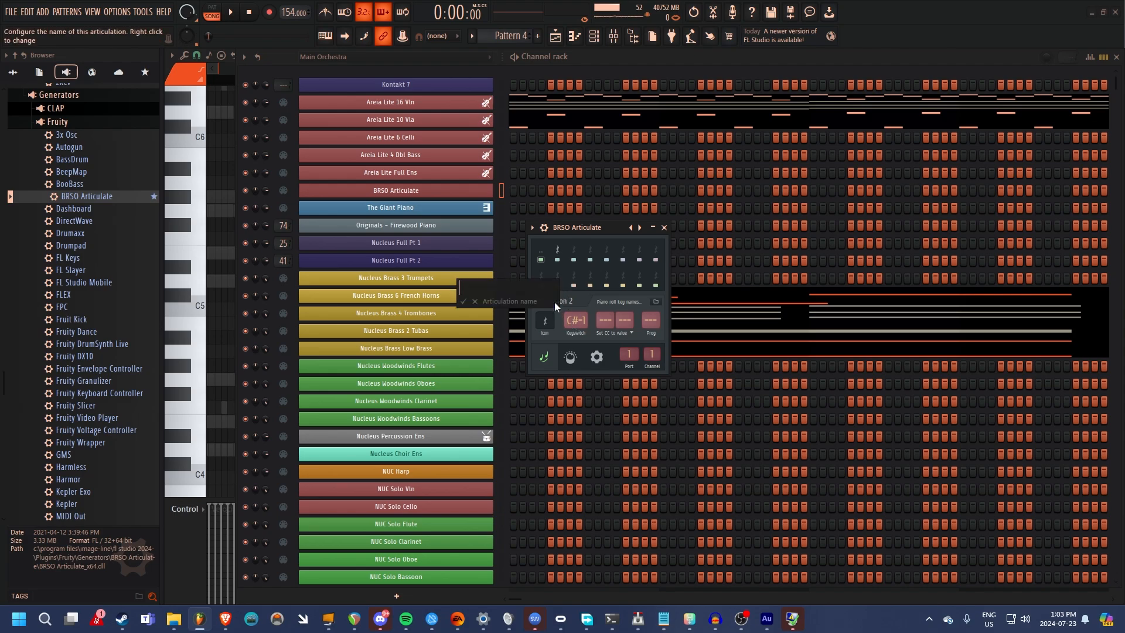
{"action": "type", "text": "Sustain"}
{"action": "key", "text": "Return"}
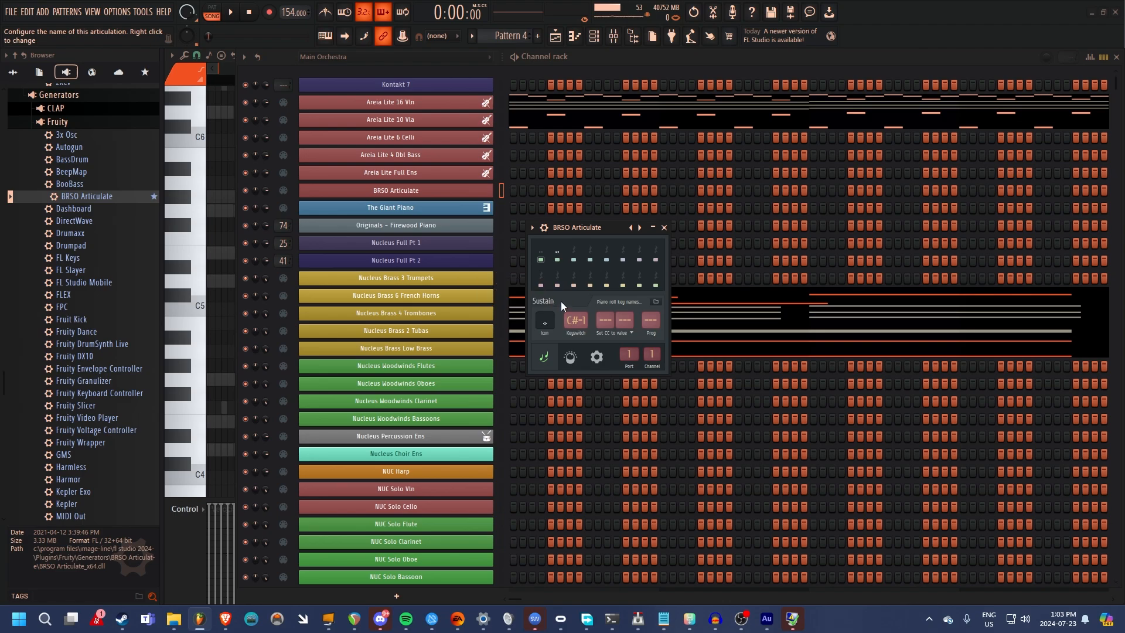
Change the Legato articulation's icon and check the next Areia 16 Violins keyswitches in Kontakt 7.
{"action": "left_click", "coordinate": [544, 250]}
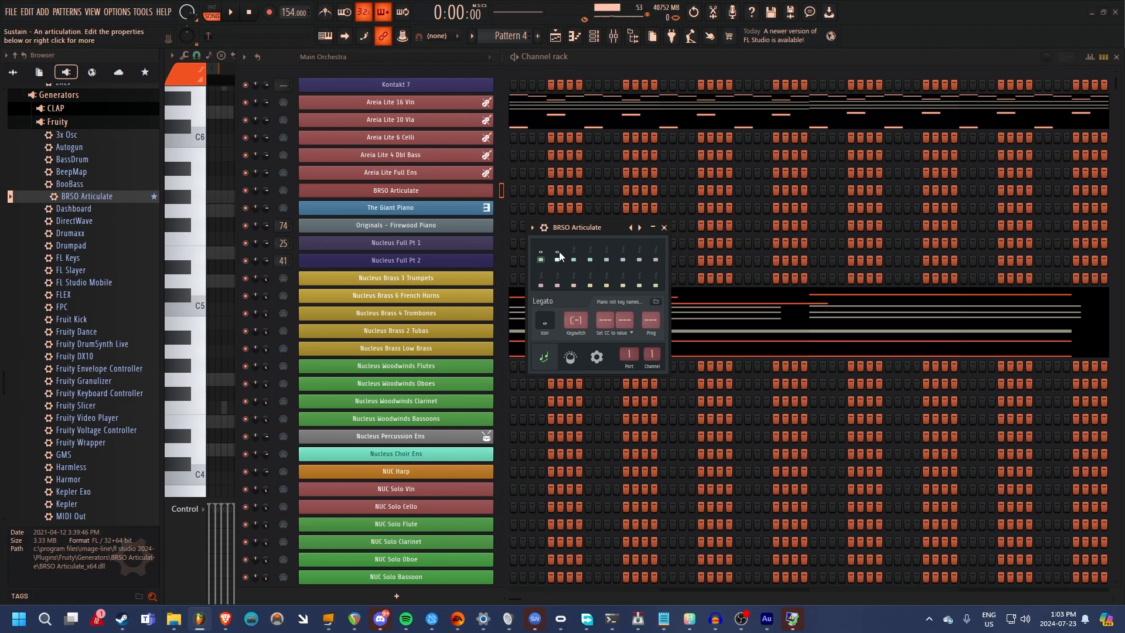
{"action": "left_click", "coordinate": [545, 324]}
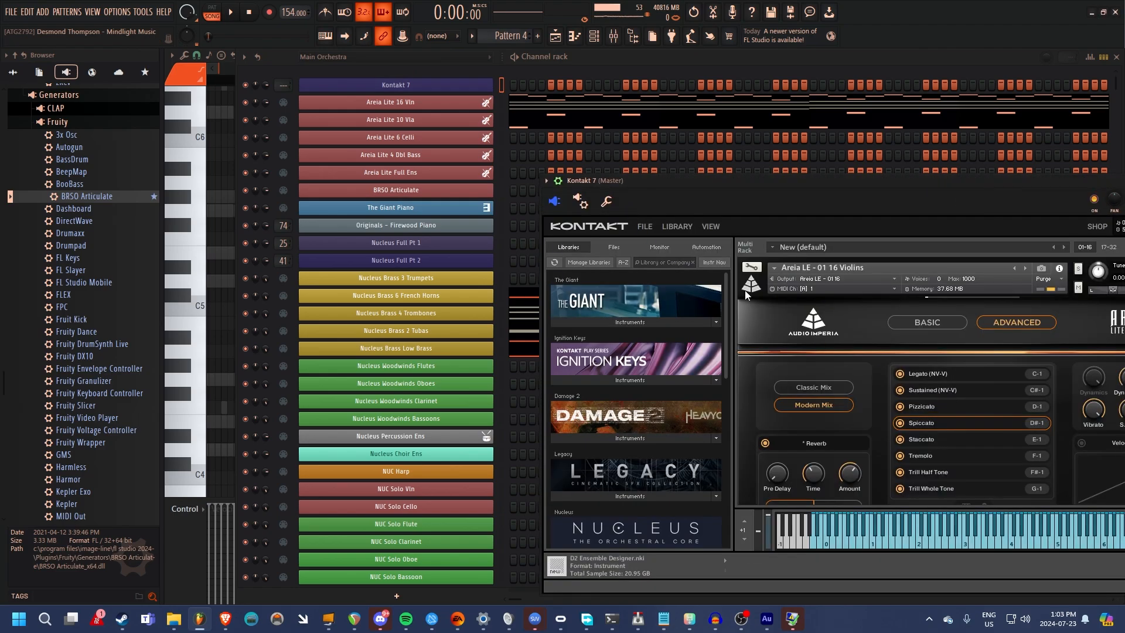
Name BRSO Articulate's third articulation Pizzicato and set its keyswitch to D-1.
{"action": "left_click", "coordinate": [421, 194]}
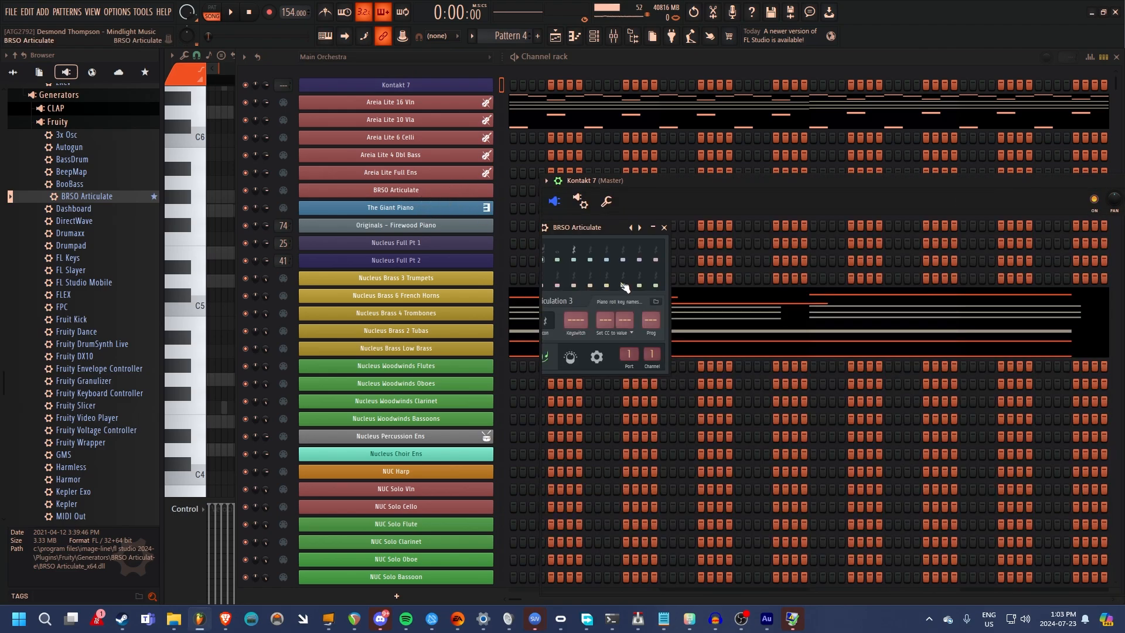
{"action": "right_click", "coordinate": [546, 301]}
{"action": "type", "text": "Pizz"}
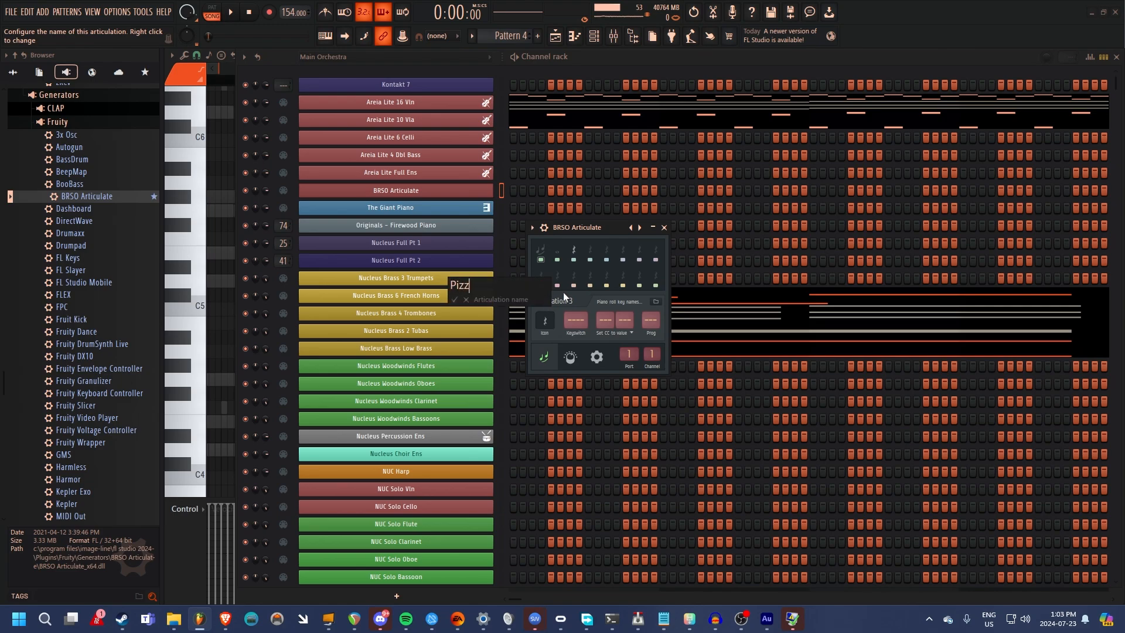
{"action": "type", "text": "icato"}
{"action": "key", "text": "Return"}
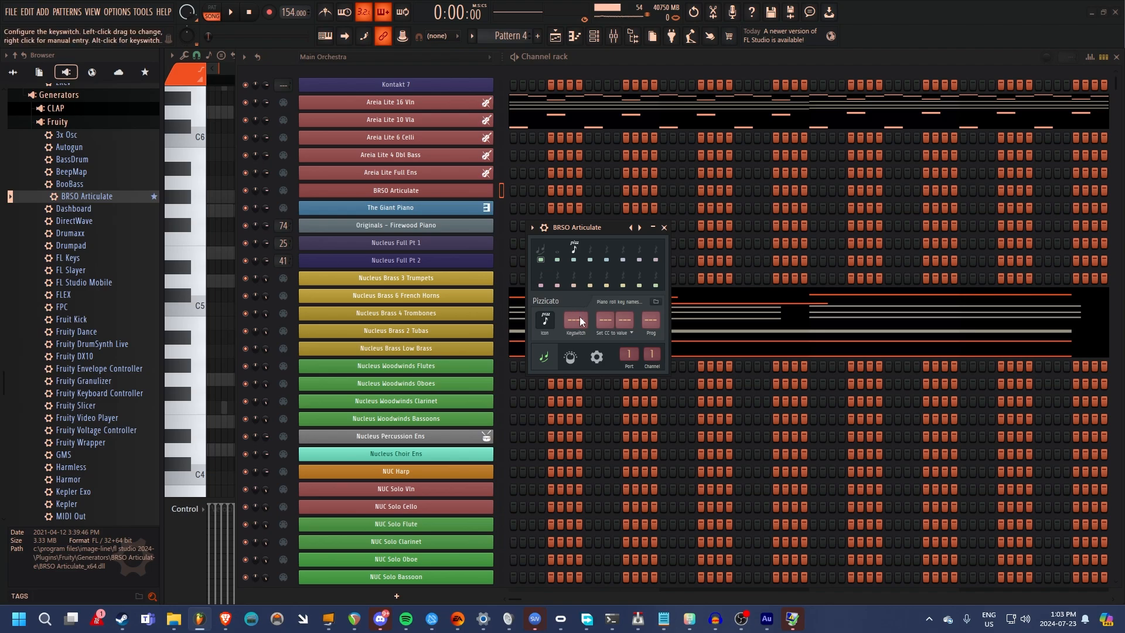
{"action": "left_click_drag", "start_coordinate": [580, 321], "coordinate": [580, 295]}
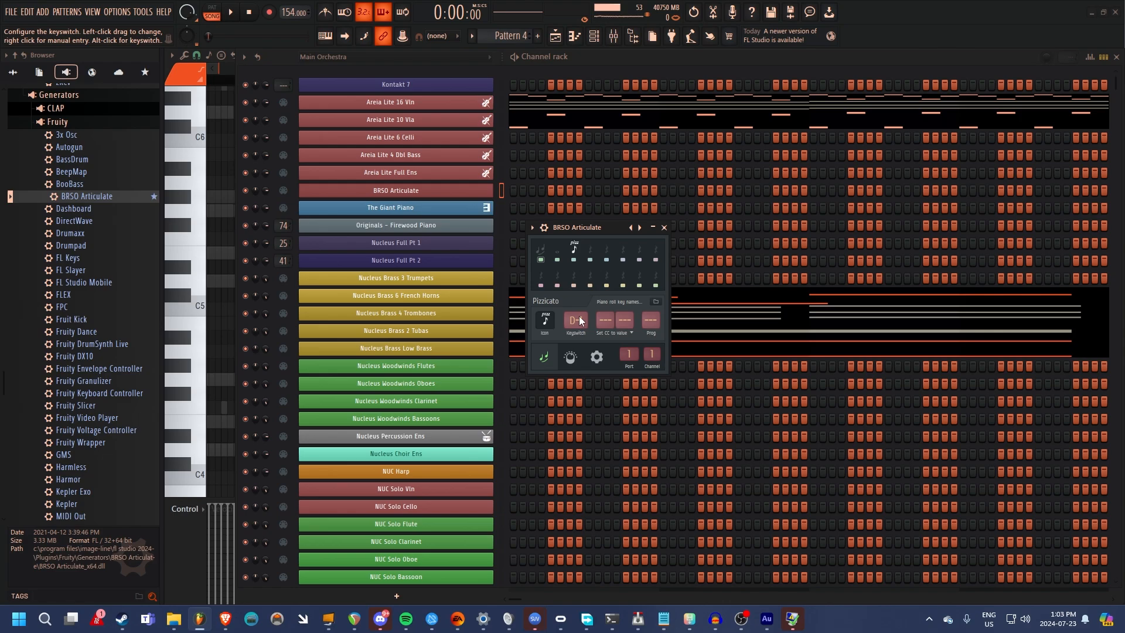
{"action": "left_click", "coordinate": [560, 252]}
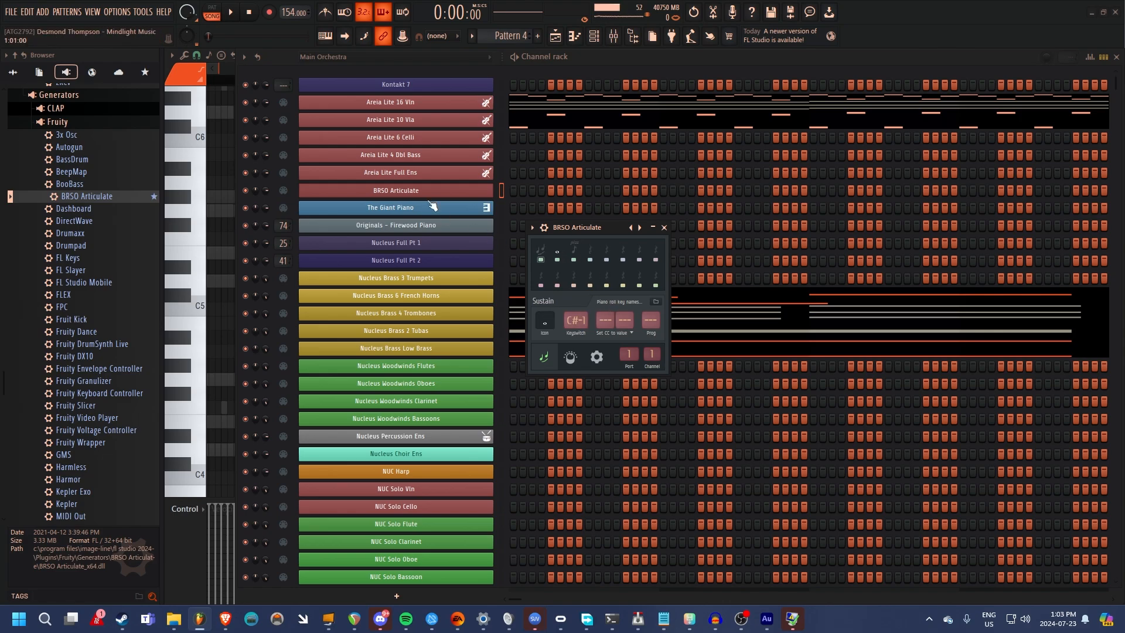
Open the piano roll of the BRSO Articulate channel.
{"action": "right_click", "coordinate": [442, 187]}
{"action": "left_click", "coordinate": [510, 188]}
{"action": "right_click", "coordinate": [444, 193]}
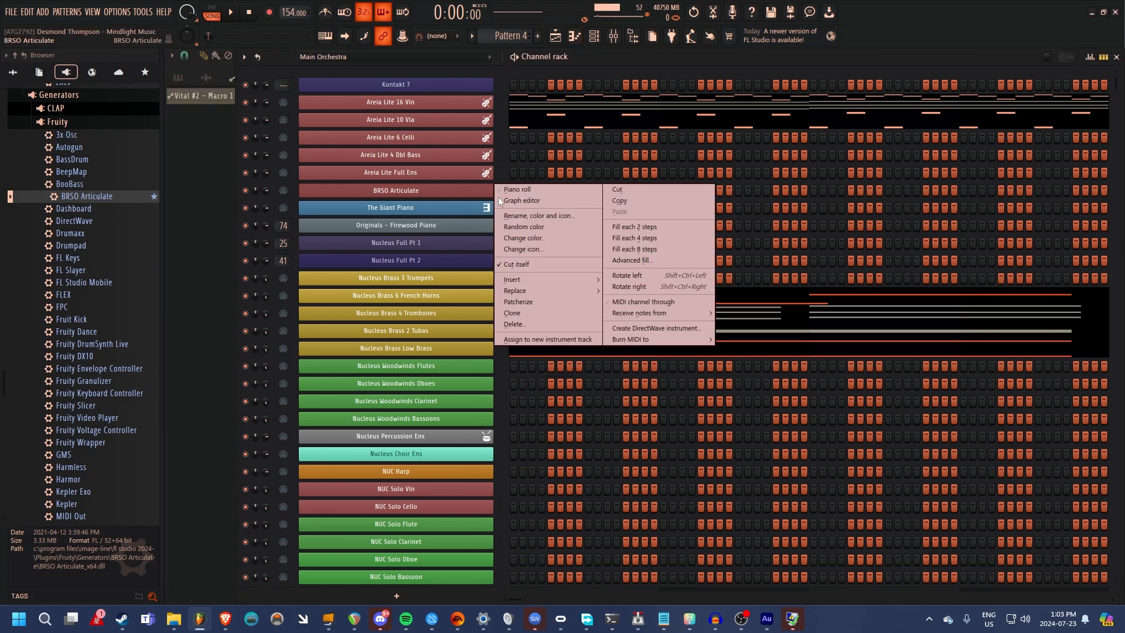
{"action": "left_click", "coordinate": [509, 189]}
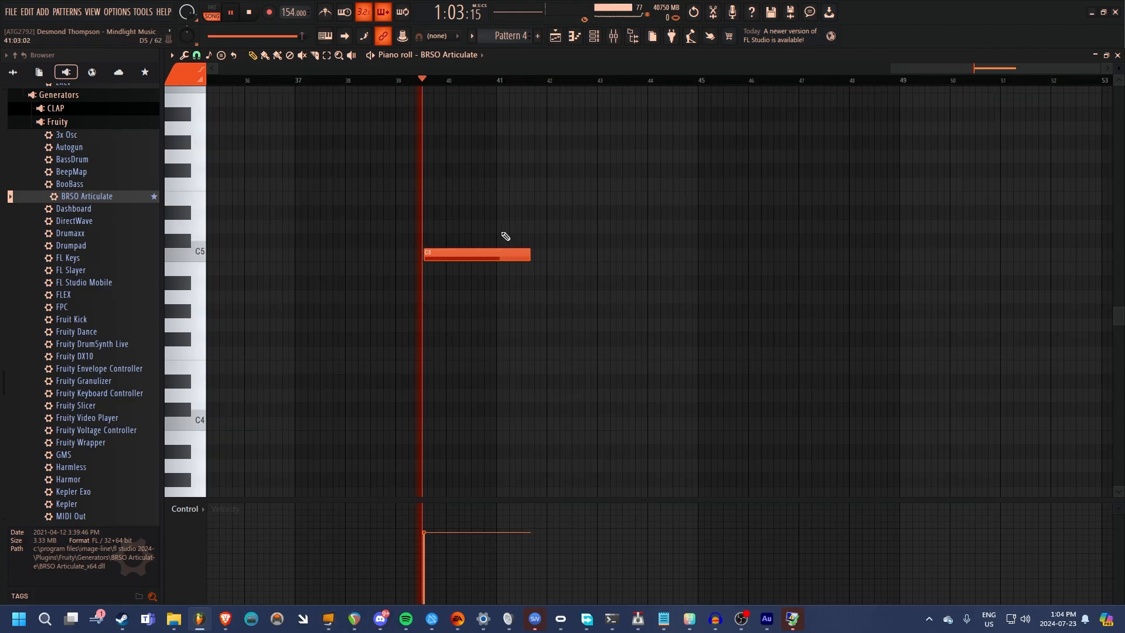
Play overlapping Legato trial notes on C5 and D5 around bar 40 and delete them.
{"action": "left_click", "coordinate": [477, 226]}
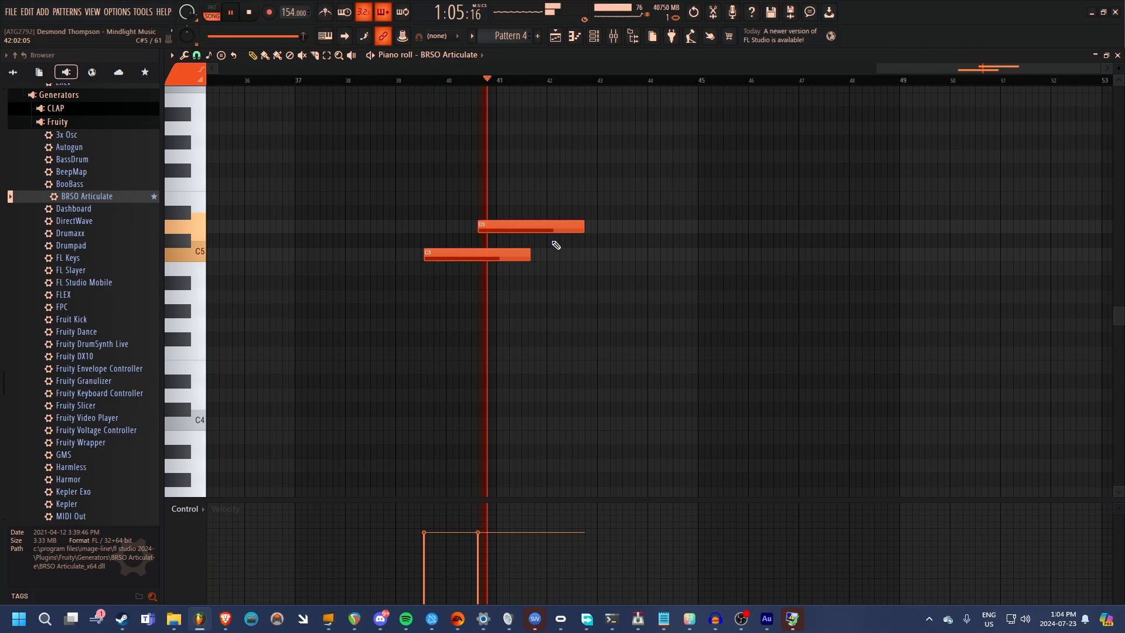
{"action": "key", "text": "space"}
{"action": "right_click", "coordinate": [487, 254]}
Switch to the Sustain note group, play two-bar trial notes on C5 and E5 at bar 40, and delete them.
{"action": "left_click", "coordinate": [180, 78]}
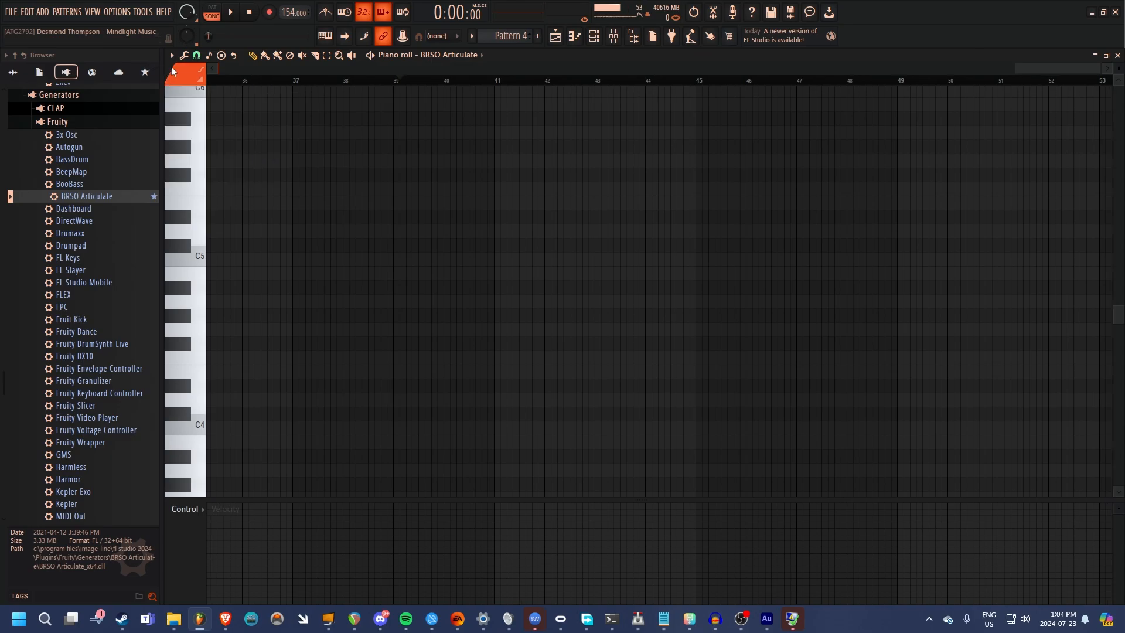
{"action": "left_click", "coordinate": [189, 77]}
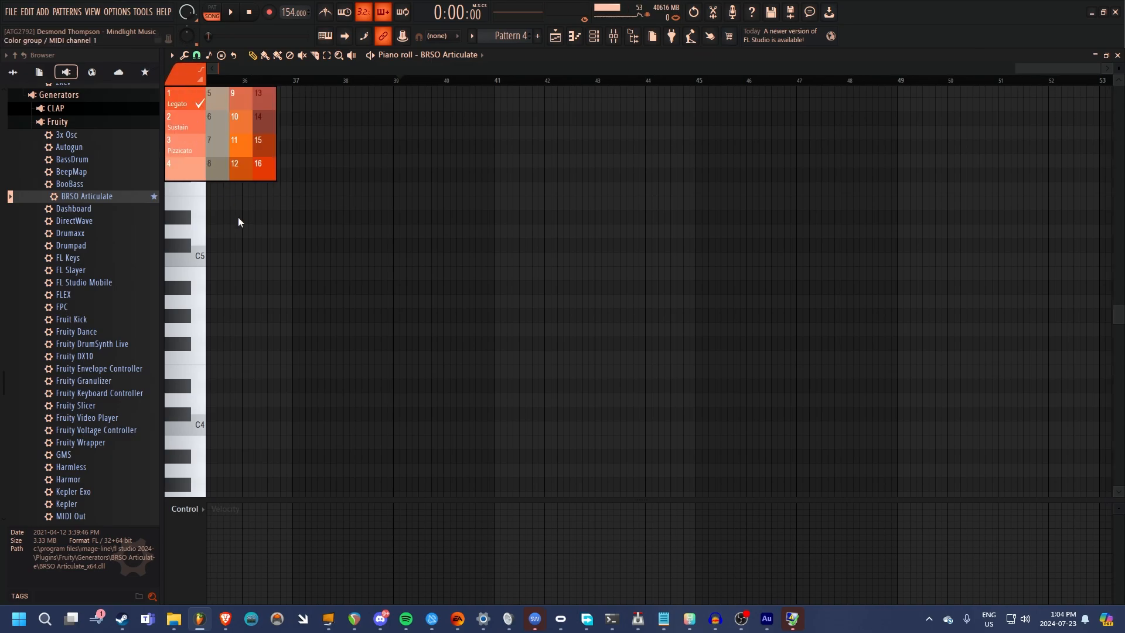
{"action": "left_click", "coordinate": [188, 122]}
{"action": "scroll", "coordinate": [493, 253], "scroll_direction": "up", "scroll_amount": 3}
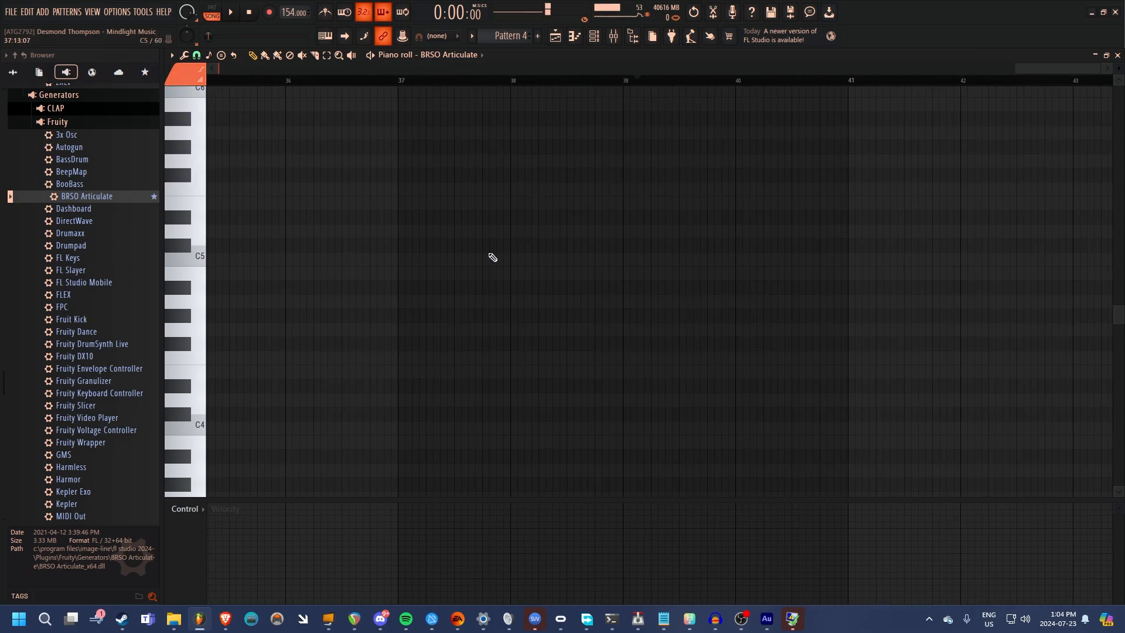
{"action": "left_click_drag", "start_coordinate": [416, 281], "coordinate": [636, 286]}
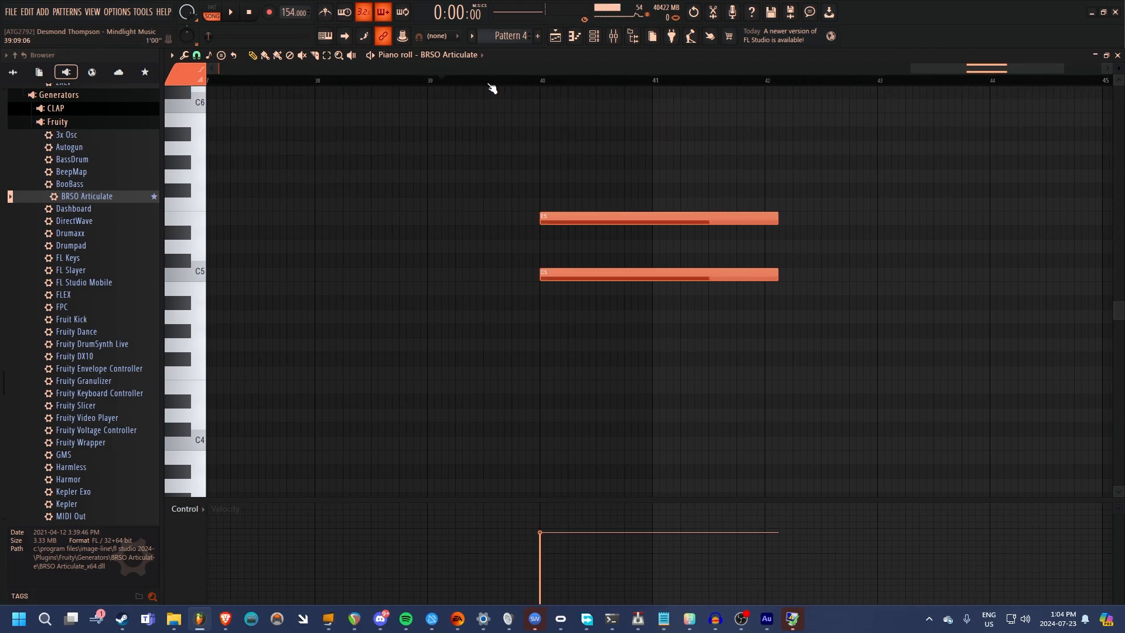
{"action": "left_click", "coordinate": [531, 82]}
{"action": "key", "text": "space"}
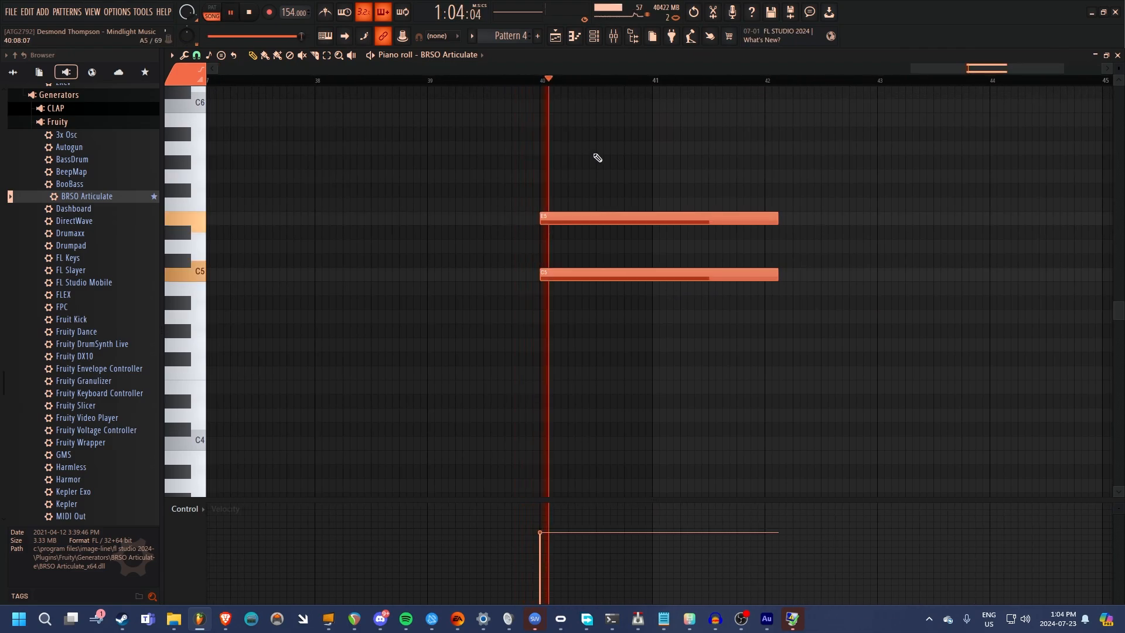
{"action": "key", "text": "space"}
{"action": "right_click", "coordinate": [577, 218]}
{"action": "right_click", "coordinate": [548, 273]}
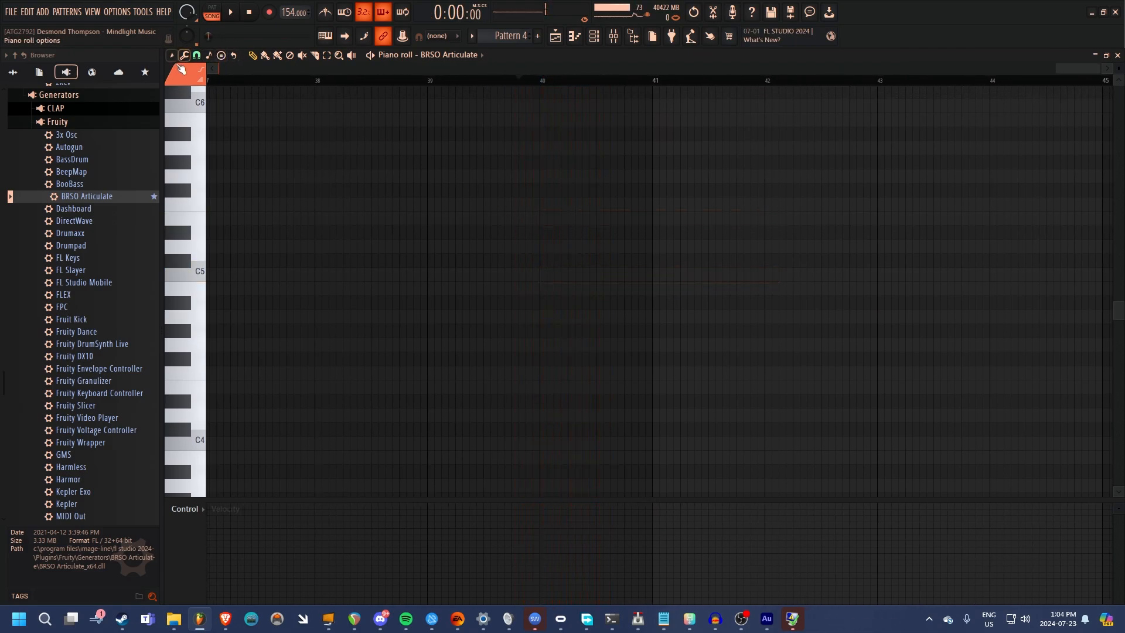
Switch to the Pizzicato note group, play staggered trial notes on E5, D5 and C5 from bar 39, and delete them.
{"action": "left_click", "coordinate": [180, 73]}
{"action": "left_click", "coordinate": [182, 146]}
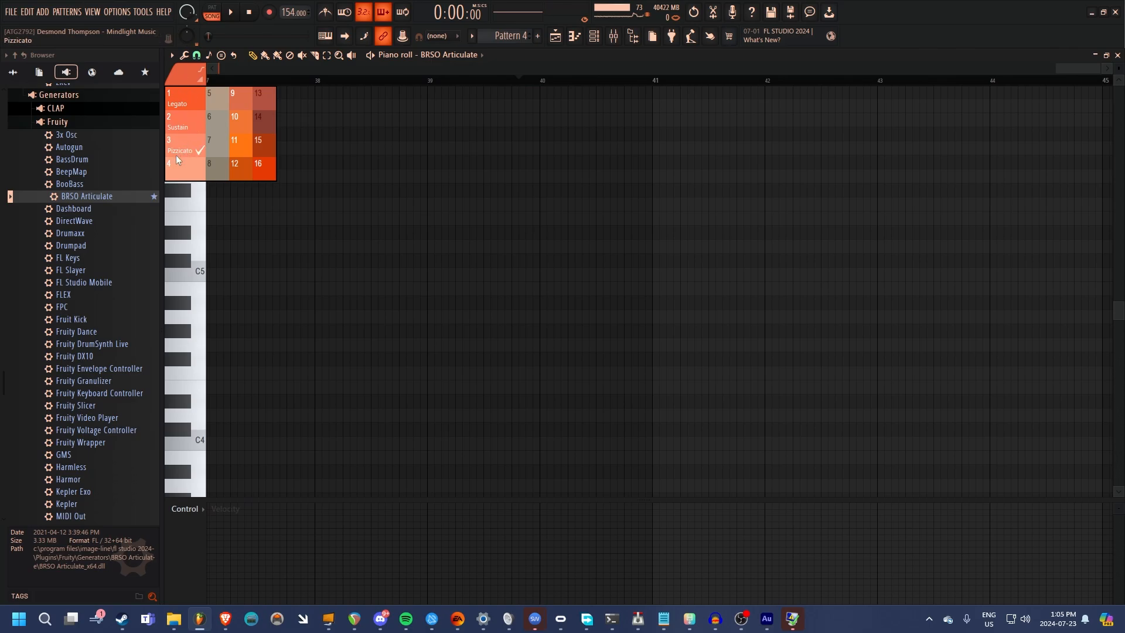
{"action": "left_click", "coordinate": [430, 219]}
{"action": "left_click", "coordinate": [431, 219]}
{"action": "key", "text": "space"}
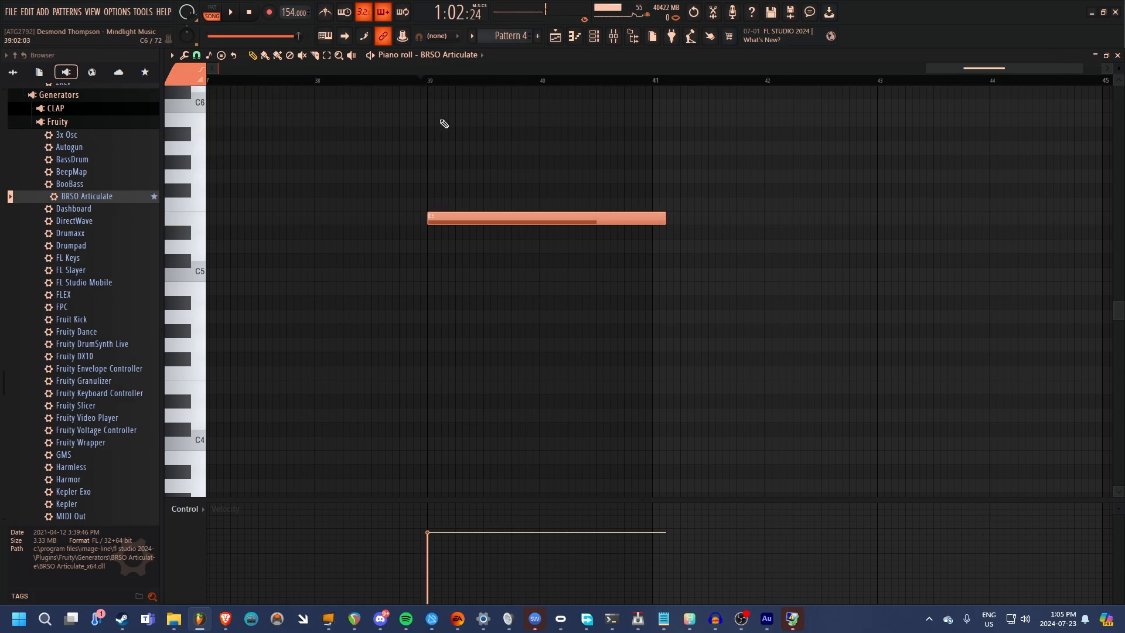
{"action": "left_click", "coordinate": [487, 246]}
{"action": "left_click", "coordinate": [538, 274]}
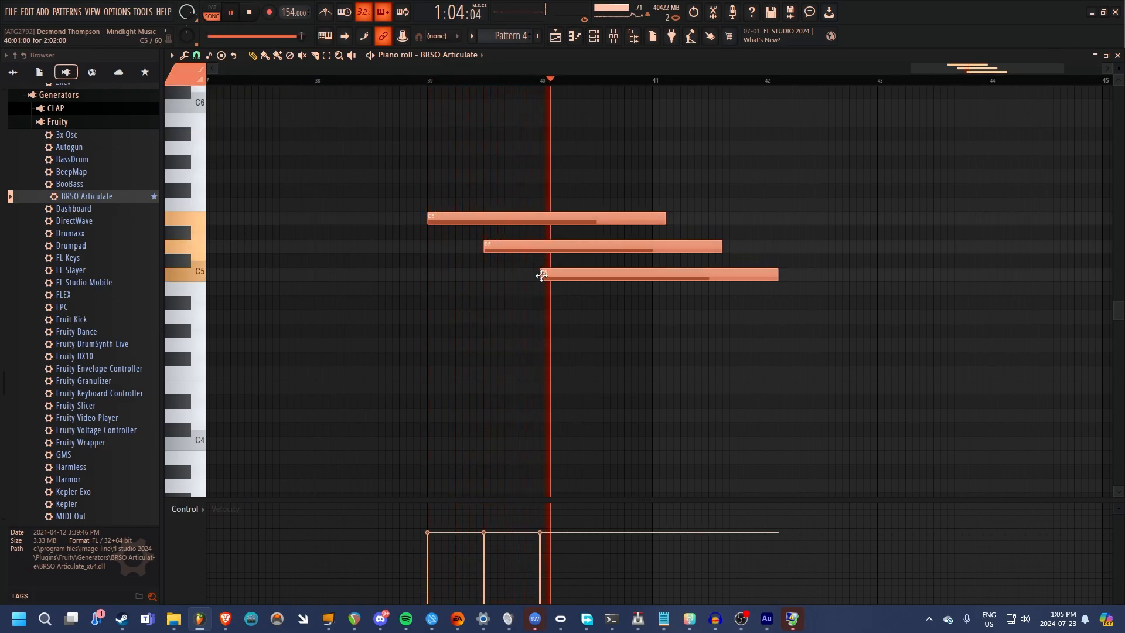
{"action": "key", "text": "space"}
{"action": "left_click_drag", "start_coordinate": [525, 193], "coordinate": [850, 255]}
{"action": "middle_click", "coordinate": [477, 236]}
Open the piano roll of the Areia Lite 16 Vln channel from the channel rack.
{"action": "left_click_drag", "start_coordinate": [395, 165], "coordinate": [747, 204]}
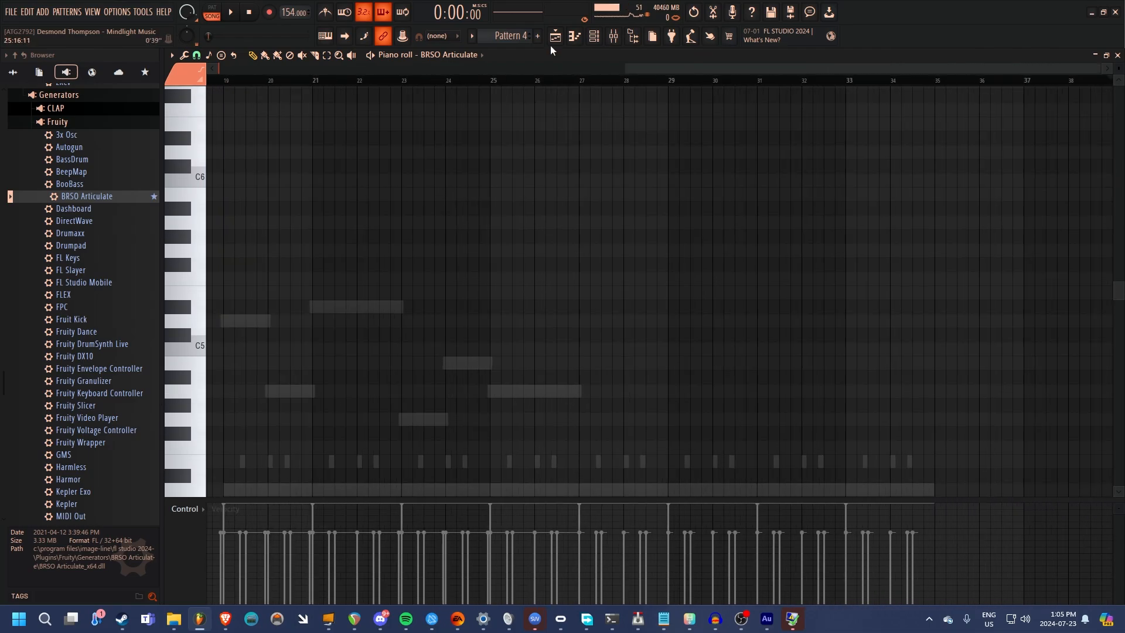
{"action": "left_click", "coordinate": [594, 35]}
{"action": "right_click", "coordinate": [486, 102]}
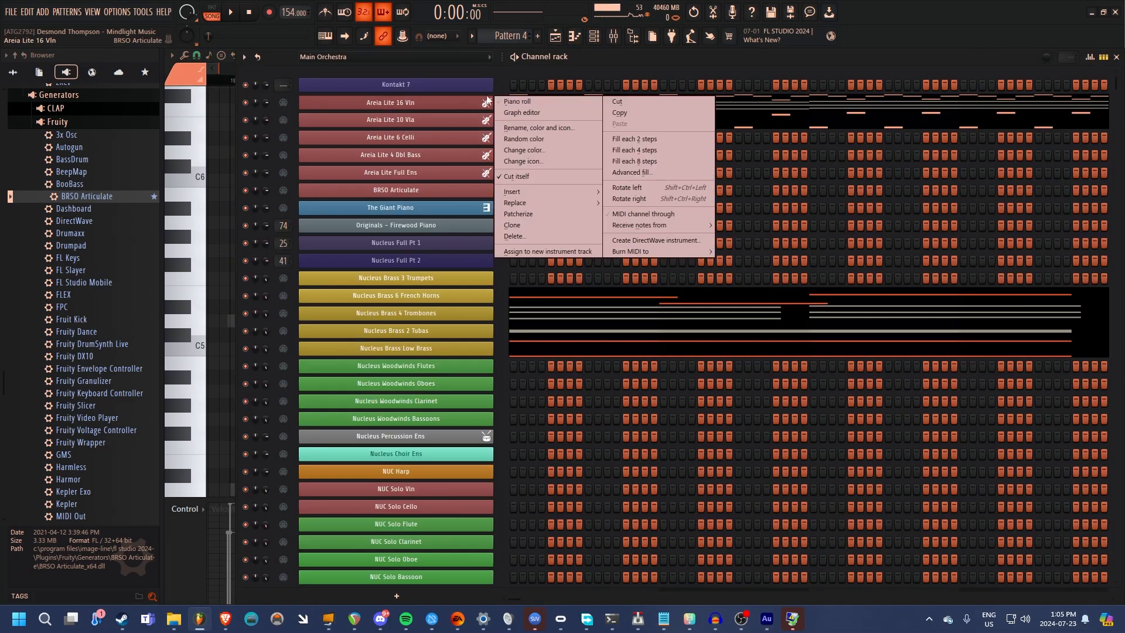
{"action": "left_click", "coordinate": [520, 100]}
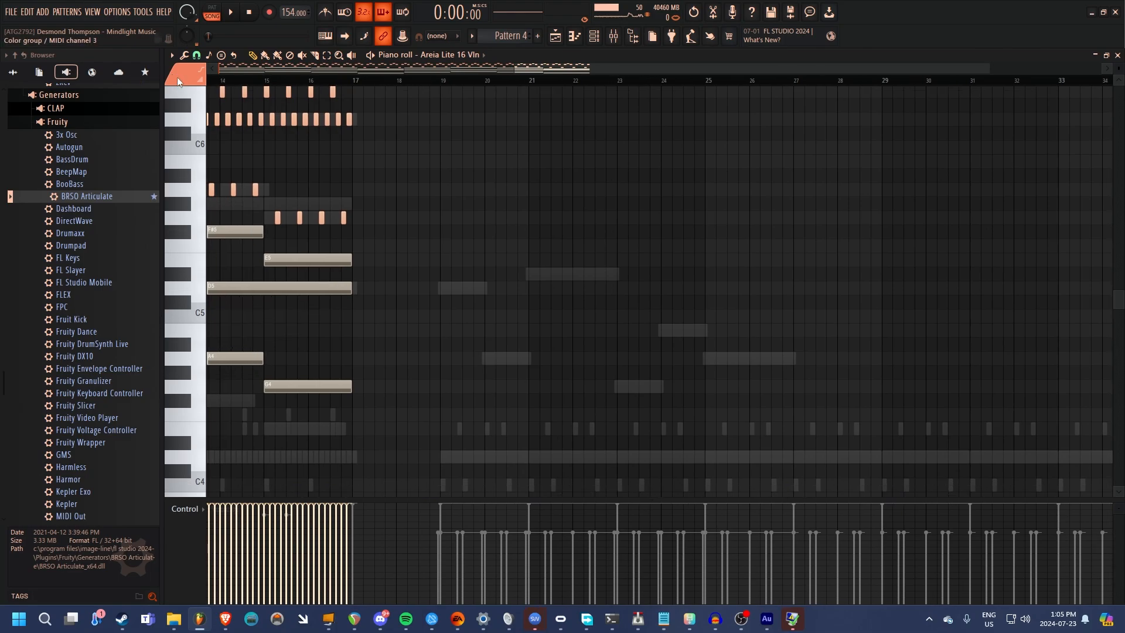
Examine the articulation colour groups of Areia Lite 16 Vln and the notes using them in bars 1 to 16.
{"action": "mouse_move", "coordinate": [177, 76]}
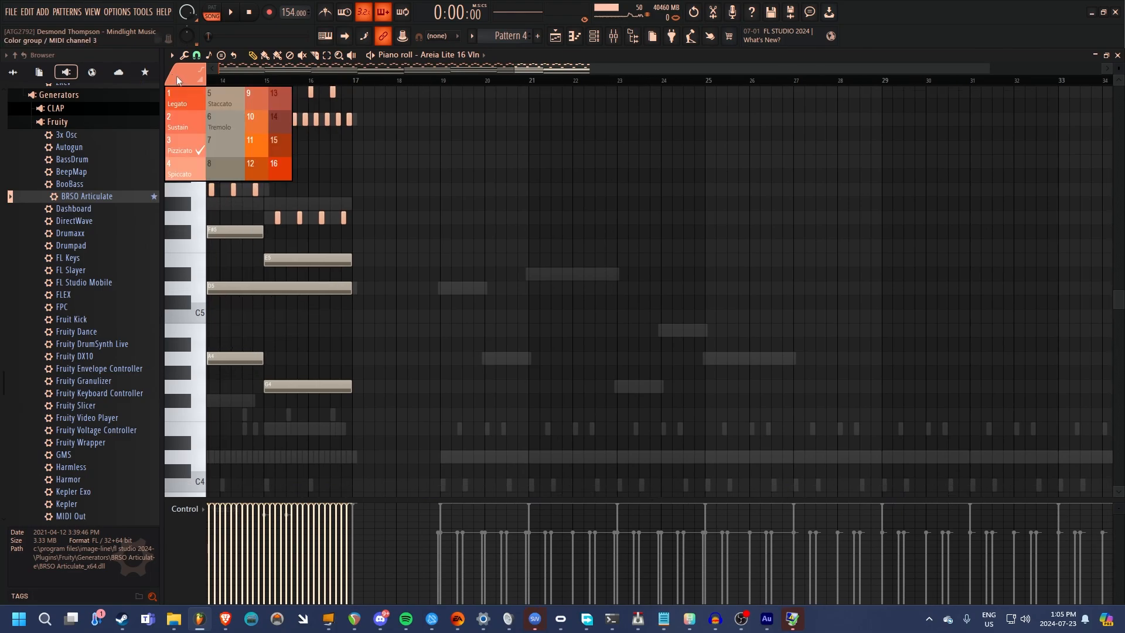
{"action": "left_click", "coordinate": [185, 128]}
{"action": "left_click", "coordinate": [226, 92]}
{"action": "left_click_drag", "start_coordinate": [573, 185], "coordinate": [209, 172]}
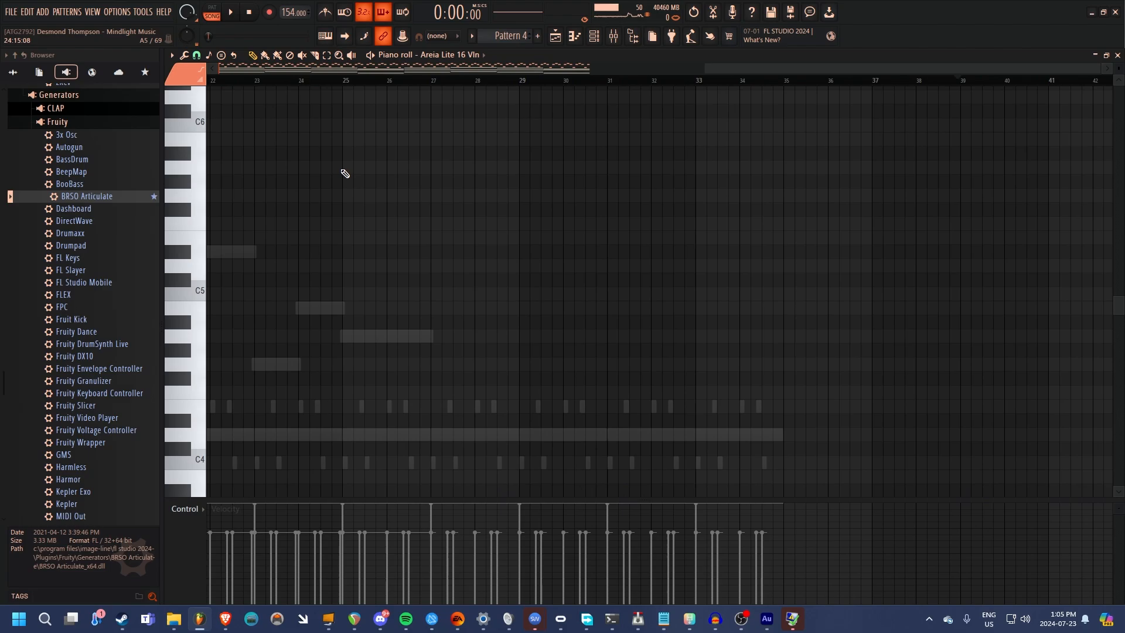
{"action": "left_click_drag", "start_coordinate": [346, 173], "coordinate": [1096, 360]}
{"action": "scroll", "coordinate": [674, 299], "scroll_direction": "down", "scroll_amount": 2}
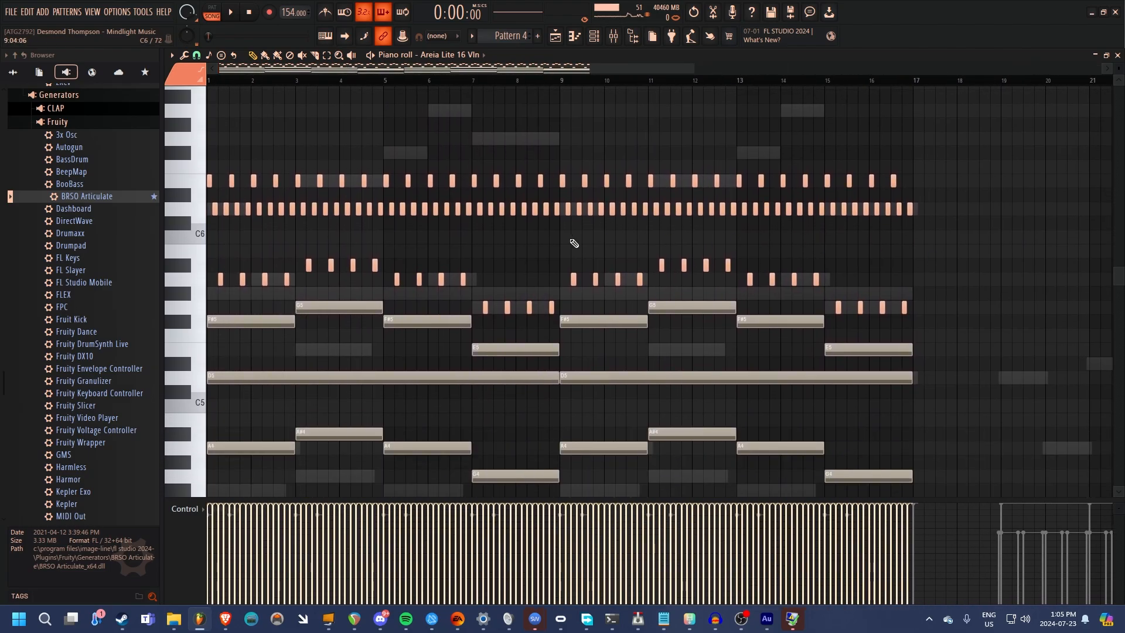
Look over the mixer tracks and return to the Areia Lite 16 Vln piano roll.
{"action": "left_click", "coordinate": [614, 36]}
{"action": "scroll", "coordinate": [338, 307], "scroll_direction": "up", "scroll_amount": 6}
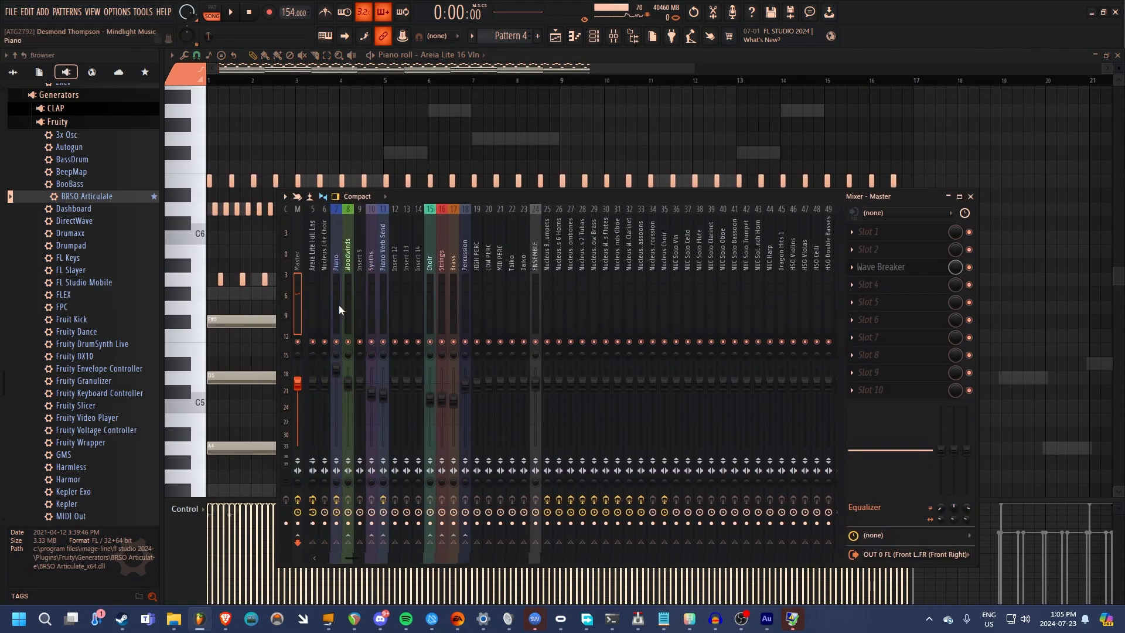
{"action": "left_click", "coordinate": [241, 57]}
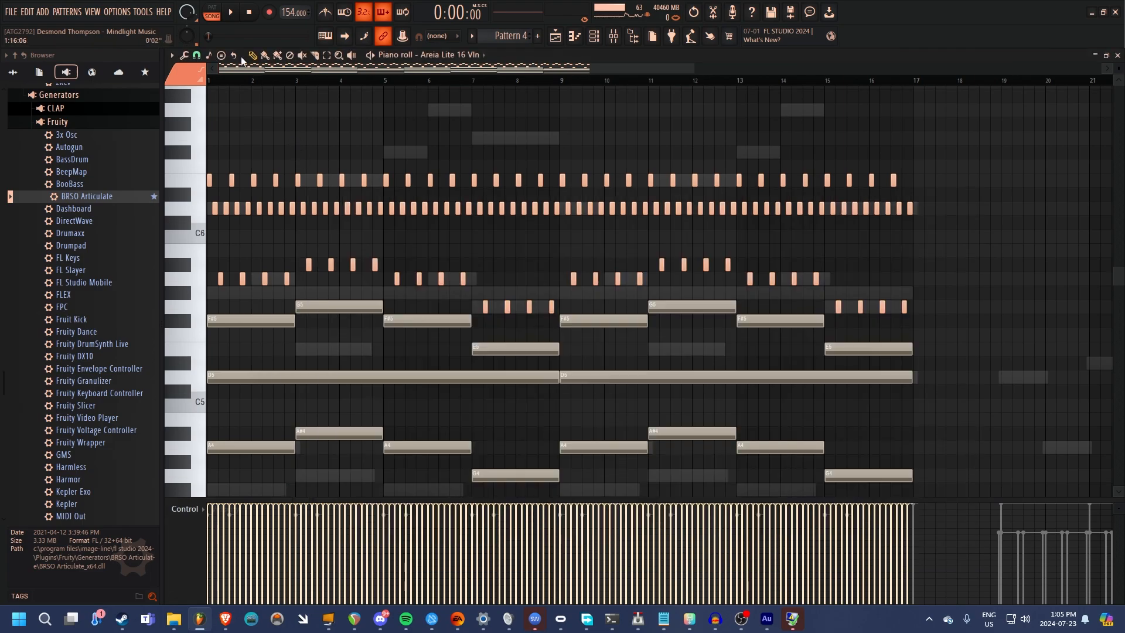
Play the Areia Lite 16 Vln notes of Pattern 4 from bar 1 and stop playback.
{"action": "left_click_drag", "start_coordinate": [236, 84], "coordinate": [167, 88]}
{"action": "key", "text": "space"}
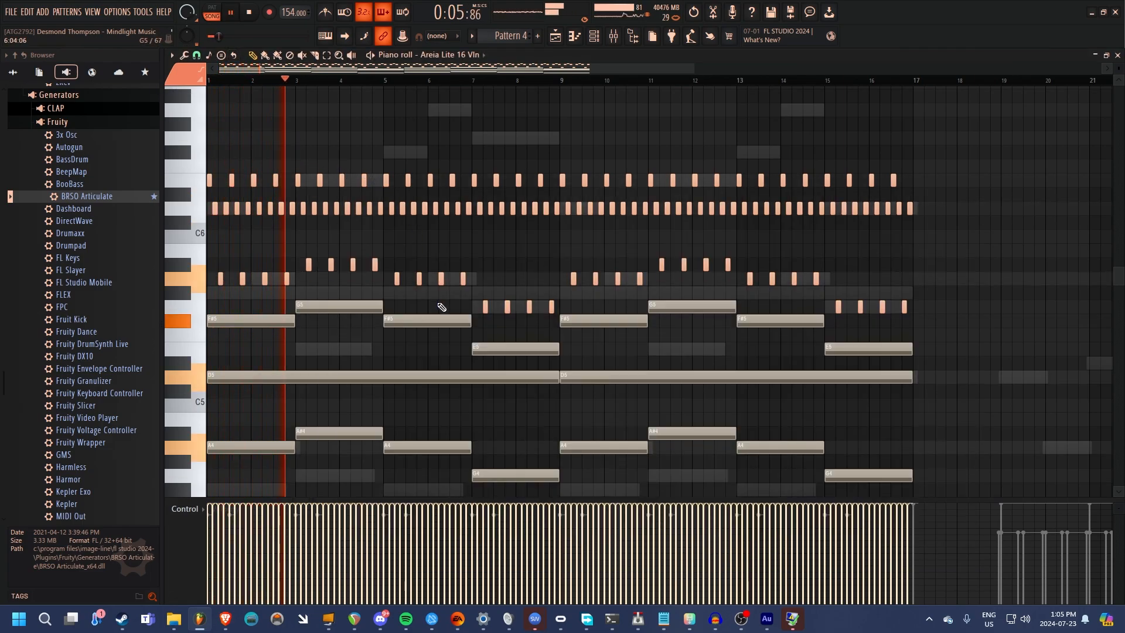
{"action": "key", "text": "space"}
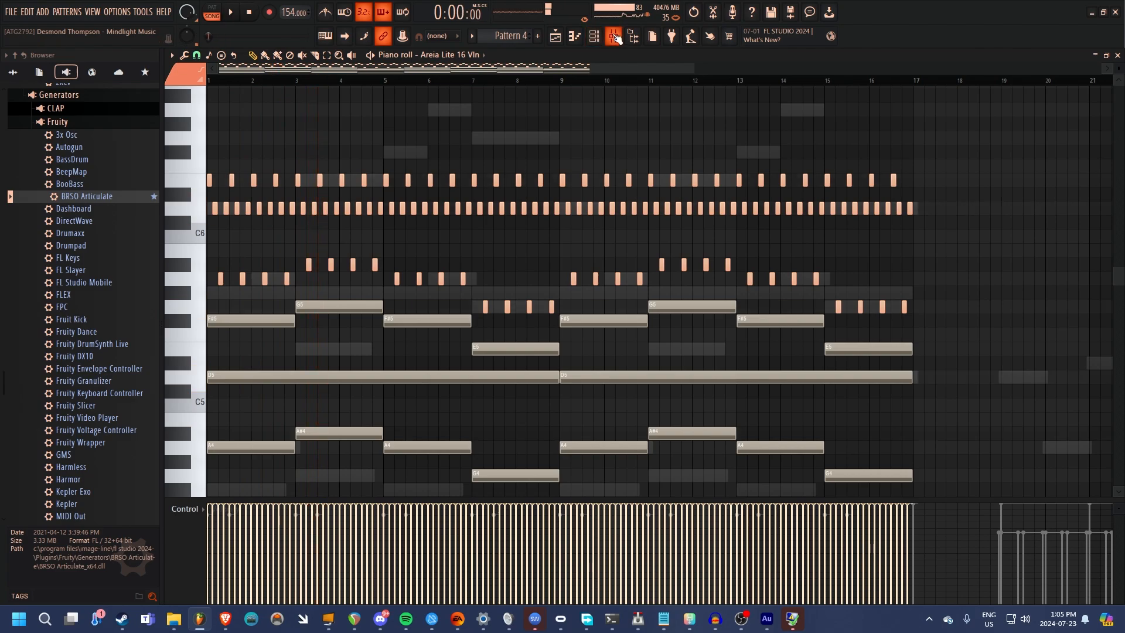
Look through the orchestral channels in the channel rack, from the Nucleus brass to the Hollywood strings and choirs.
{"action": "left_click", "coordinate": [617, 39]}
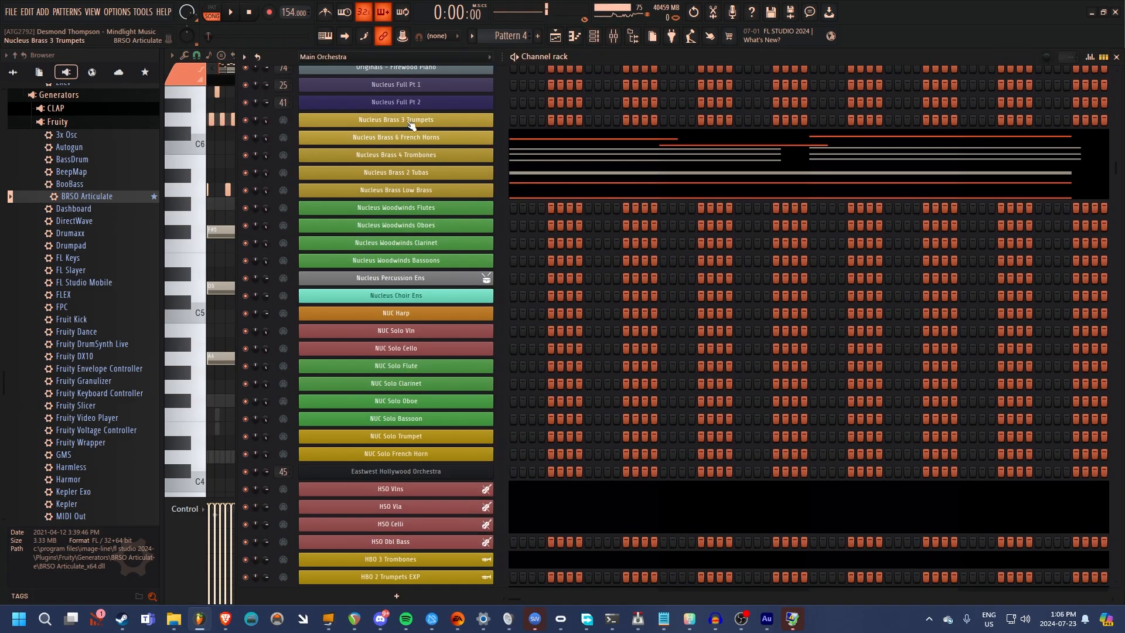
{"action": "scroll", "coordinate": [412, 125], "scroll_direction": "down", "scroll_amount": 7}
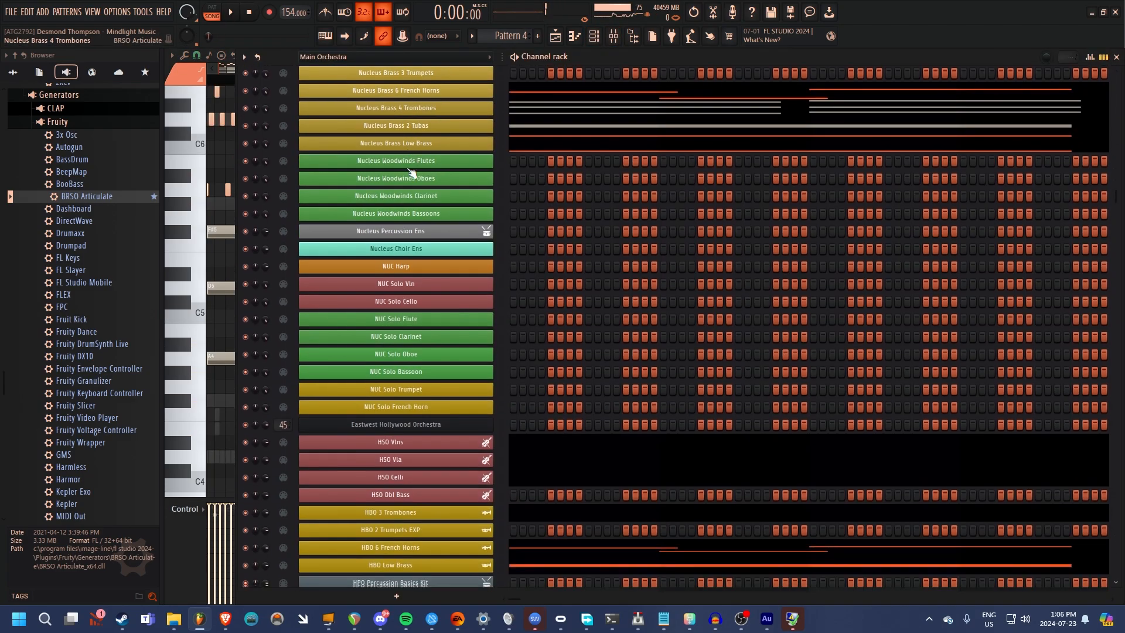
{"action": "scroll", "coordinate": [421, 300], "scroll_direction": "down", "scroll_amount": 2}
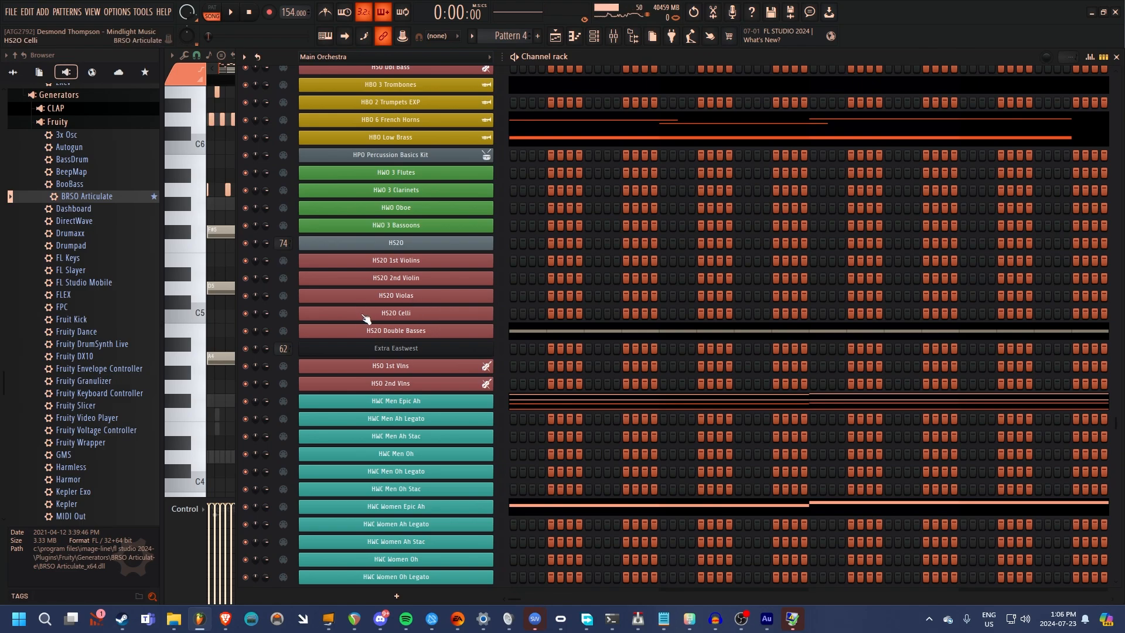
{"action": "scroll", "coordinate": [372, 316], "scroll_direction": "down", "scroll_amount": 5}
{"action": "scroll", "coordinate": [380, 351], "scroll_direction": "up", "scroll_amount": 9}
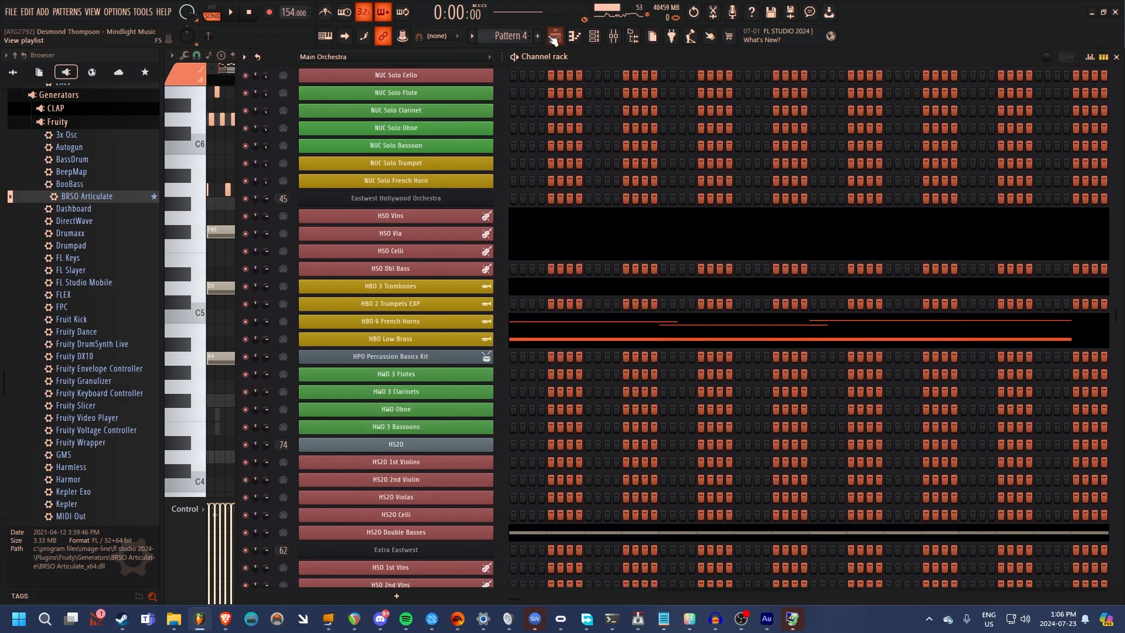
Open the playlist and look over its track groups, from Keys and Strings down to Synths and Percussion.
{"action": "left_click", "coordinate": [555, 37]}
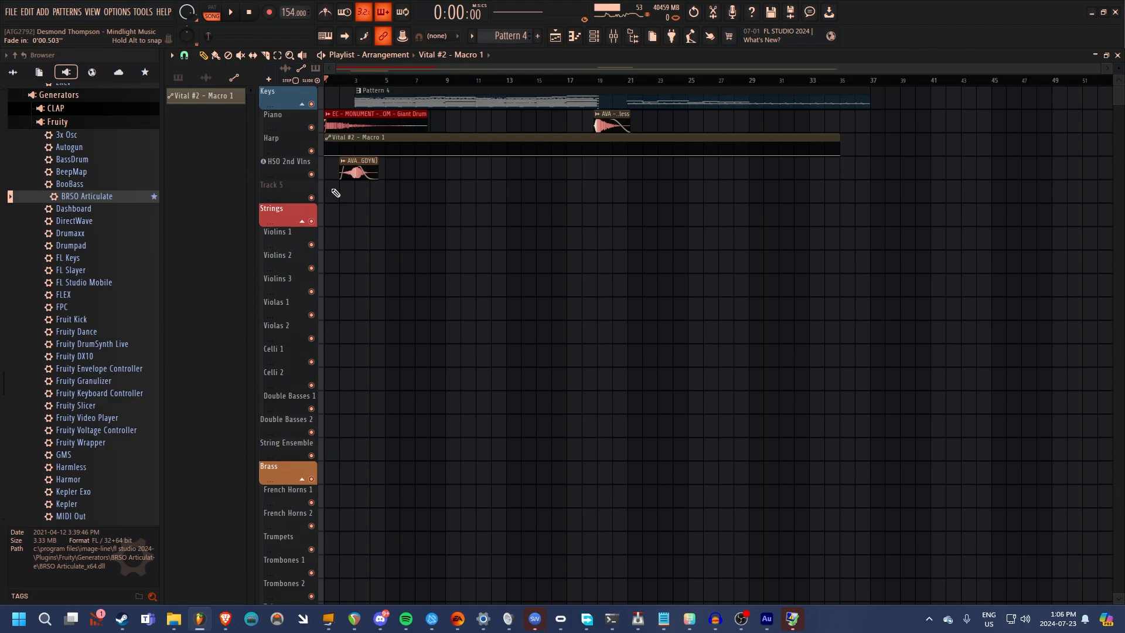
{"action": "scroll", "coordinate": [432, 269], "scroll_direction": "down", "scroll_amount": 8}
{"action": "scroll", "coordinate": [466, 337], "scroll_direction": "down", "scroll_amount": 6}
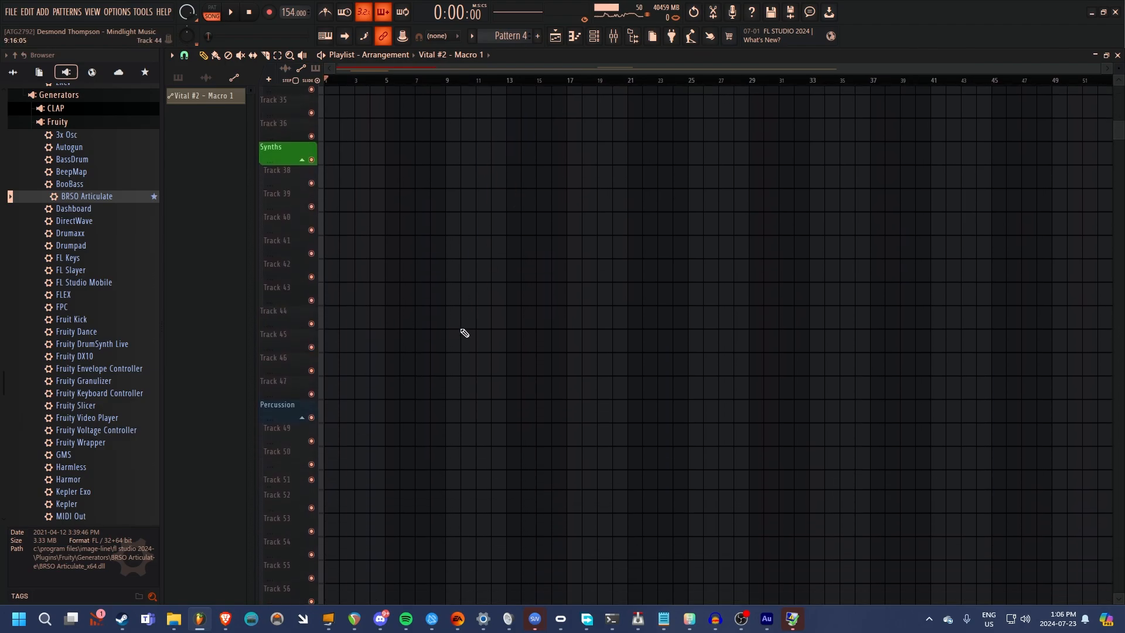
{"action": "scroll", "coordinate": [544, 234], "scroll_direction": "up", "scroll_amount": 9}
{"action": "scroll", "coordinate": [751, 492], "scroll_direction": "up", "scroll_amount": 6}
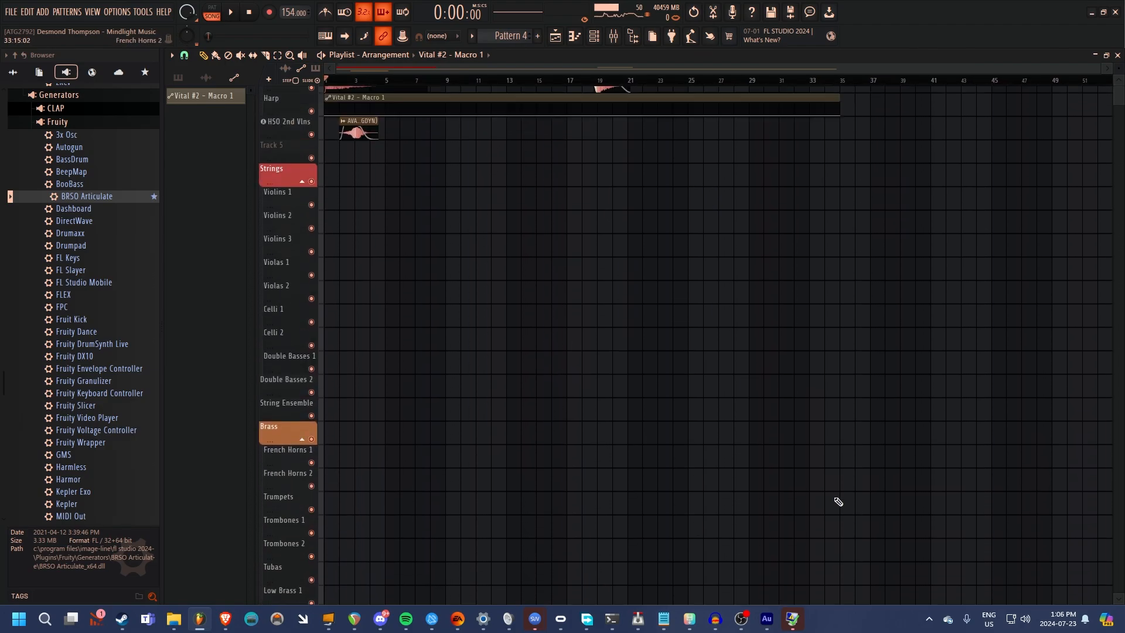
Return to the channel rack and view the available project templates, including JULY 2024 Mega Orchestral Template, without loading one.
{"action": "left_click", "coordinate": [593, 36]}
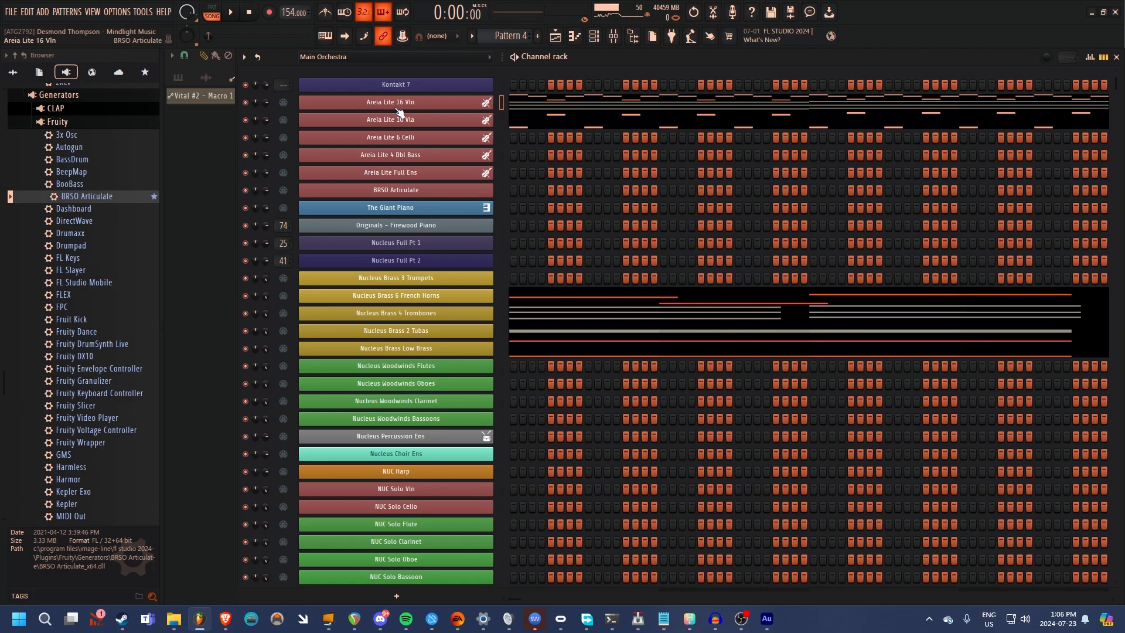
{"action": "left_click", "coordinate": [11, 12]}
{"action": "mouse_move", "coordinate": [88, 39]}
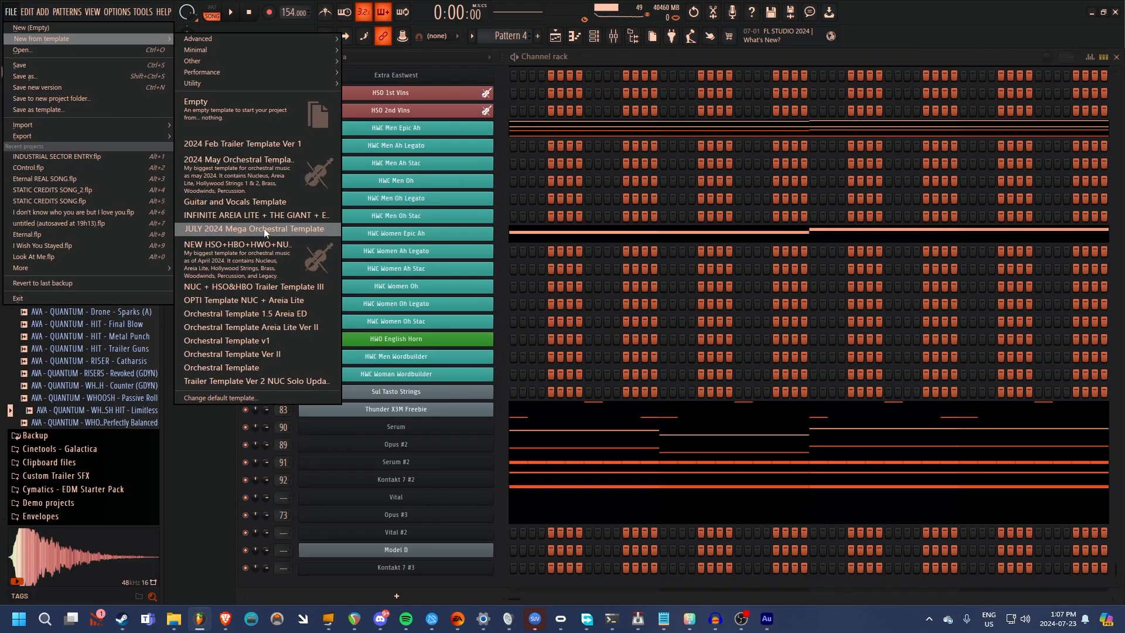
{"action": "left_click", "coordinate": [598, 57]}
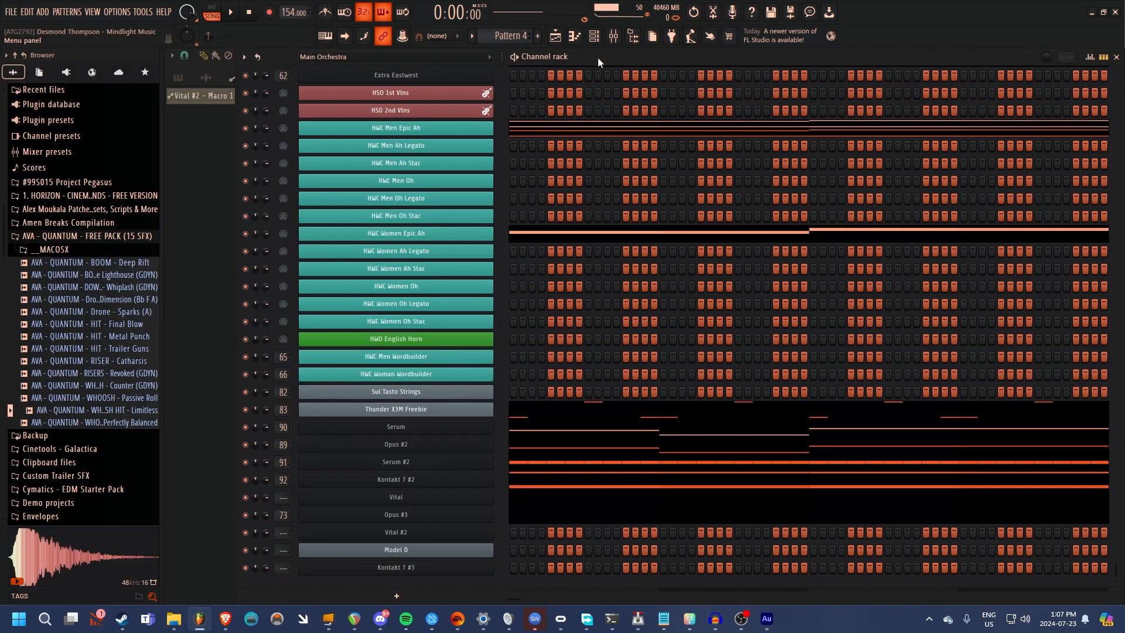
Delete the BRSO Articulate channel located between Areia Lite Full Ens and The Giant Piano.
{"action": "scroll", "coordinate": [498, 351], "scroll_direction": "up", "scroll_amount": 3}
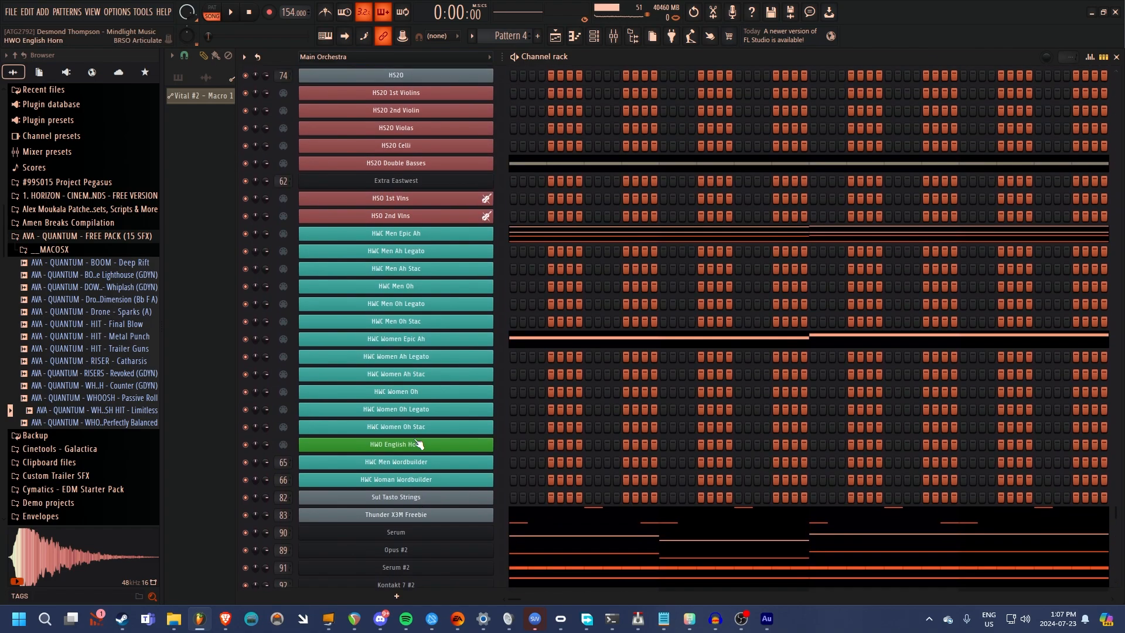
{"action": "scroll", "coordinate": [419, 444], "scroll_direction": "up", "scroll_amount": 10}
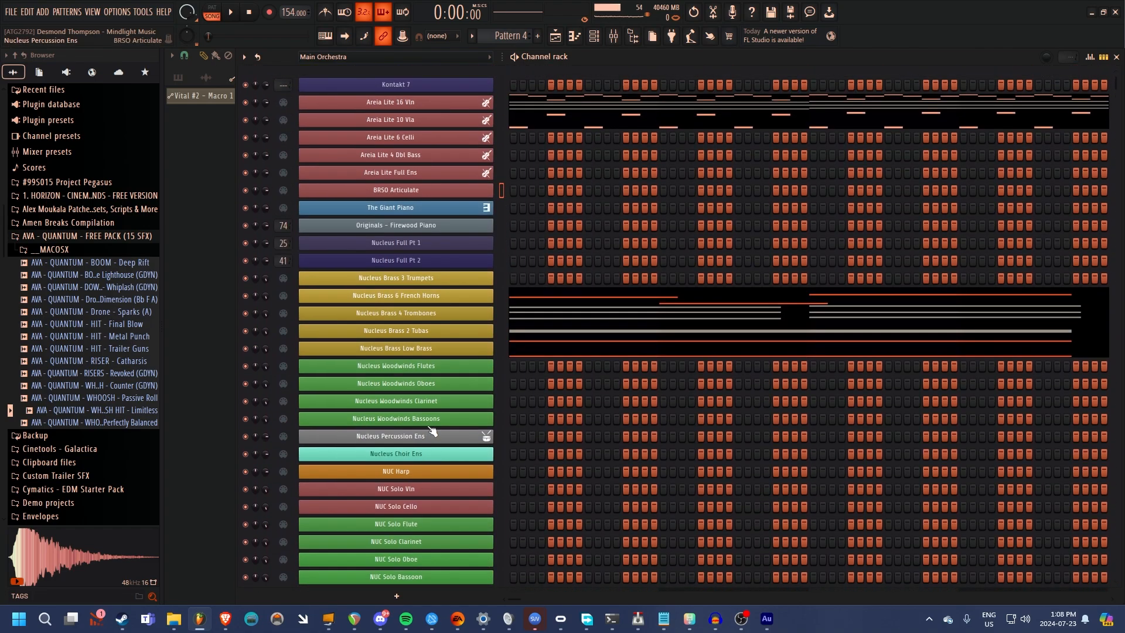
{"action": "right_click", "coordinate": [448, 190]}
{"action": "left_click", "coordinate": [519, 284]}
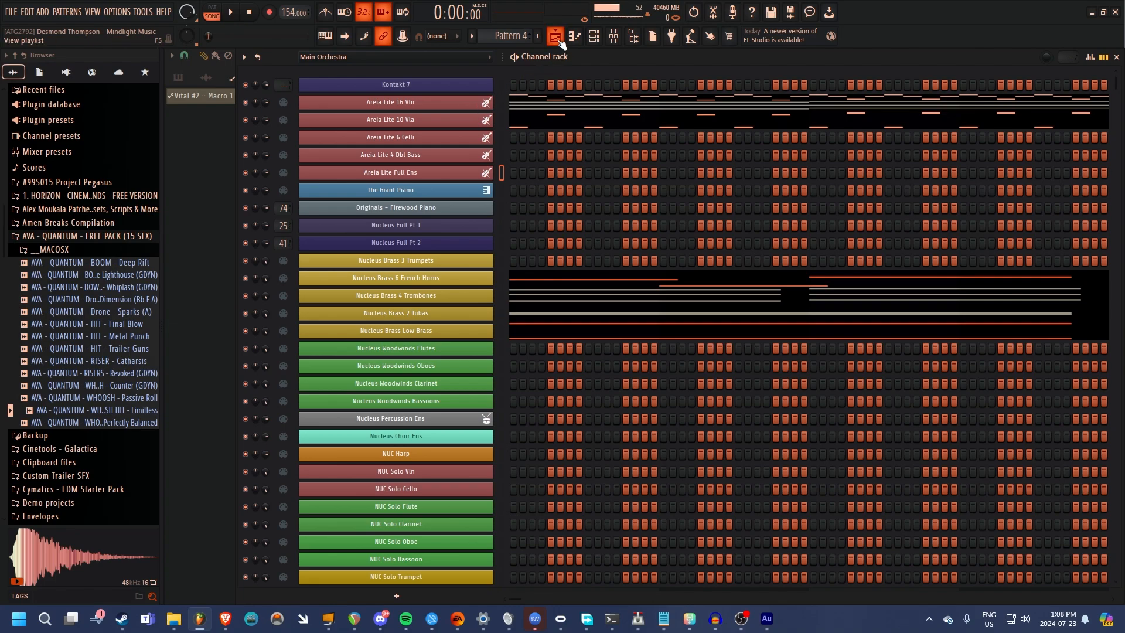
Bring up the mixer, open the Kontakt 7 channel's plugin, and show its Outputs section.
{"action": "left_click", "coordinate": [558, 41]}
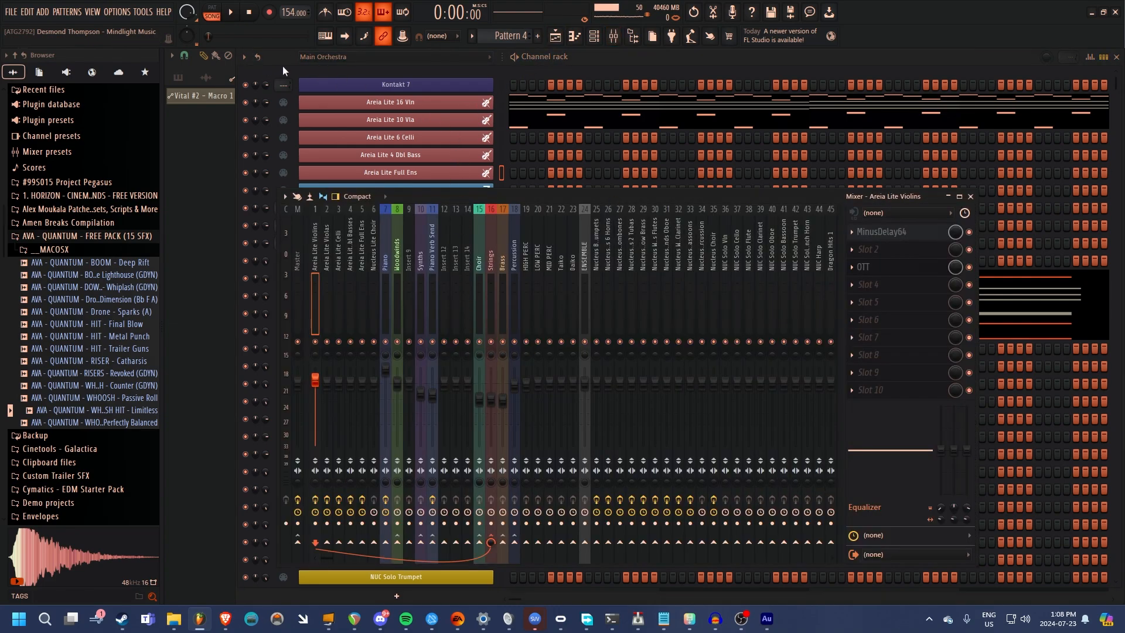
{"action": "left_click", "coordinate": [389, 83]}
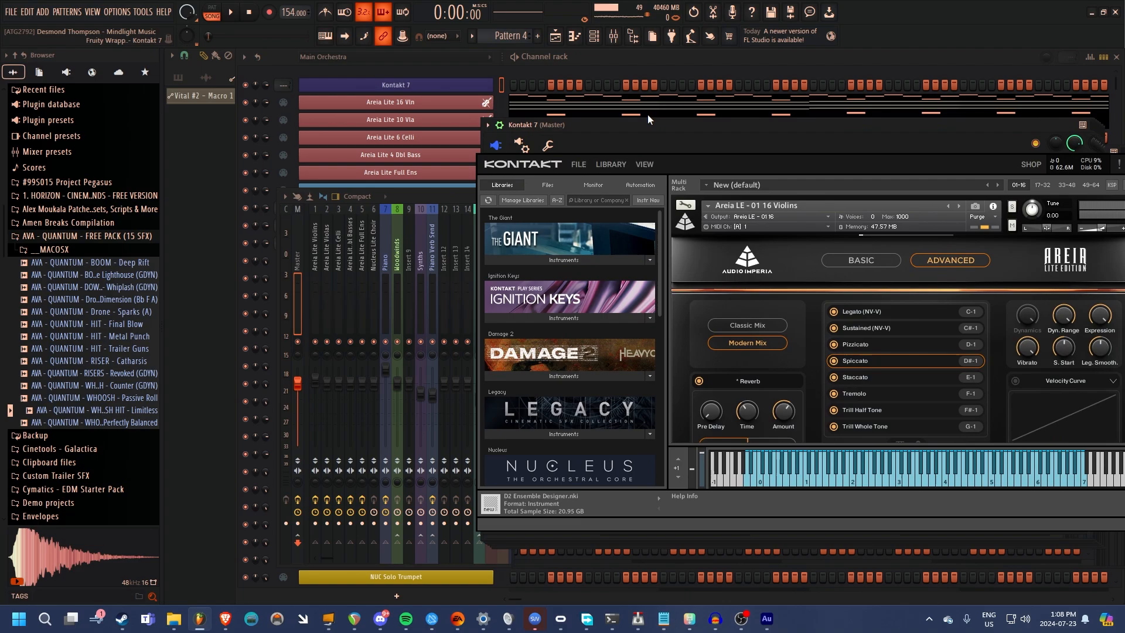
{"action": "left_click_drag", "start_coordinate": [648, 120], "coordinate": [537, 48]}
{"action": "left_click", "coordinate": [535, 92]}
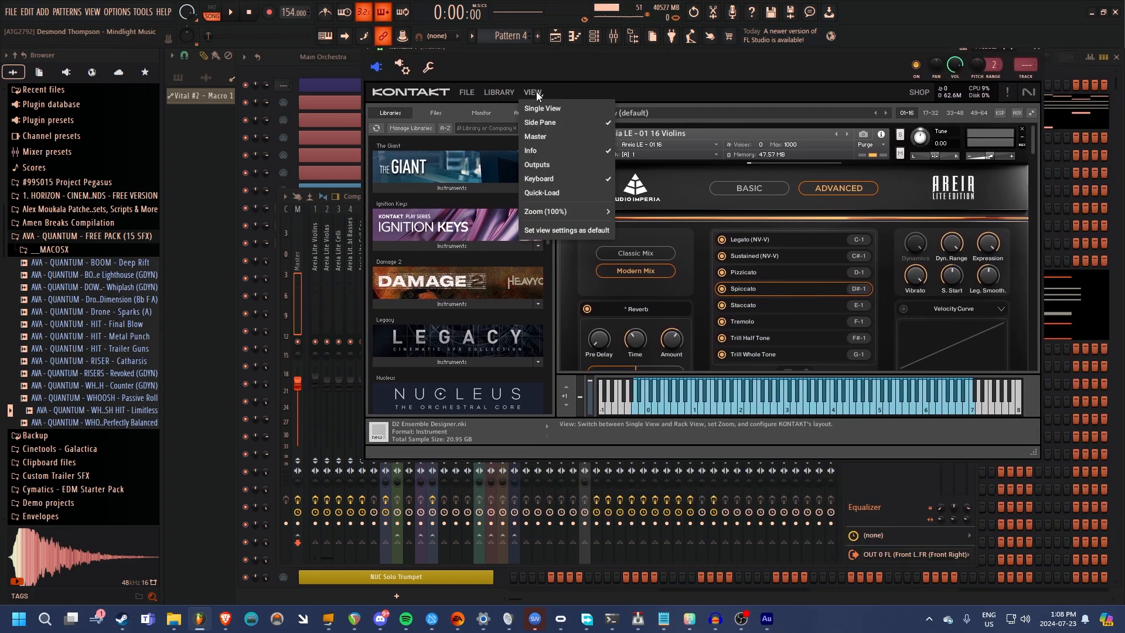
{"action": "left_click", "coordinate": [535, 164]}
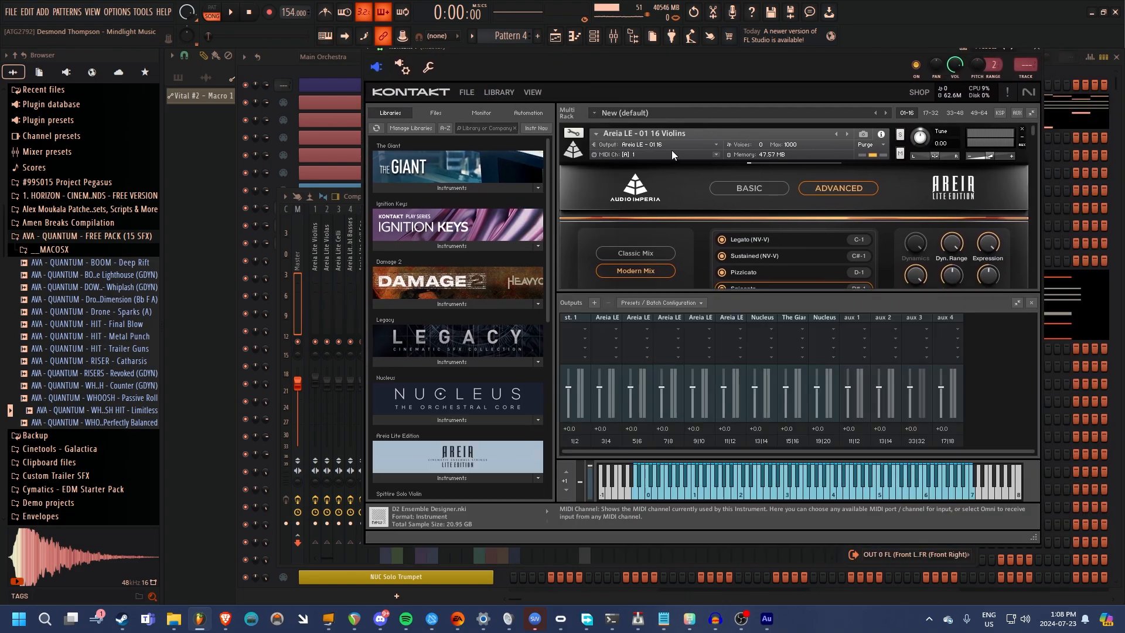
Inspect the output choices of Areia LE - 01 16 Violins and the plugin output assignments of the Areia LE - 01 16 and st. 1 channels.
{"action": "left_click", "coordinate": [715, 145]}
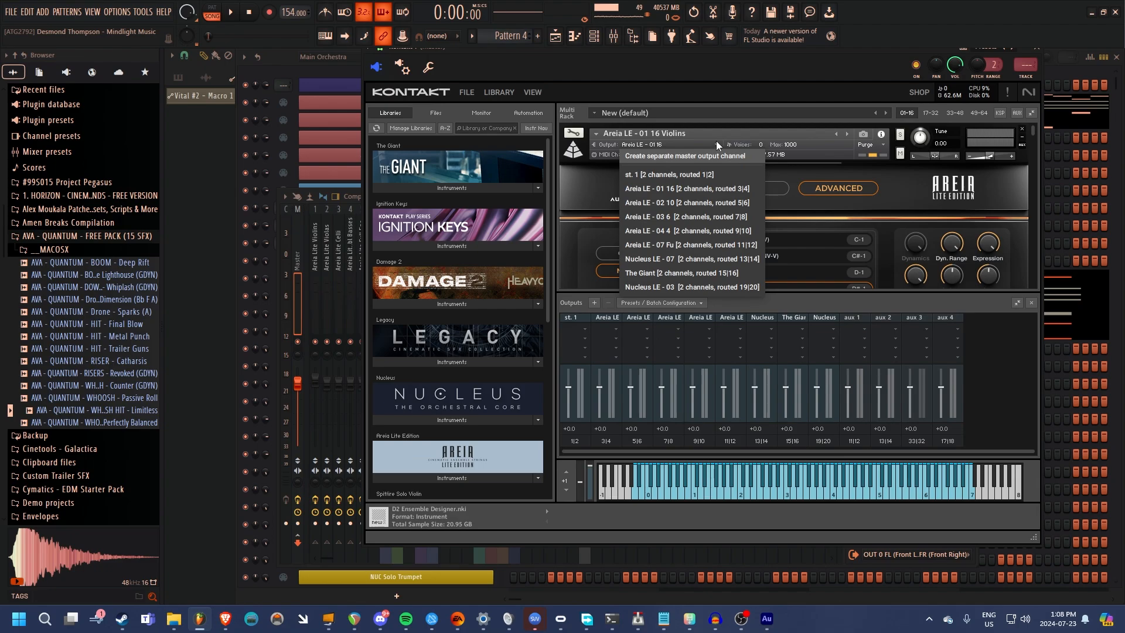
{"action": "left_click", "coordinate": [592, 393]}
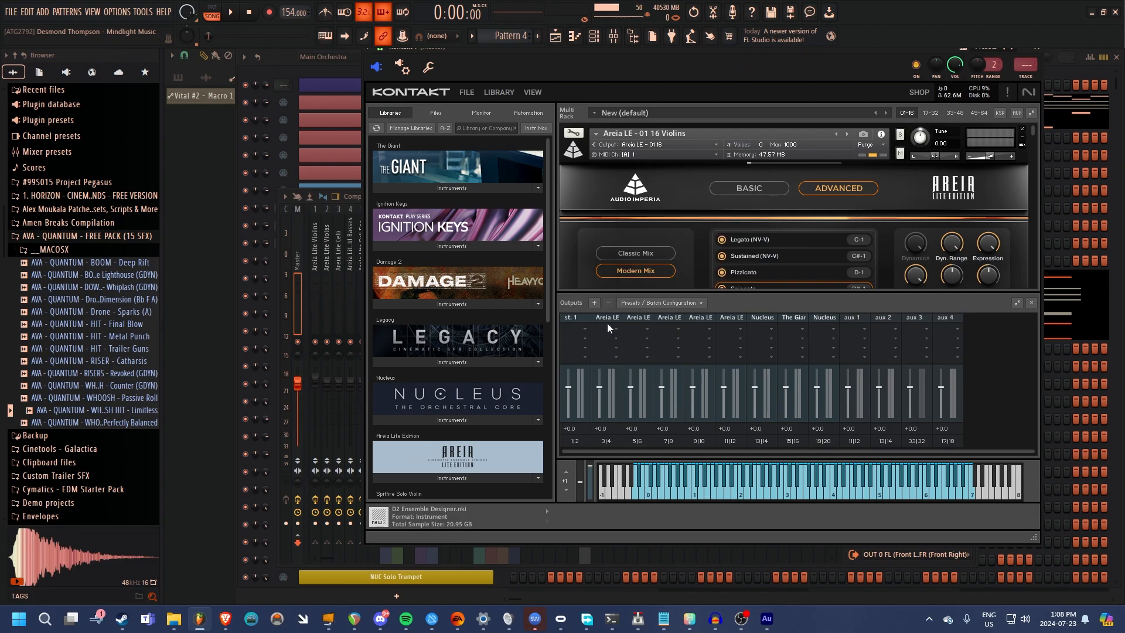
{"action": "left_click", "coordinate": [612, 440]}
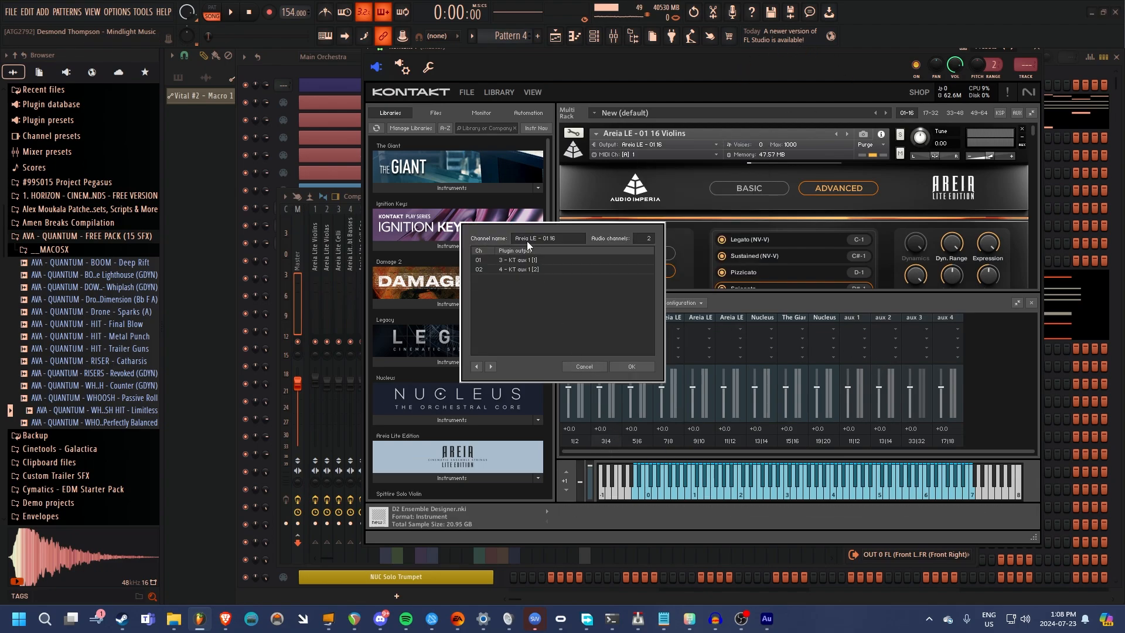
{"action": "left_click", "coordinate": [582, 367]}
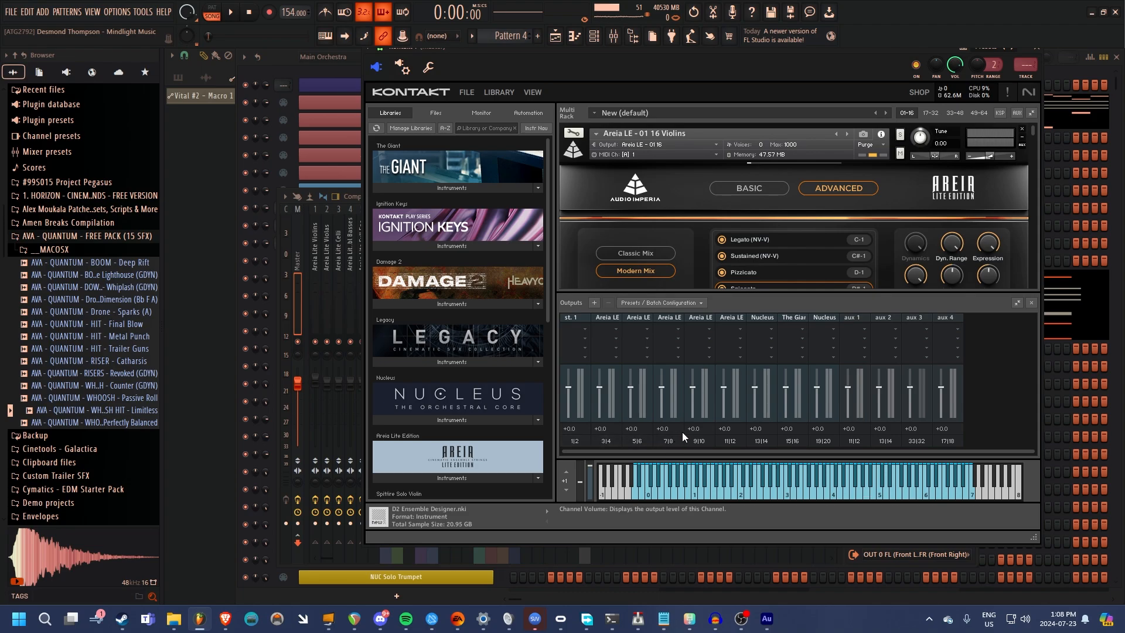
{"action": "left_click", "coordinate": [575, 441]}
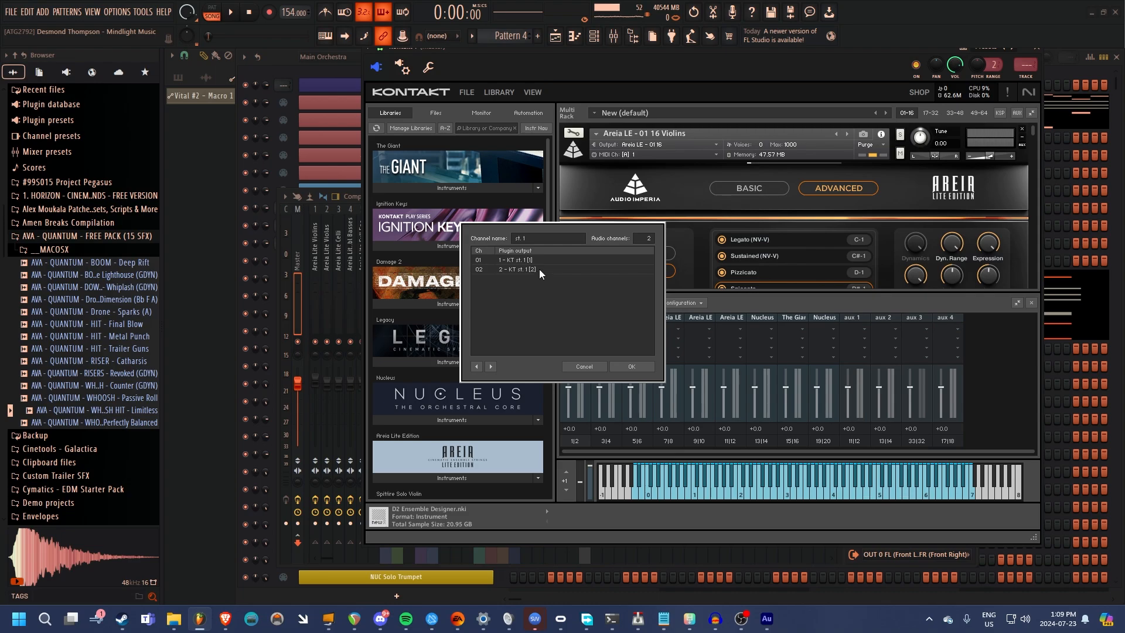
{"action": "left_click", "coordinate": [630, 366]}
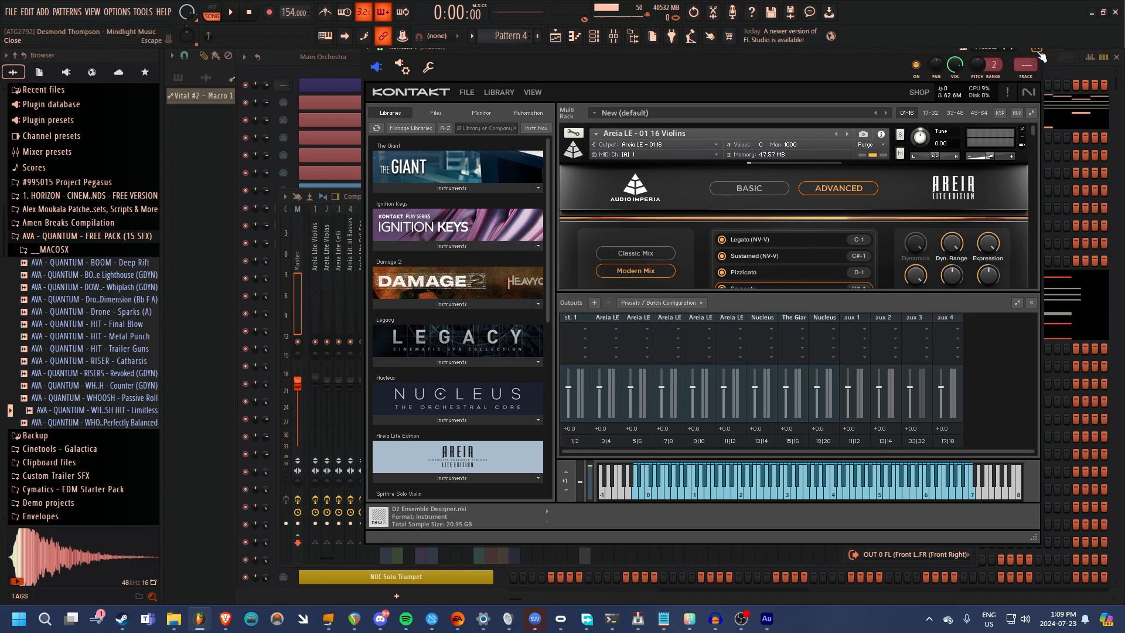
Close the Kontakt 7 window and look over the mixer tracks again.
{"action": "left_click", "coordinate": [1040, 54]}
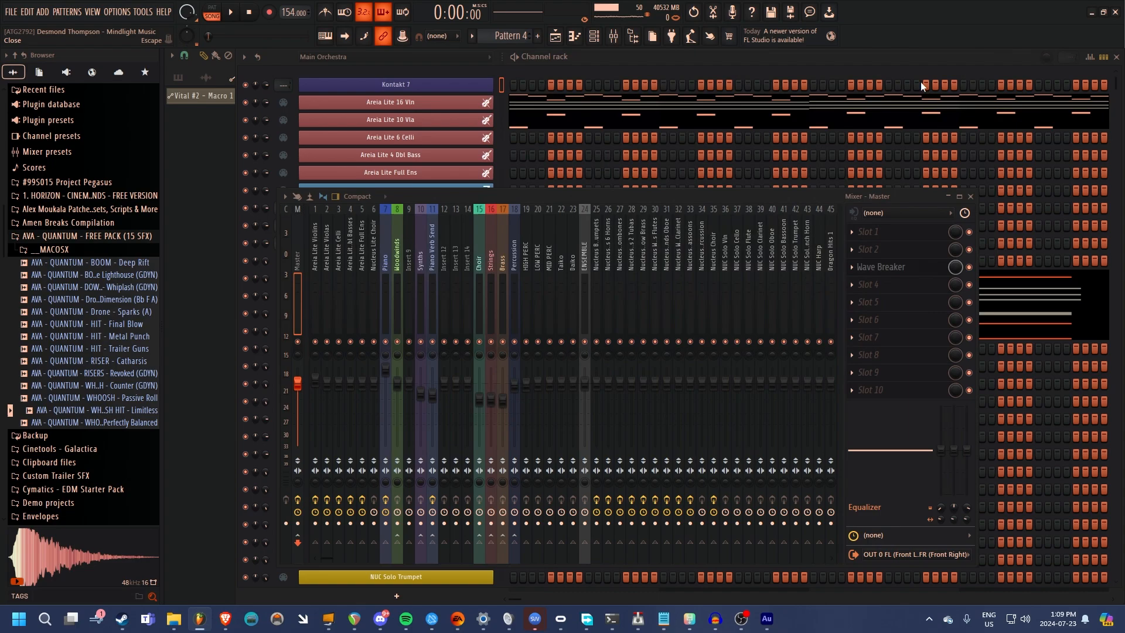
{"action": "left_click", "coordinate": [277, 56]}
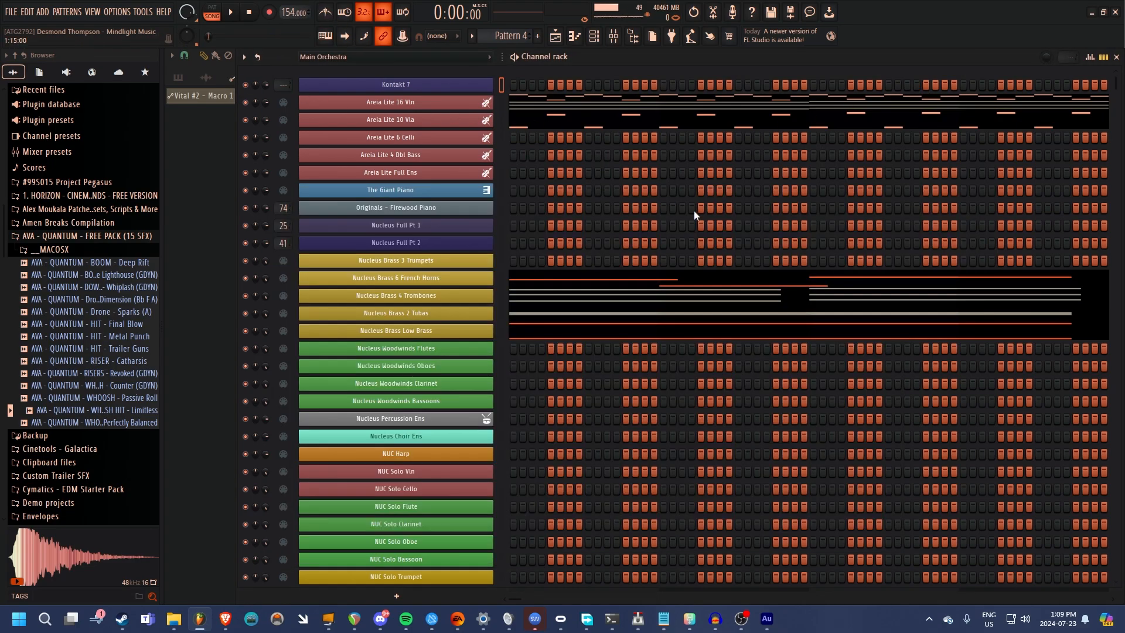
{"action": "key", "text": "F9"}
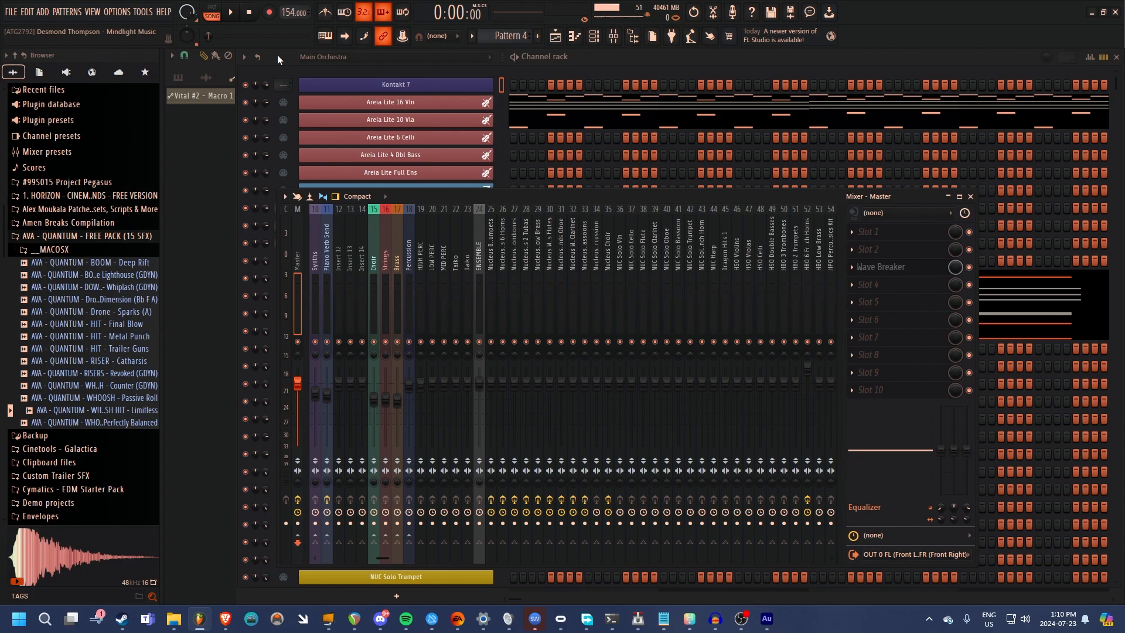